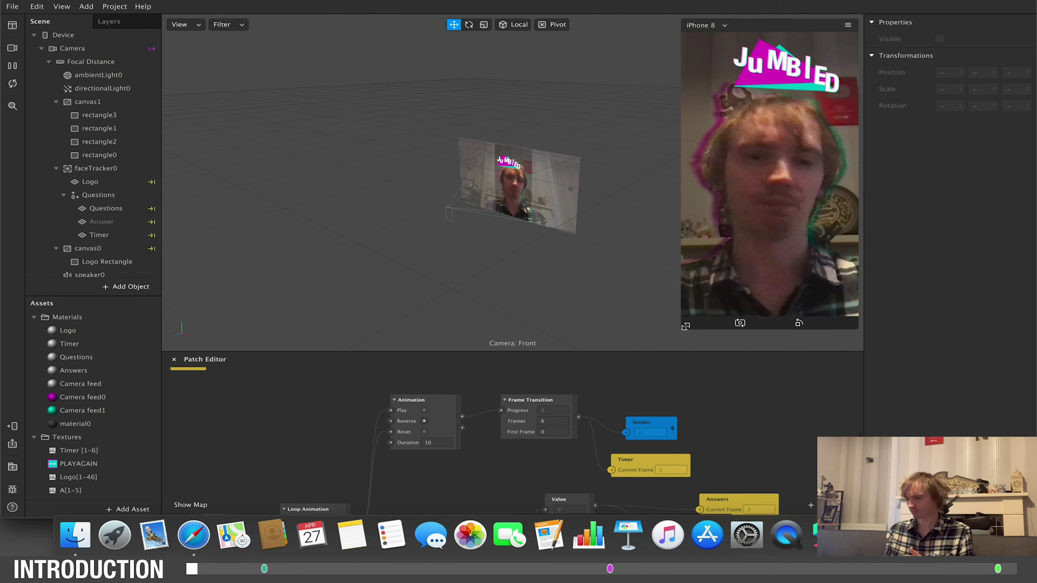
drag(679, 332, 647, 370)
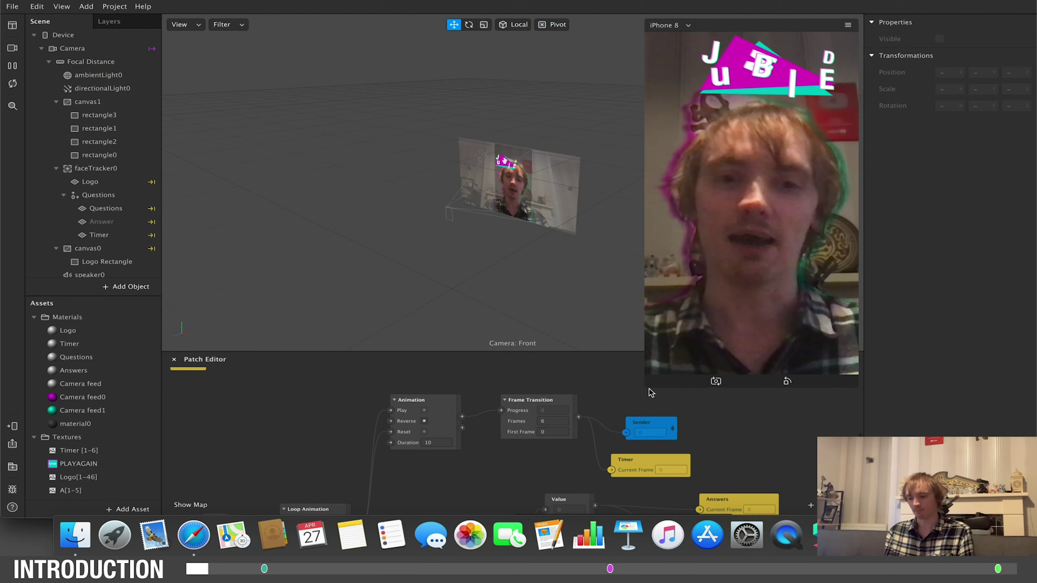
drag(653, 382, 693, 329)
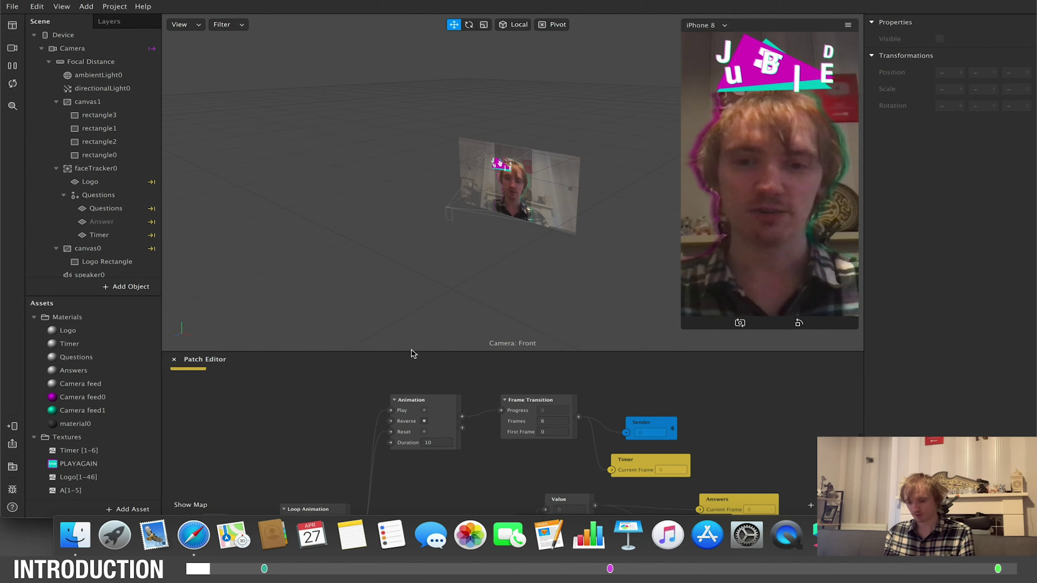
Make the Patch Editor taller and look over the game's patch graph, including the audio playback and logo patches.
drag(410, 351, 427, 237)
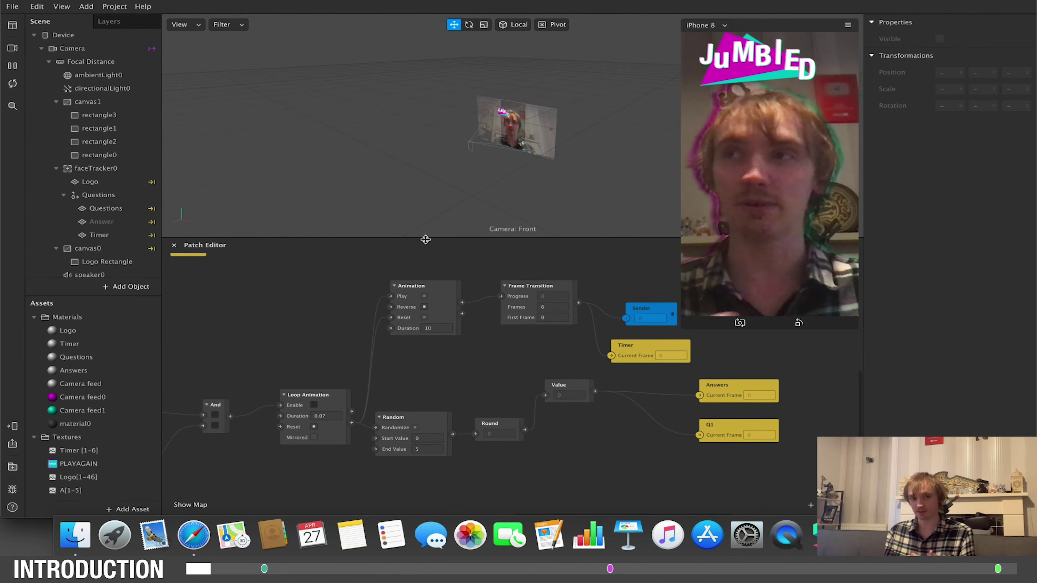
scroll(337, 300, left, 10)
scroll(338, 304, down, 4)
scroll(338, 303, left, 8)
scroll(338, 304, left, 10)
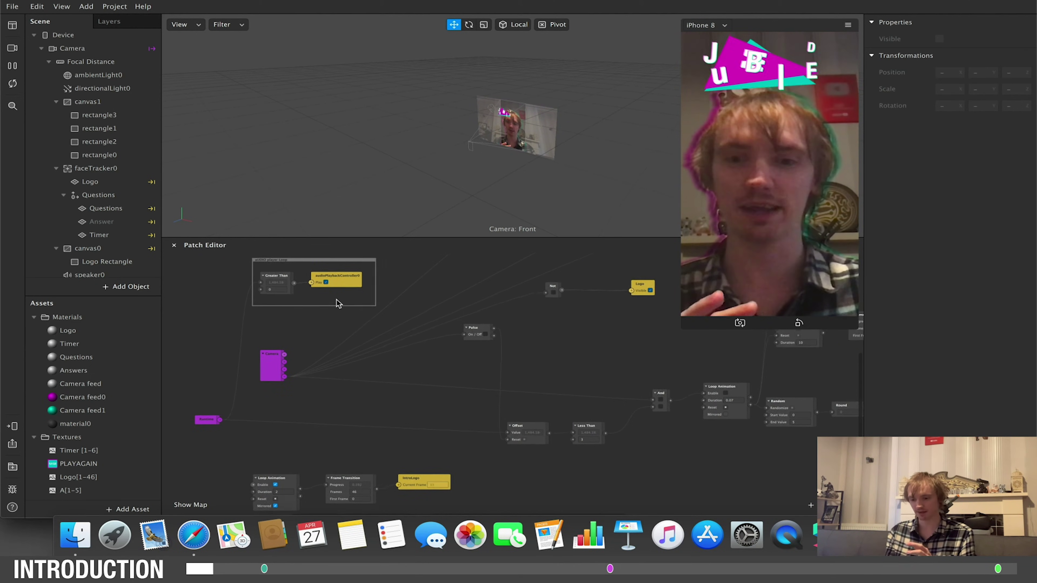
scroll(337, 303, right, 3)
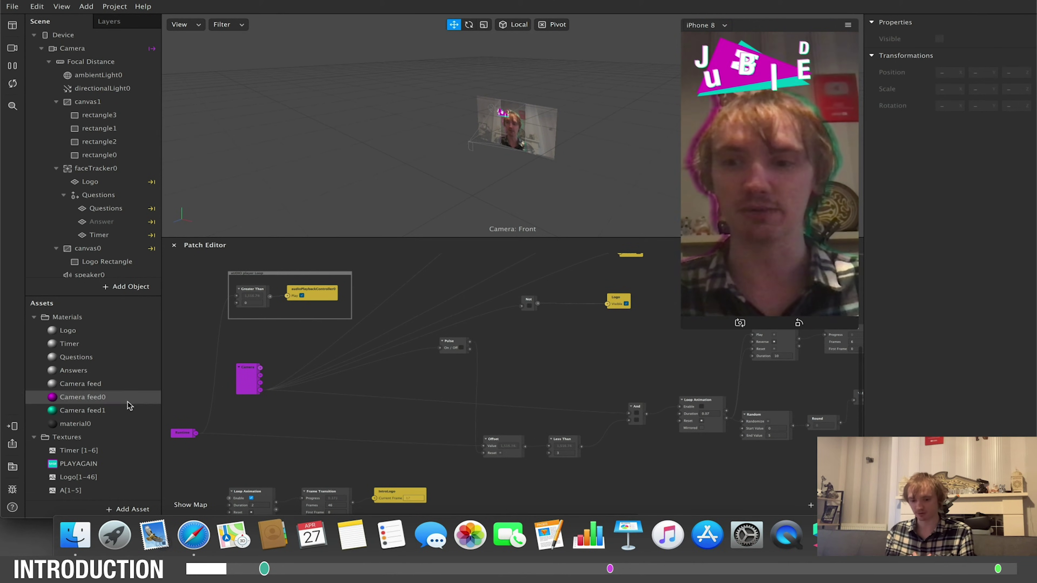
Inspect the properties of the Logo[1-46] texture sequence and the IntroLogo animation sequence in the assets.
scroll(129, 405, down, 3)
click(81, 439)
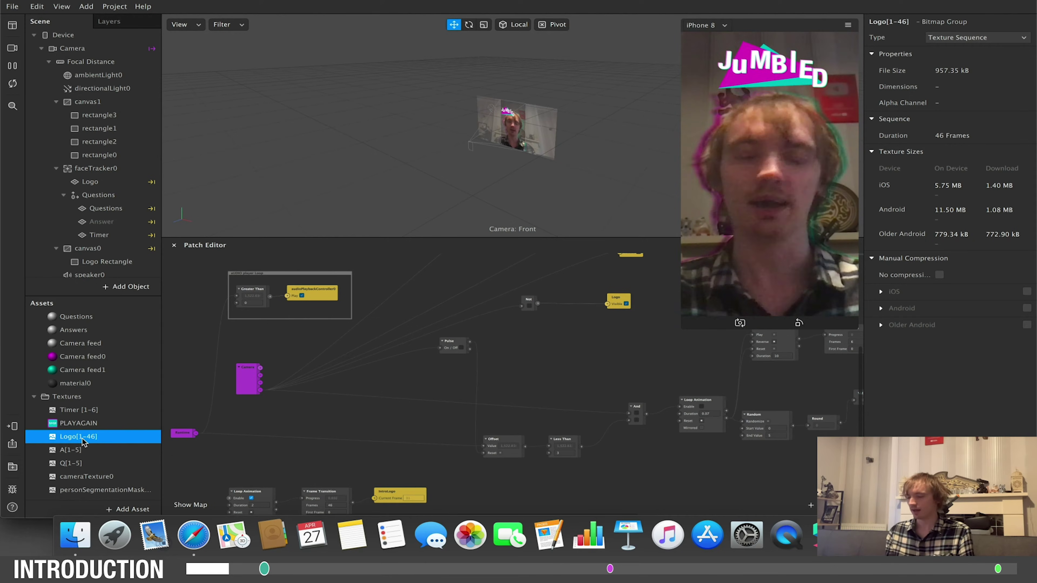
scroll(92, 454, down, 4)
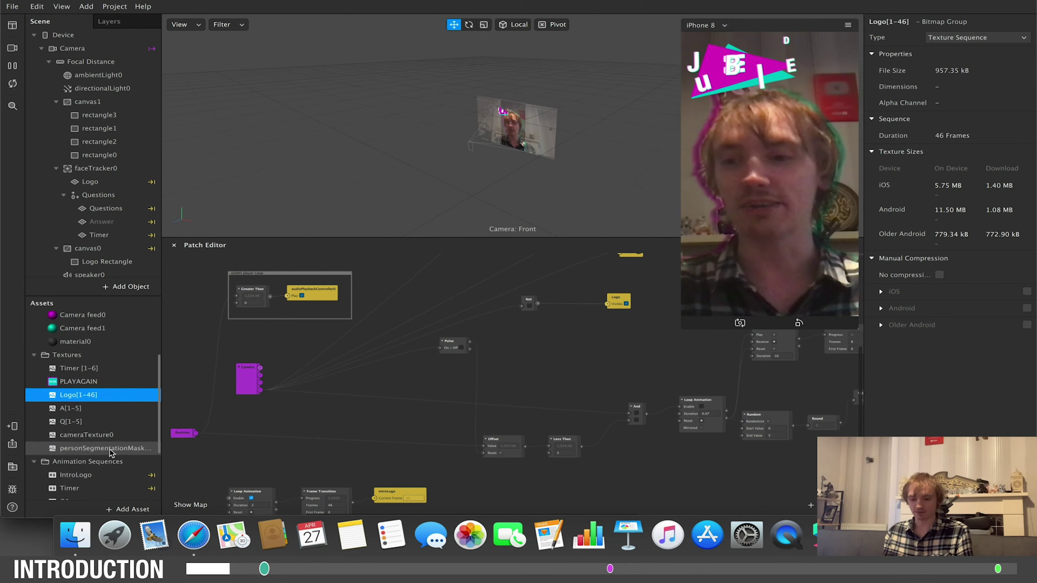
scroll(100, 449, down, 1)
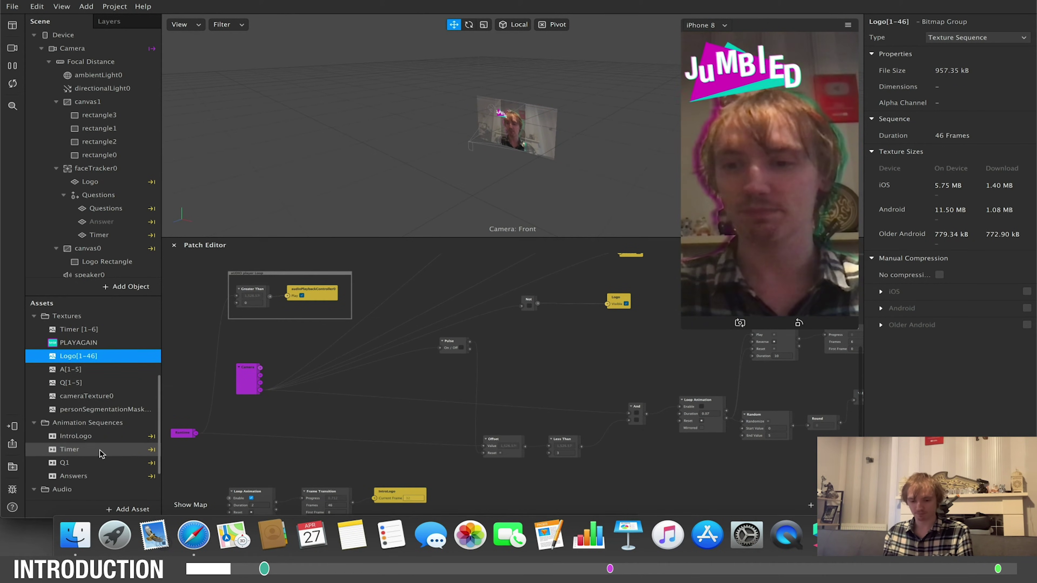
click(99, 437)
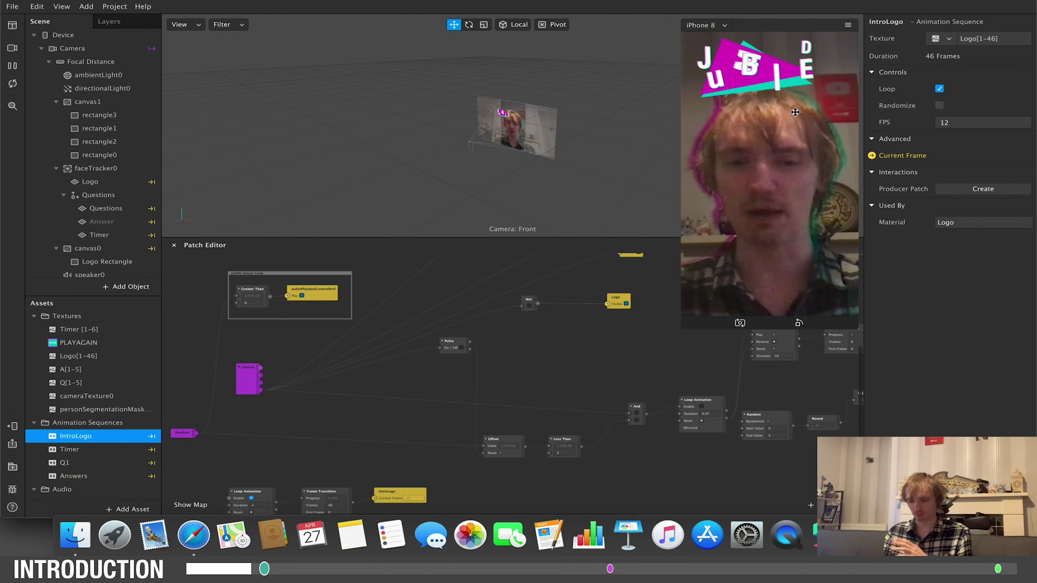
Shrink the device preview and enlarge the Patch Editor further to survey the whole patch graph.
click(683, 327)
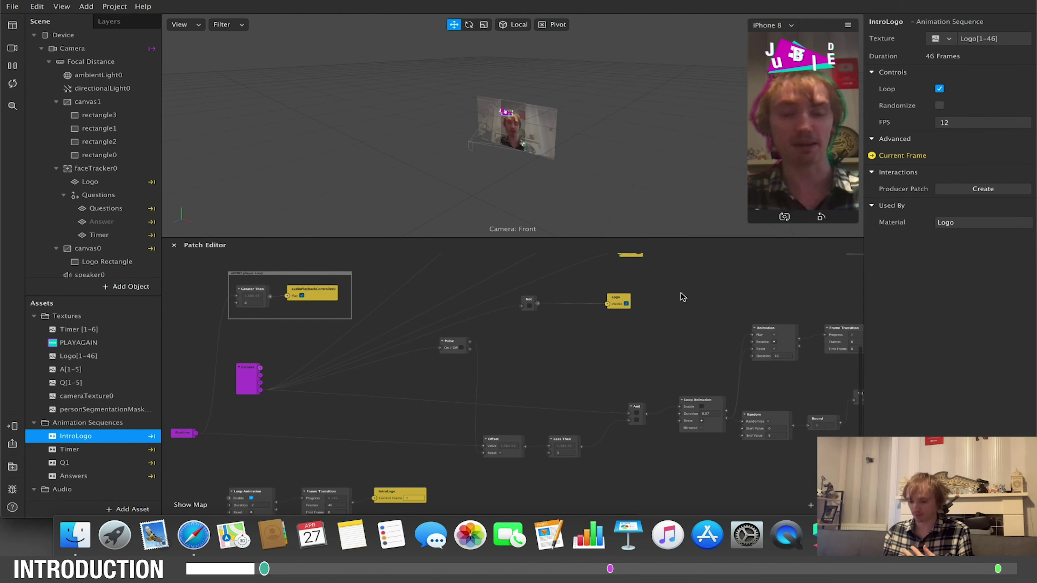
scroll(612, 357, left, 5)
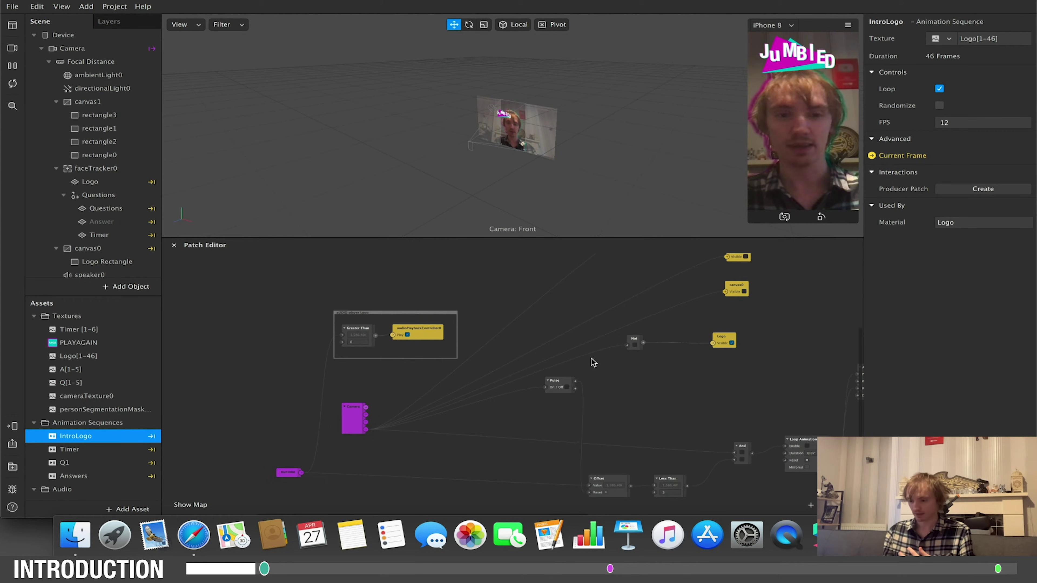
scroll(595, 359, left, 3)
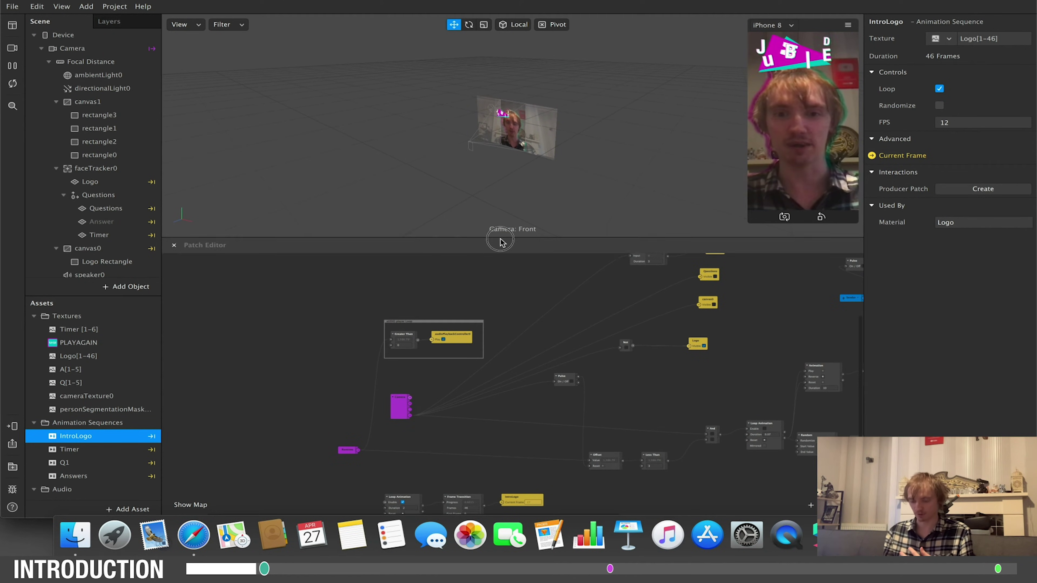
drag(499, 237, 499, 133)
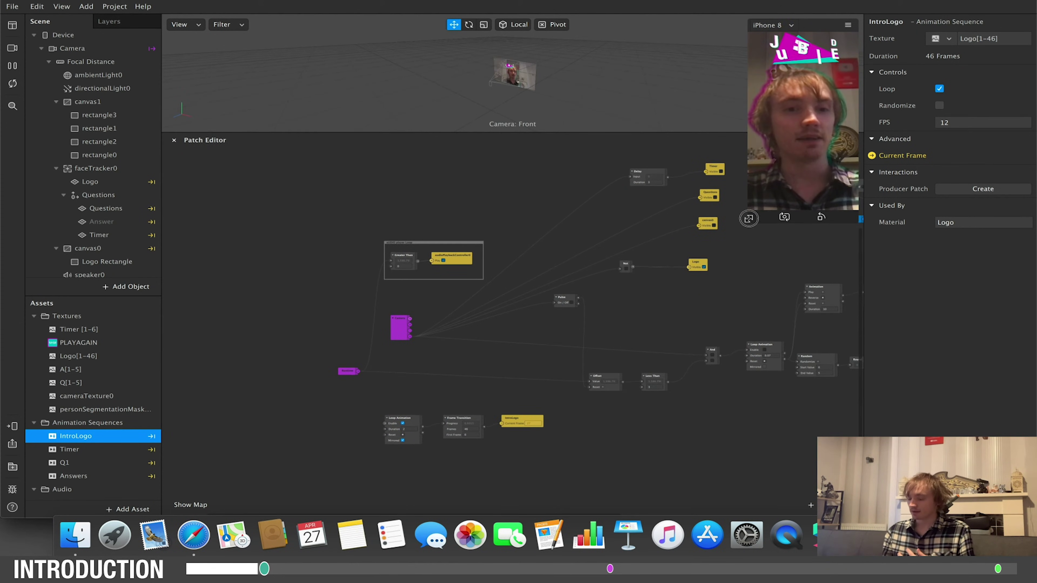
scroll(583, 313, right, 10)
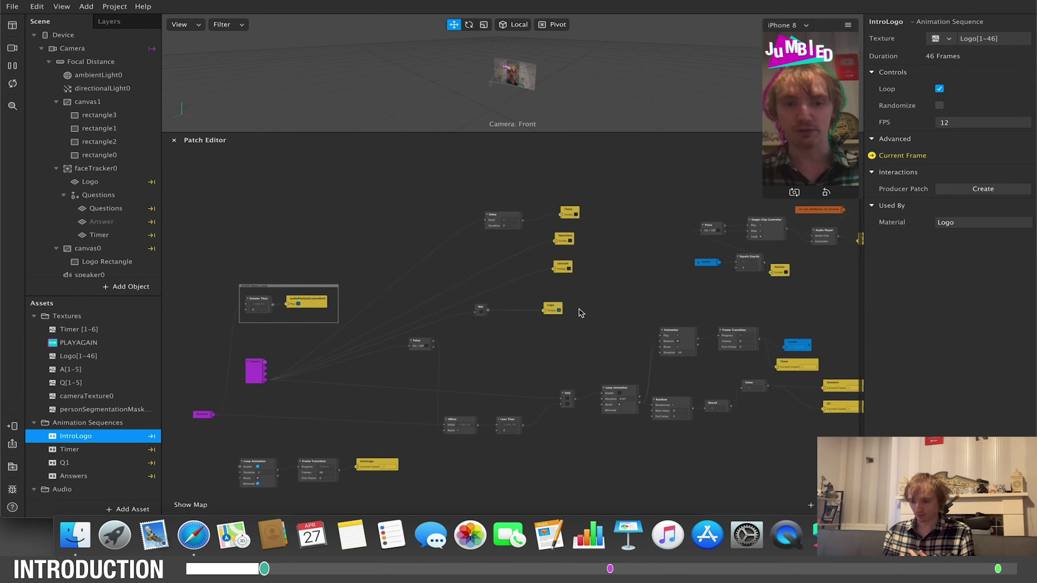
scroll(582, 313, left, 5)
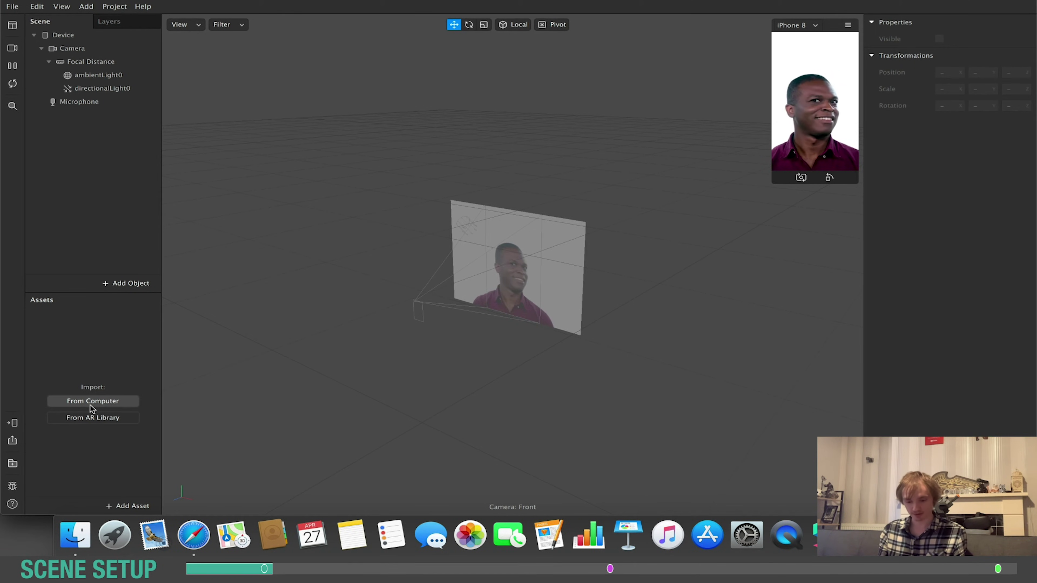
Switch to Finder and enlarge its window over the empty scene, leaving the Scene and Assets panels uncovered.
click(77, 535)
click(391, 314)
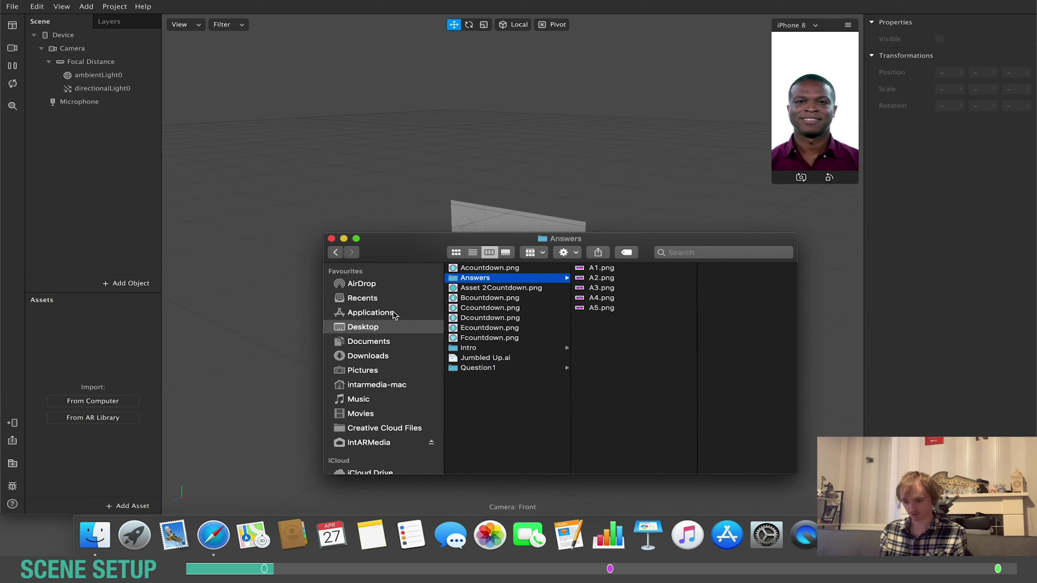
drag(330, 231, 134, 55)
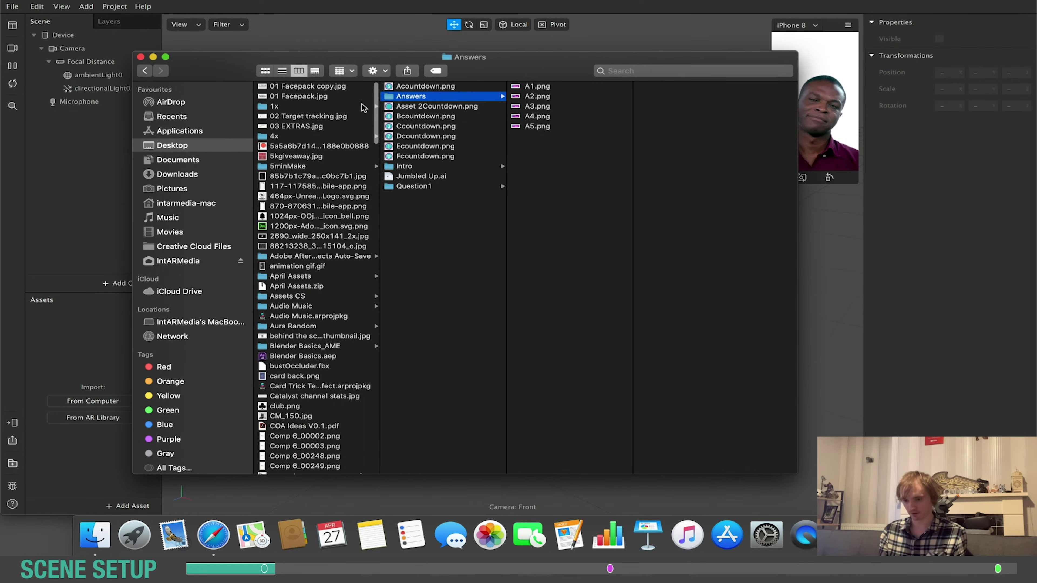
drag(131, 162, 223, 162)
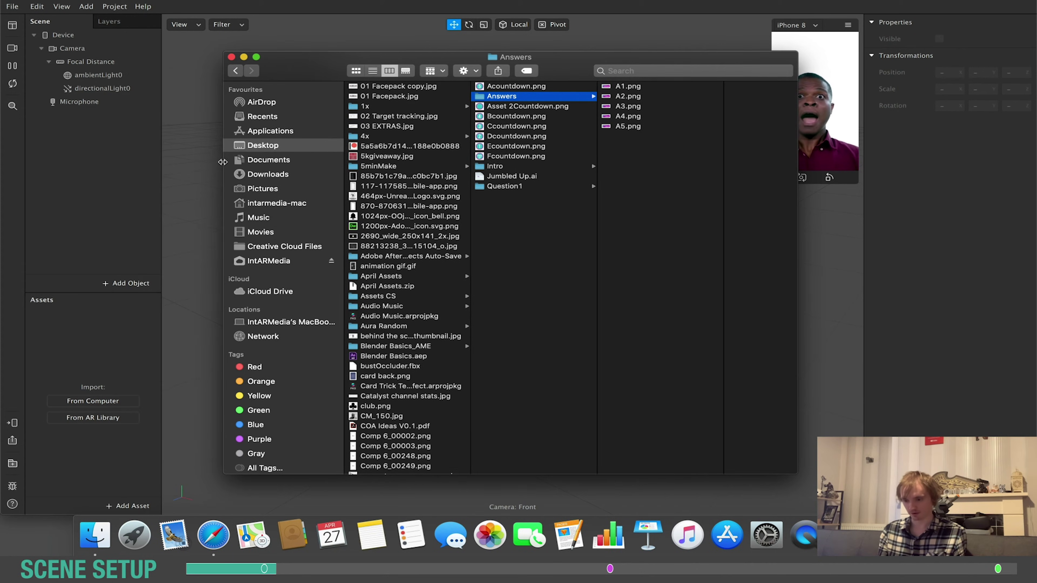
Open the Jumbled Up folder on the Desktop and show its contents as icons.
click(355, 71)
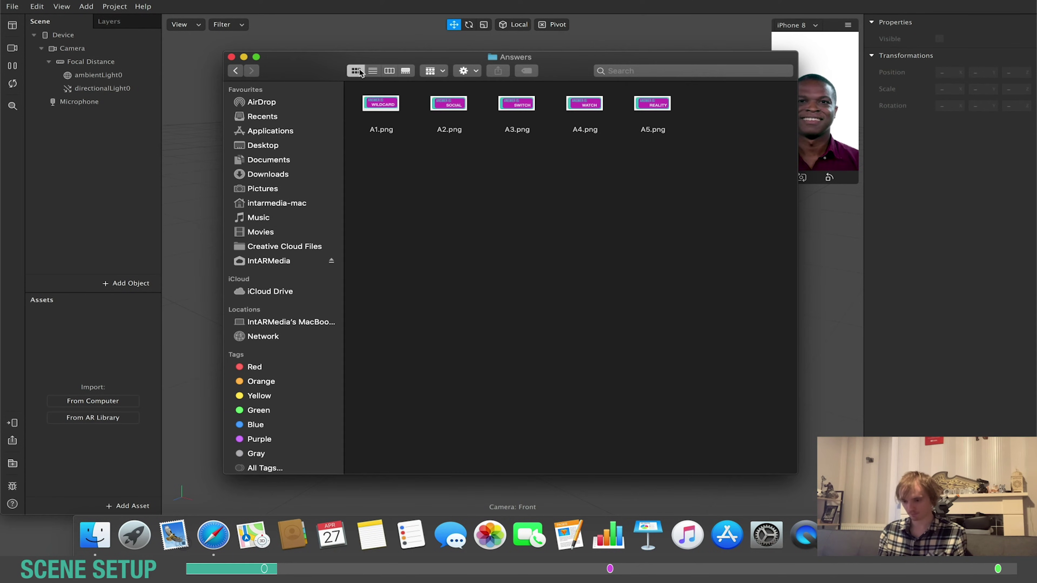
click(377, 71)
click(389, 70)
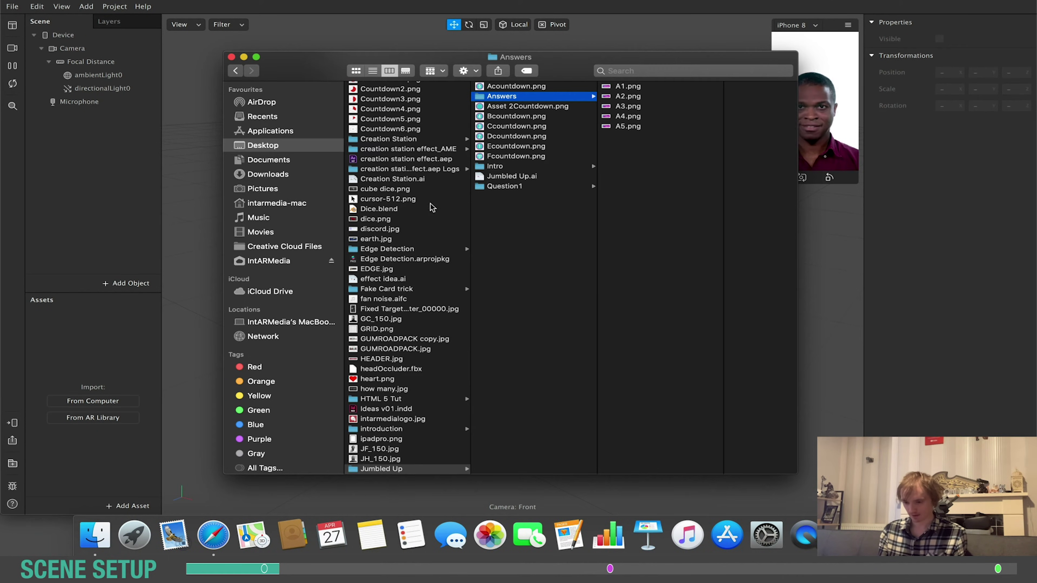
click(390, 469)
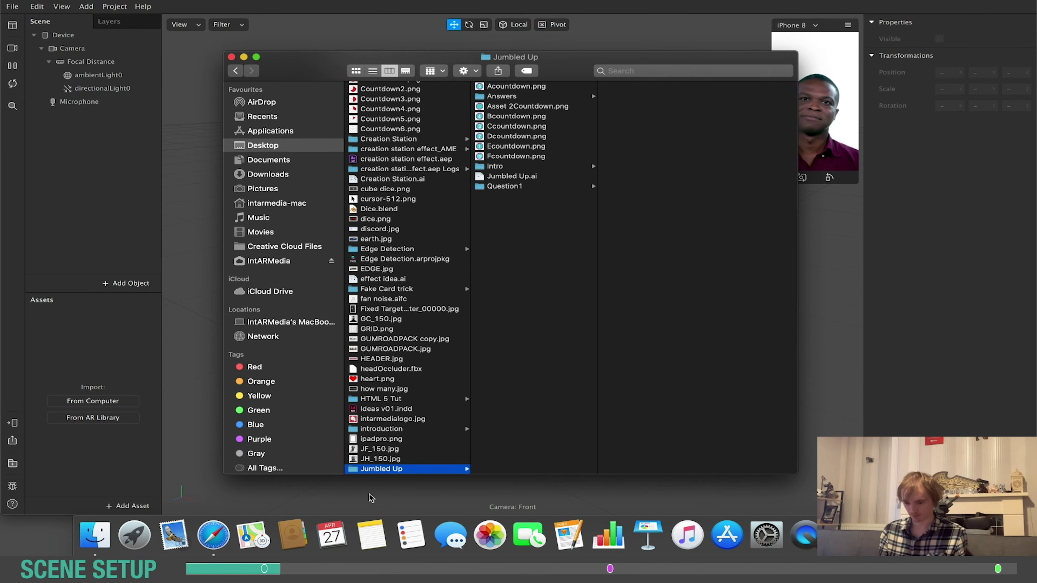
click(355, 71)
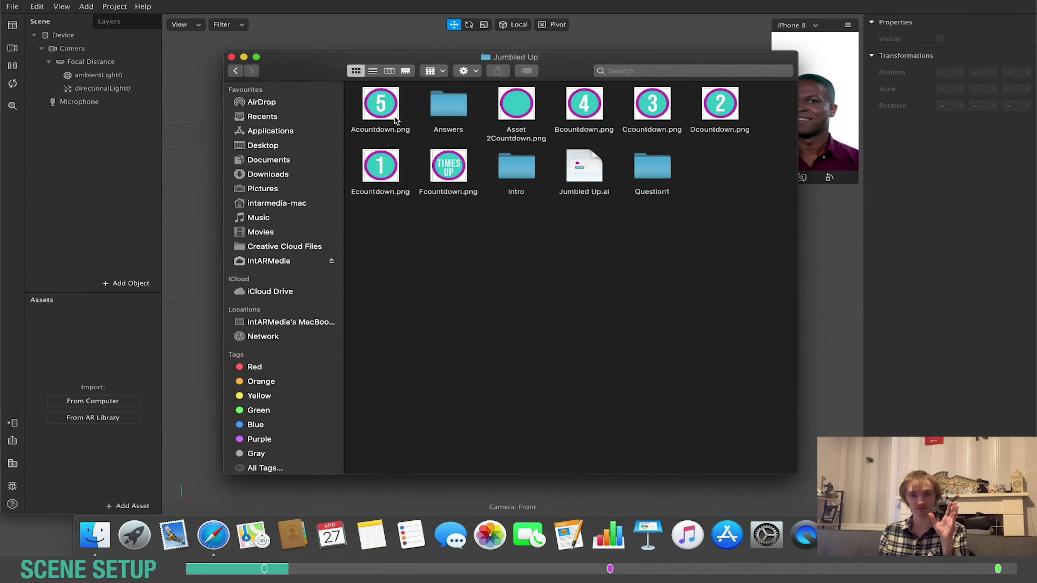
Check the Acountdown.png image, then look through the logo animation's PNG frames in the Intro folder.
click(387, 108)
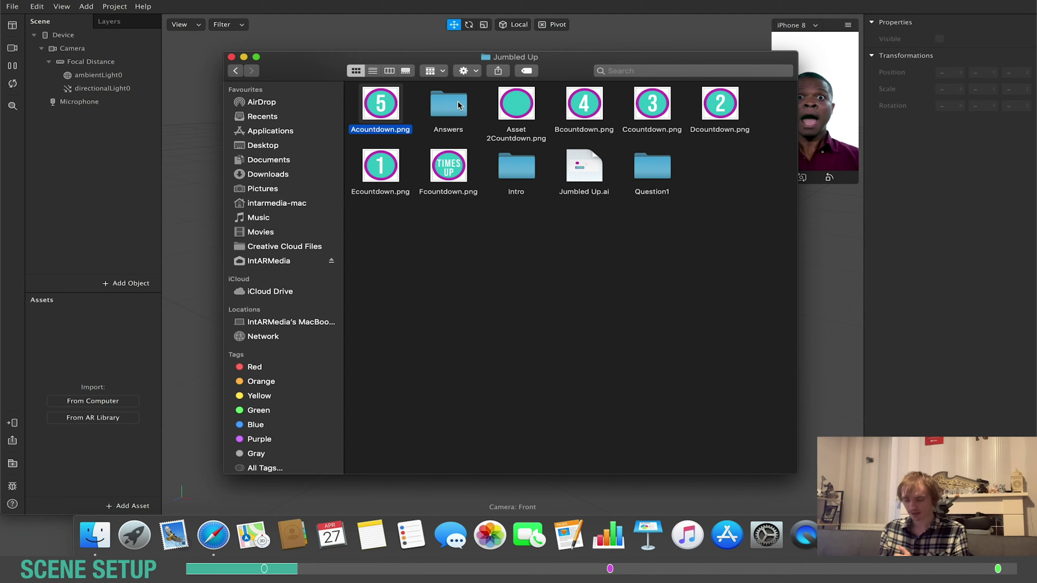
double_click(516, 164)
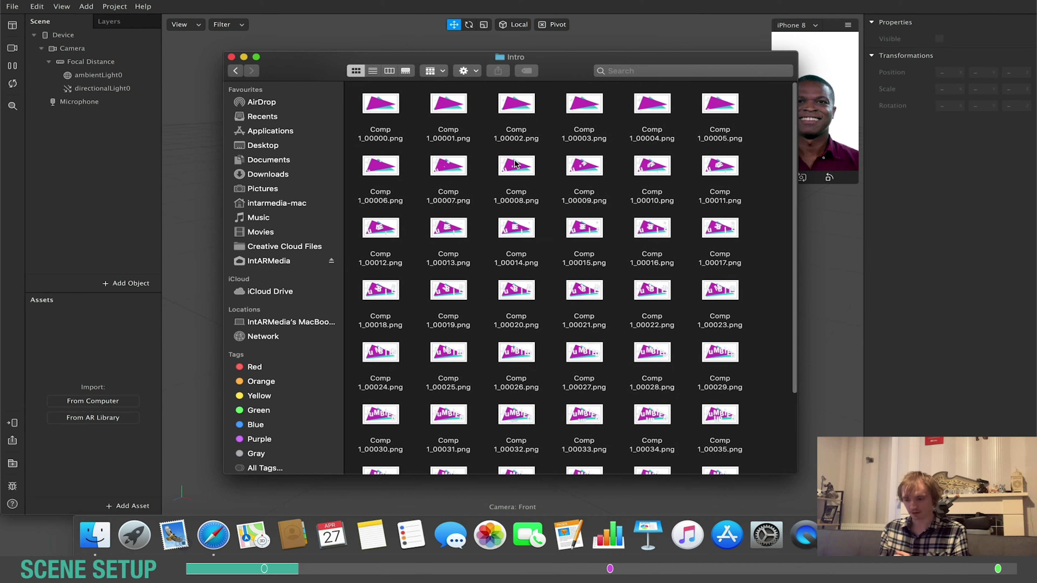
scroll(573, 171, down, 3)
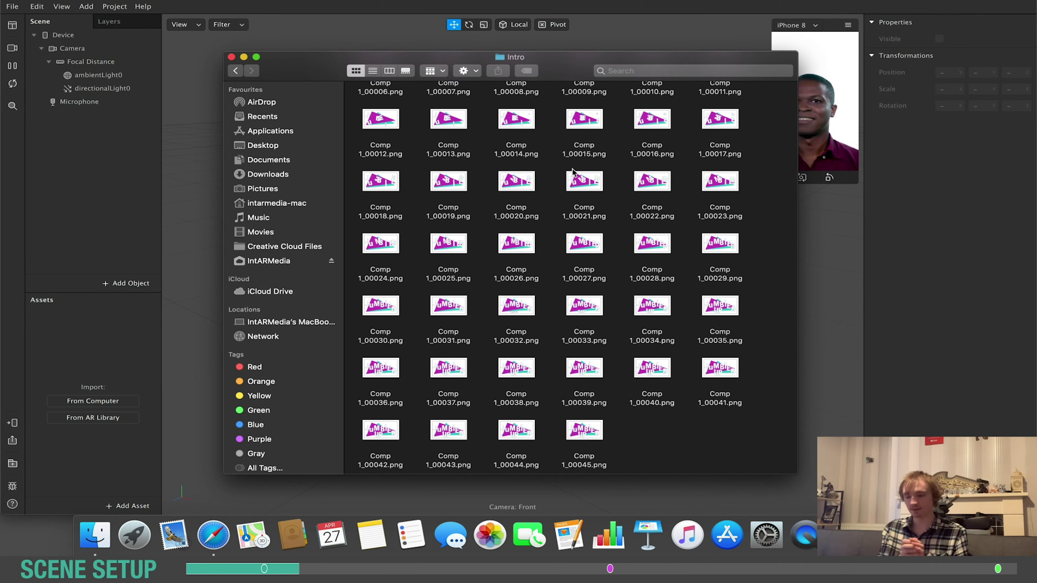
scroll(573, 172, up, 3)
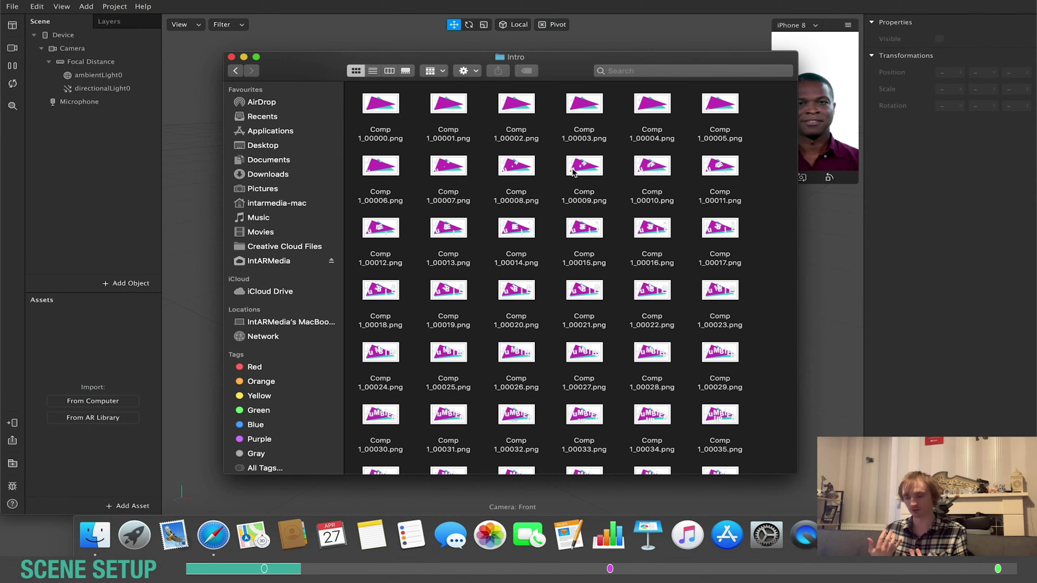
scroll(573, 172, down, 3)
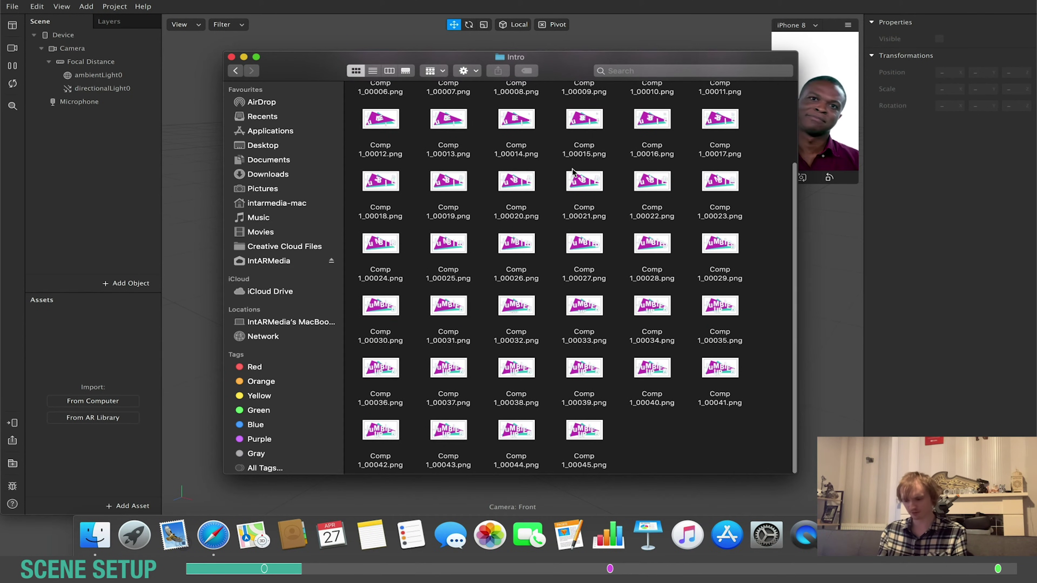
scroll(496, 254, up, 3)
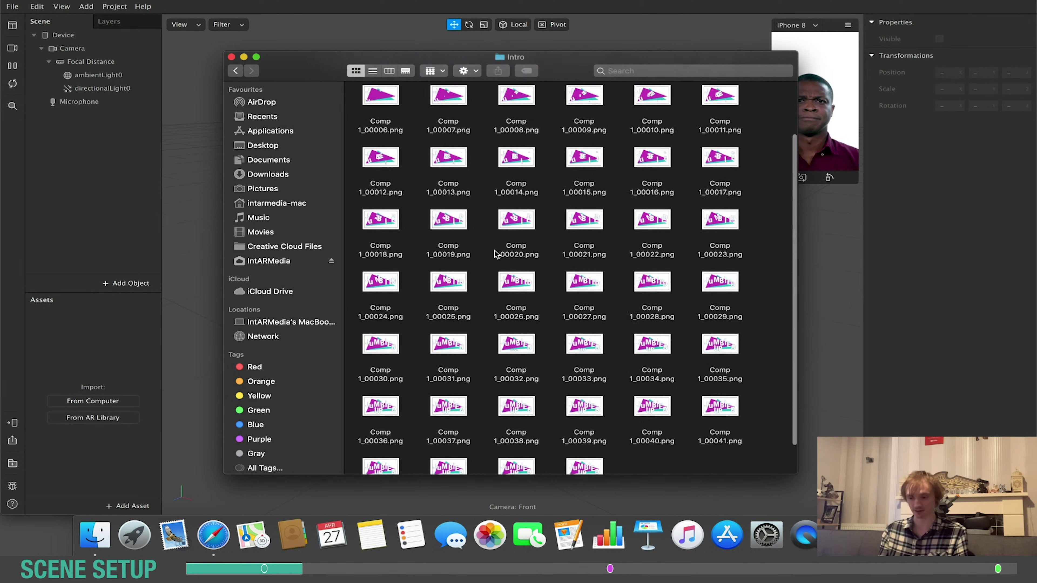
scroll(516, 309, down, 3)
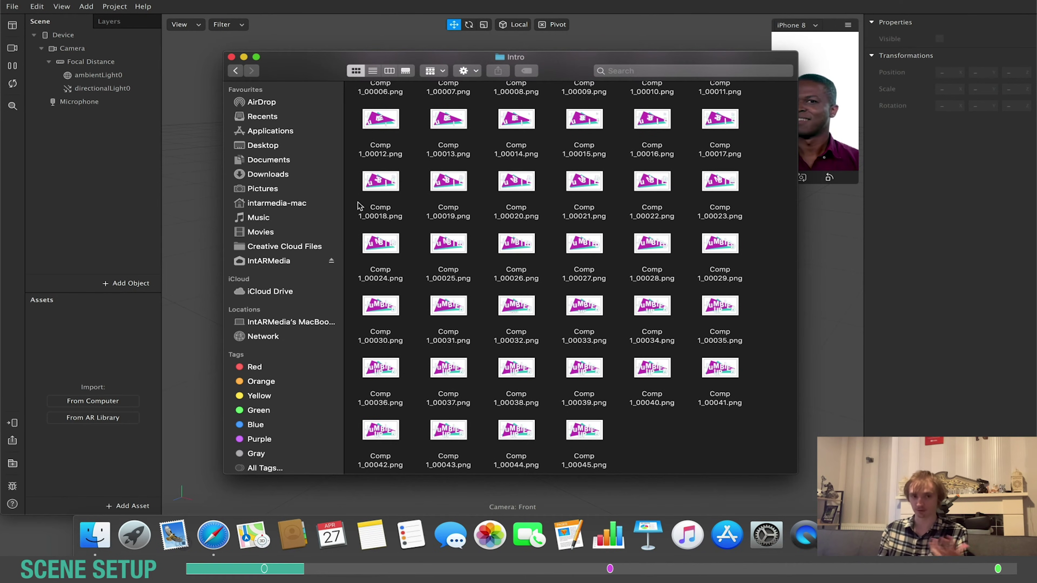
Go back to the Jumbled Up folder, open Question1 and select the question images Q1.png to Q5.png.
click(235, 71)
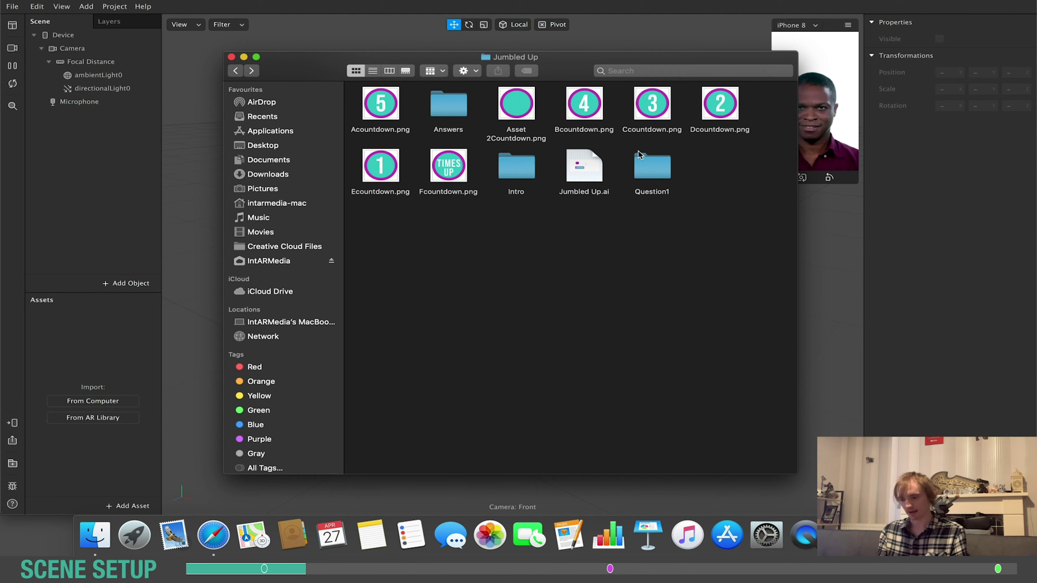
double_click(660, 179)
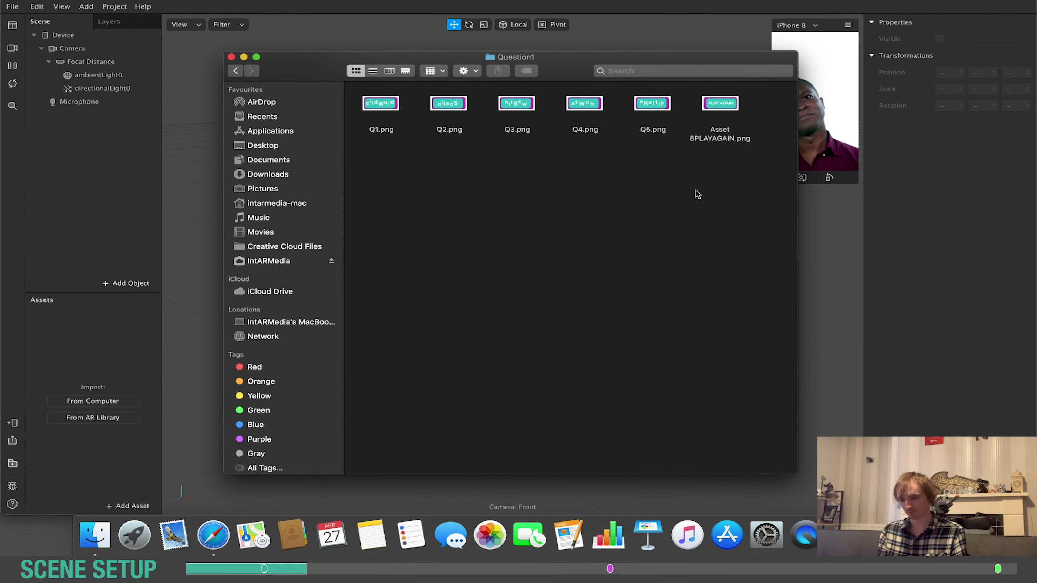
drag(662, 165, 346, 78)
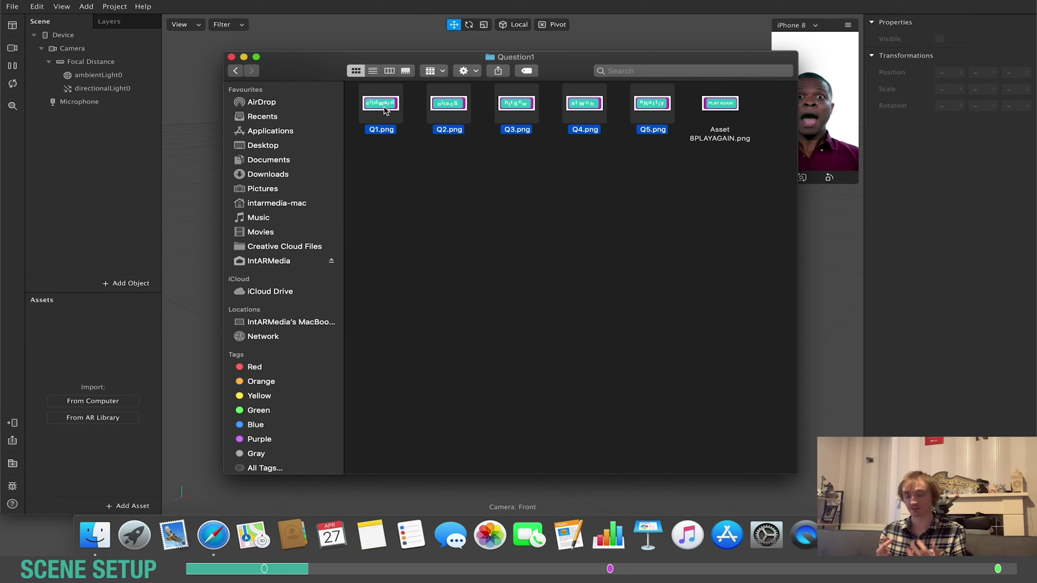
Review the answer images A1.png to A5.png in the Answers folder and return to the Jumbled Up folder.
click(235, 70)
click(459, 116)
double_click(459, 116)
drag(383, 145, 698, 104)
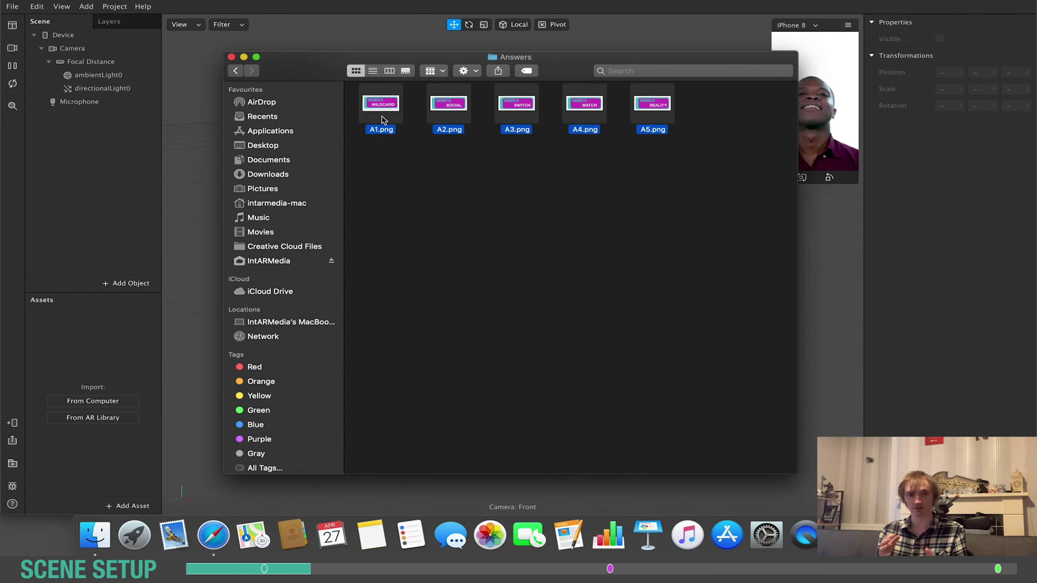
click(406, 167)
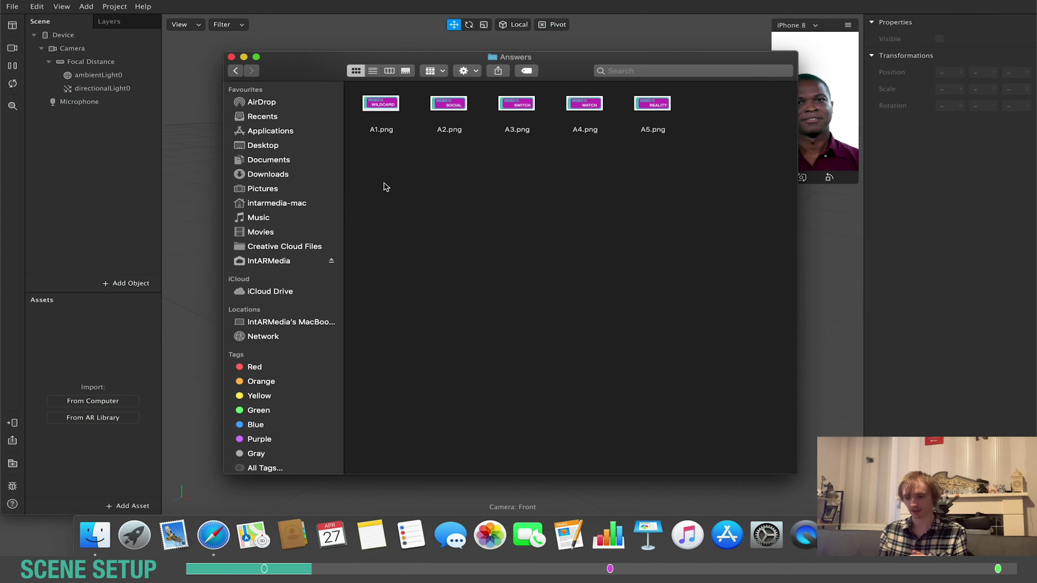
click(235, 71)
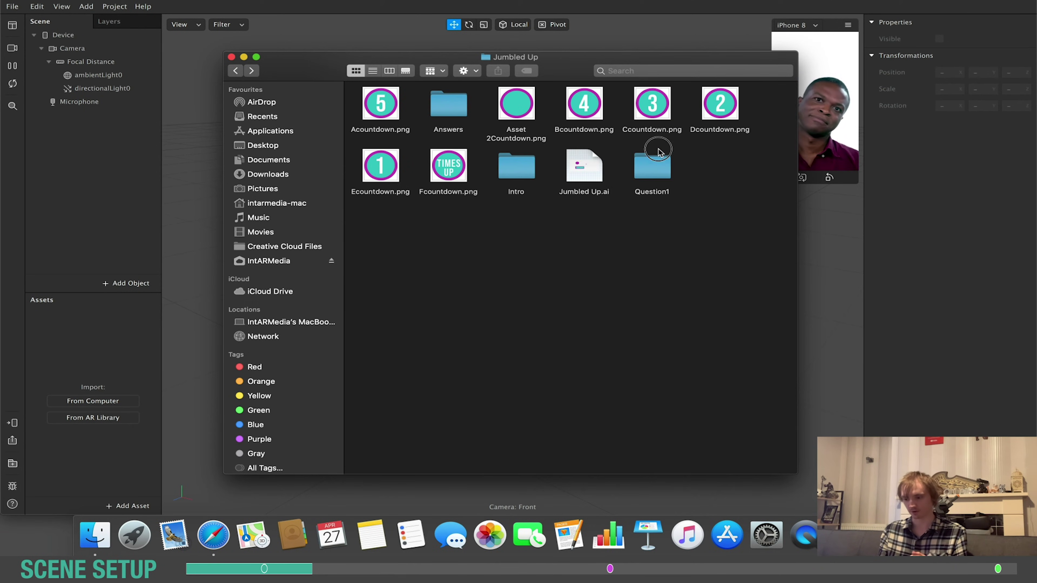
Open the Question1 folder again and check the first question image, Q1.png.
double_click(654, 158)
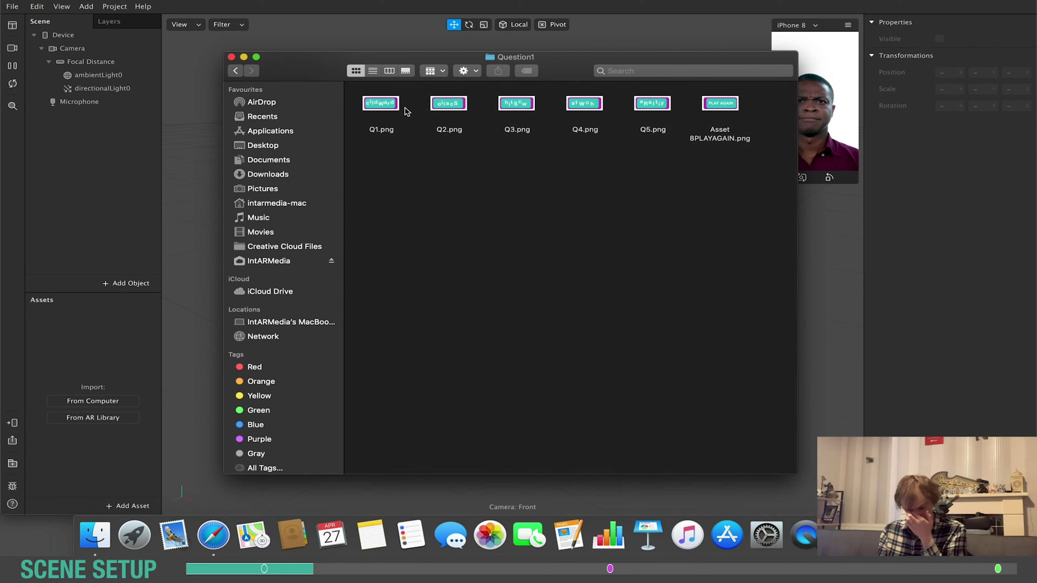
click(392, 107)
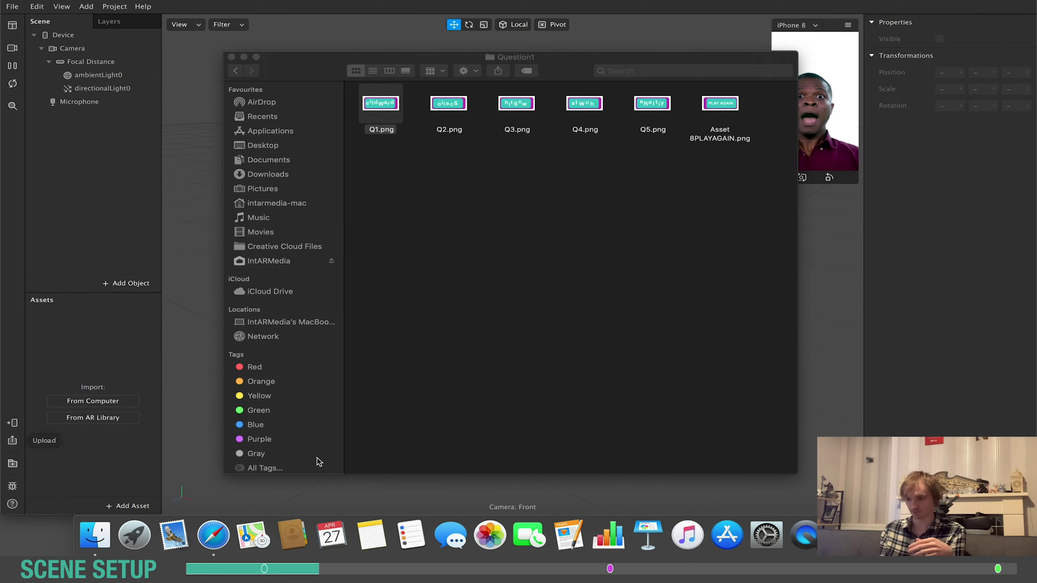
click(612, 391)
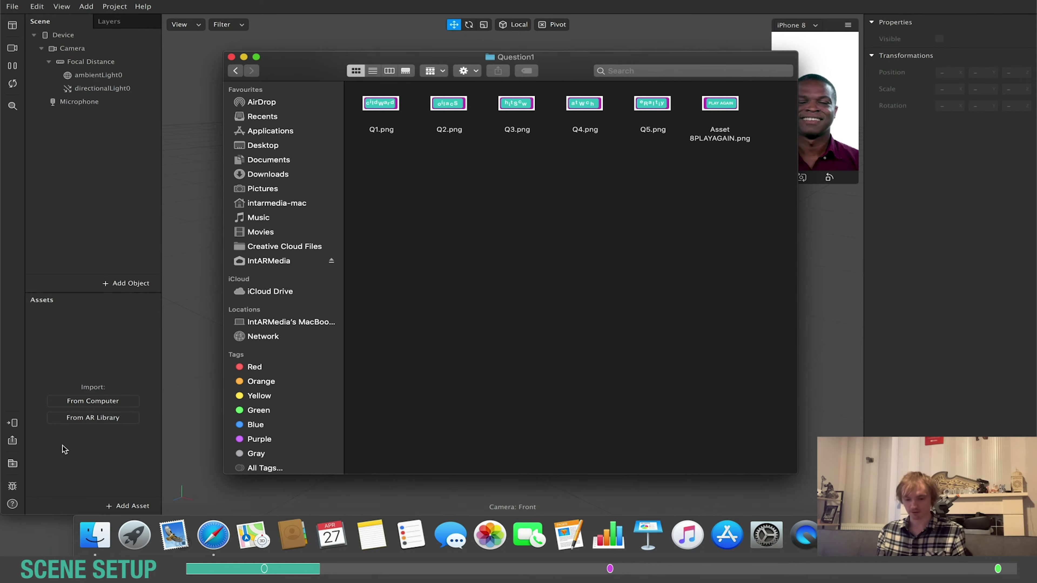
click(68, 366)
click(75, 402)
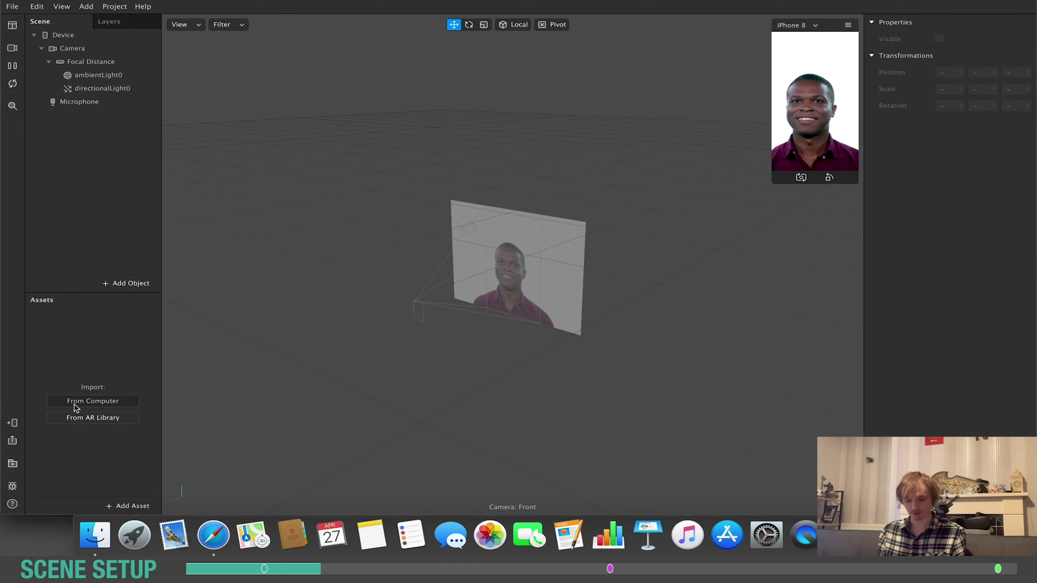
click(779, 440)
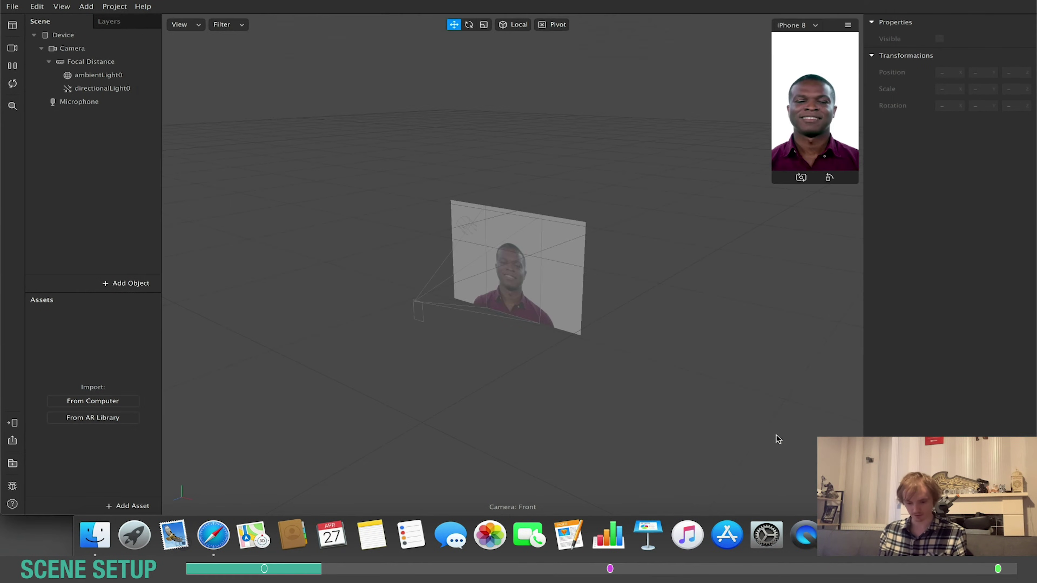
Add an animation sequence asset to the project and name it Logo.
click(125, 505)
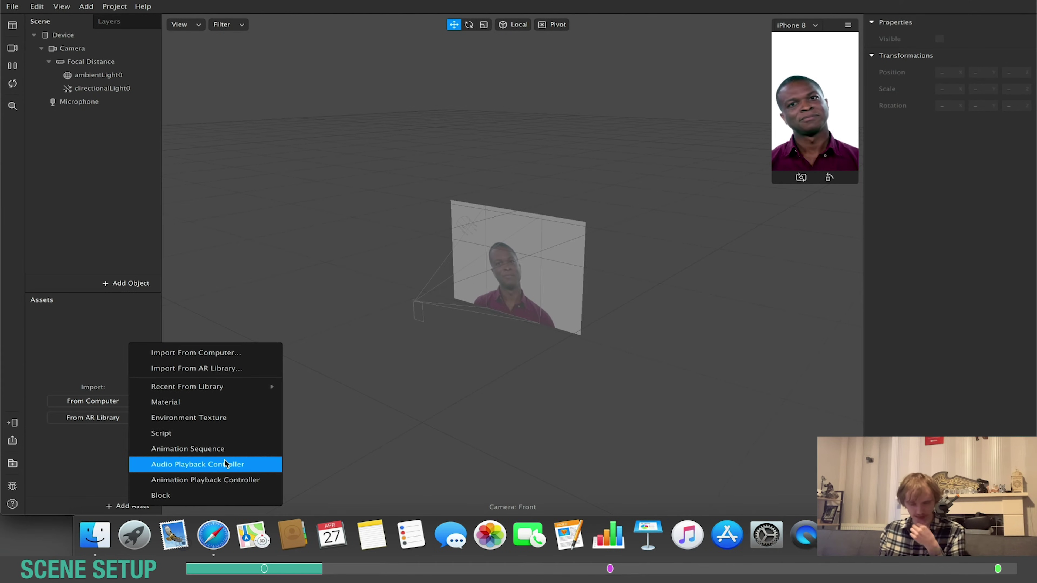
click(235, 453)
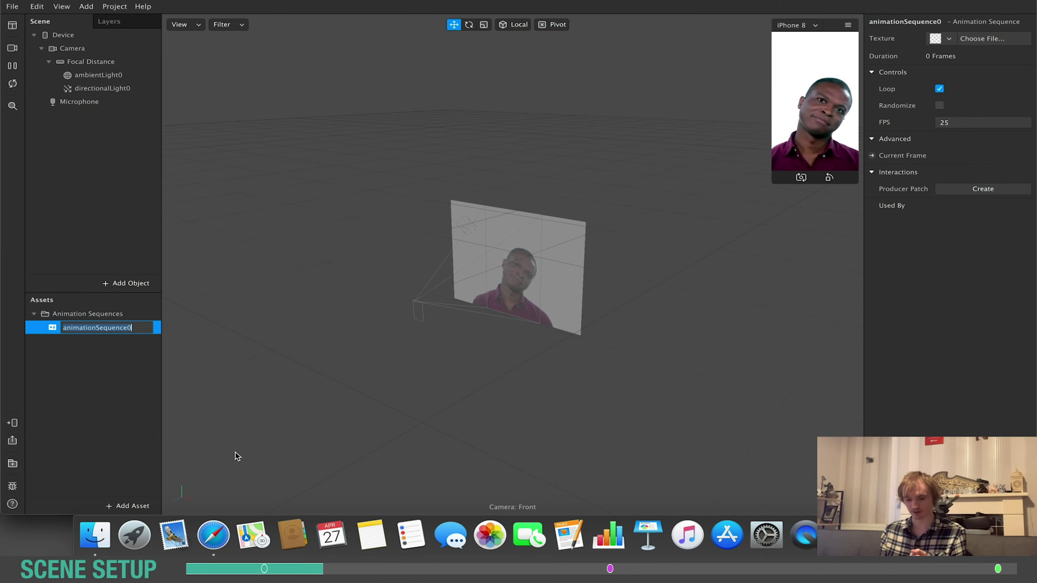
text(Logo)
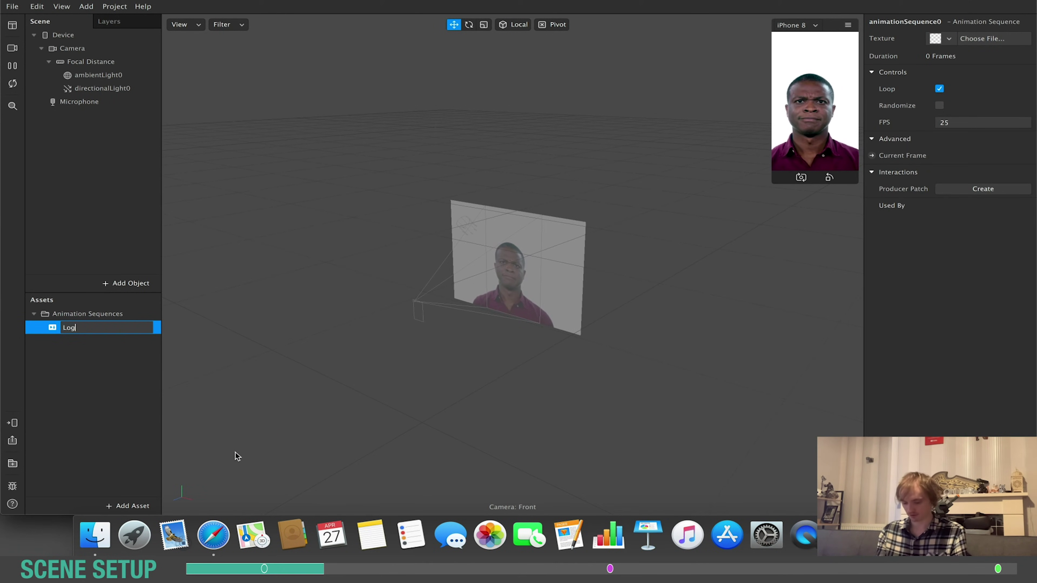
key(Return)
Load all the Comp 1 PNG frames (00000 to 00045) from the Intro folder as the Logo animation sequence's texture.
click(968, 41)
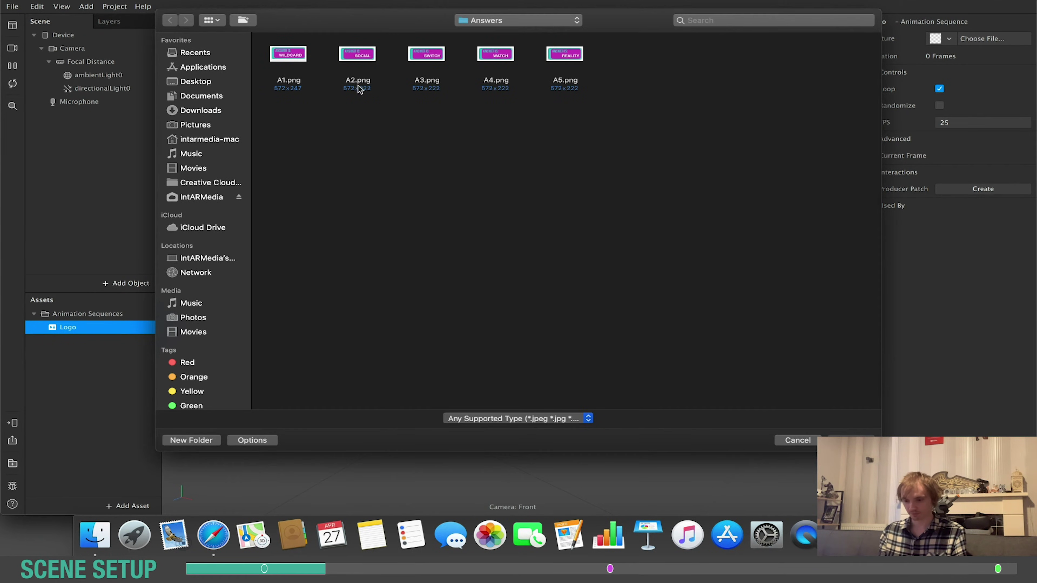
click(492, 22)
click(508, 37)
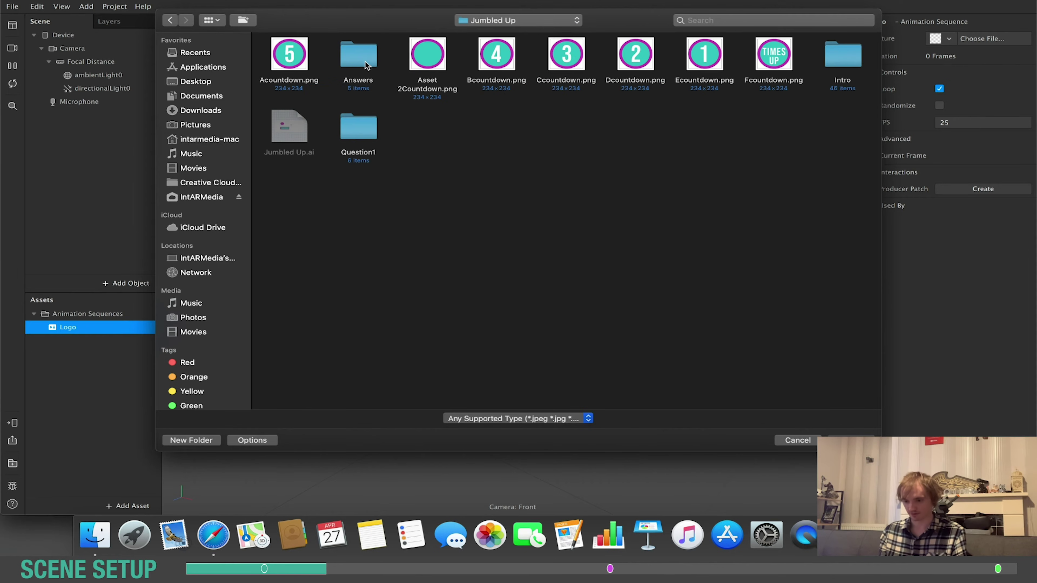
double_click(841, 61)
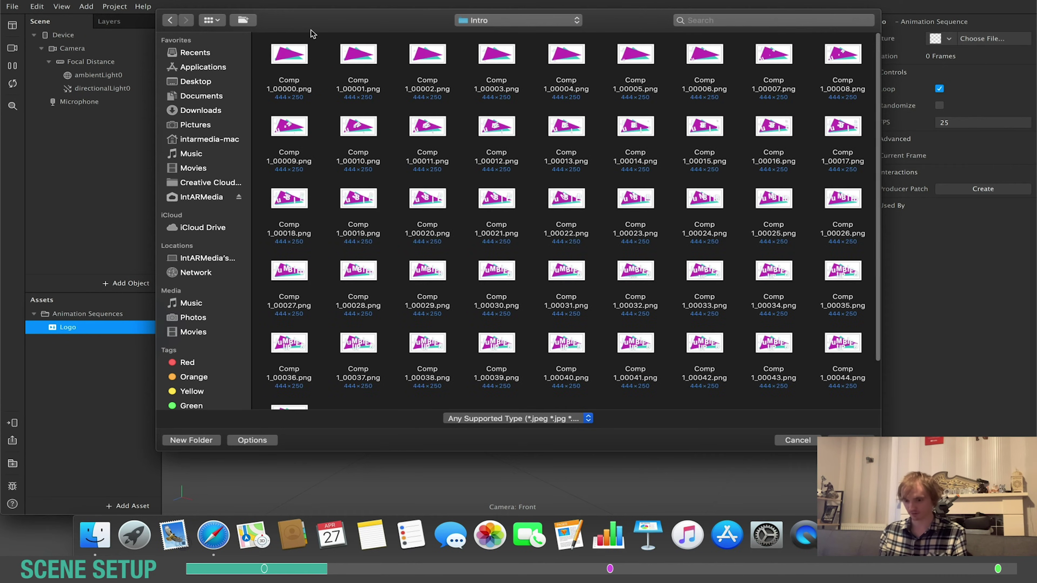
drag(261, 44, 877, 445)
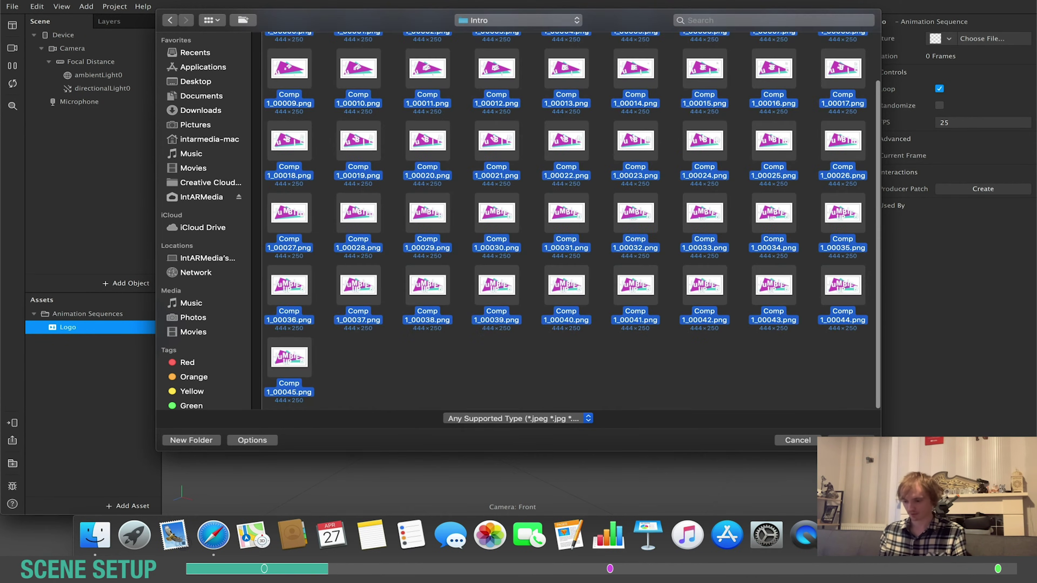
key(Return)
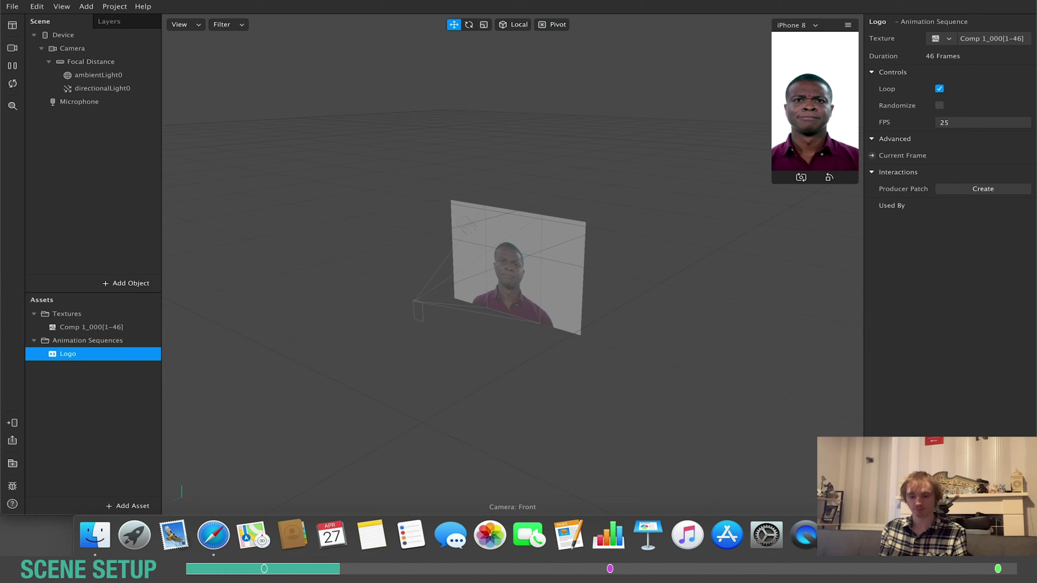
Insert a face tracker into the scene and add a plane as its child.
click(131, 283)
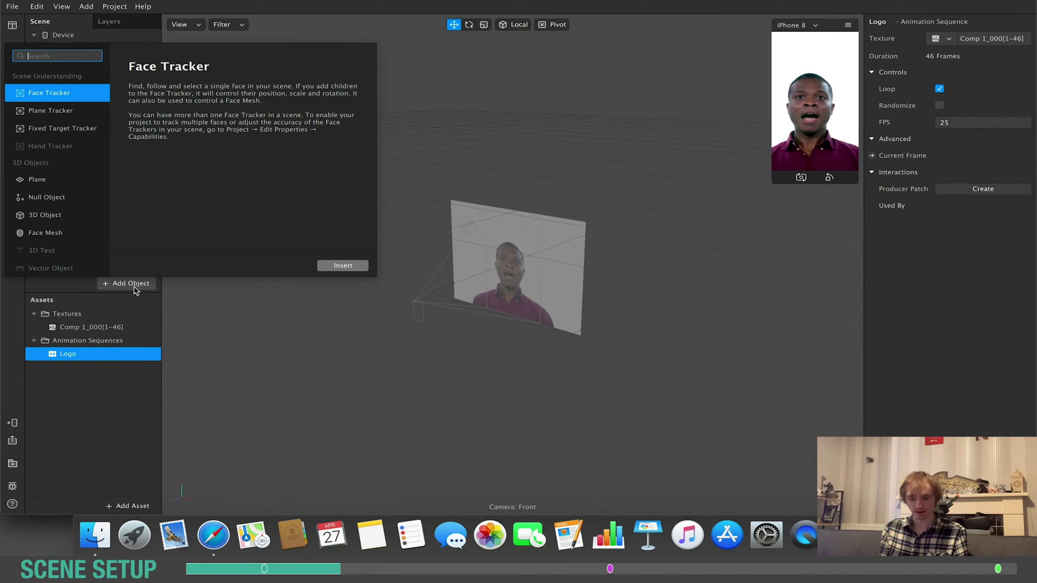
click(73, 90)
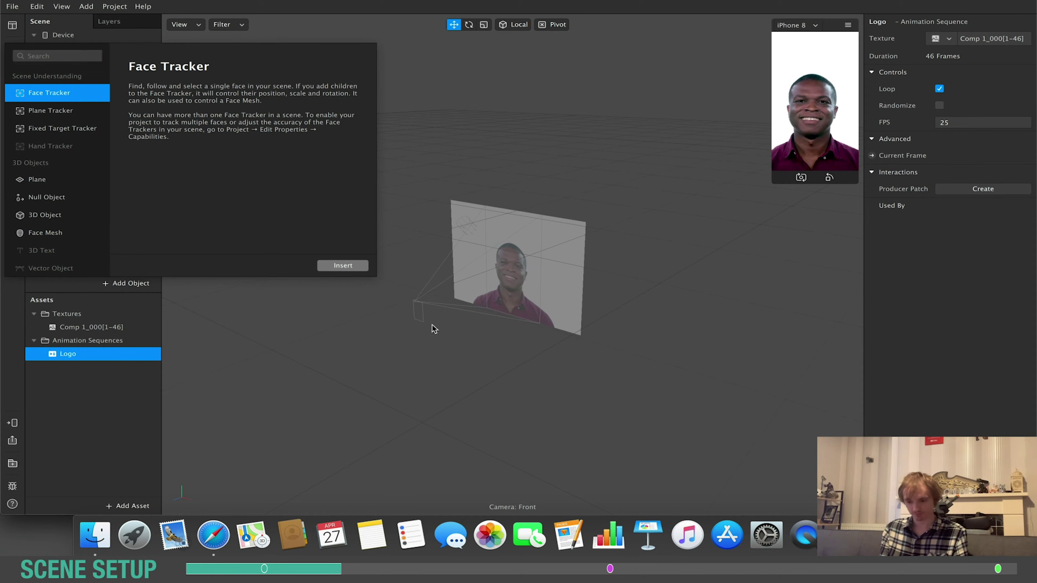
click(333, 263)
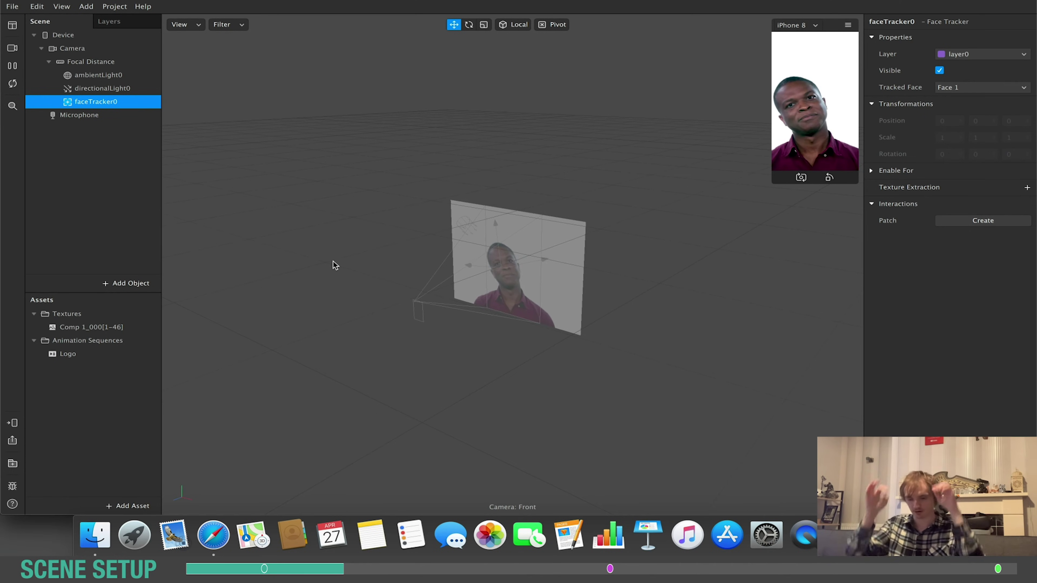
right_click(105, 102)
mouse_move(161, 118)
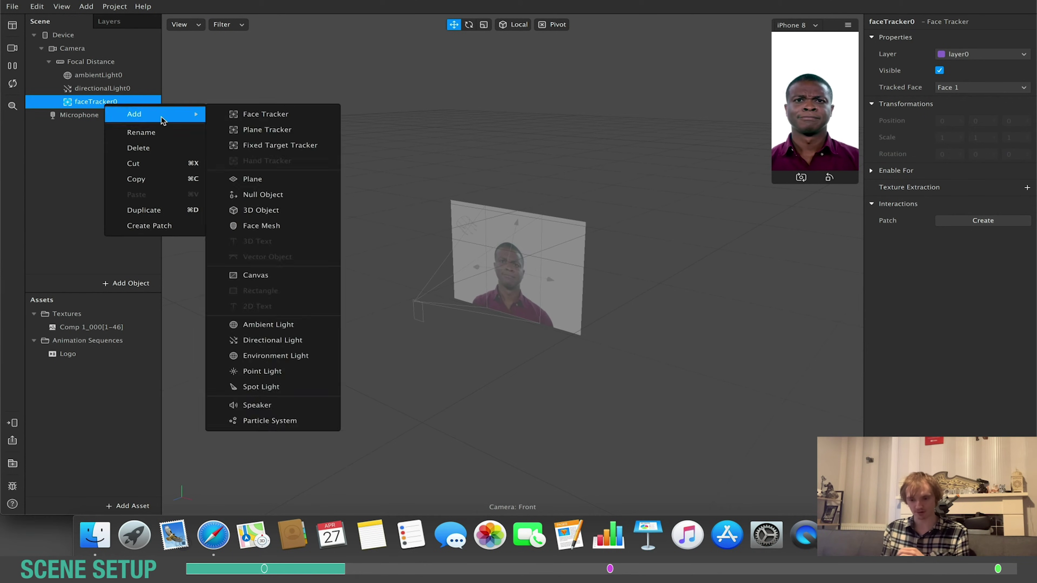
click(251, 178)
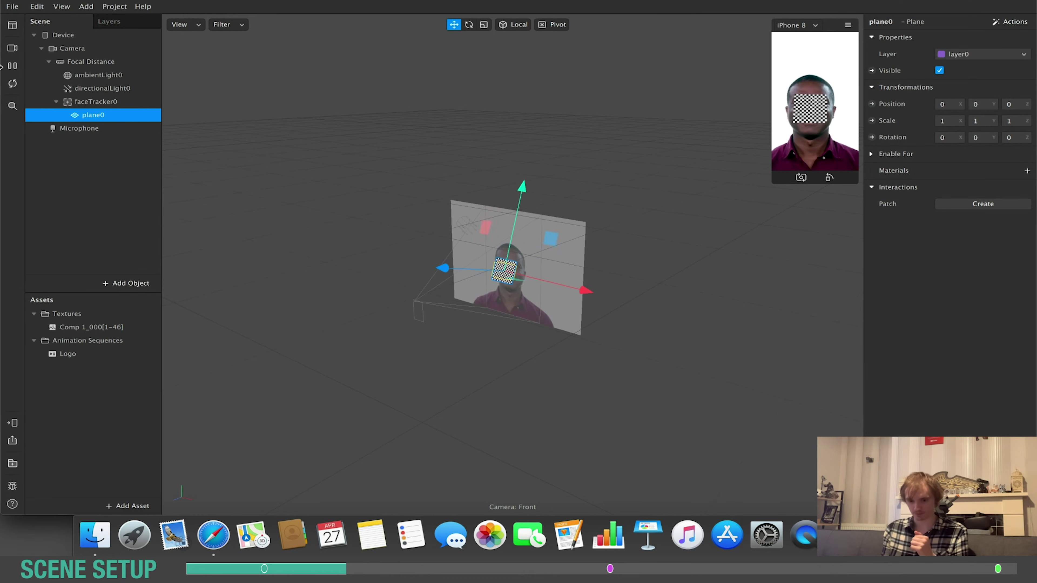
With the preview video paused, move the plane up to just above the head and stretch its X scale to about 1.94.
click(20, 69)
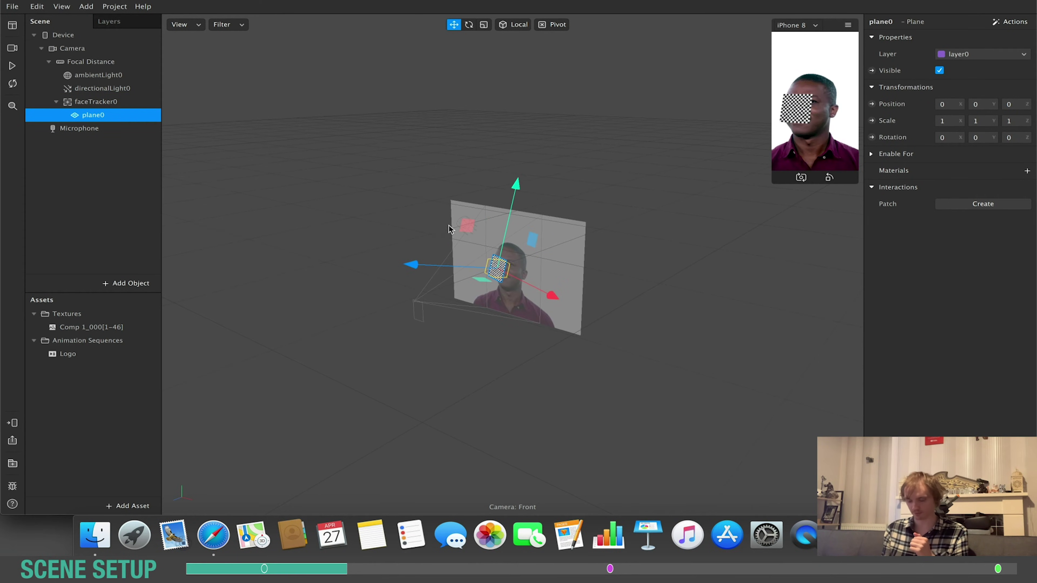
drag(517, 193, 533, 171)
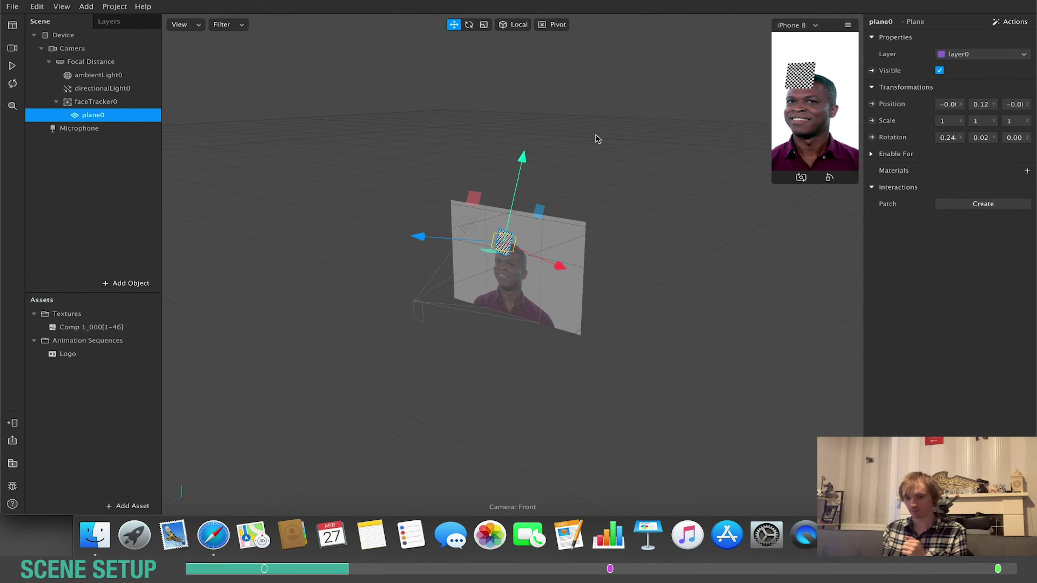
click(487, 27)
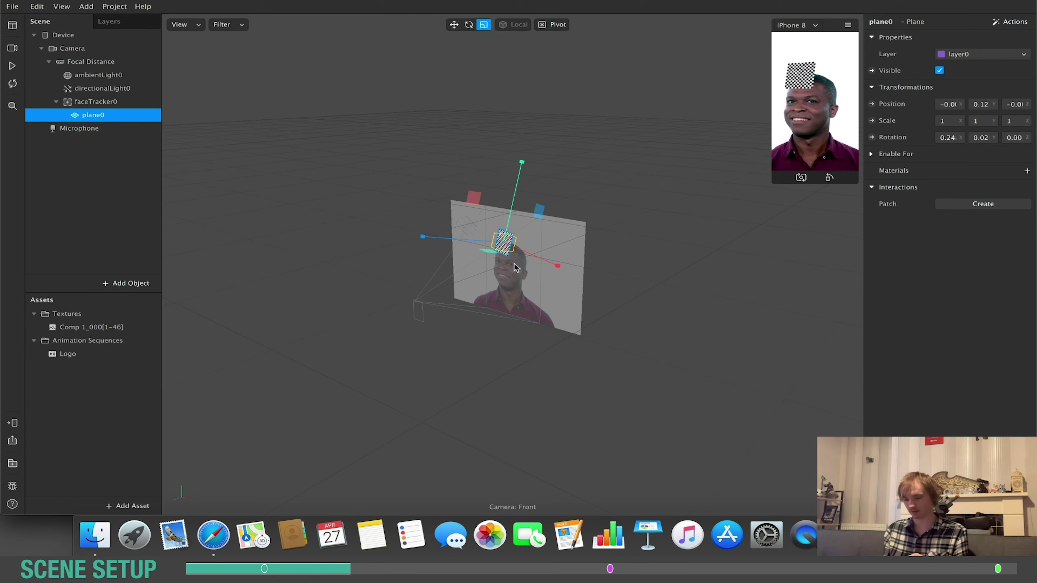
drag(554, 260, 608, 277)
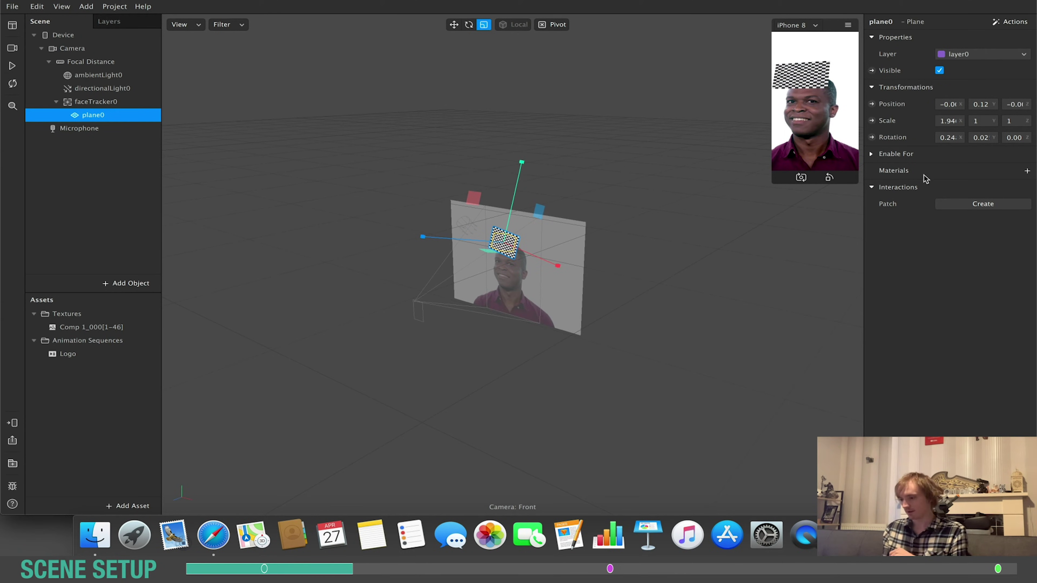
Create a new material for the plane and rename it Logo.
click(1026, 171)
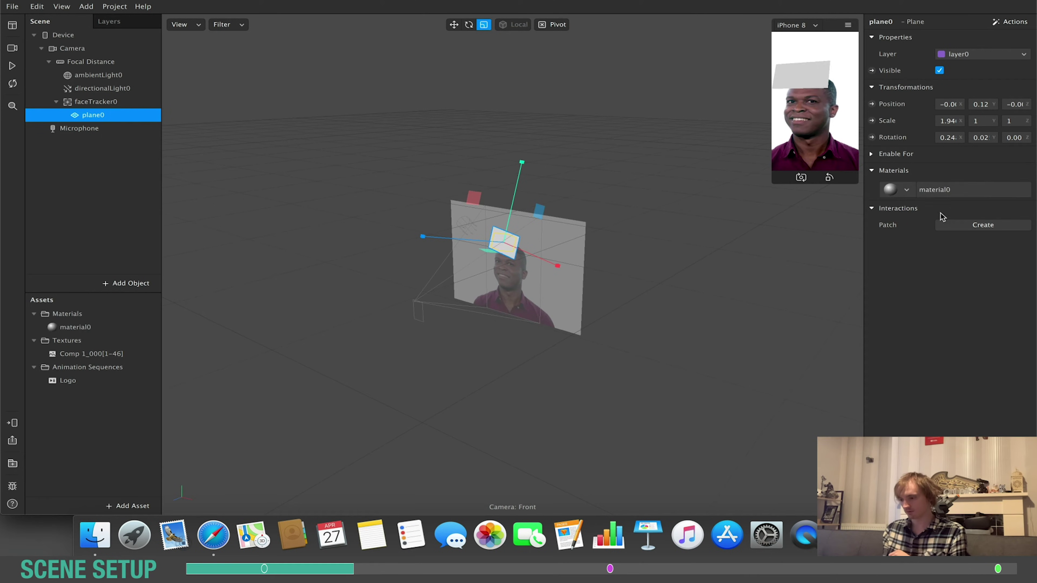
click(78, 326)
double_click(890, 23)
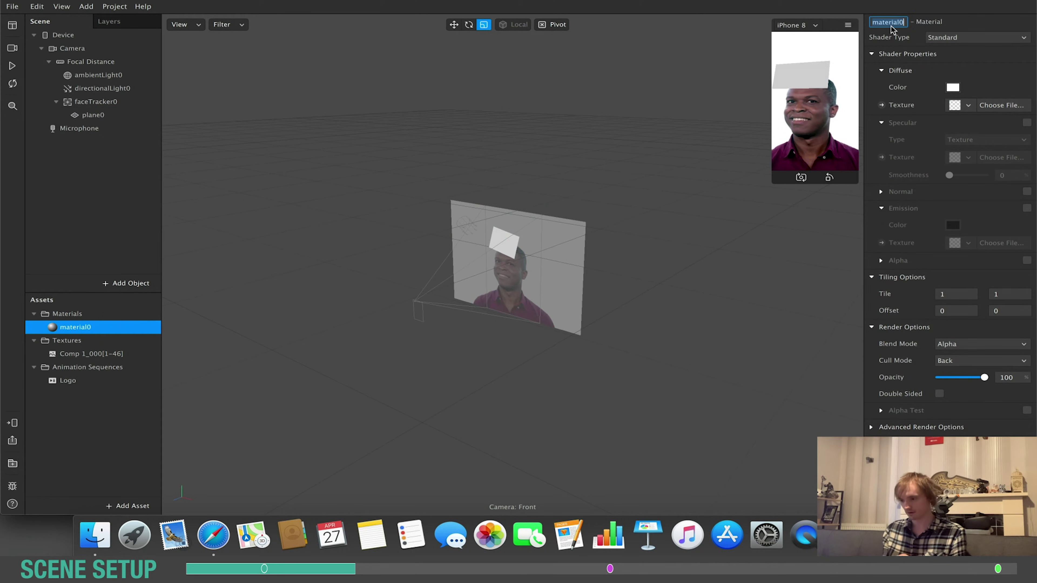
text(Logo)
key(Return)
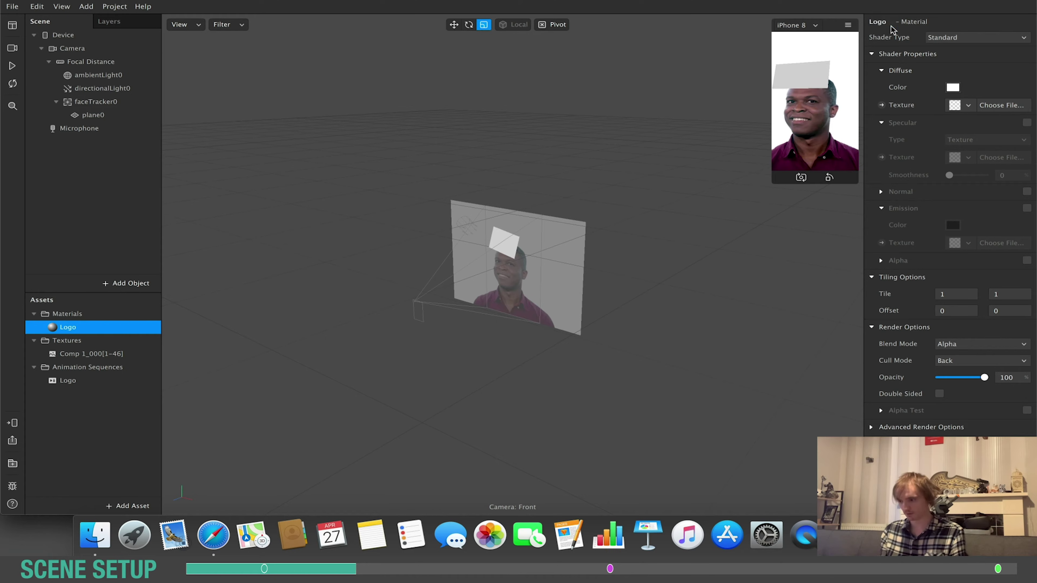
Set the Logo material's shader type to Flat and use the Logo animation sequence as its diffuse texture.
click(944, 37)
click(948, 42)
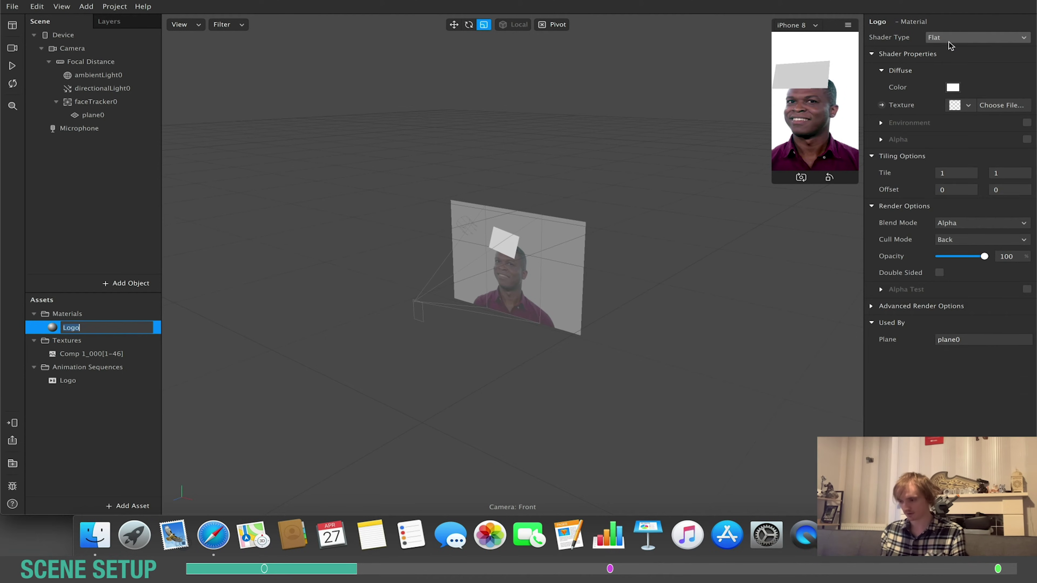
click(960, 105)
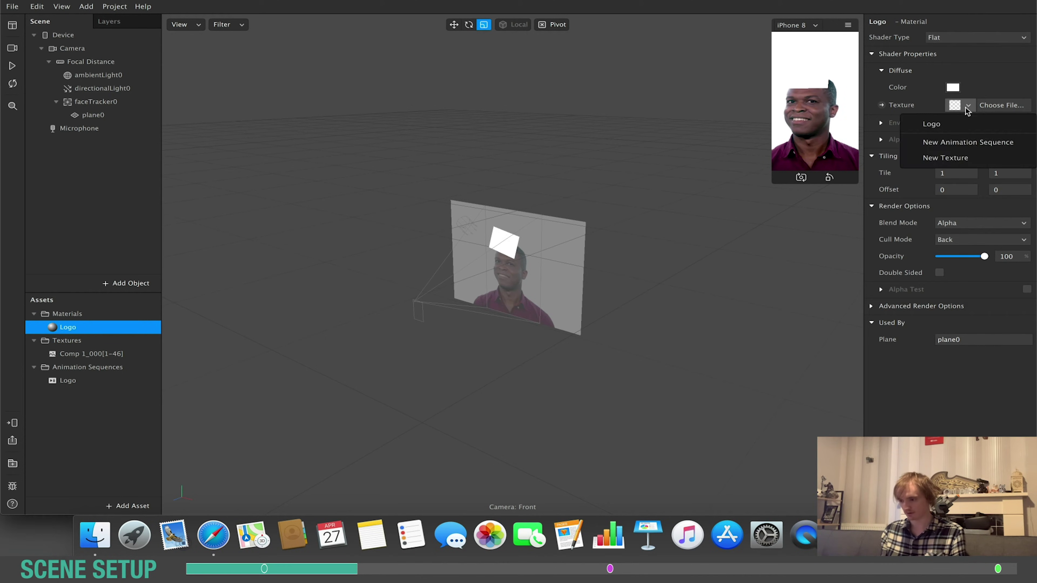
click(953, 124)
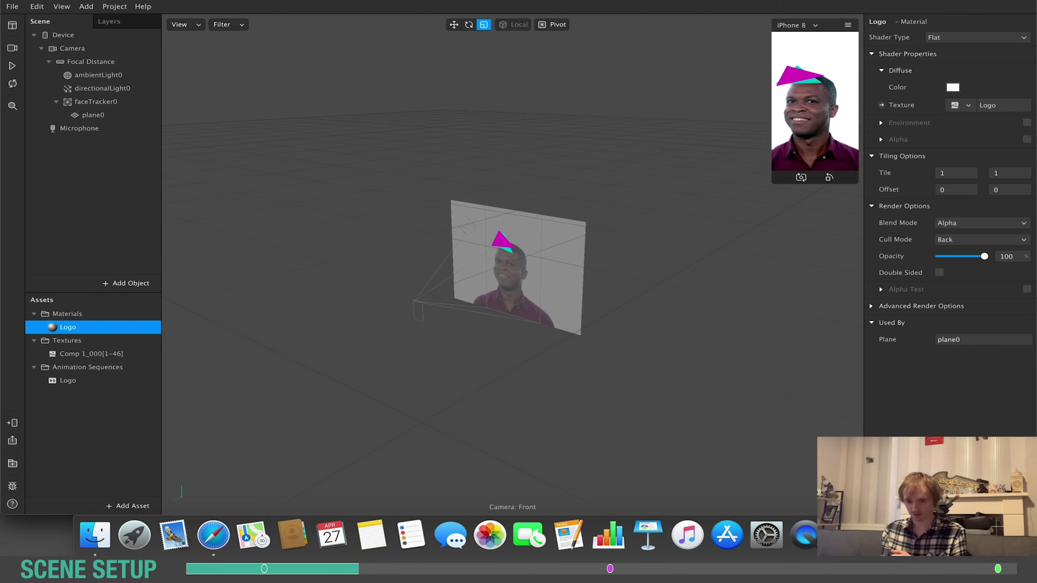
Resume the preview video to play the logo animation and enlarge the device preview.
click(13, 66)
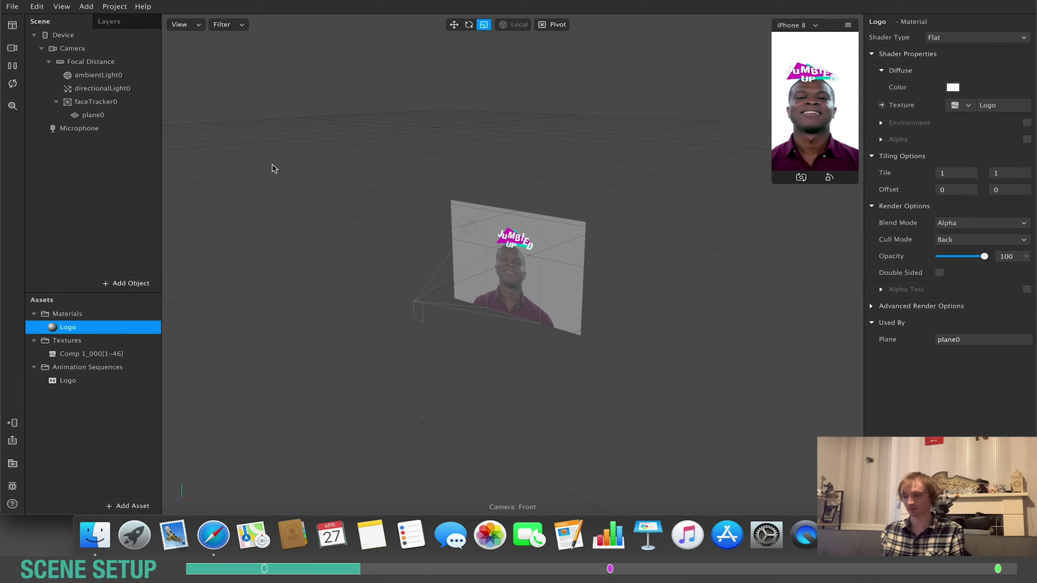
drag(774, 181, 743, 231)
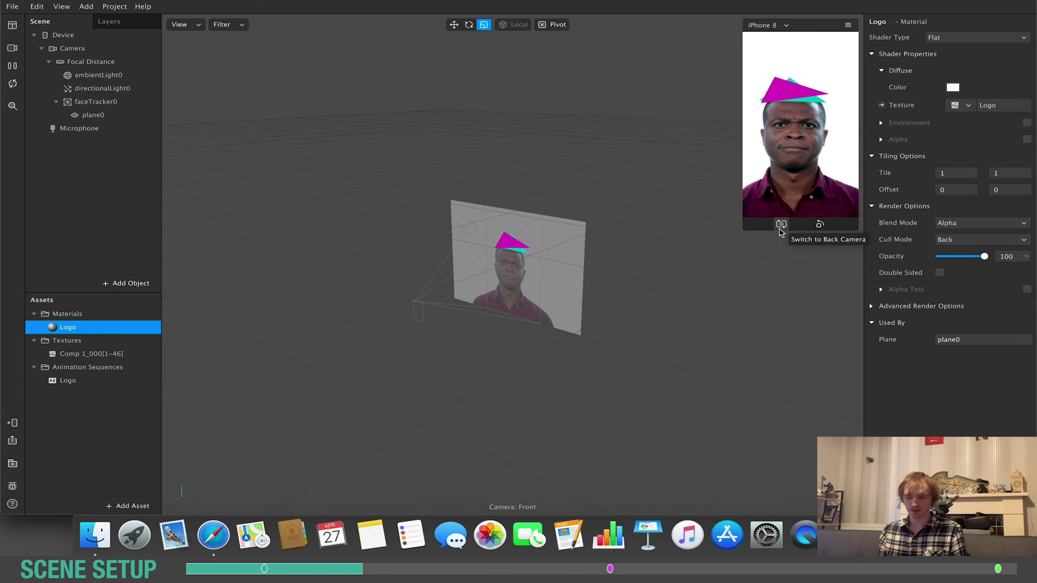
Rename the plane under the face tracker as Intro.
click(105, 115)
click(885, 22)
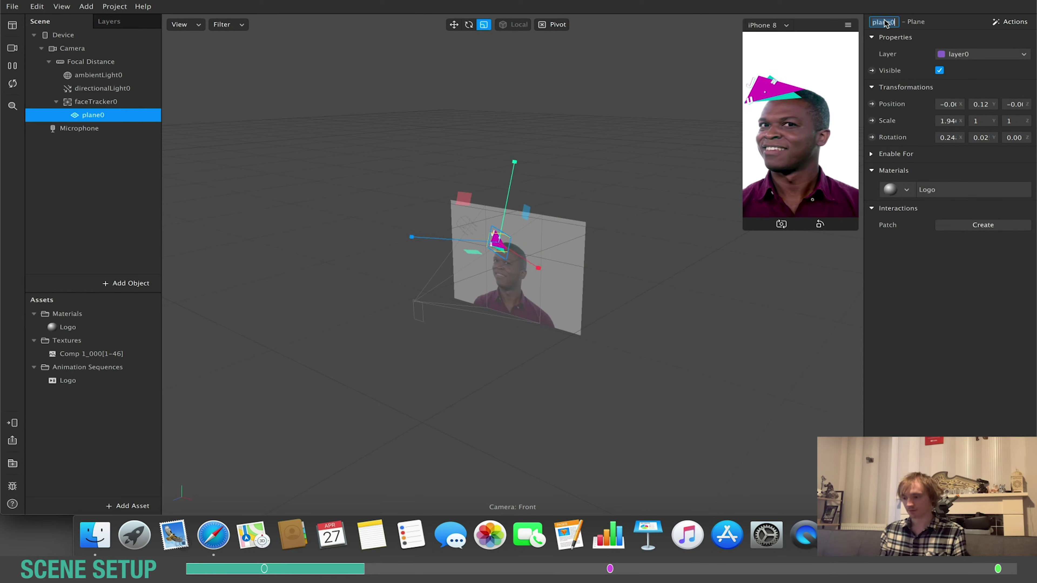
text(Intro)
key(Return)
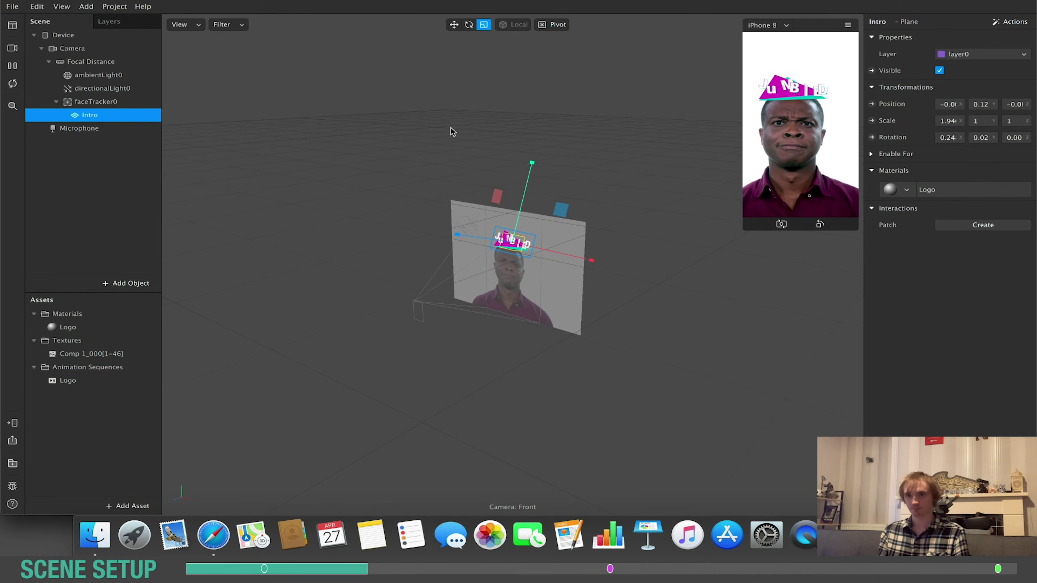
Add a null object to the scene and rename it Questions.
click(121, 283)
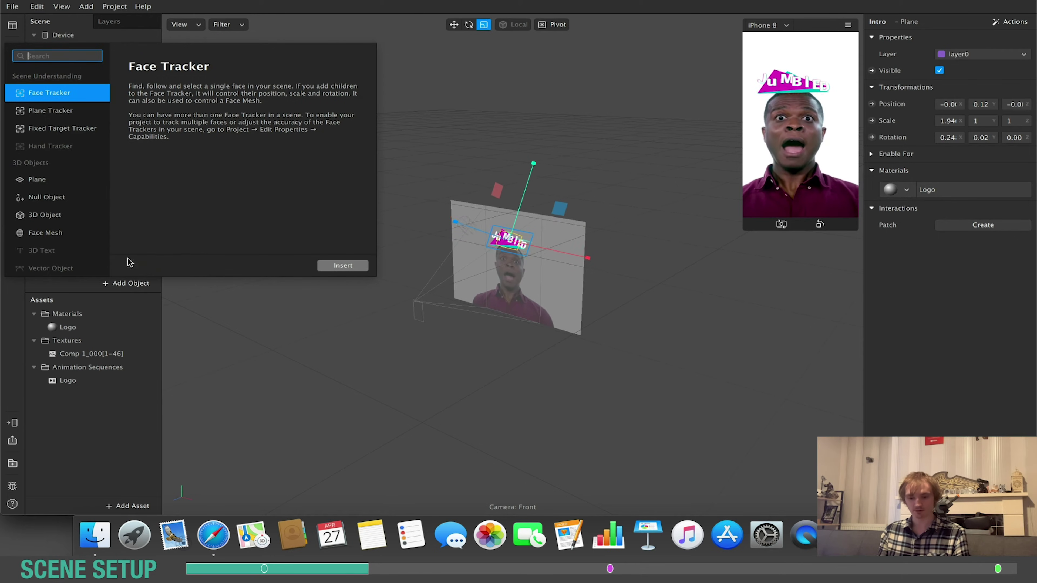
click(76, 198)
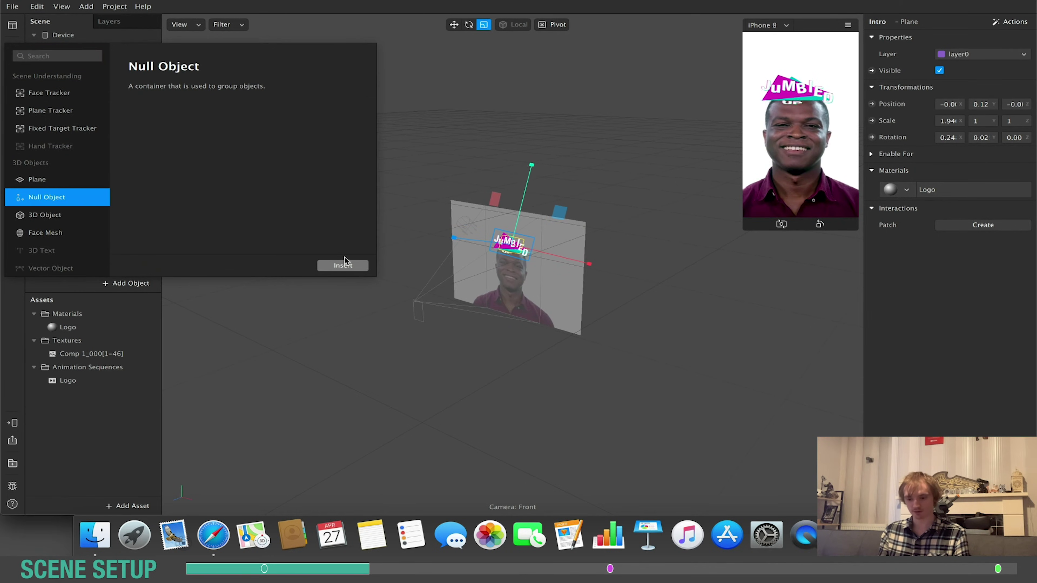
click(335, 265)
double_click(891, 22)
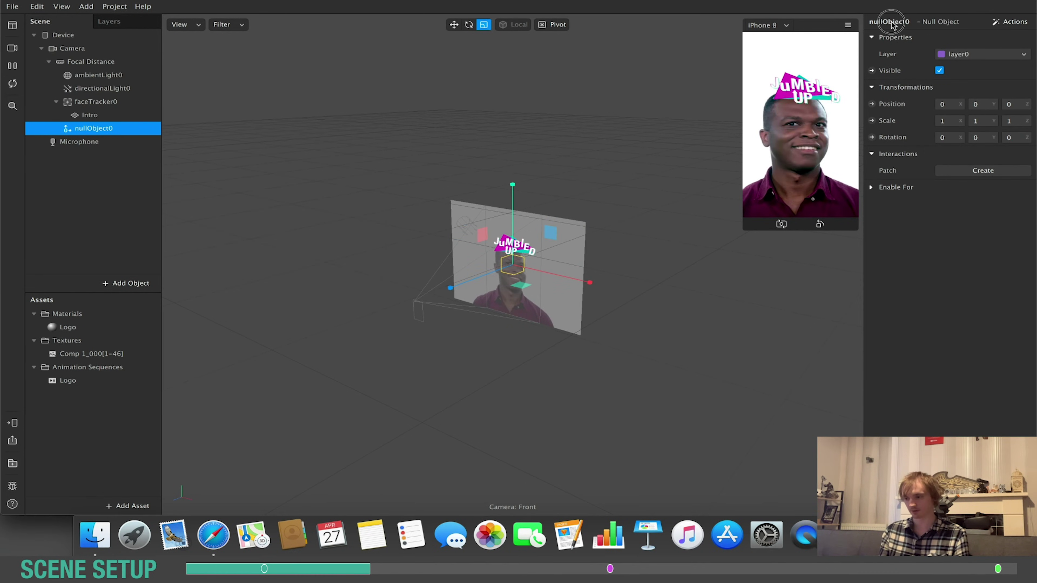
text(ouestion)
key(Return)
double_click(893, 23)
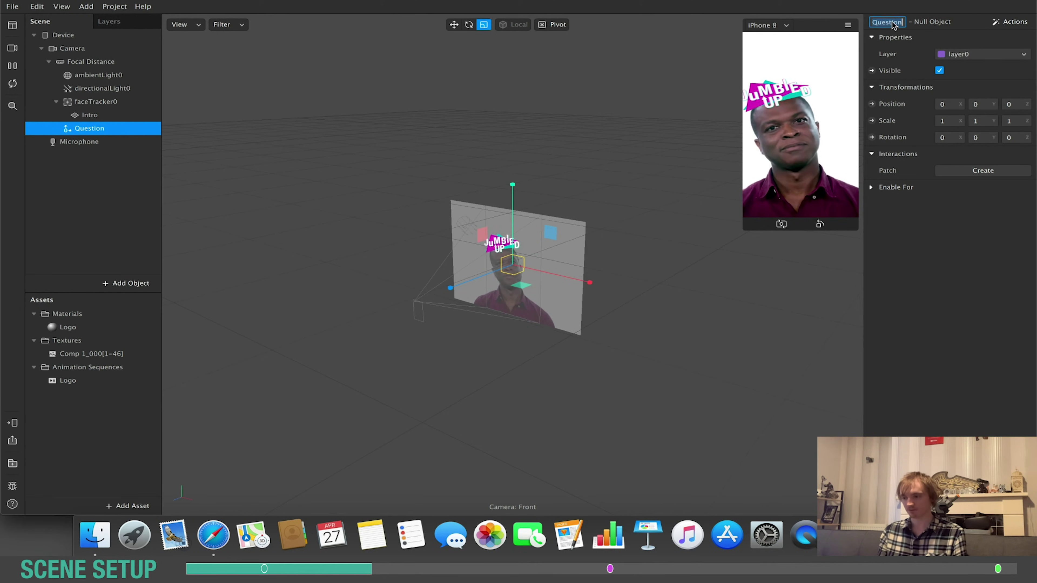
text(s)
key(Return)
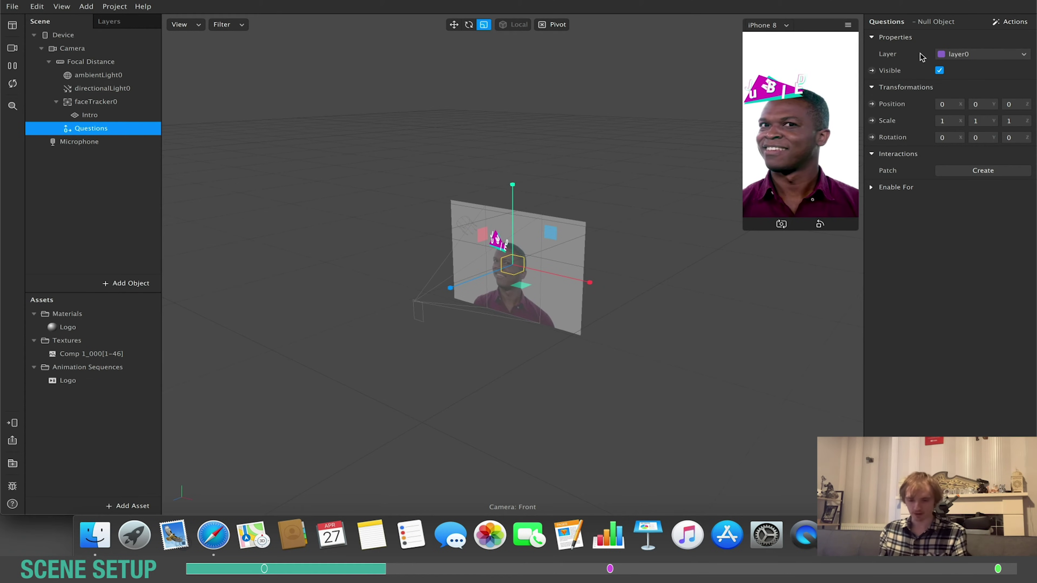
right_click(97, 133)
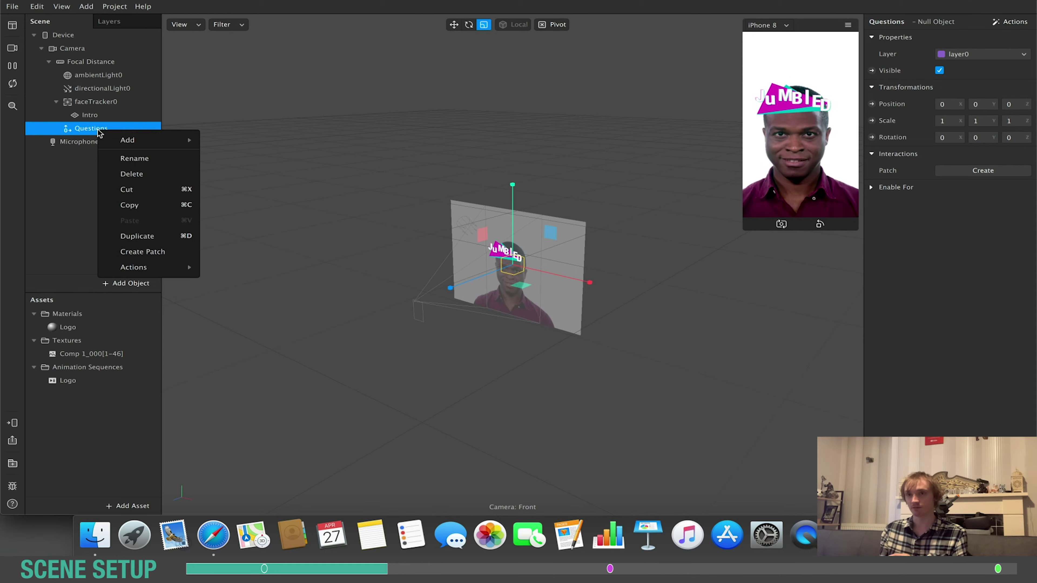
mouse_move(131, 140)
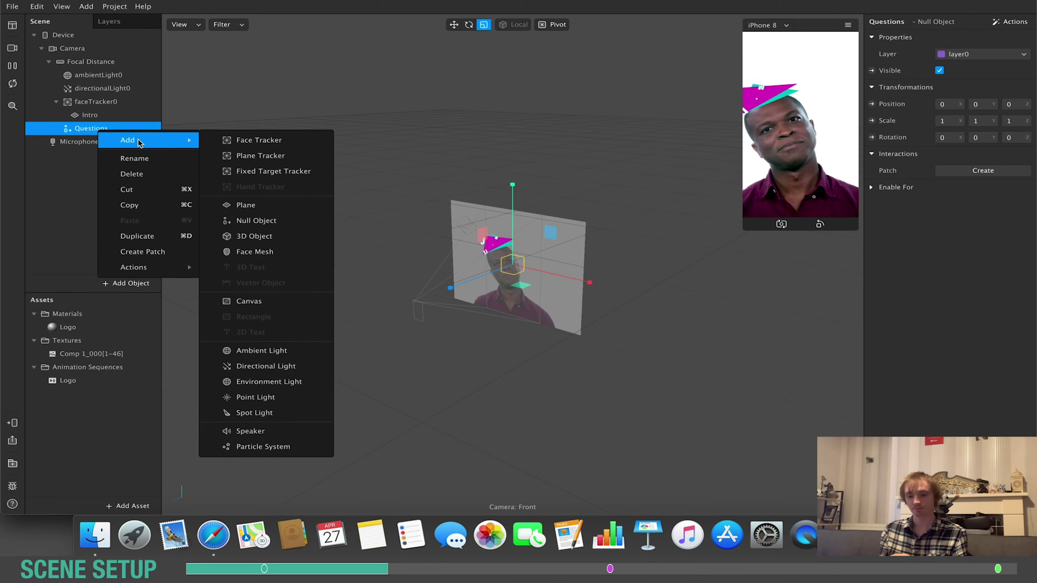
click(253, 205)
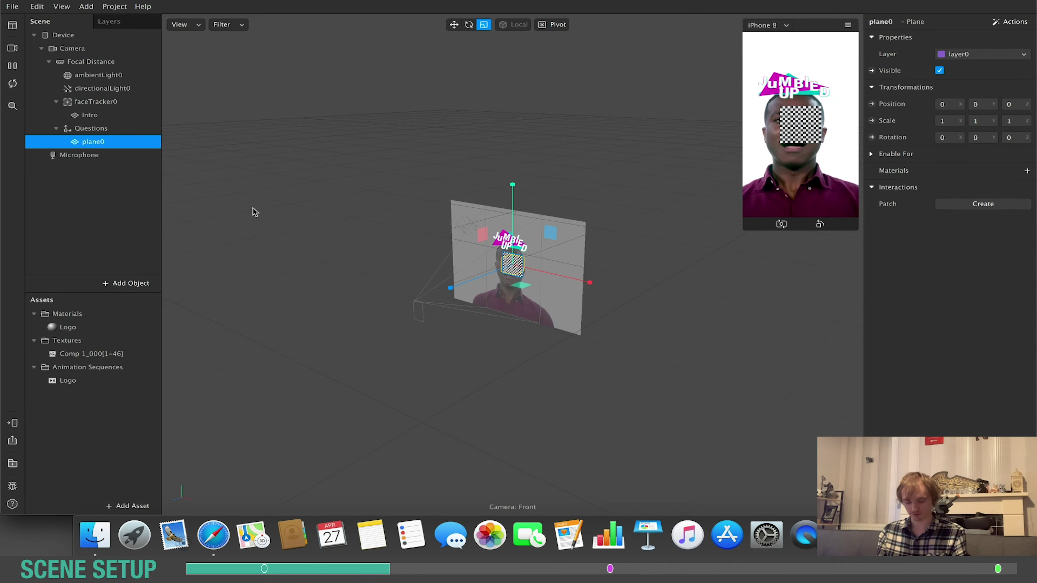
key(Delete)
Duplicate the Intro plane into the Questions null object and nest that null object under faceTracker0.
click(97, 115)
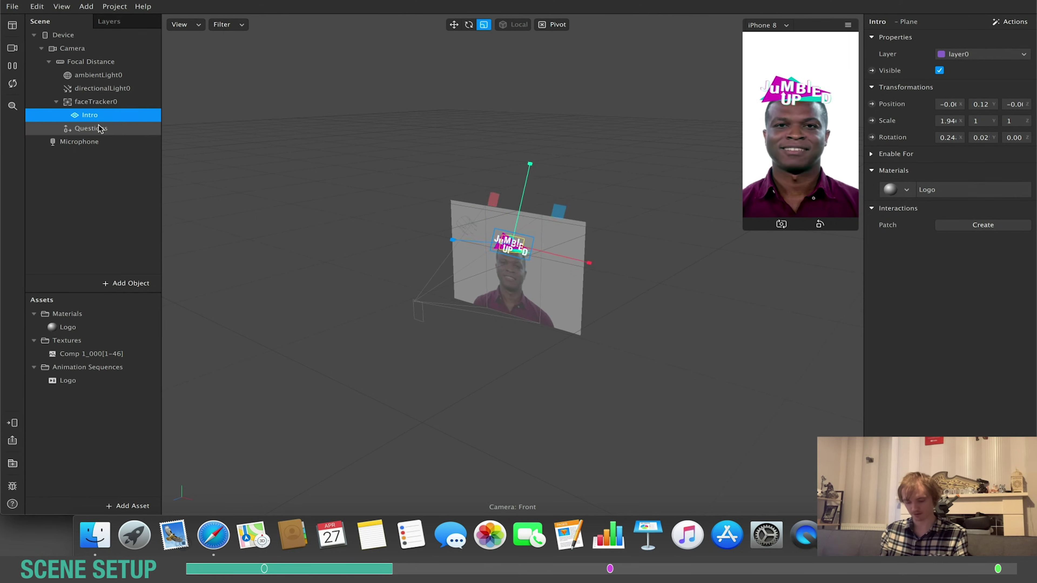
key(super+d)
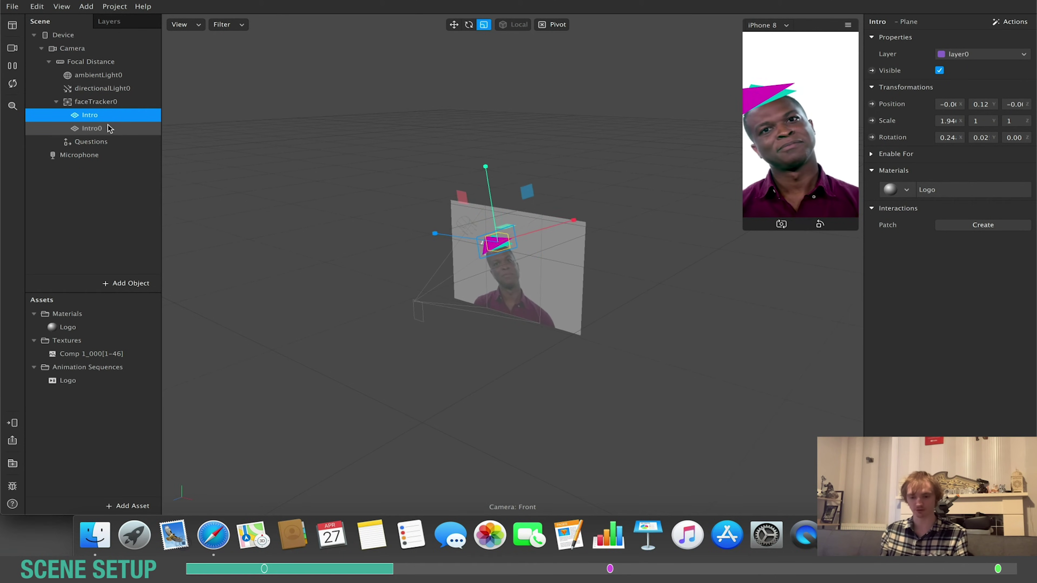
click(89, 129)
drag(88, 130, 93, 147)
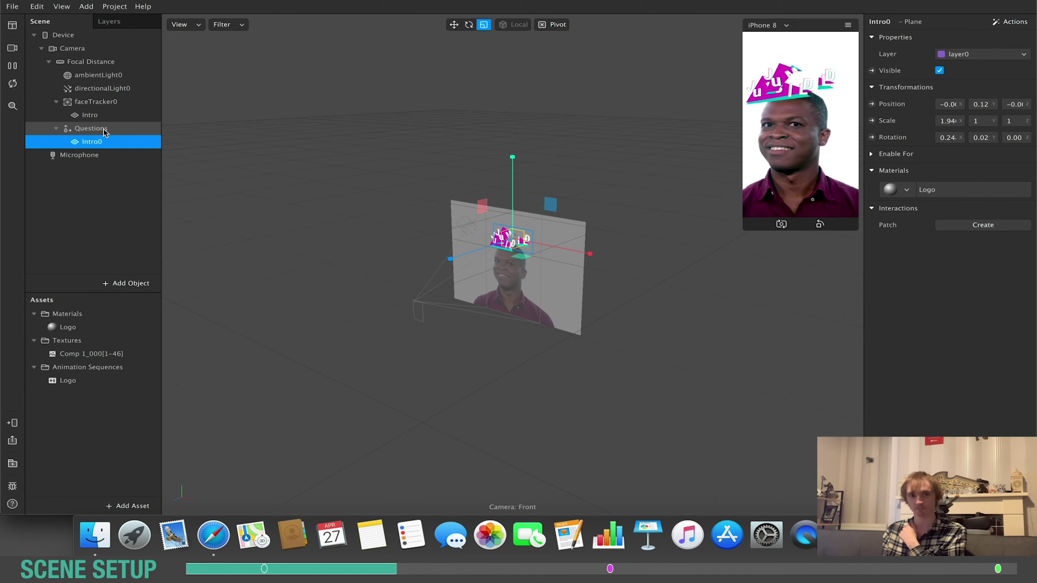
click(91, 128)
drag(75, 128, 89, 105)
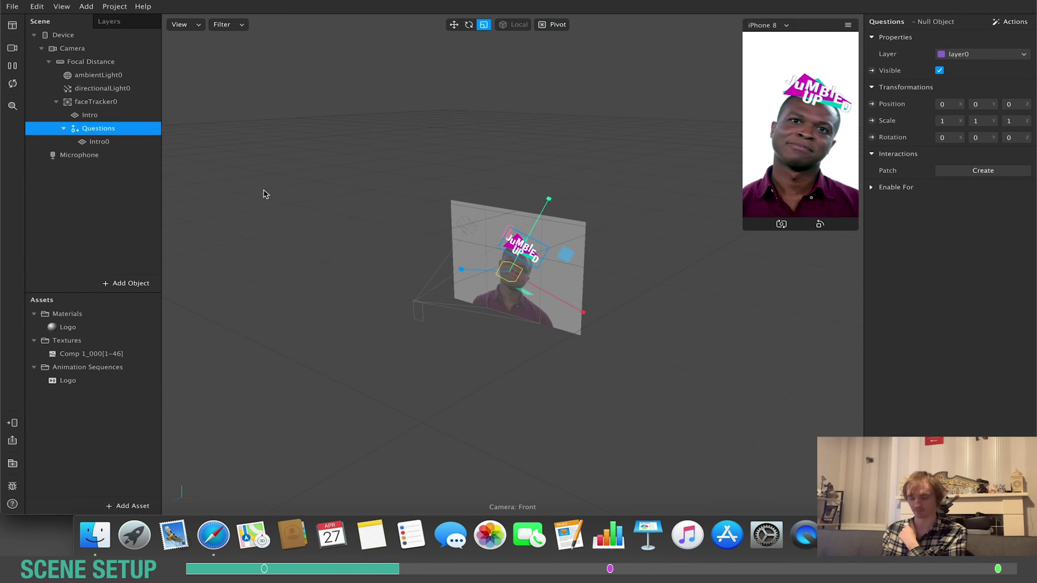
Create a new material for the duplicated Intro0 plane and rename the material Questions.
click(112, 144)
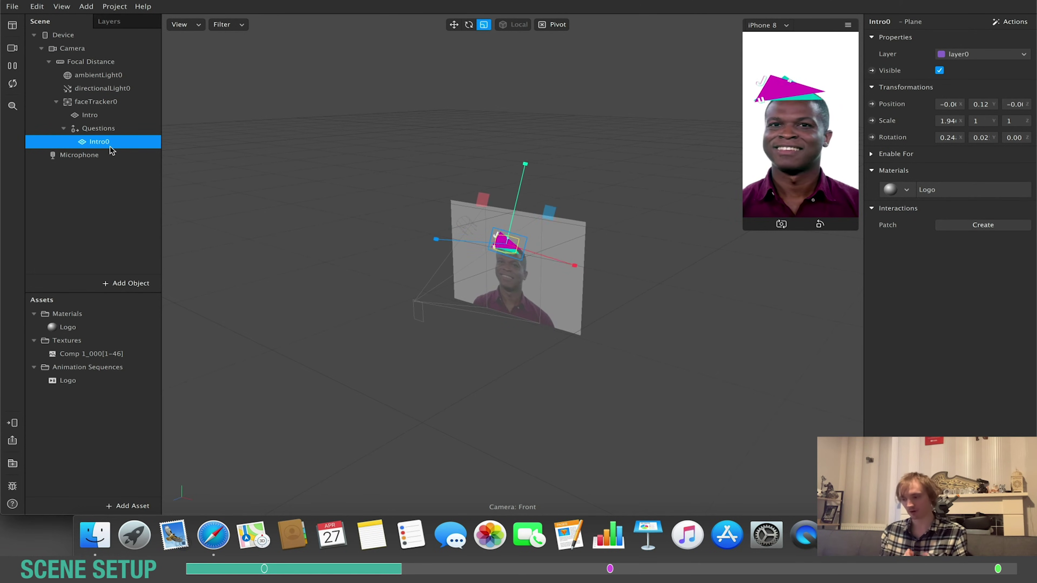
click(906, 190)
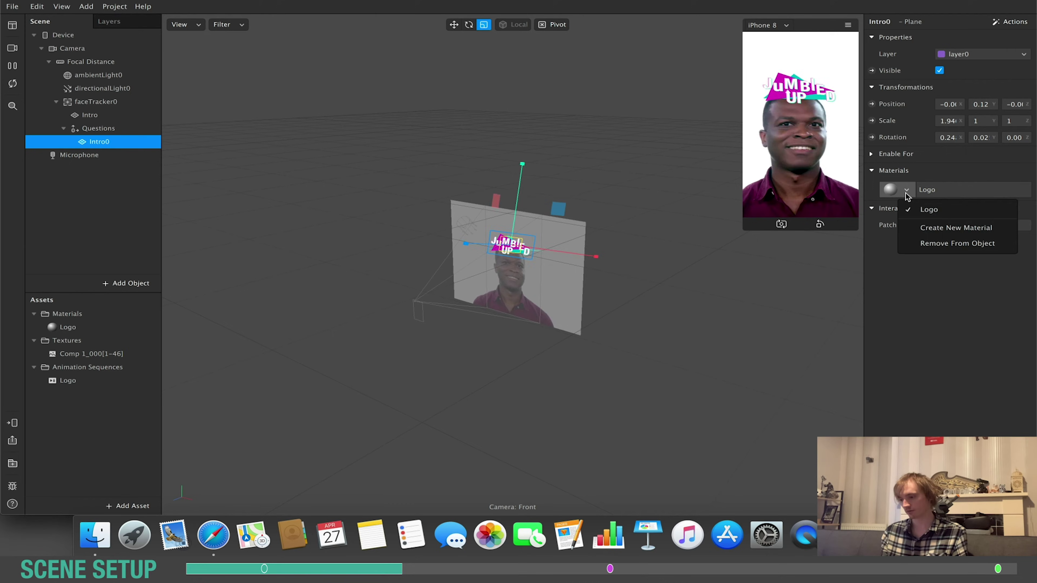
click(939, 228)
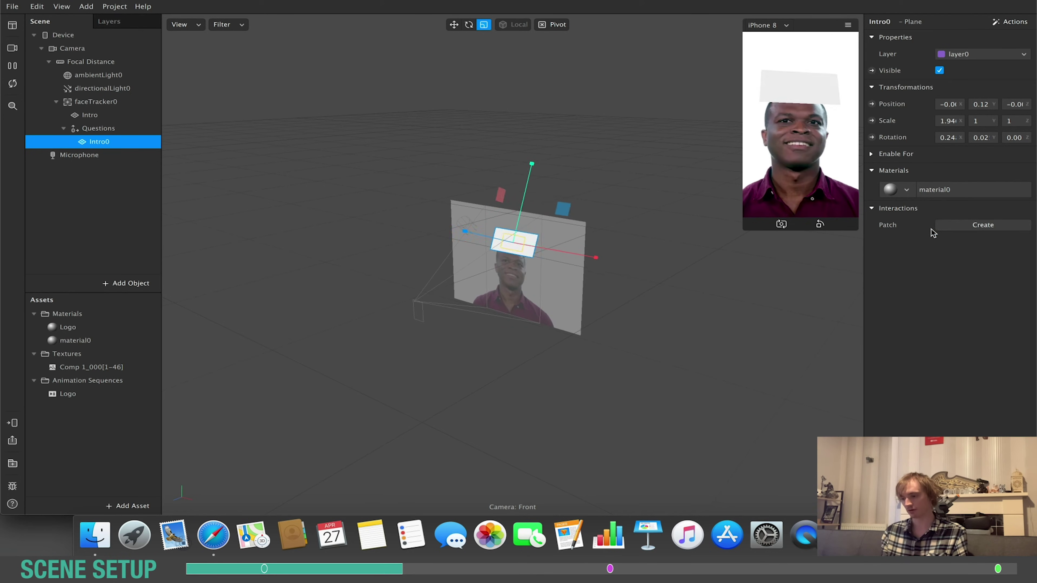
click(100, 340)
double_click(897, 22)
text(Questions)
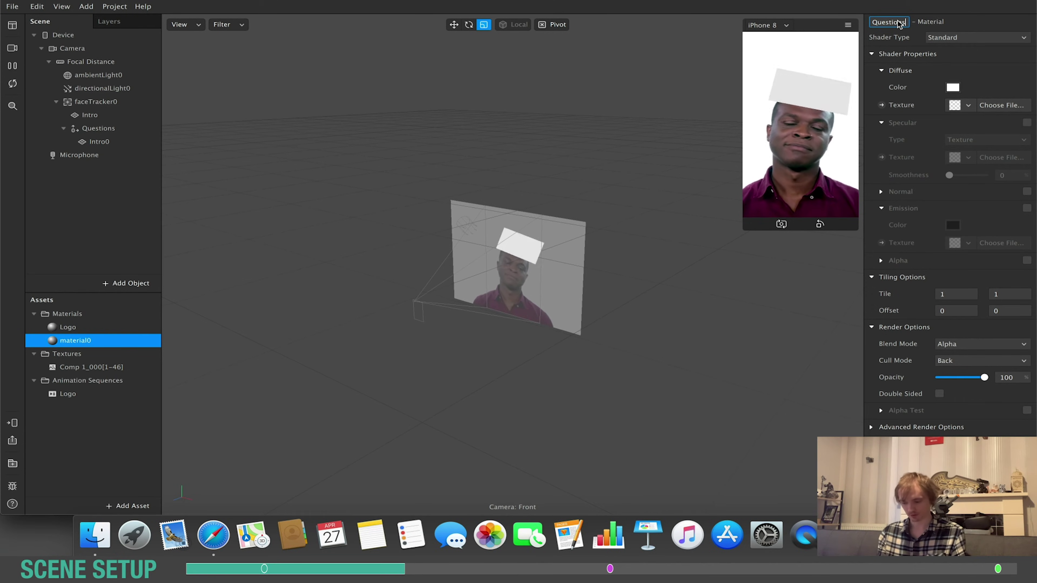
key(Return)
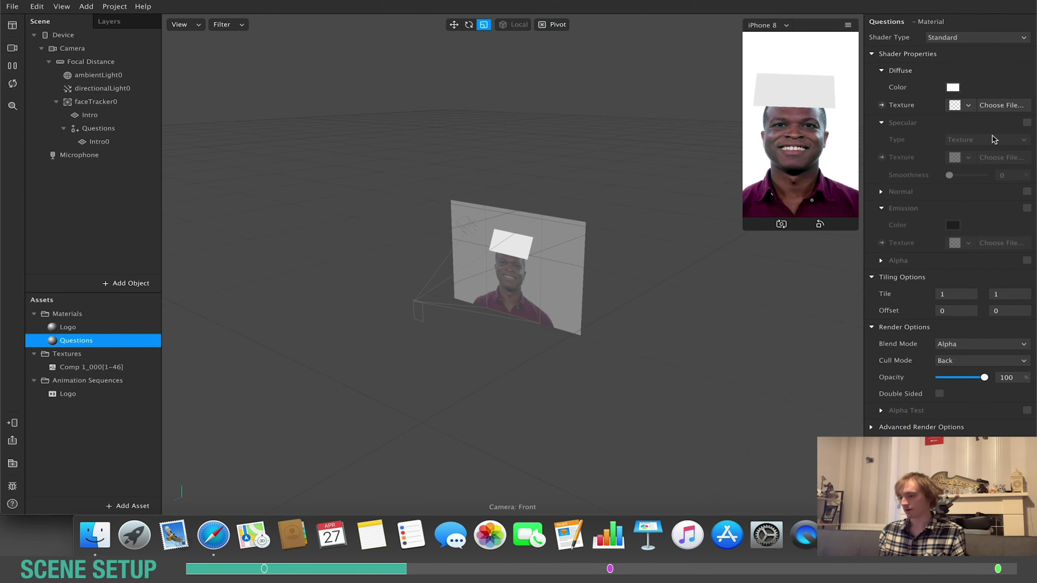
Add a new animation sequence asset named Questions.
click(127, 505)
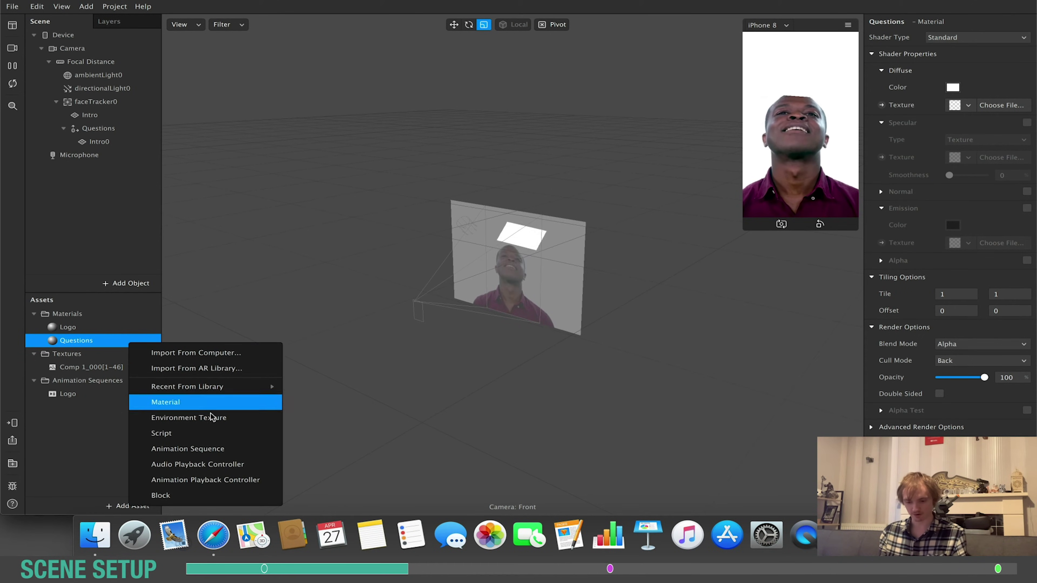
click(196, 448)
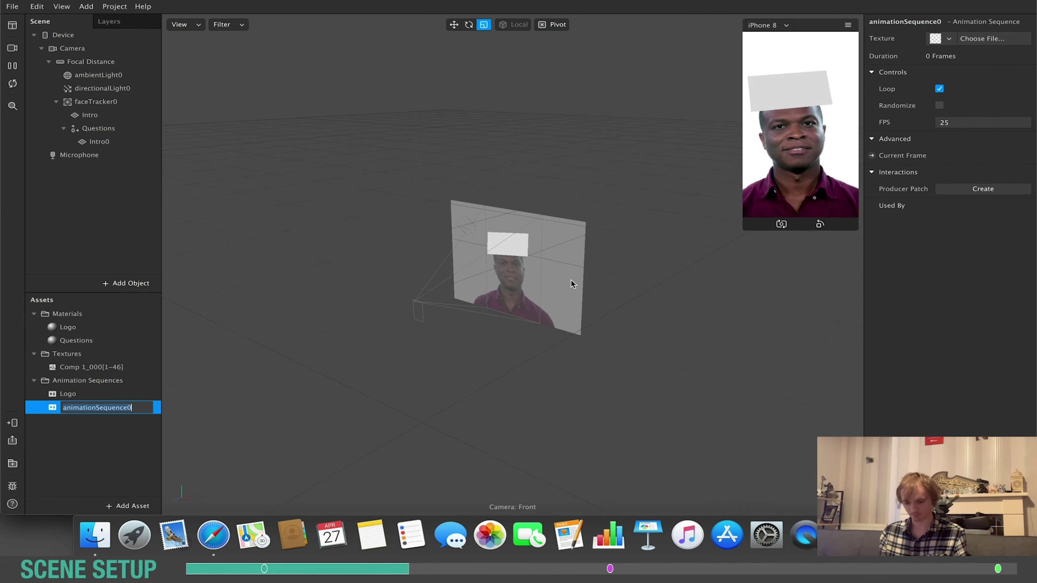
text(Questions)
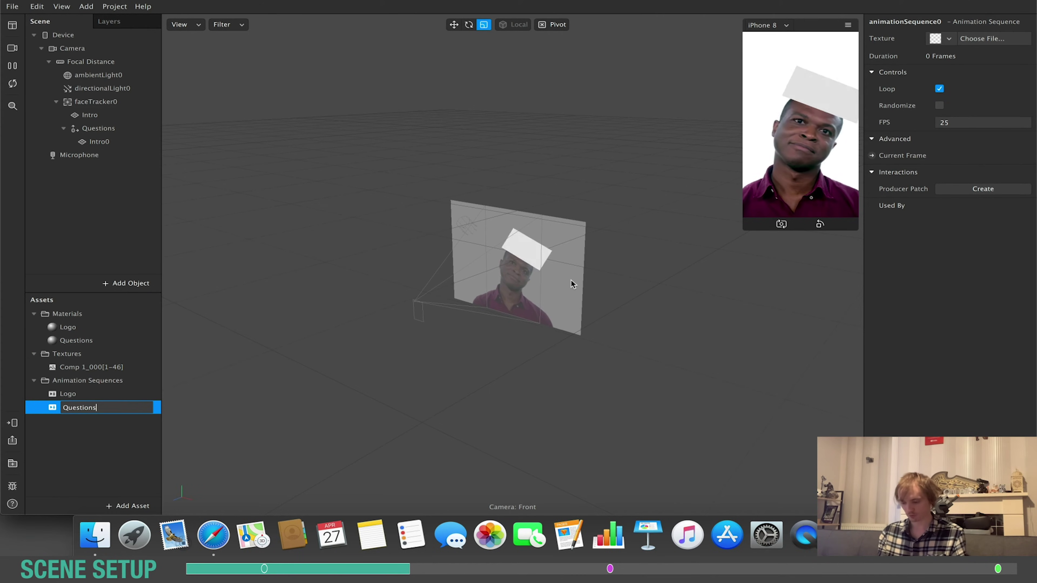
key(Return)
Load images Q1.png to Q5.png from the Question1 folder in Jumbled Up as the Questions animation sequence's texture.
click(982, 39)
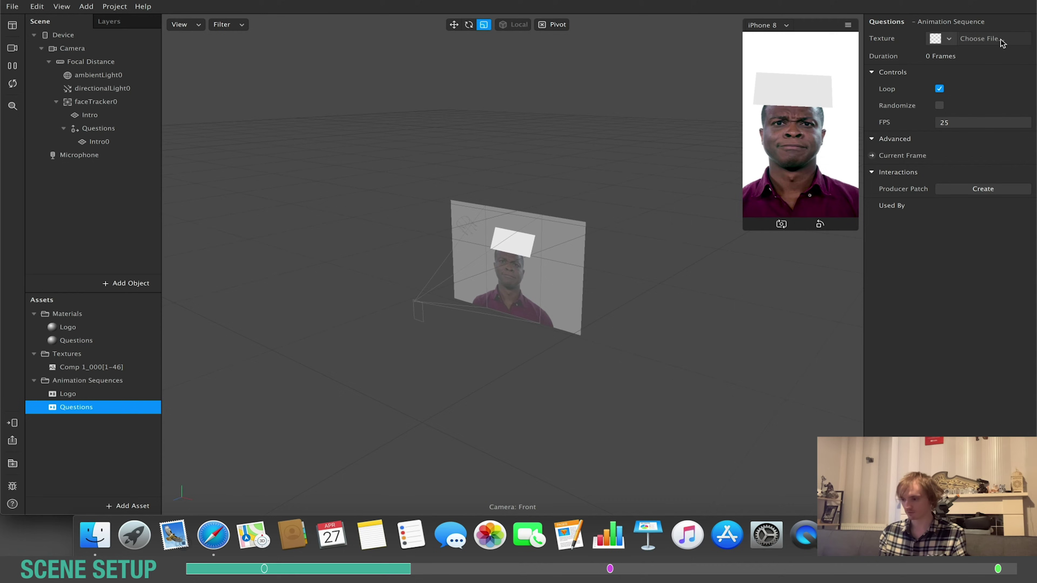
click(531, 20)
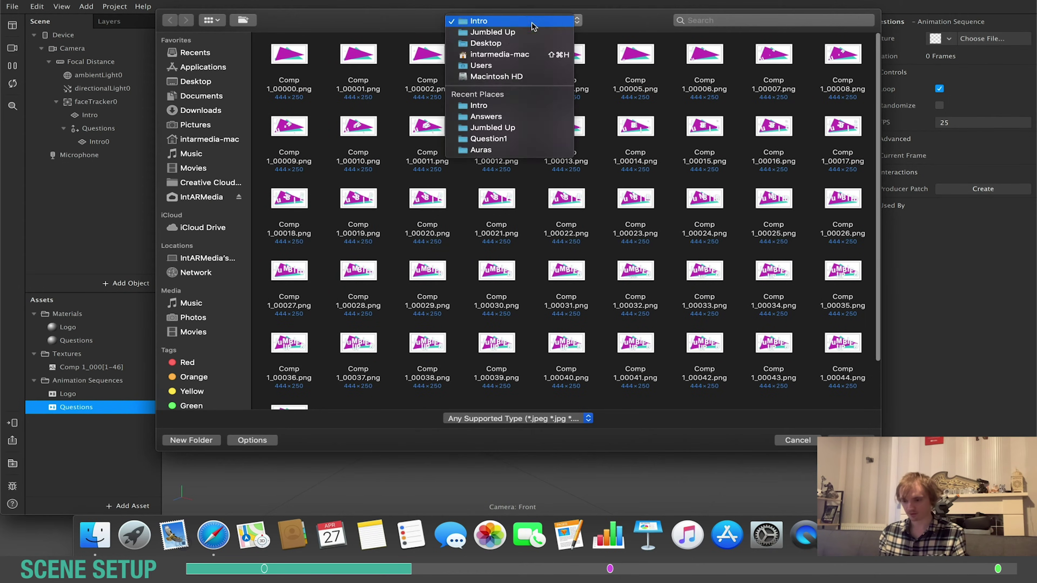
click(510, 33)
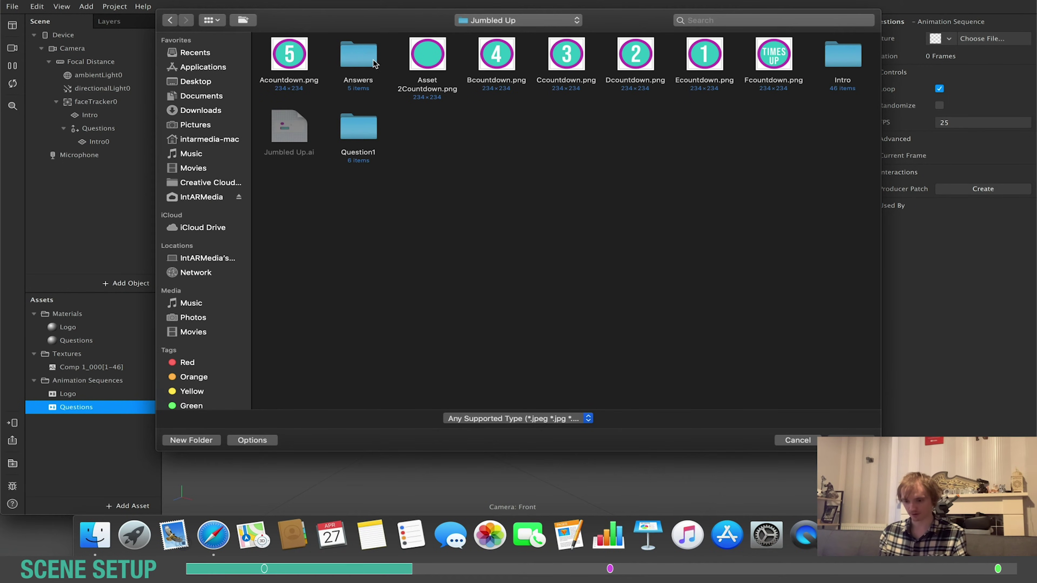
double_click(368, 129)
drag(261, 58, 569, 65)
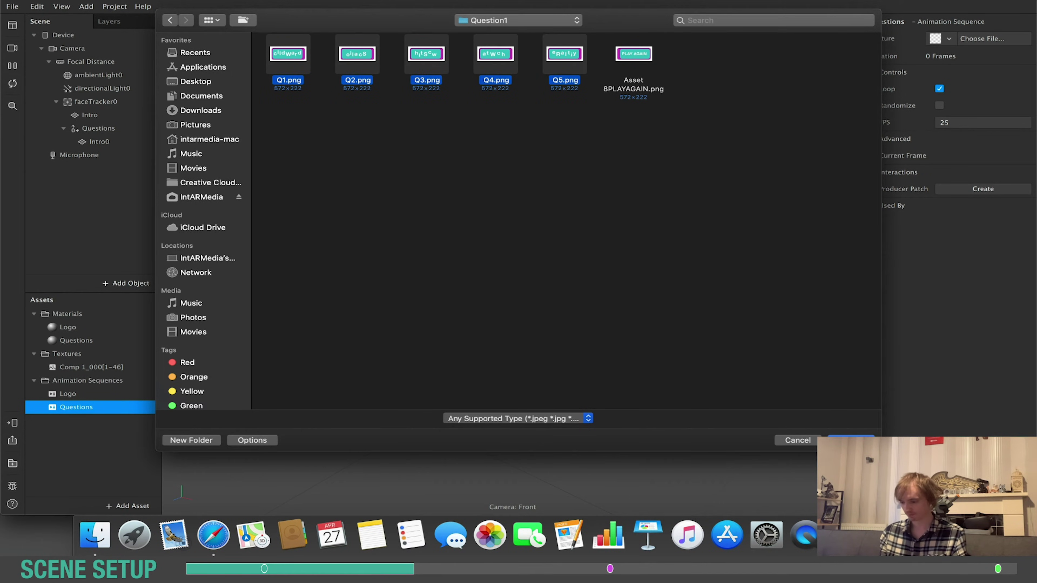
click(851, 440)
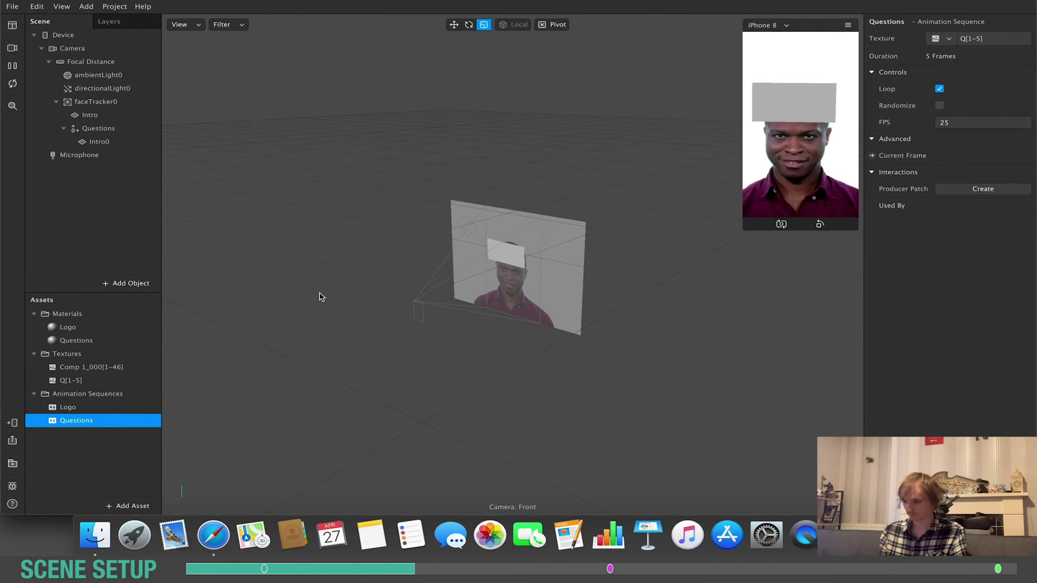
Use the Questions animation sequence as the Questions material's diffuse texture and set its shader type to Flat.
click(93, 341)
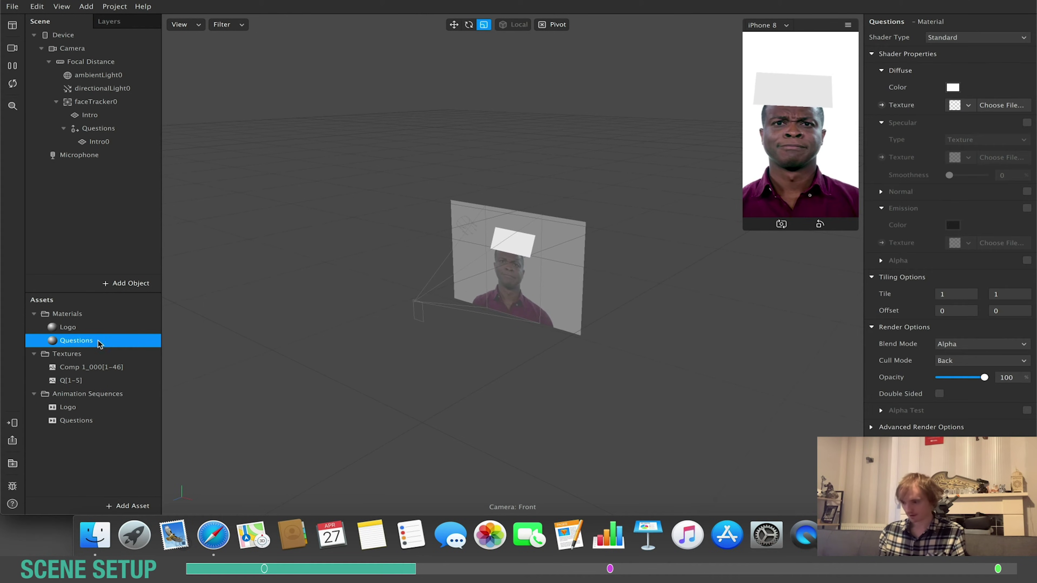
click(967, 105)
click(945, 140)
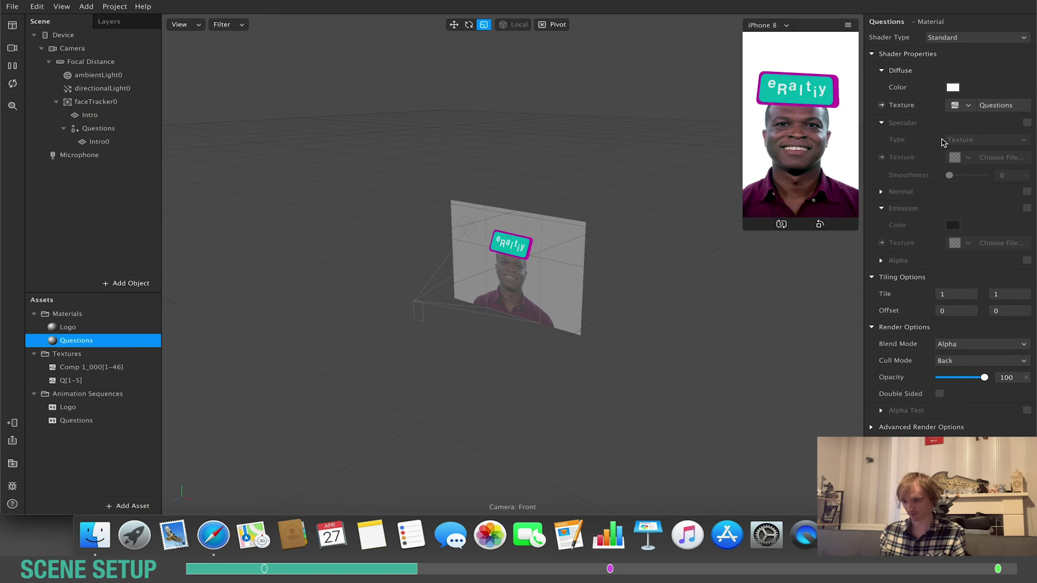
click(952, 38)
key(Return)
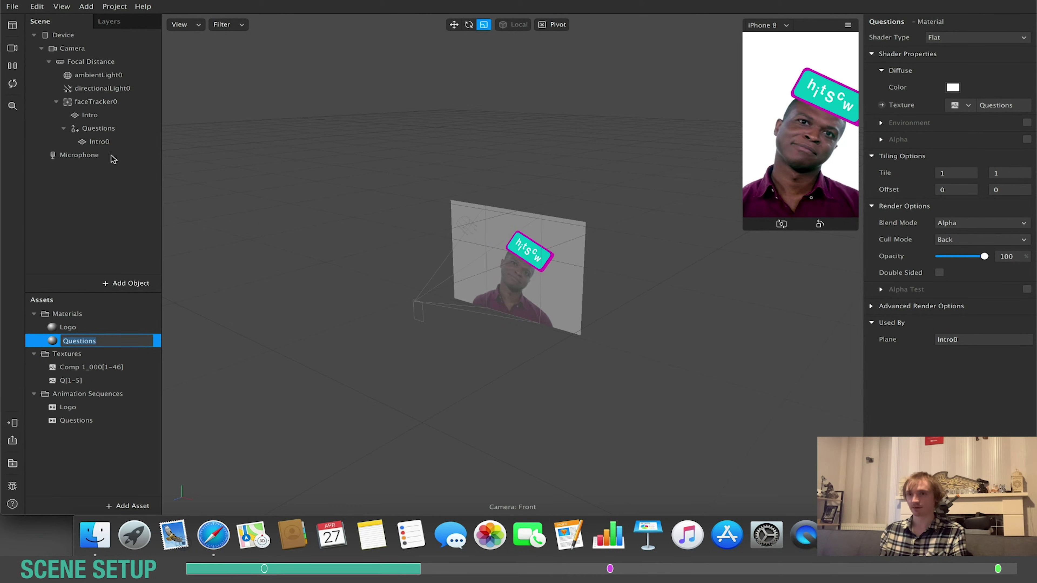
Rename the Intro0 plane inside the Questions null object as Questions.
click(121, 144)
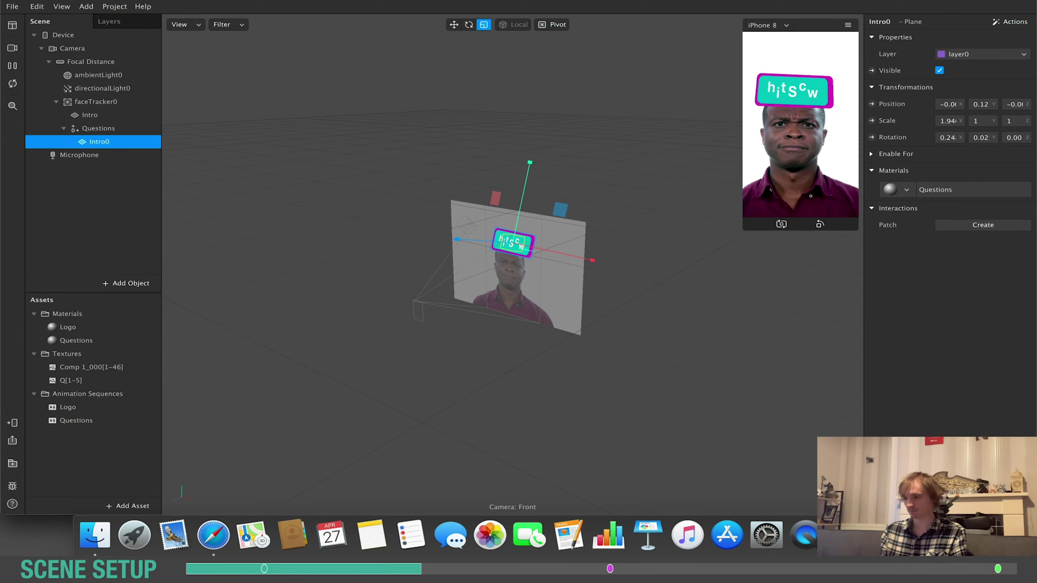
double_click(879, 21)
text(Questions)
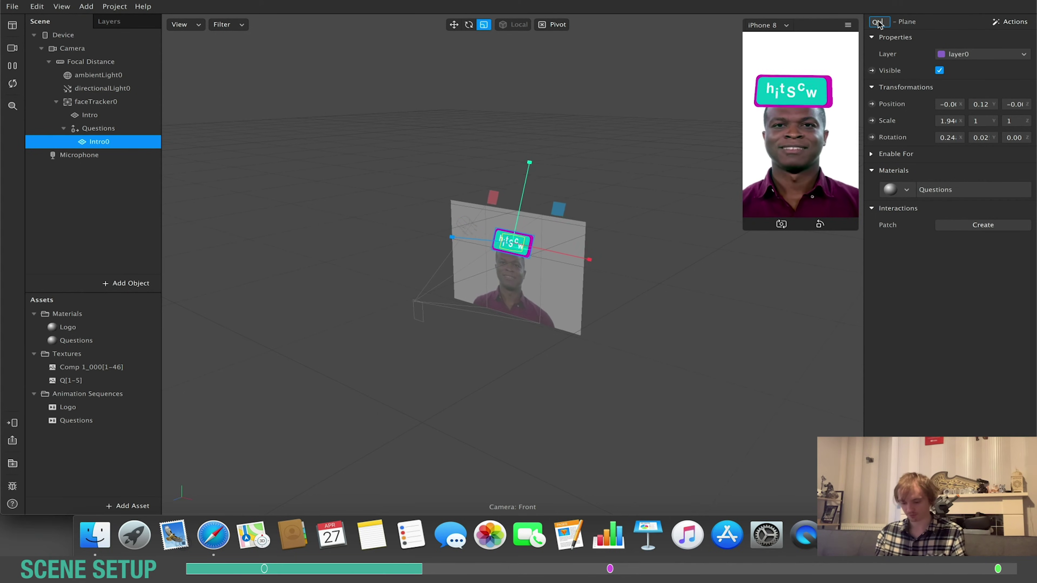
key(Return)
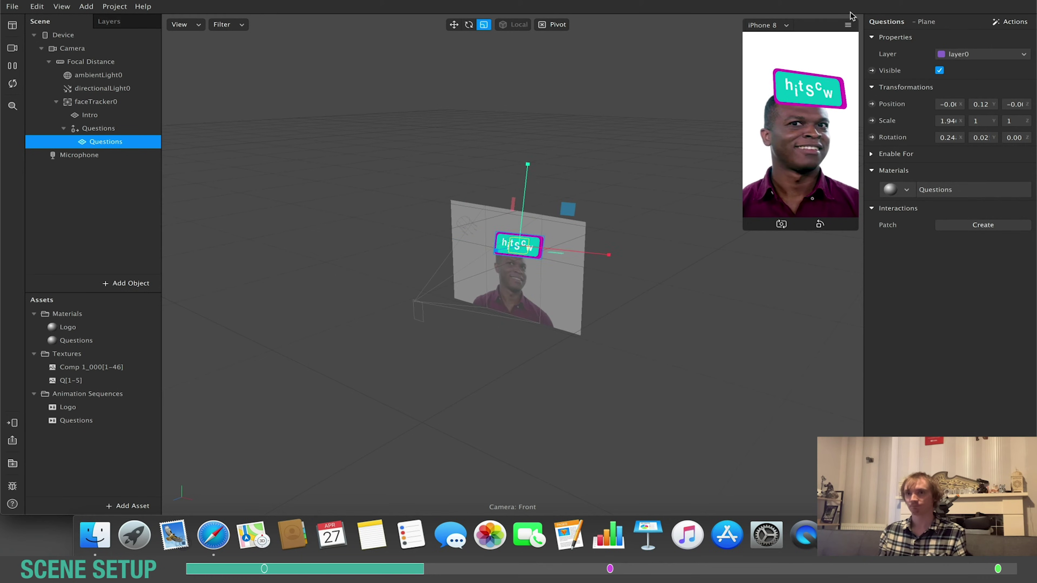
Duplicate the Questions plane within the Questions null object and rename the copy Answer.
click(113, 140)
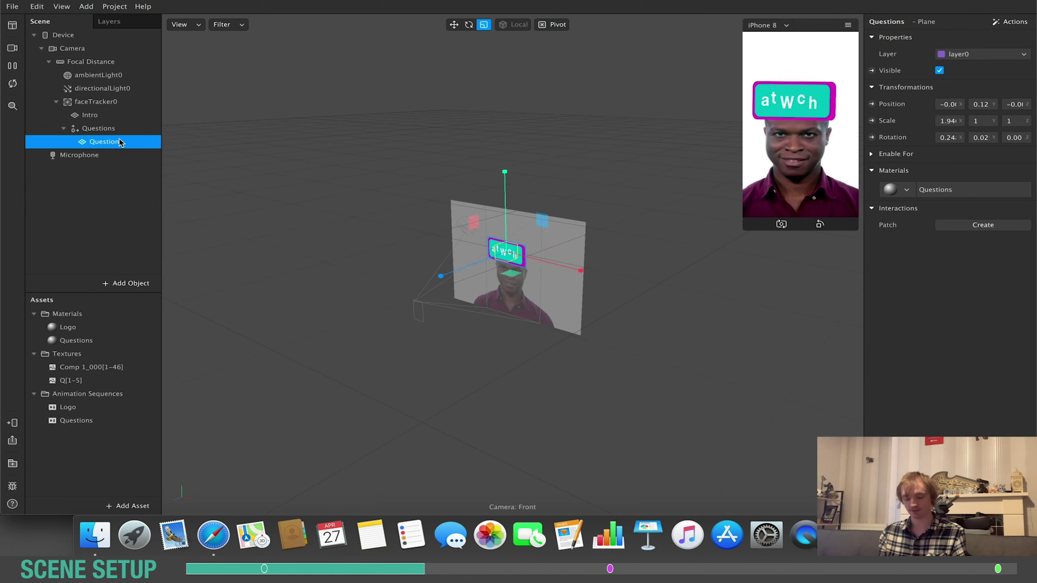
key(super+d)
click(104, 158)
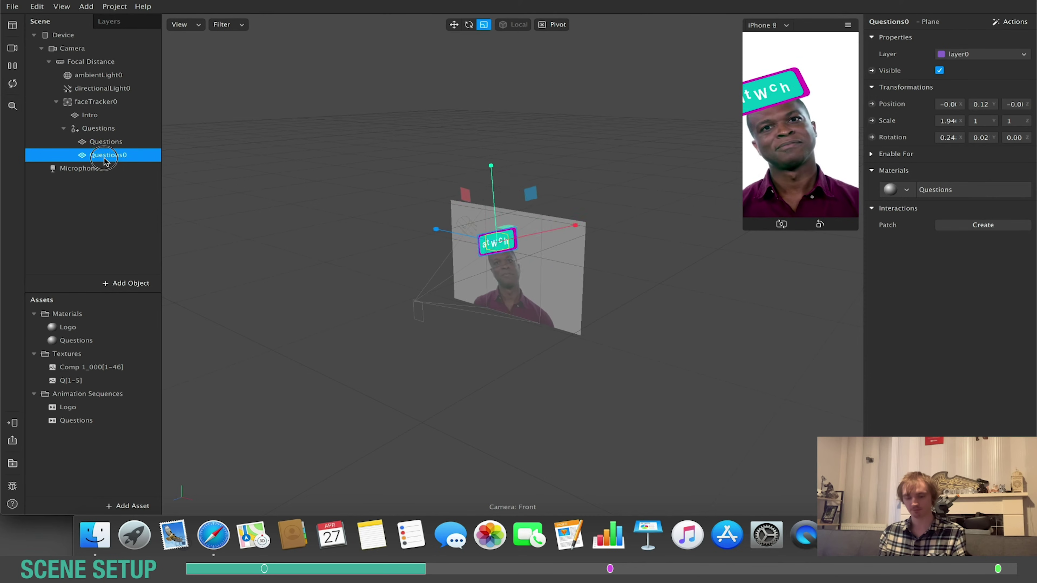
double_click(104, 158)
text(A)
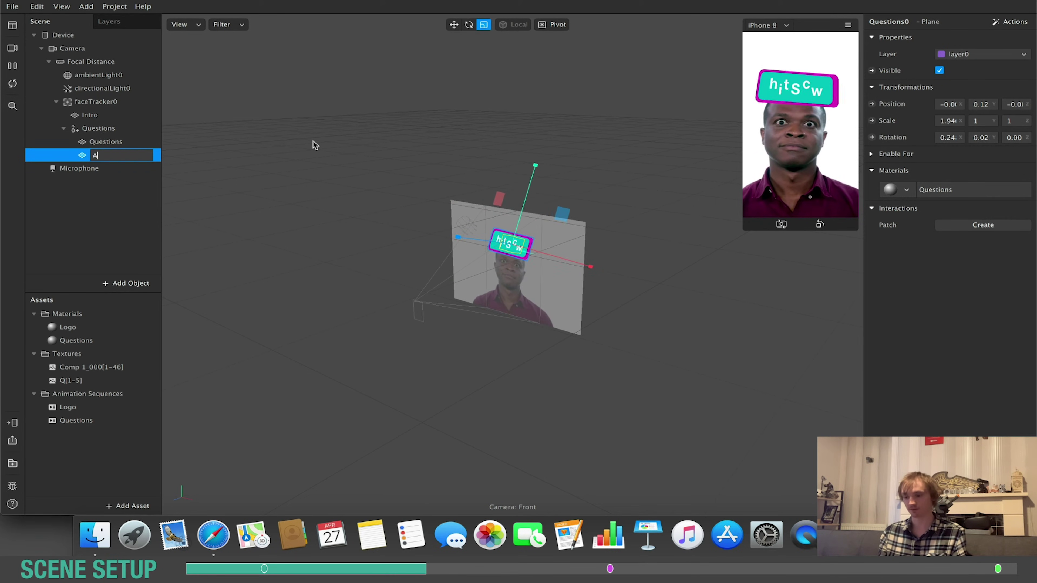
text(nswer)
key(Return)
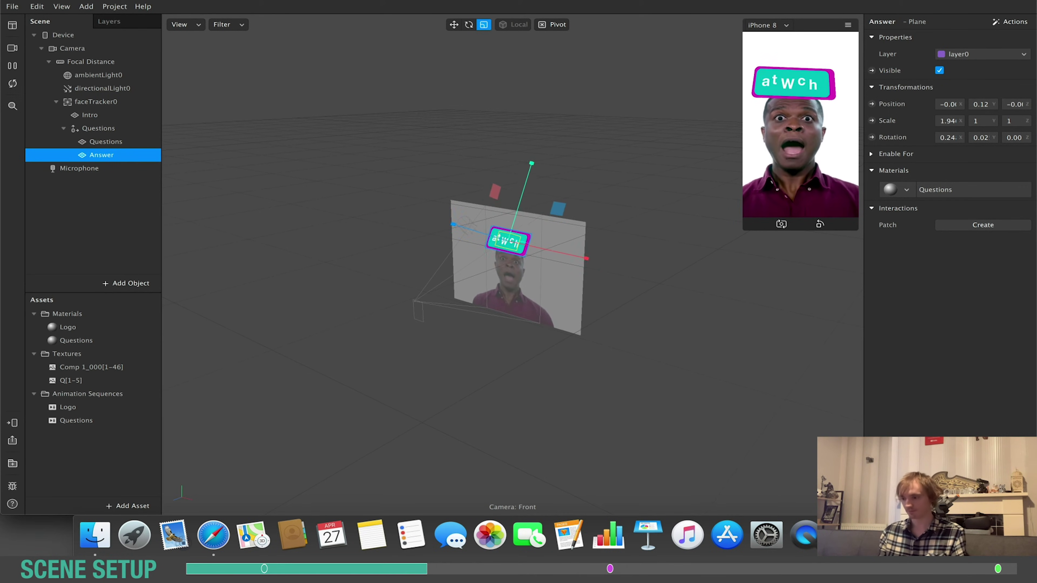
Give the Answer plane a new material named Answers and set the material's shader type to Flat.
click(905, 189)
click(941, 243)
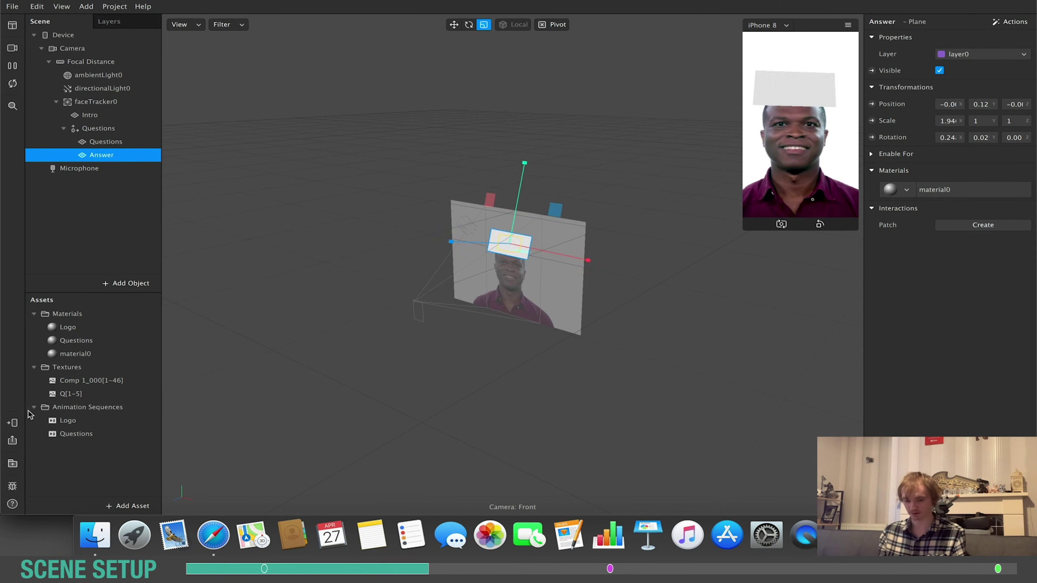
click(76, 367)
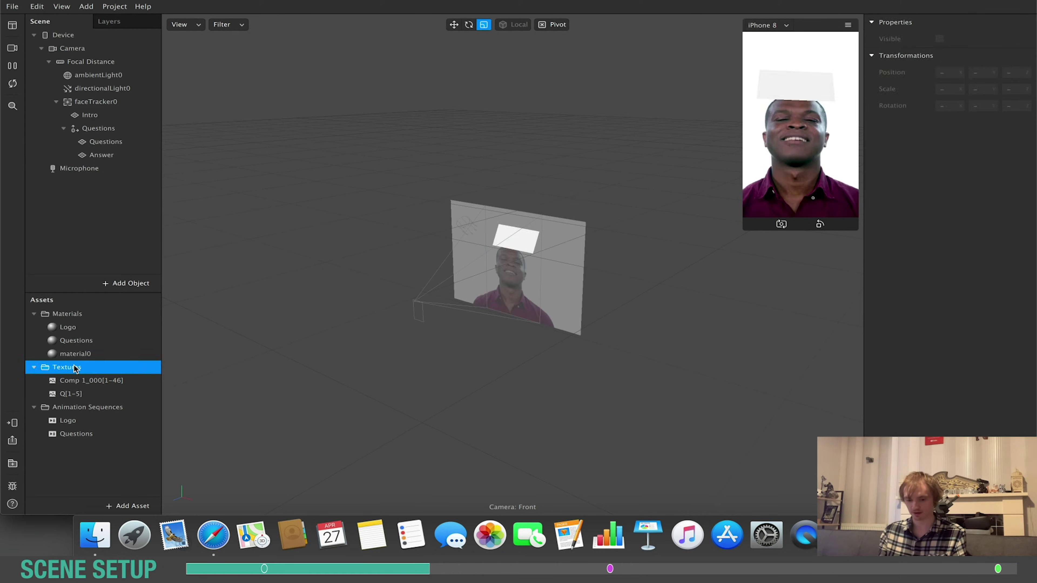
click(76, 354)
double_click(883, 24)
text(A)
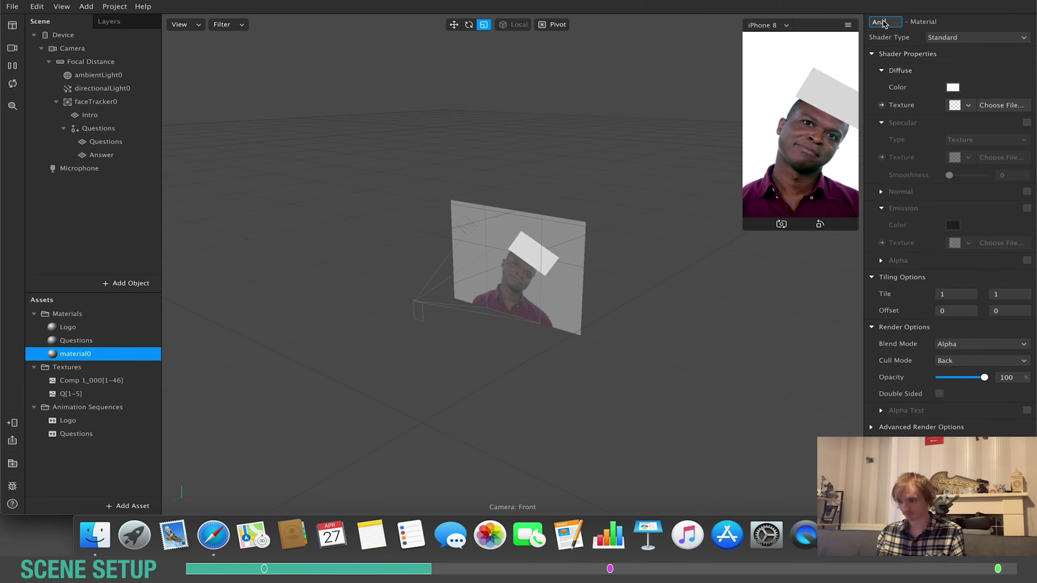
text(nswers)
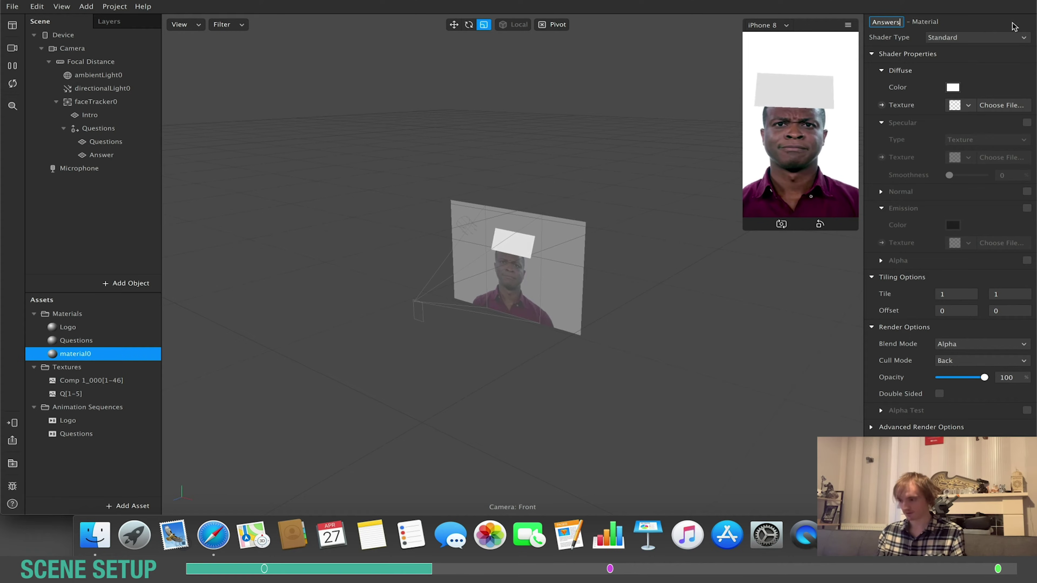
click(969, 38)
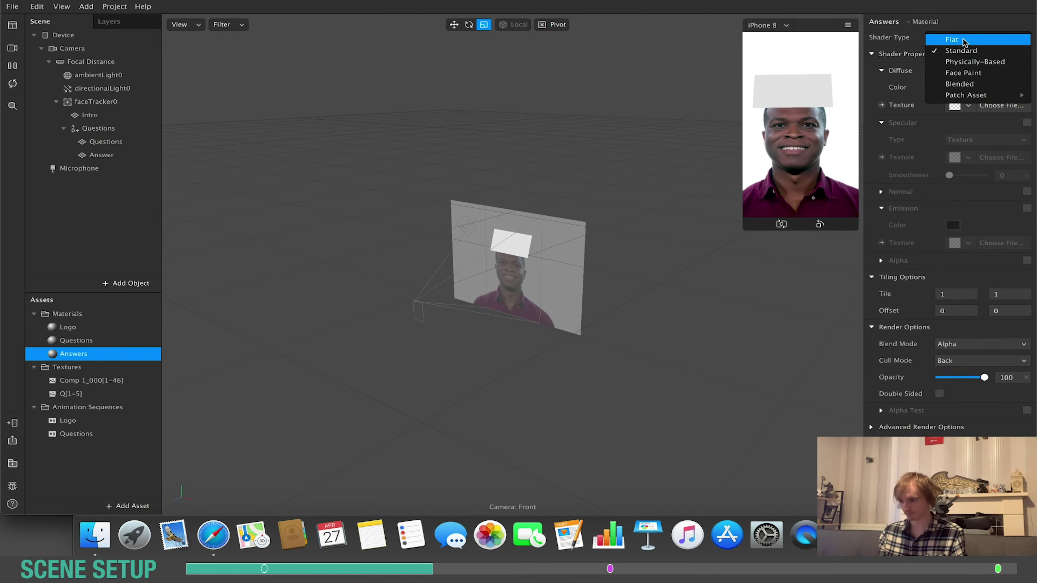
key(Return)
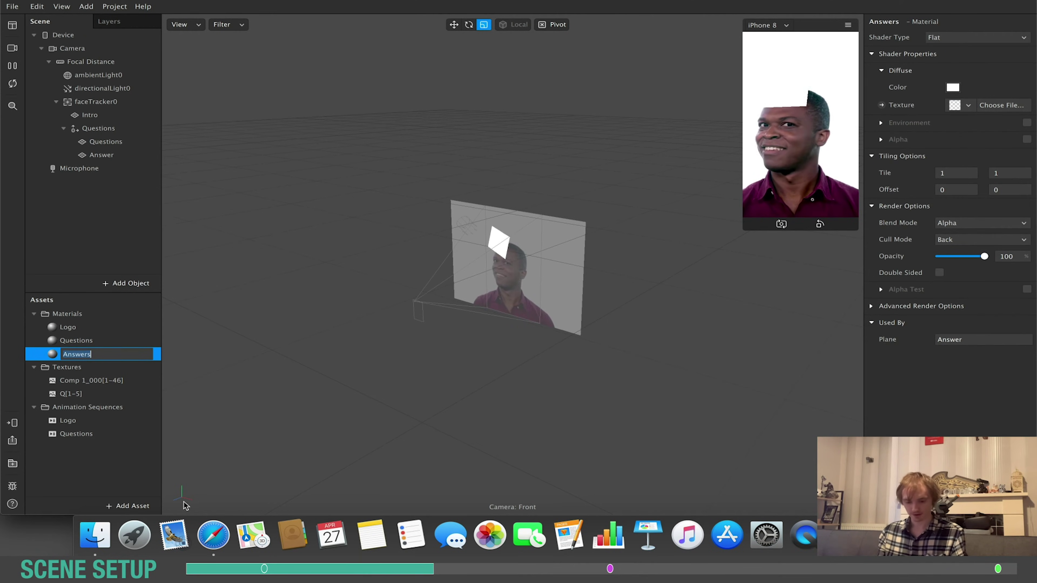
Add a new animation sequence to the assets and name it Answers.
click(127, 505)
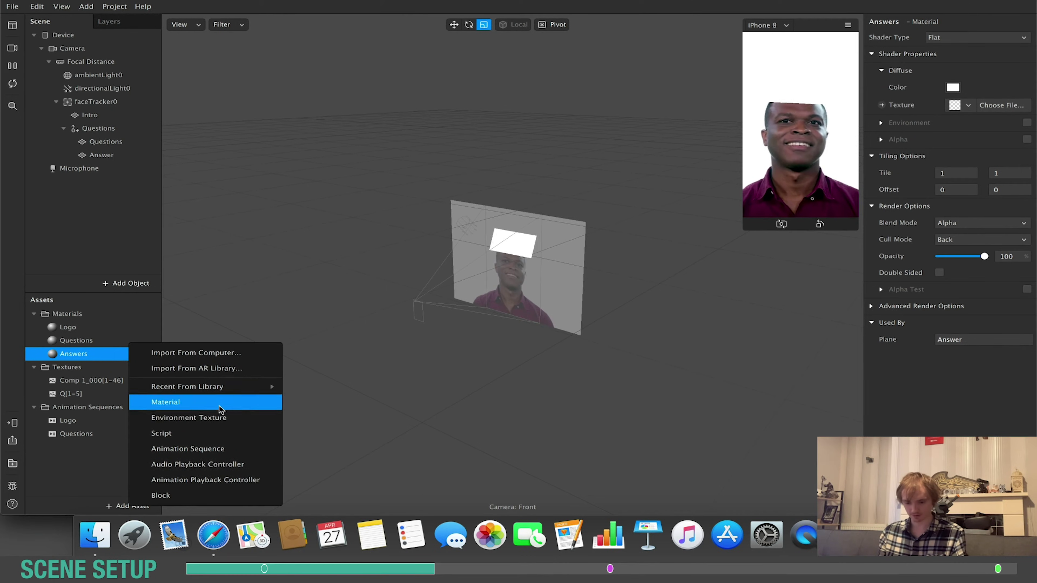
click(221, 448)
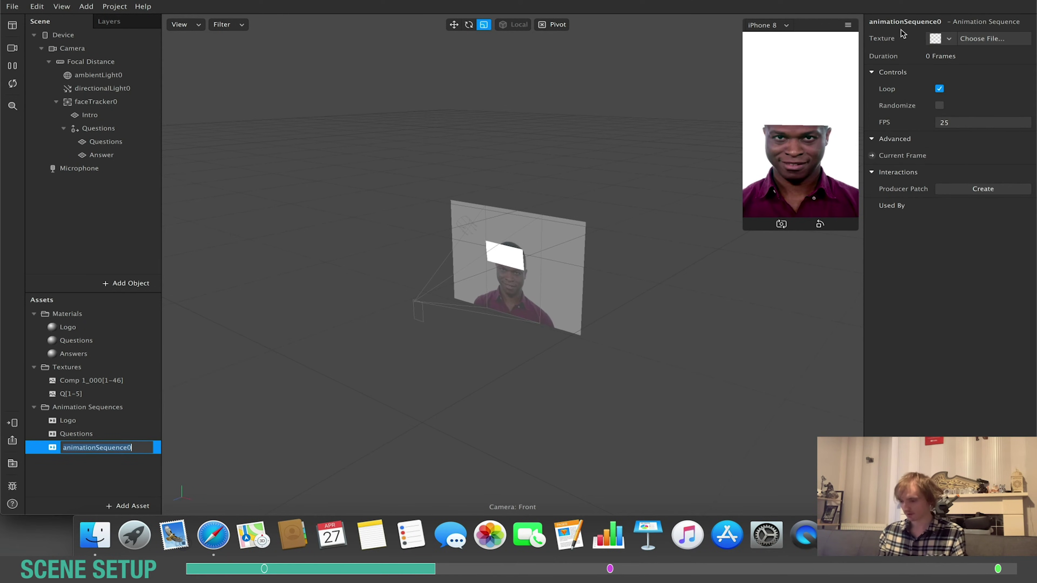
text(Answers)
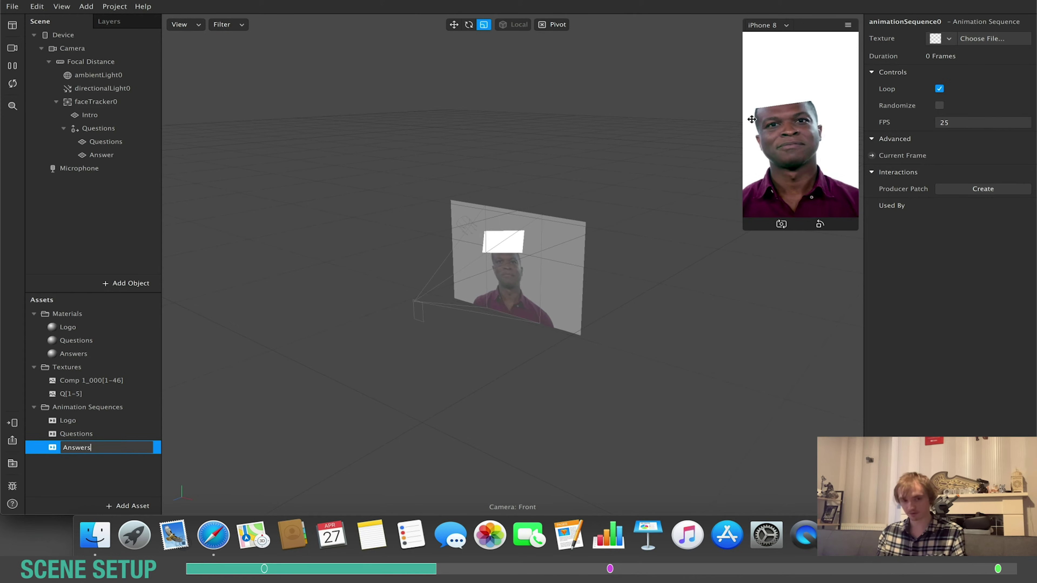
key(Return)
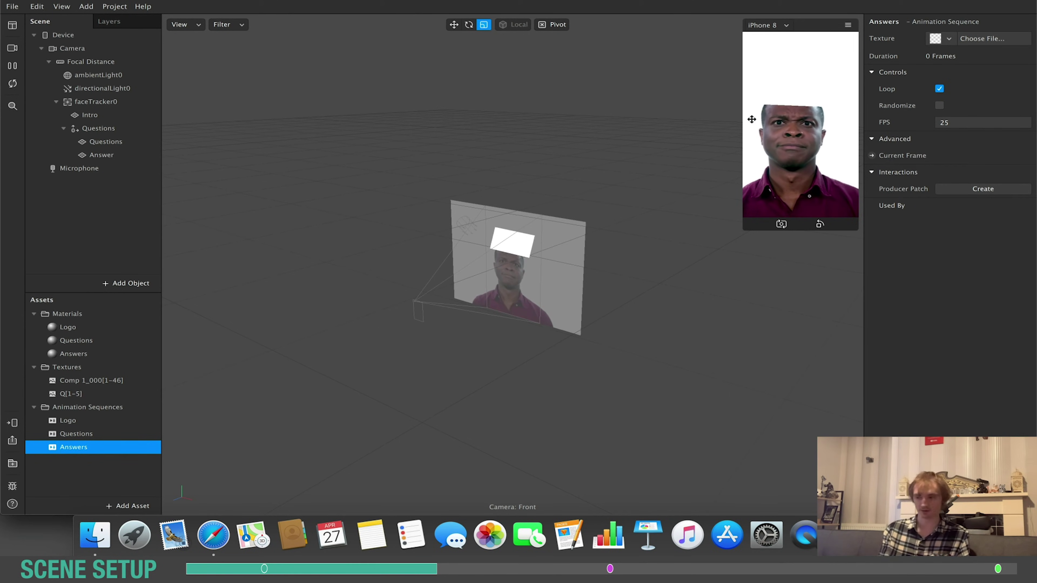
Load images A1.png to A5.png from the Answers folder in Jumbled Up as the Answers animation sequence's texture.
click(979, 38)
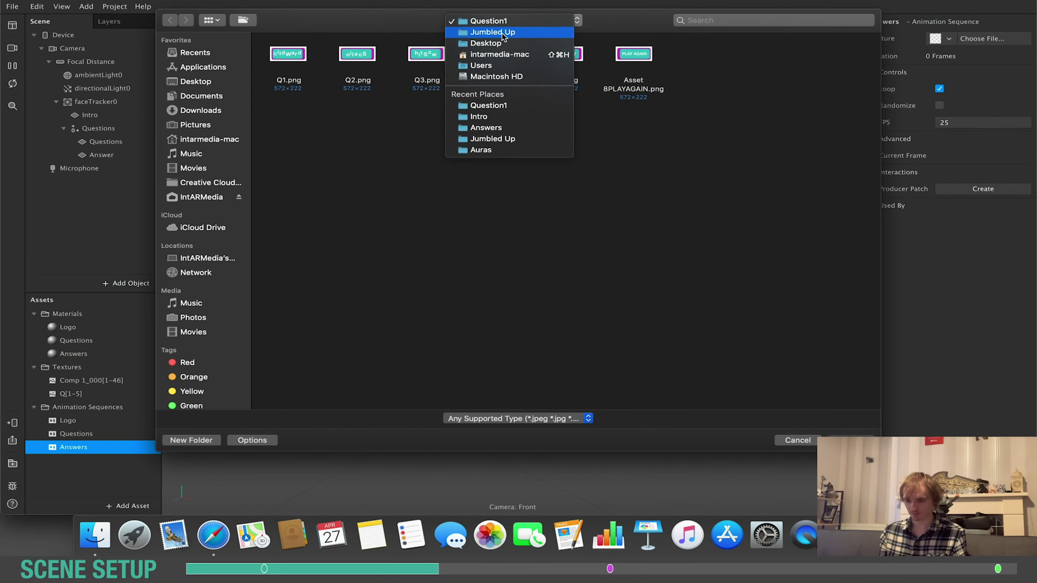
click(511, 32)
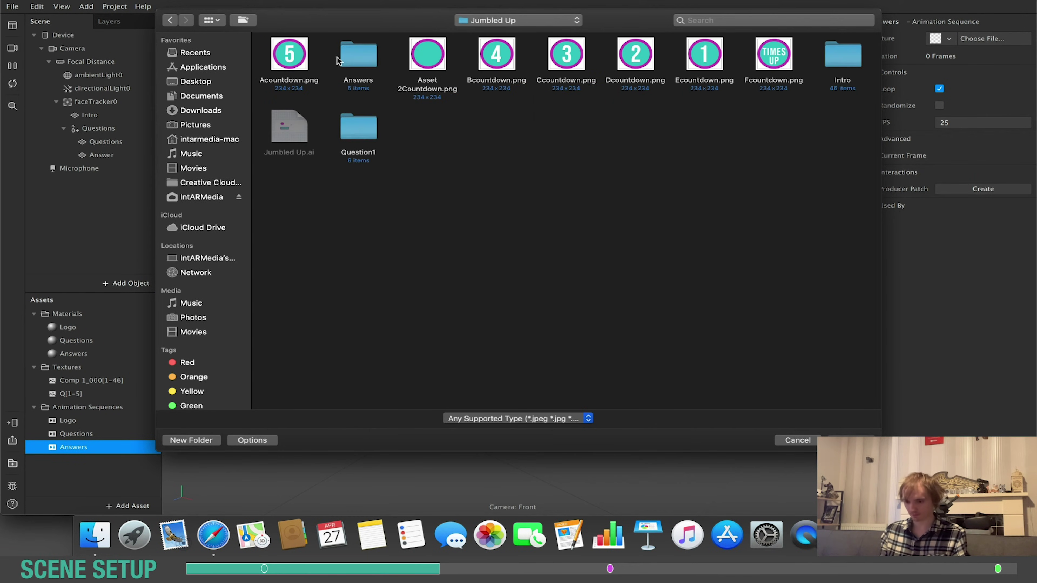
double_click(358, 55)
drag(265, 48, 586, 86)
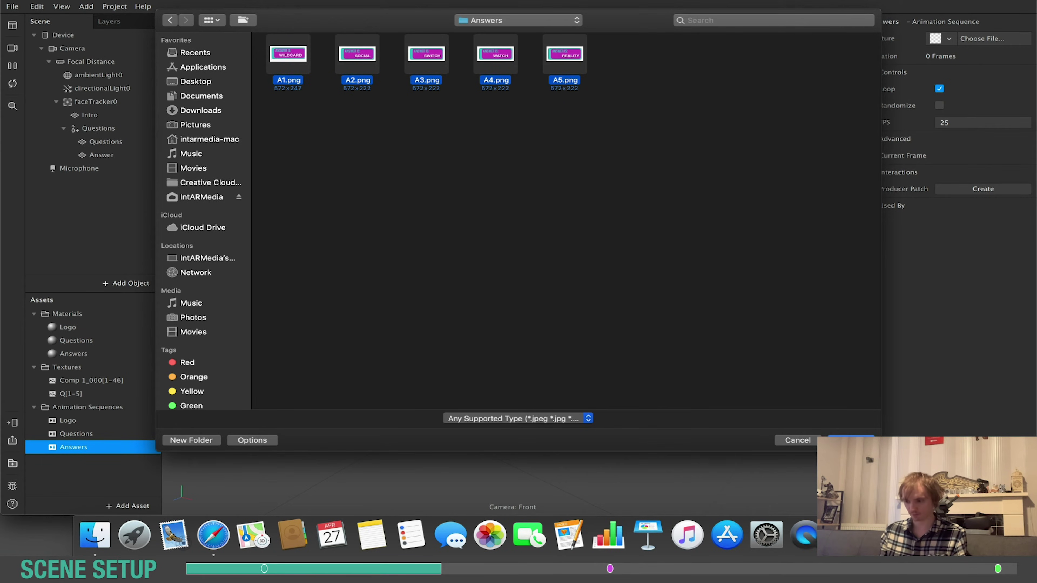
click(851, 439)
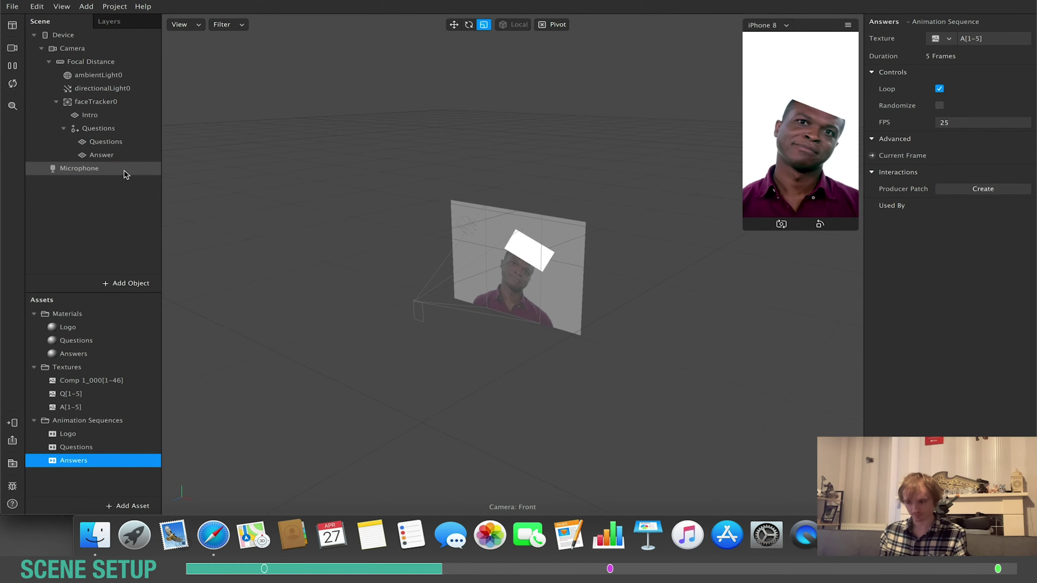
Use the Answers animation sequence as the Answers material's diffuse texture.
click(78, 353)
click(961, 105)
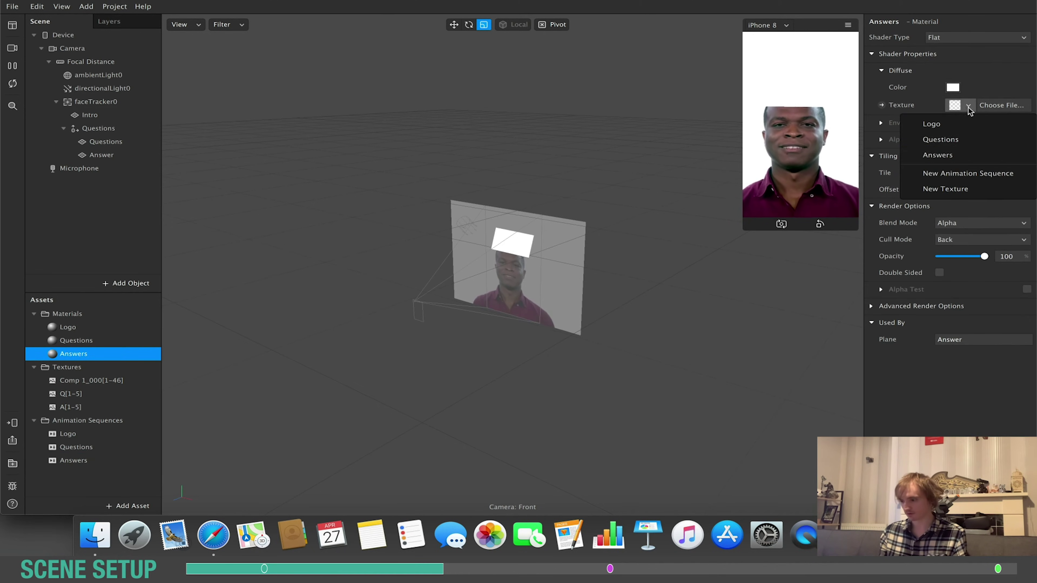
click(948, 158)
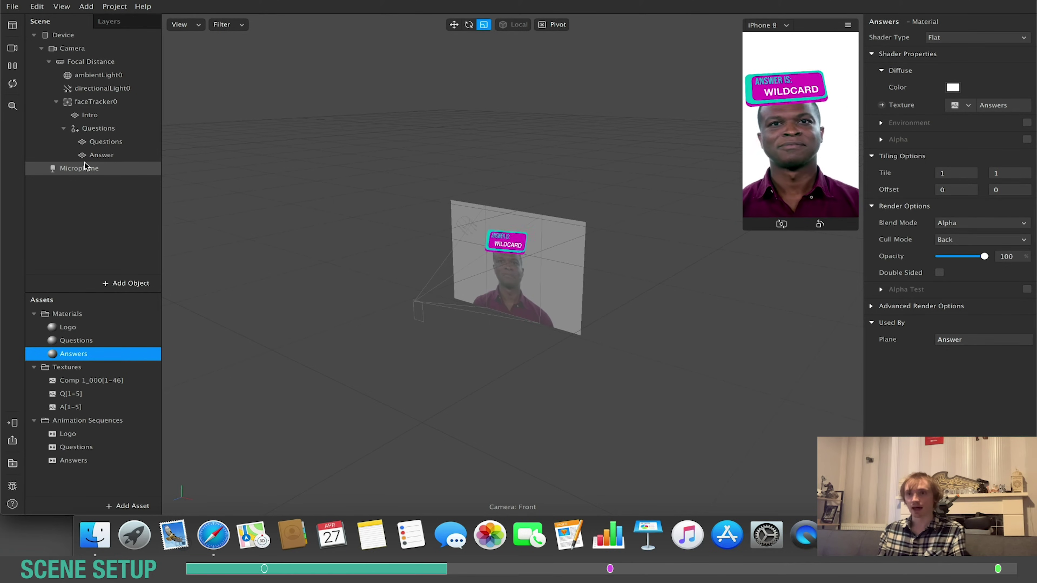
Add a new plane inside the Questions null object.
click(101, 129)
right_click(101, 129)
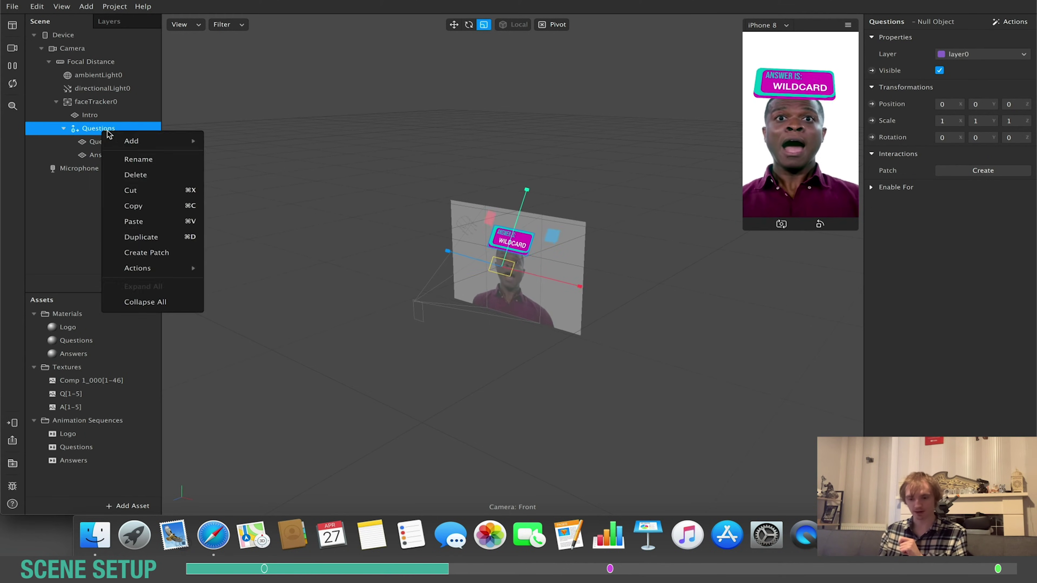
mouse_move(192, 141)
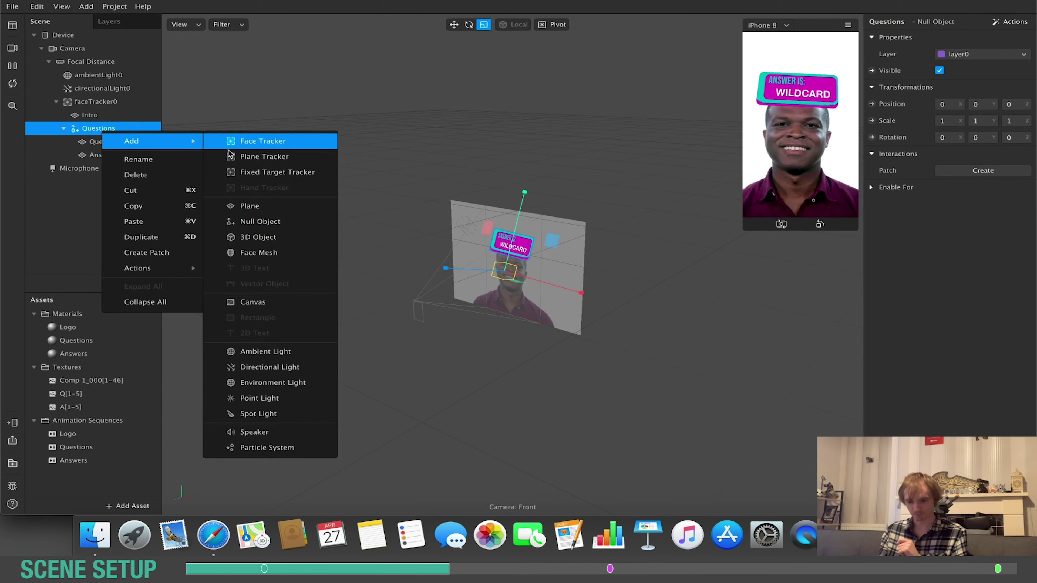
click(241, 206)
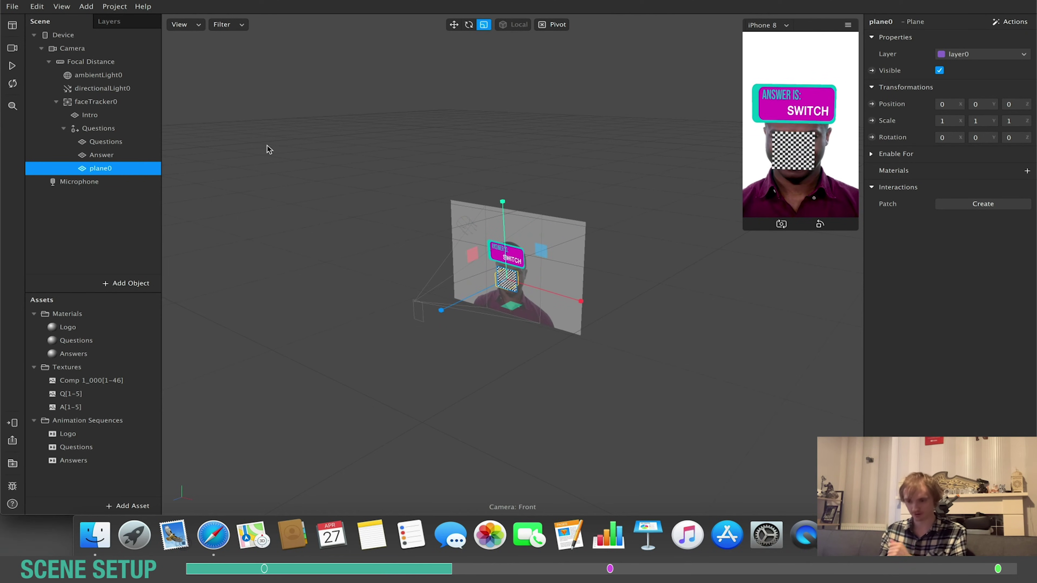
Move the new untextured plane and the Answer plane slightly forward along their Z axes.
click(454, 24)
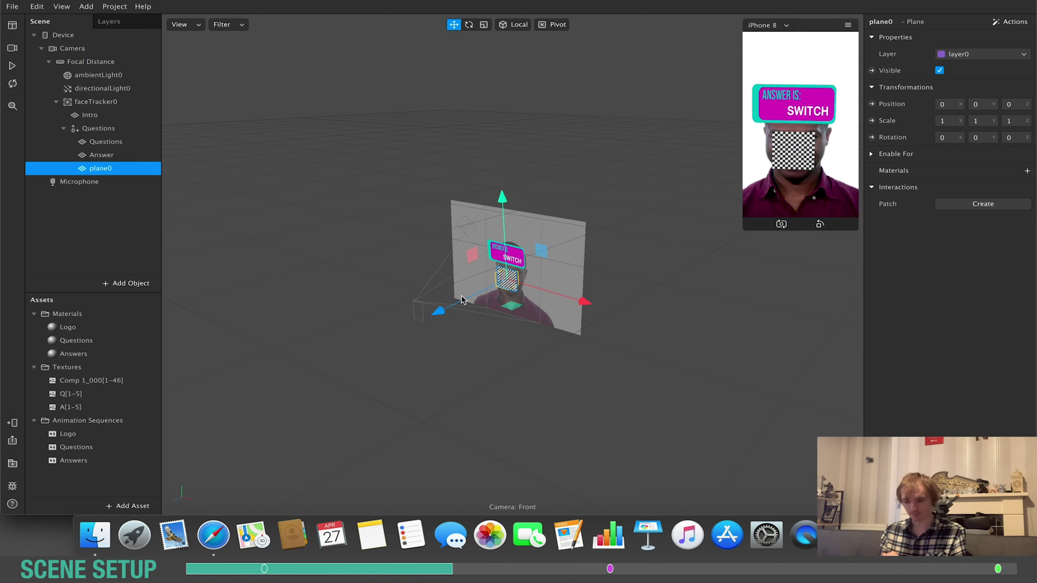
drag(449, 305, 448, 304)
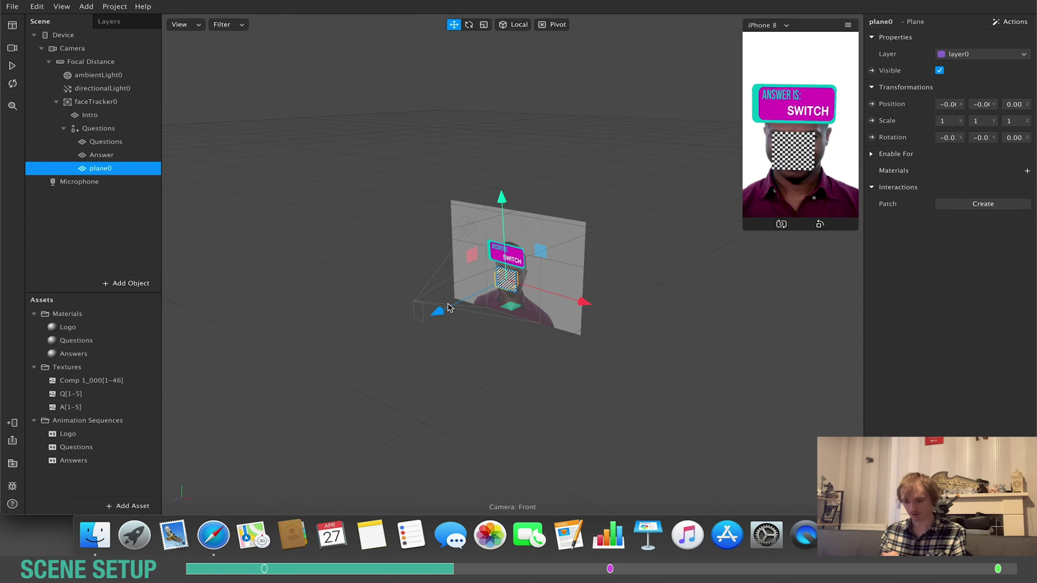
click(144, 157)
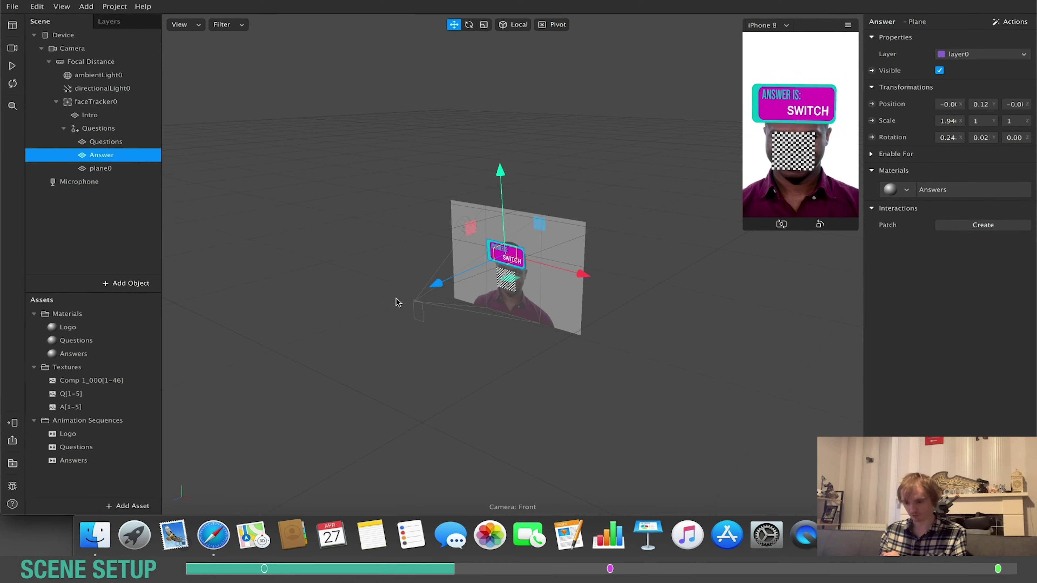
drag(438, 290, 437, 290)
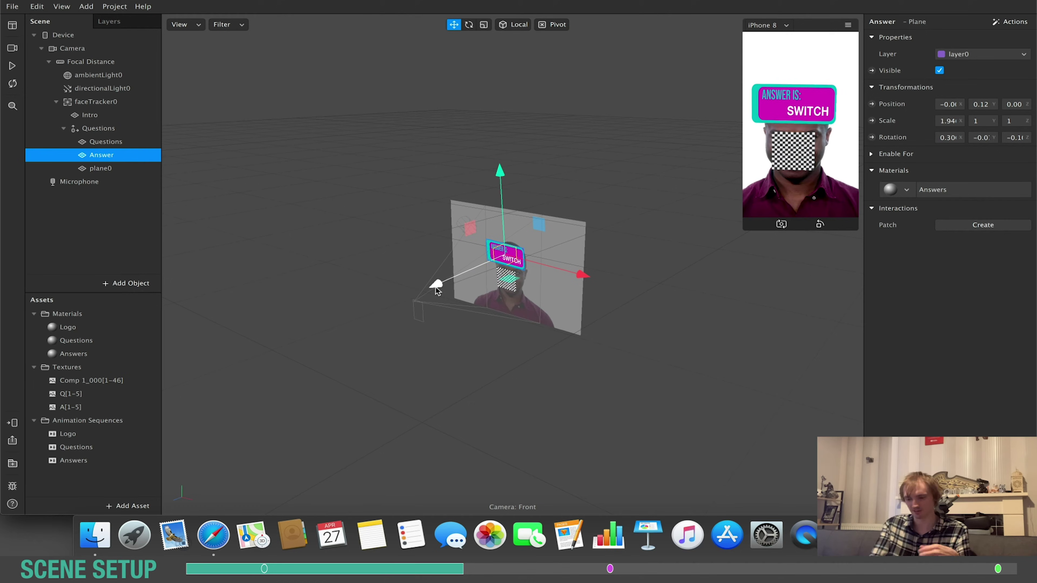
Add another animation sequence to the assets and name it Timer.
click(125, 506)
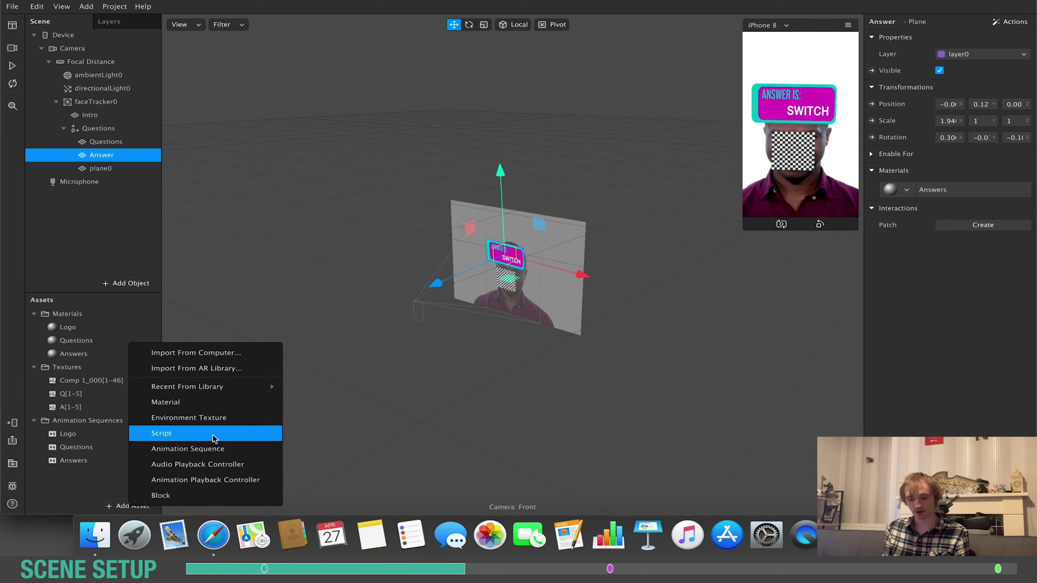
click(202, 449)
text(Timer)
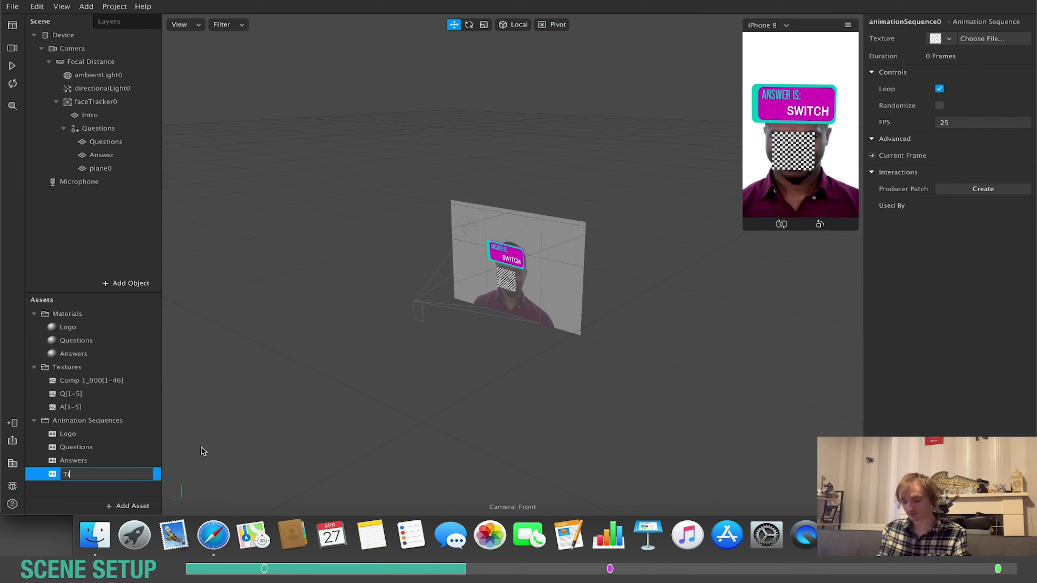
key(Return)
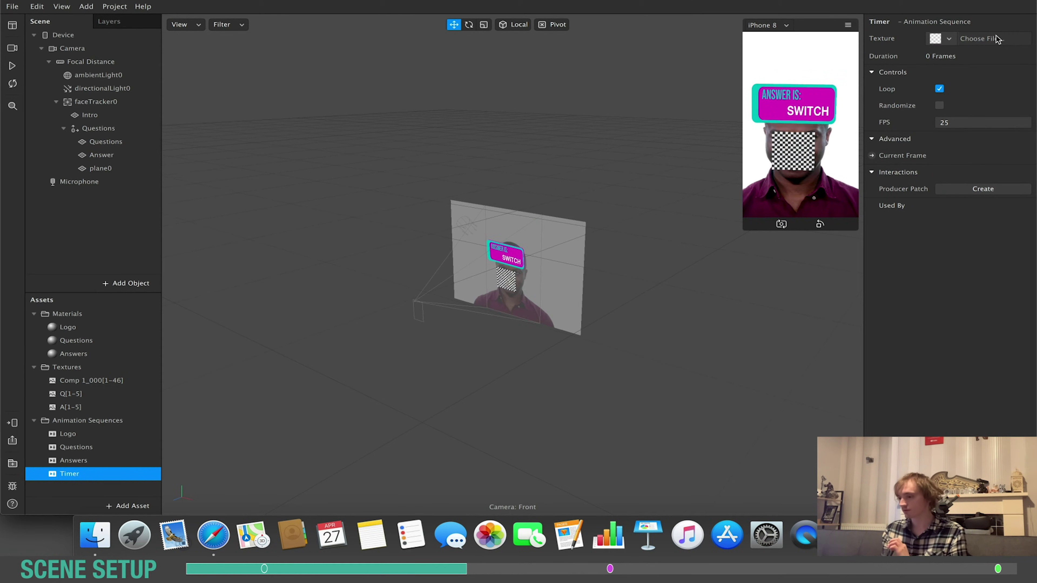
Load the six images Acountdown.png to Fcountdown.png from the Jumbled Up folder as the Timer animation sequence's texture, leaving out Asset 2Countdown.png.
click(982, 38)
click(487, 18)
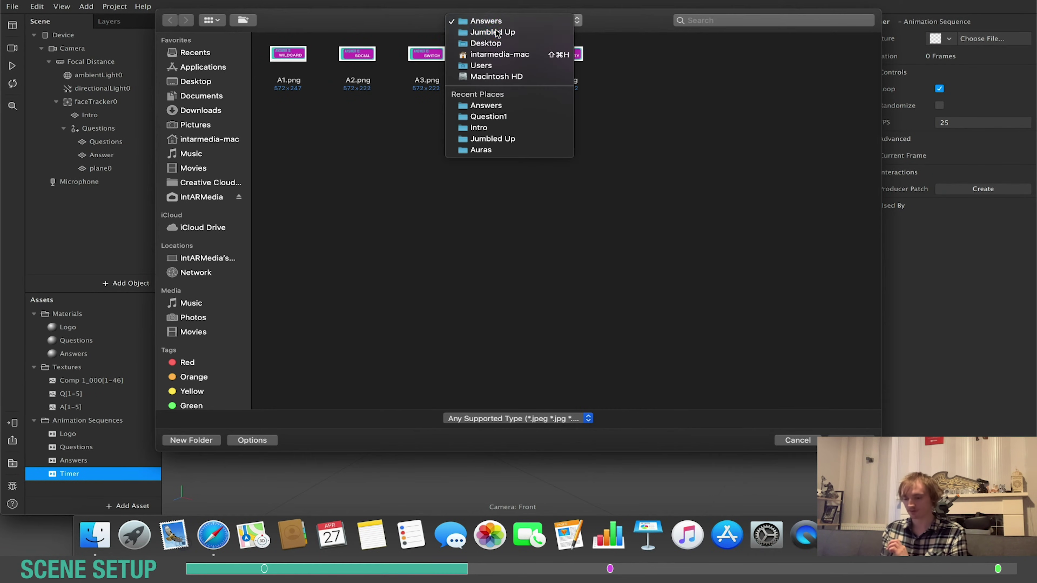
click(486, 33)
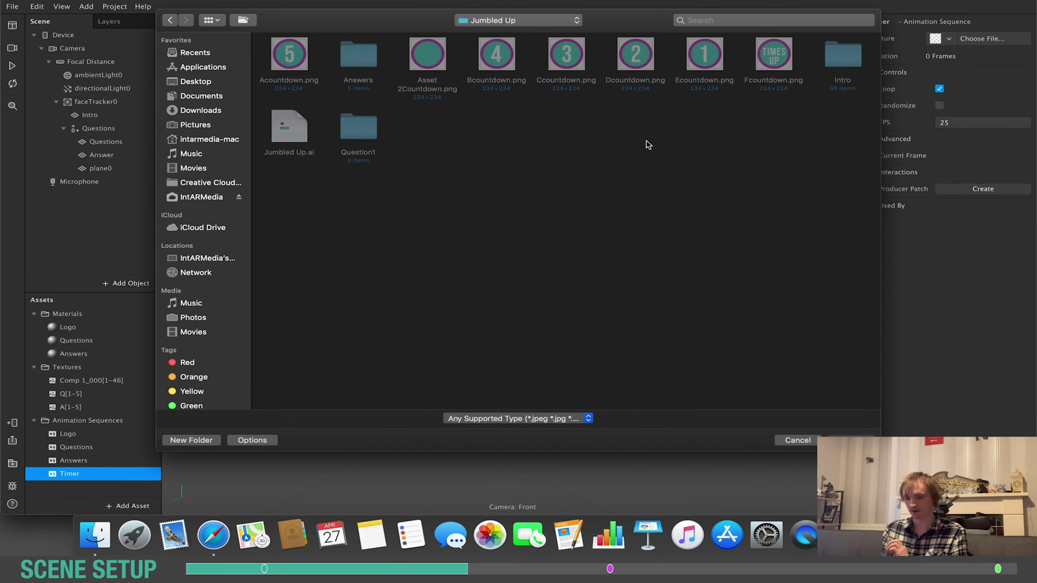
click(288, 54)
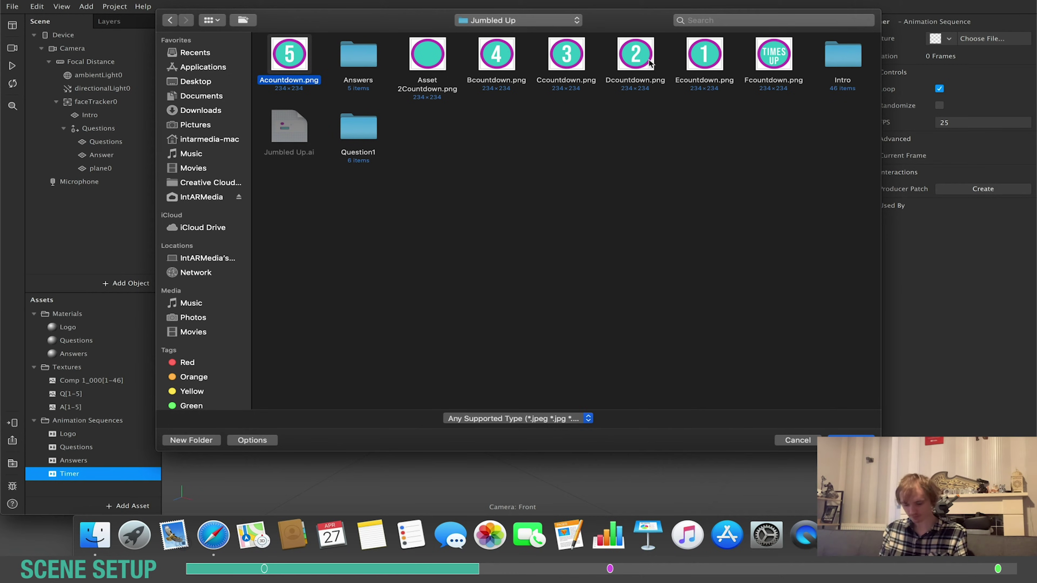
super+click(503, 65)
super+click(568, 66)
super+click(635, 65)
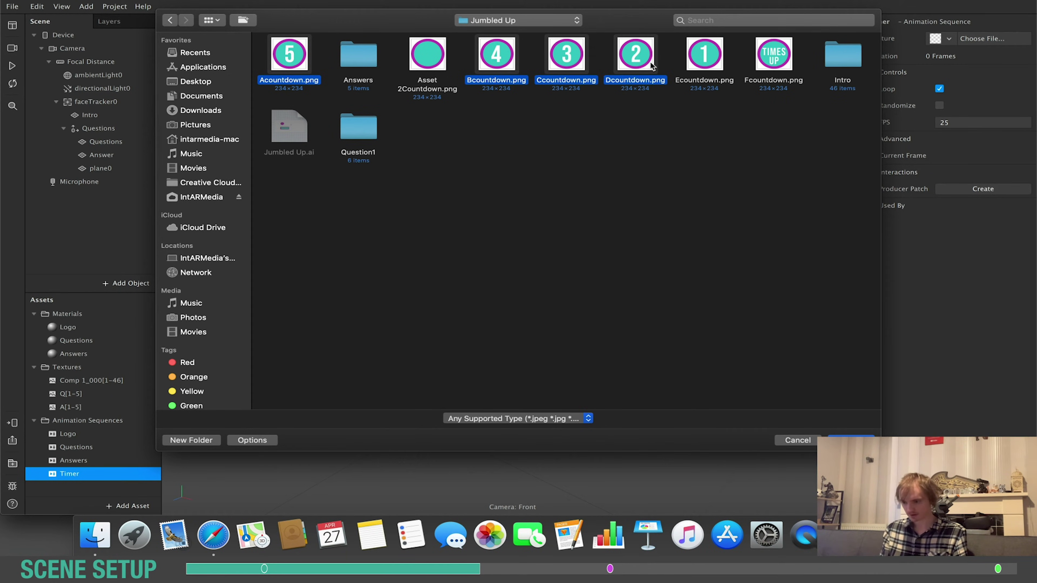
super+click(710, 61)
super+click(762, 61)
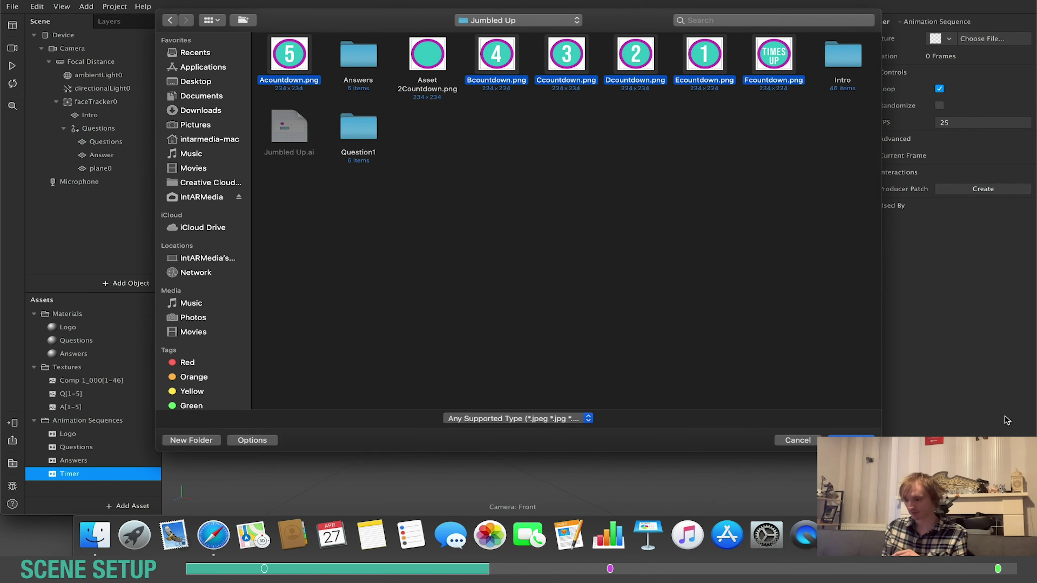
click(852, 437)
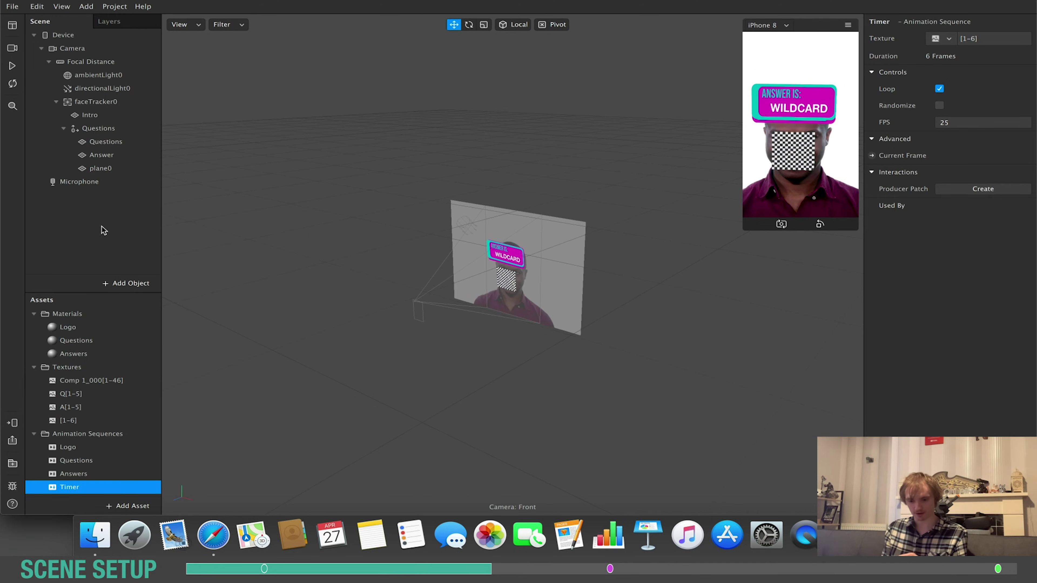
Rename plane0 inside the Questions null object as Timer and assign a newly created material to it.
click(121, 169)
double_click(883, 23)
text(Timer)
key(Return)
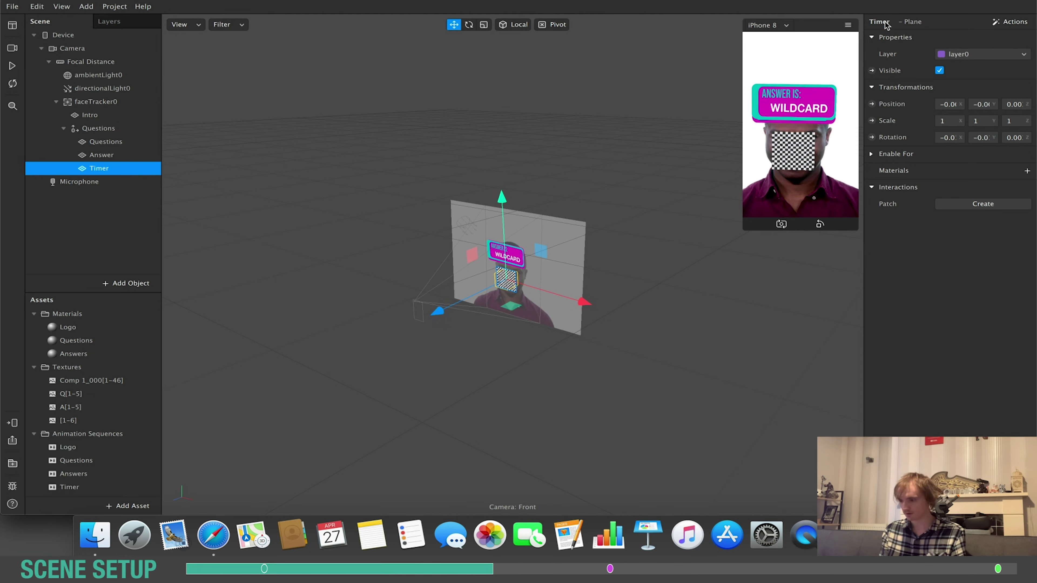
click(1027, 171)
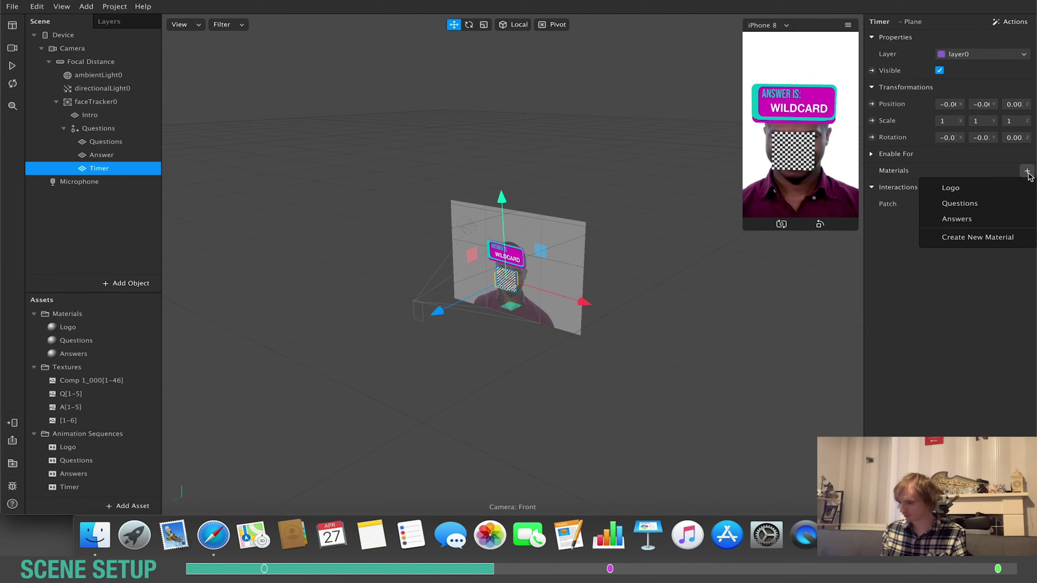
click(947, 237)
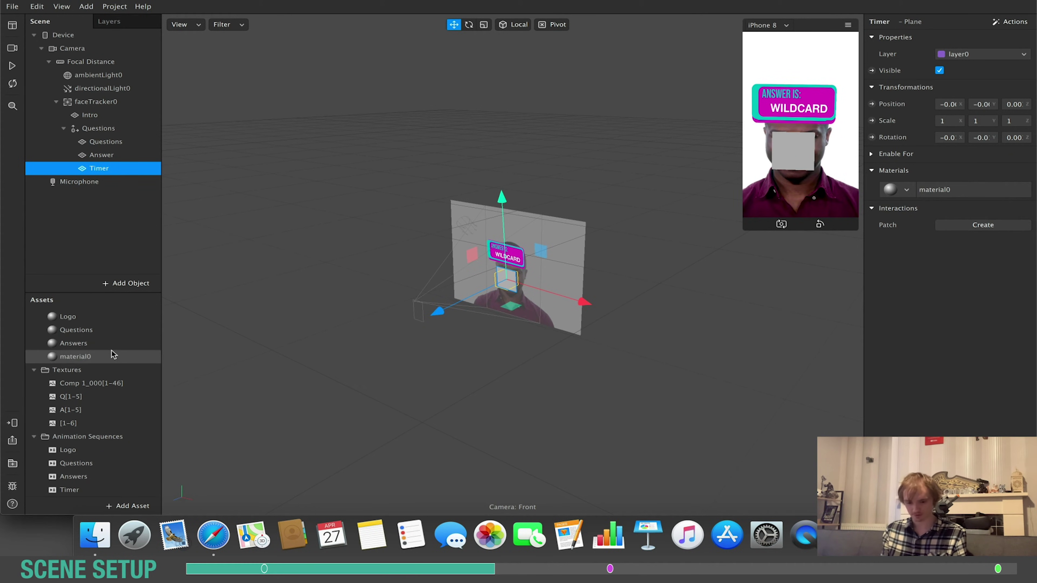
Set the Timer plane's new material to the Flat shader, rename it Timer and use the Timer animation sequence as its texture.
click(75, 356)
click(951, 38)
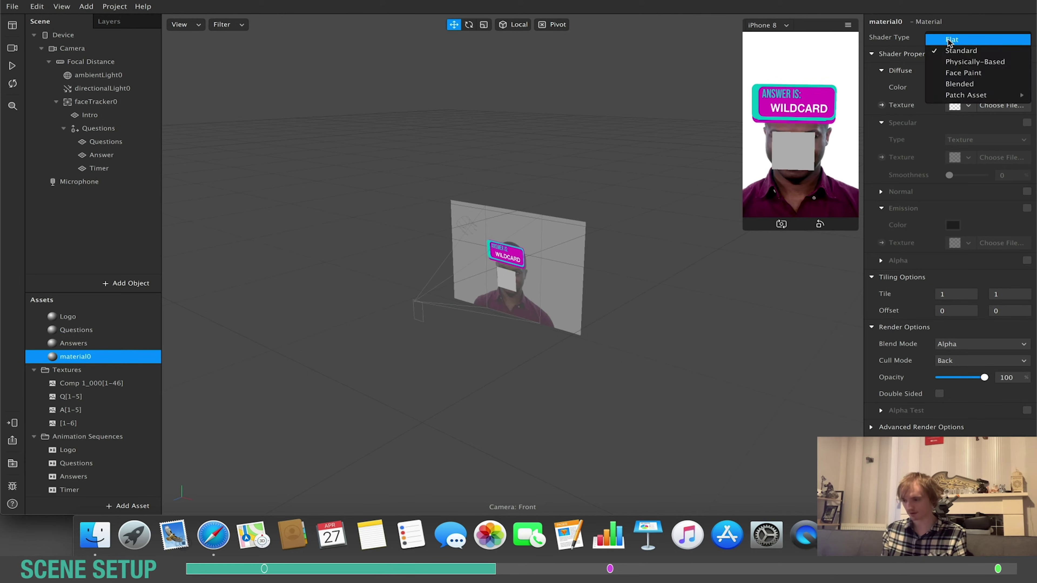
click(950, 41)
double_click(885, 22)
text(Timer)
key(Return)
click(959, 106)
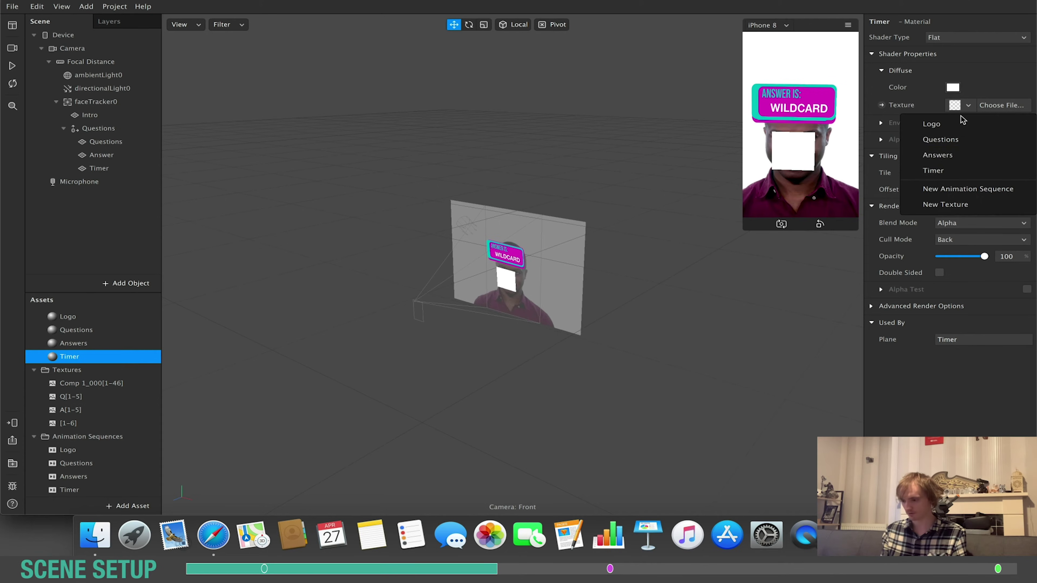
click(934, 170)
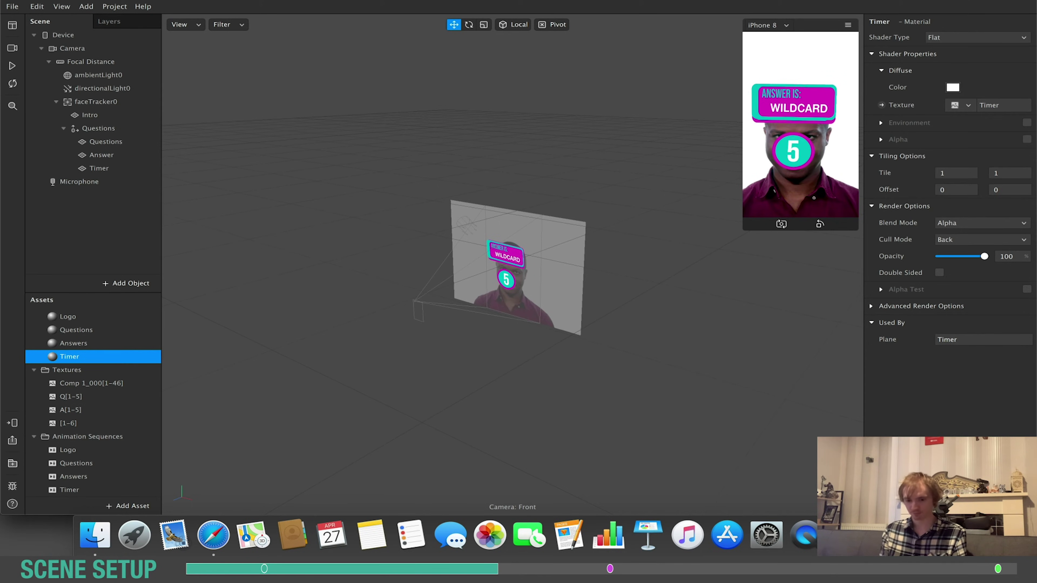
Play the face preview briefly, pause it, and move the Timer plane up along its Y axis to just below the answer board.
click(12, 67)
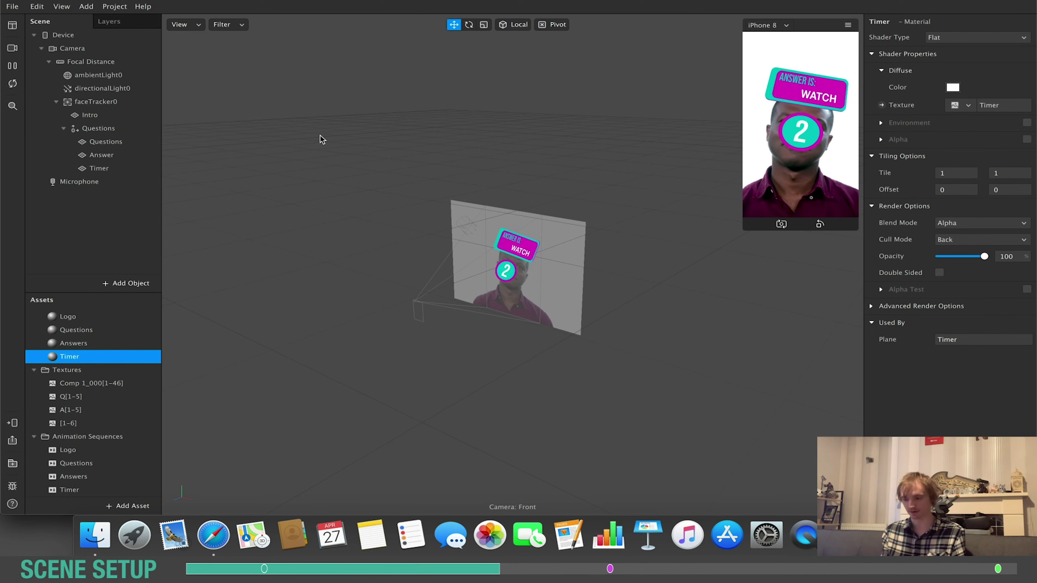
click(13, 66)
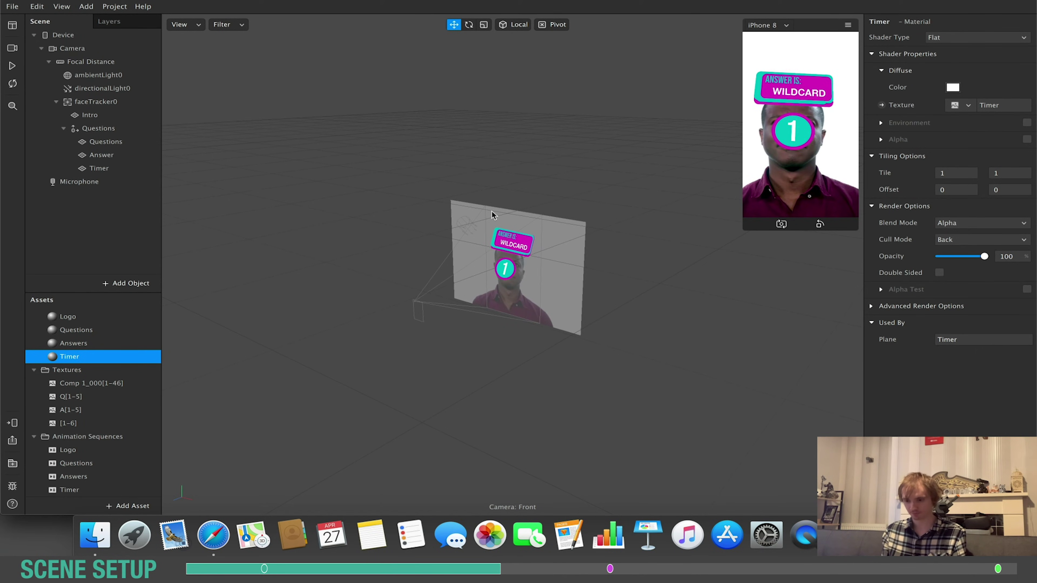
click(105, 180)
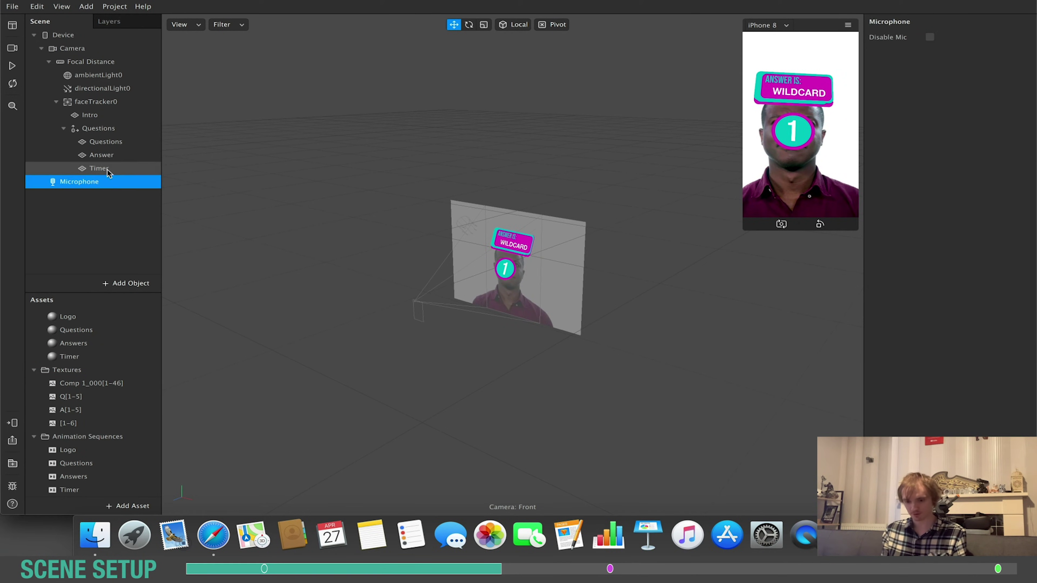
click(107, 169)
drag(526, 188, 527, 179)
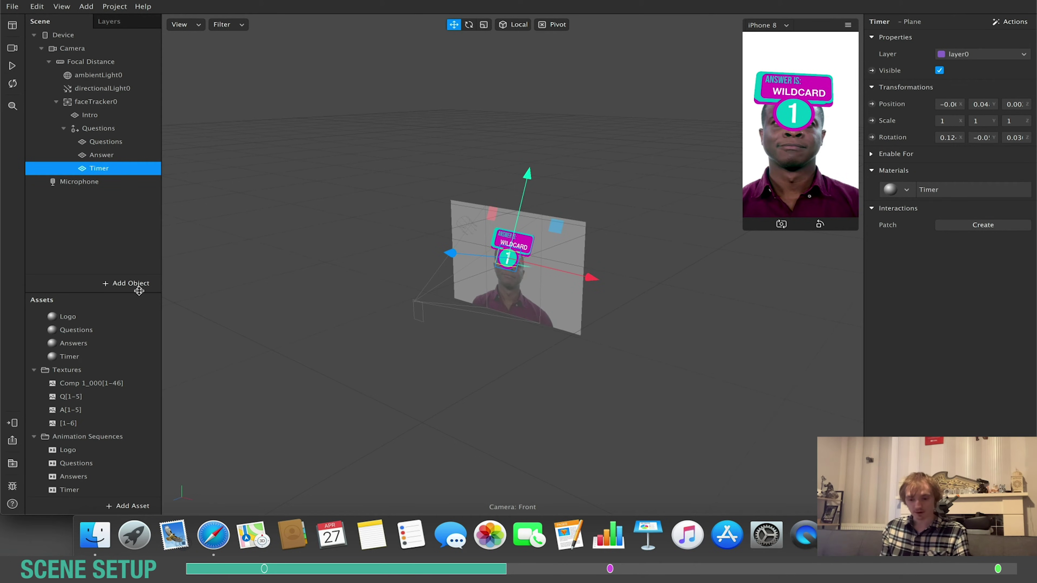
Add a canvas to the scene and insert a rectangle inside it.
click(131, 285)
scroll(64, 179, down, 5)
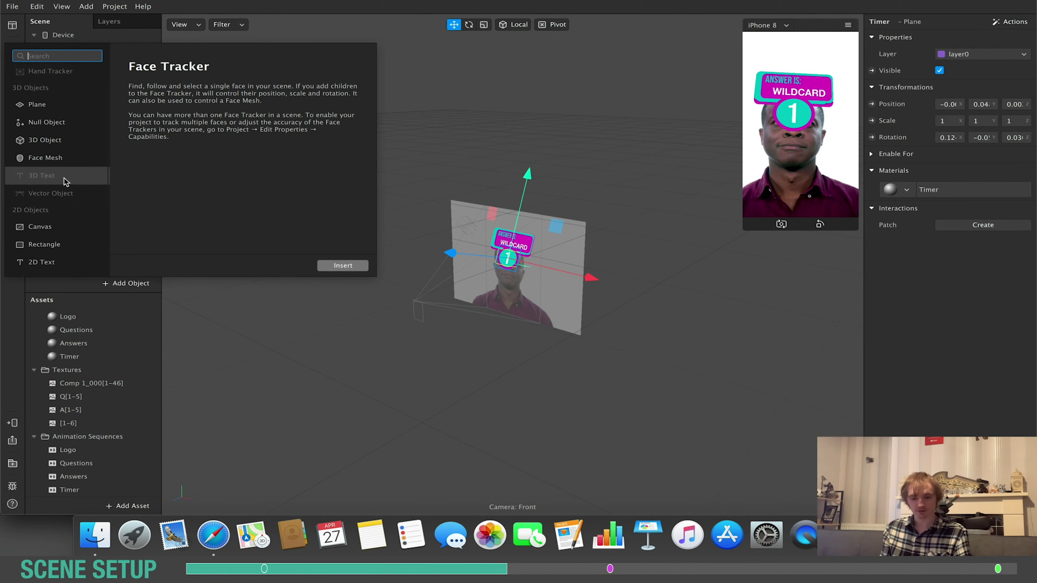
click(35, 208)
click(335, 267)
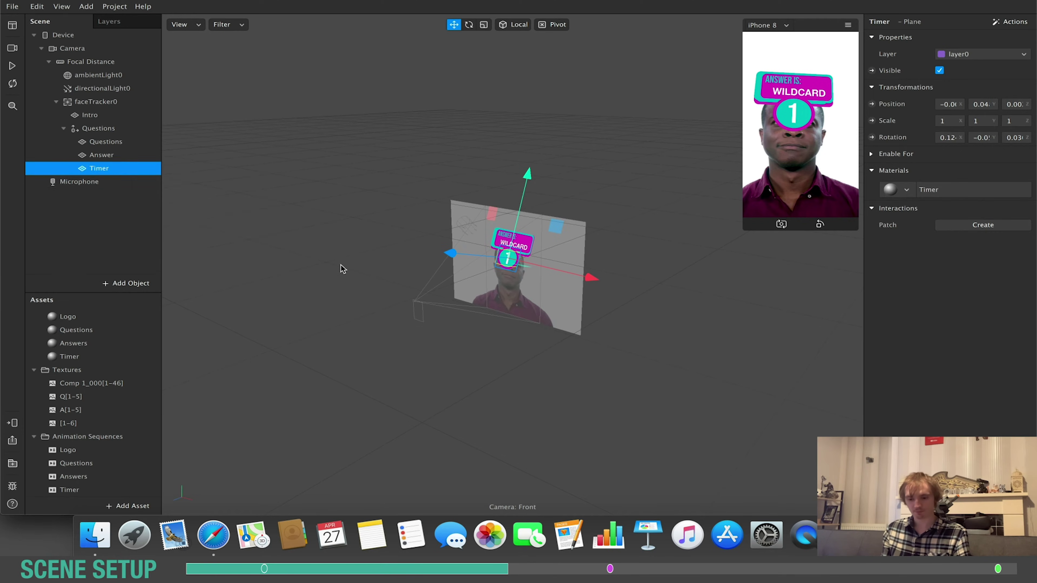
right_click(113, 183)
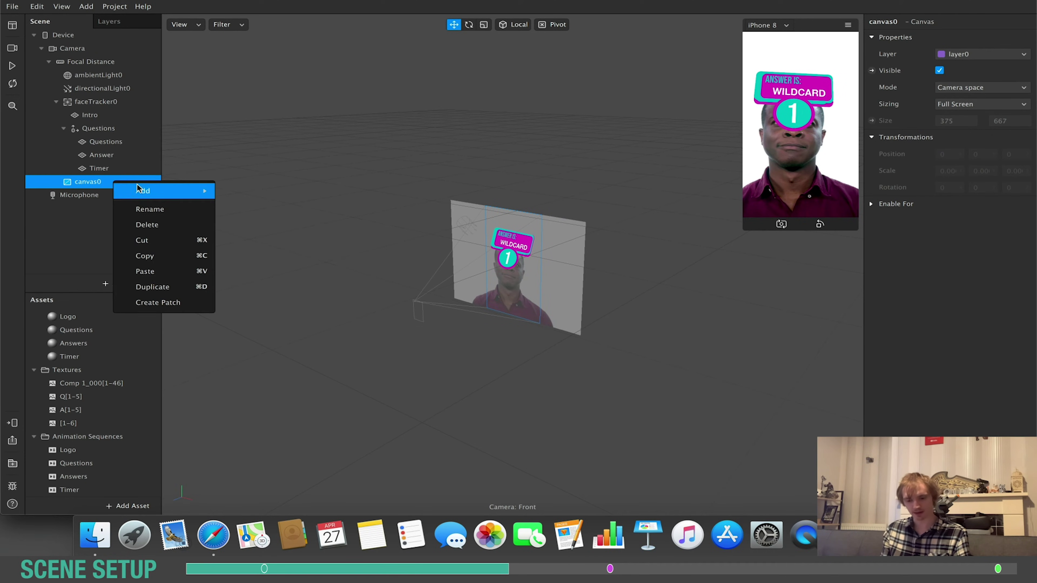
mouse_move(137, 190)
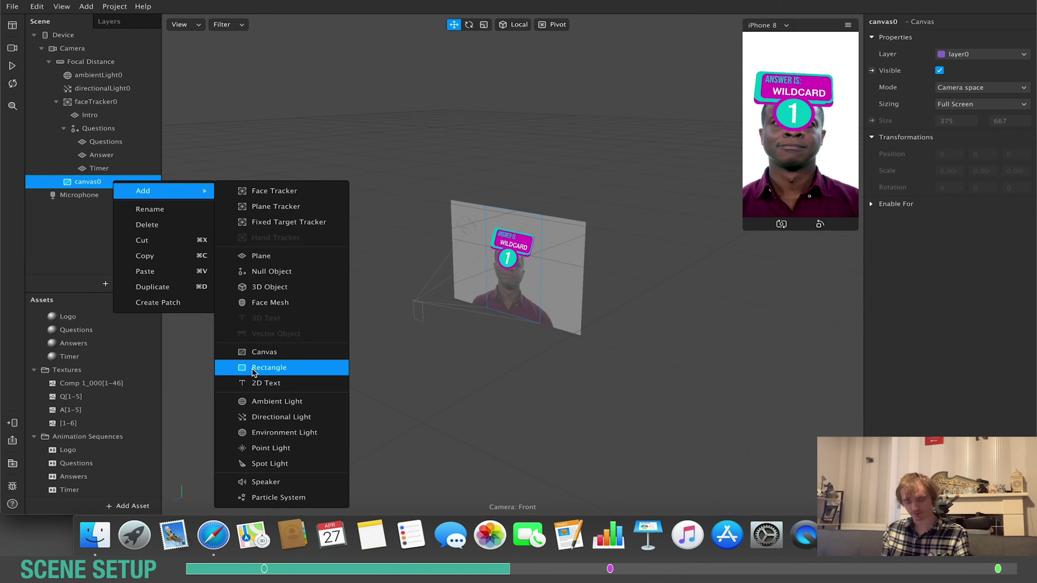
click(262, 367)
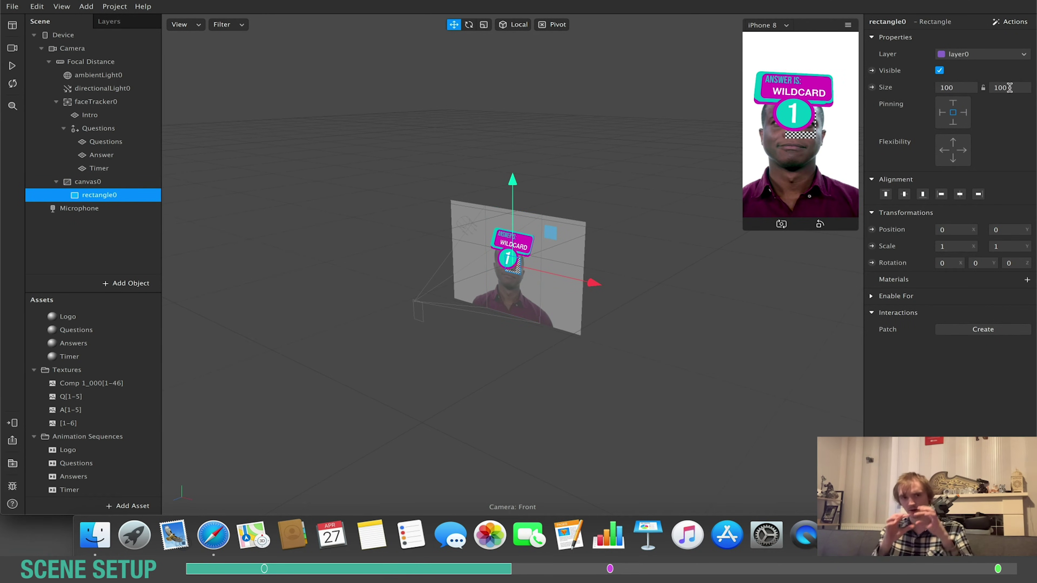
Set the rectangle's height to 50 and align it to the canvas's top right corner.
click(1020, 89)
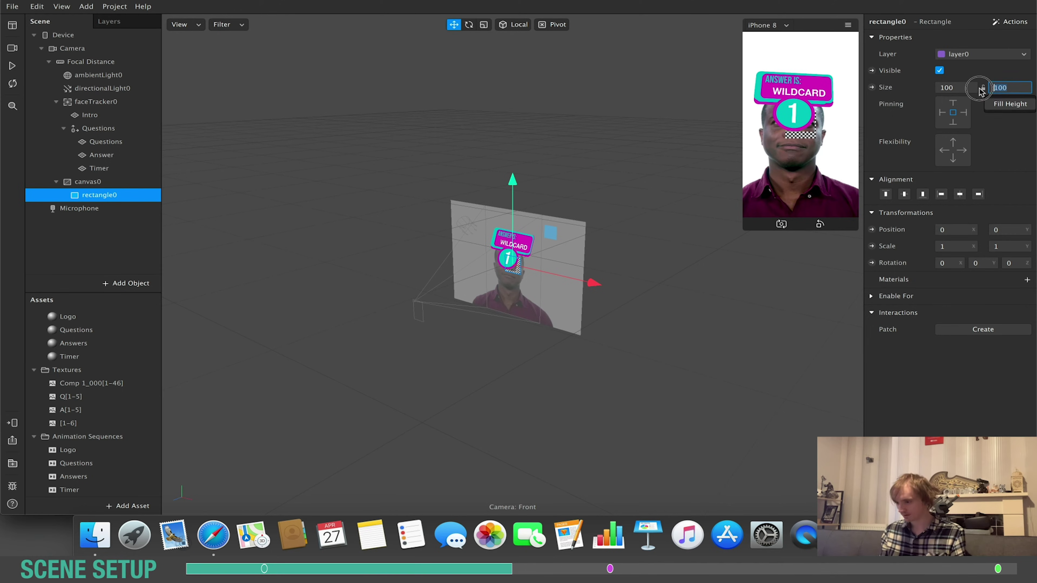
text(50)
key(Return)
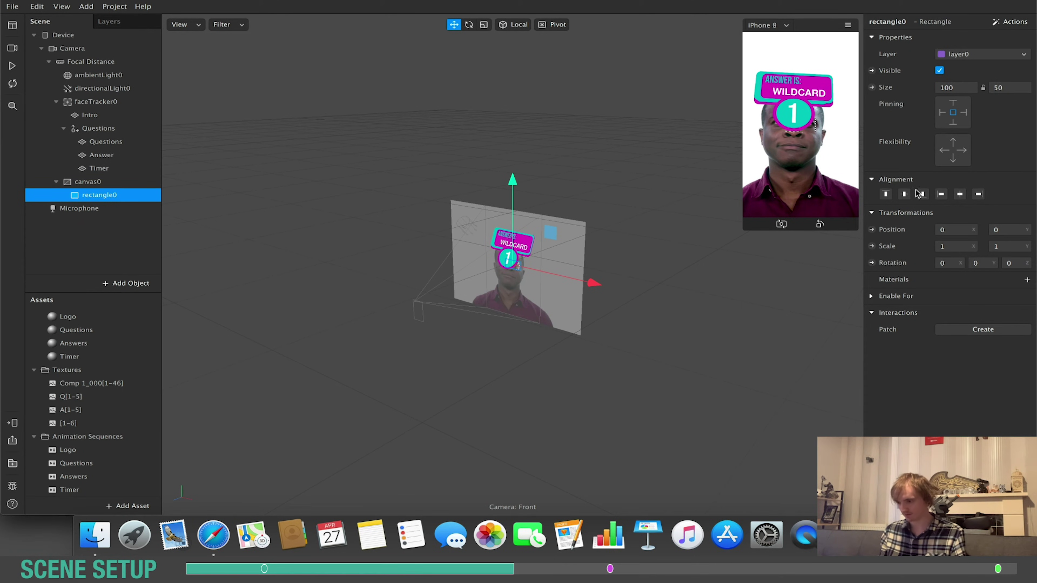
click(885, 195)
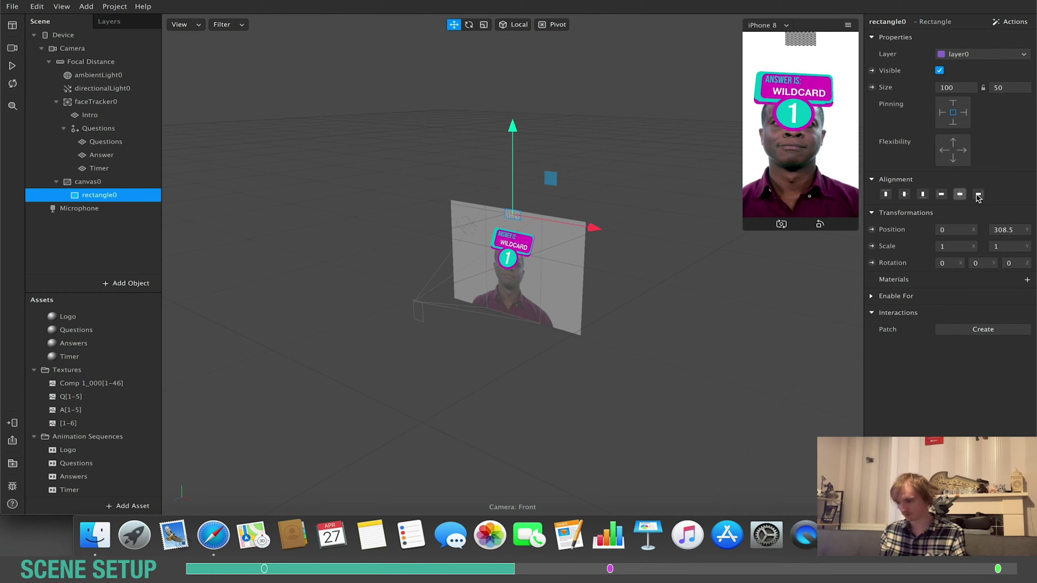
click(978, 194)
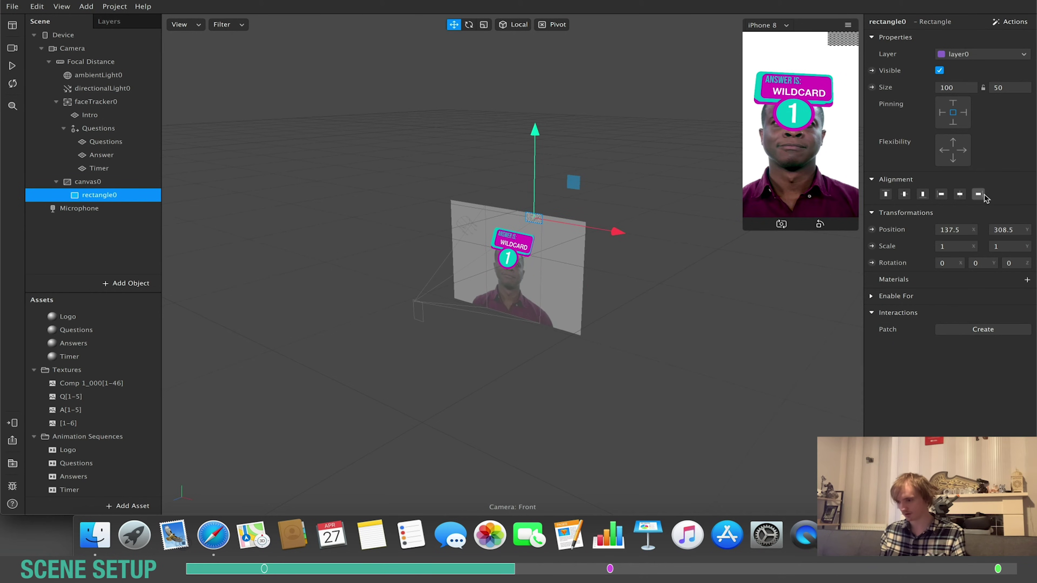
Assign the Logo material to the corner rectangle and rename it LogoCorner.
click(1027, 279)
click(994, 301)
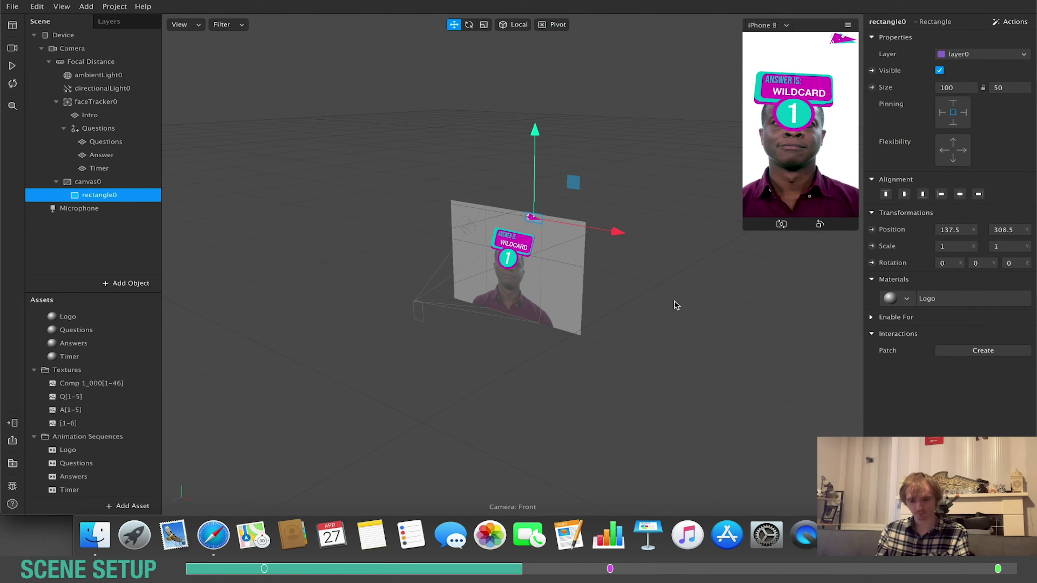
double_click(898, 23)
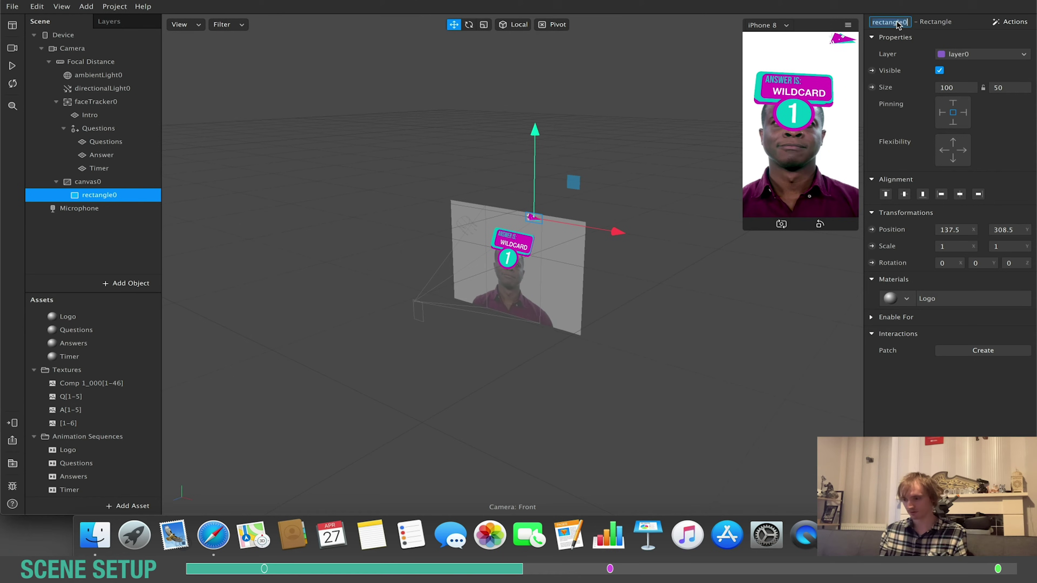
text(LogoCorner)
key(Return)
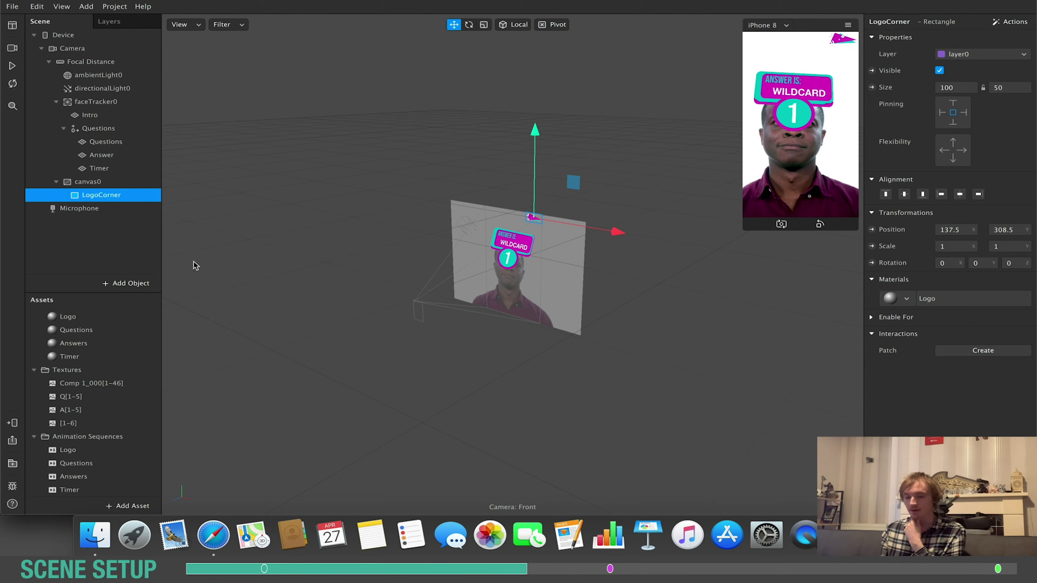
Add a second canvas to the scene and insert a rectangle inside it.
click(140, 284)
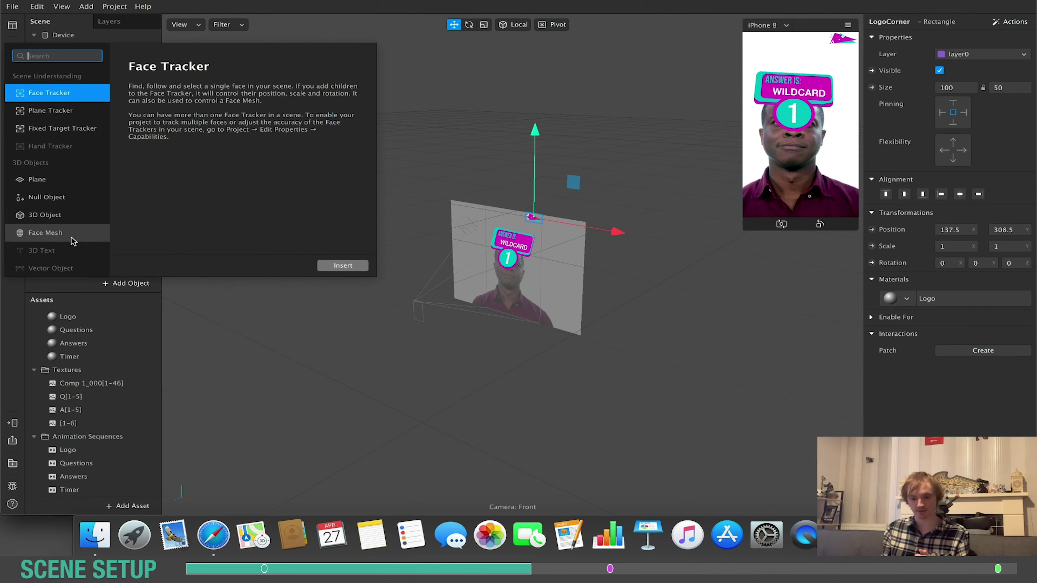
scroll(73, 240, down, 4)
click(68, 231)
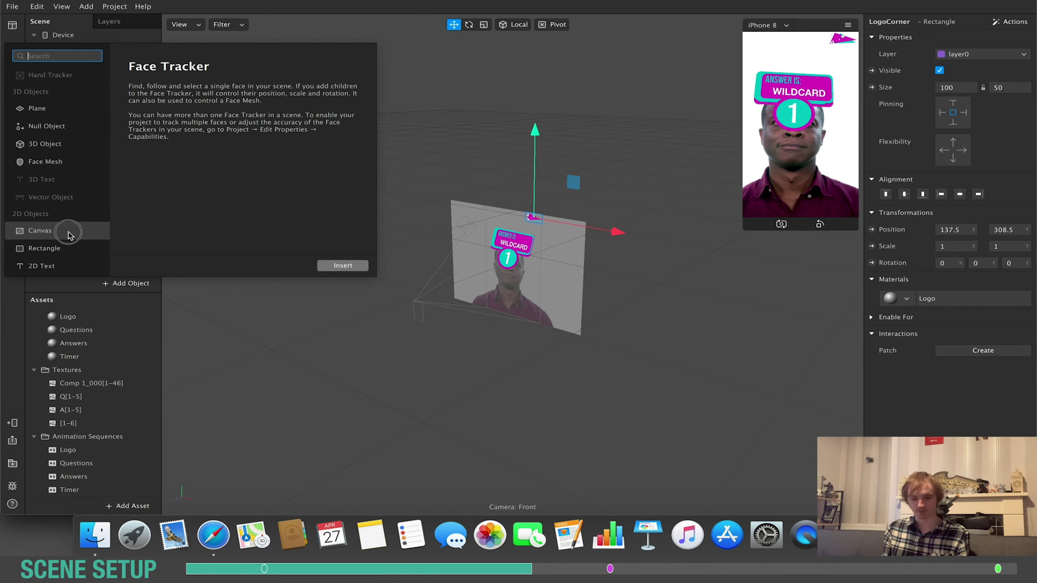
click(343, 266)
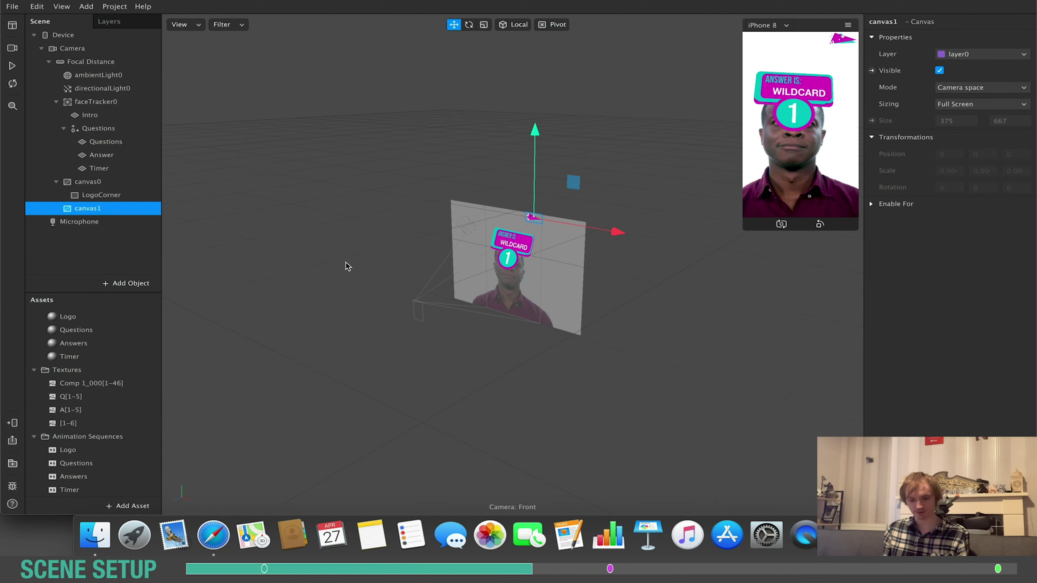
right_click(109, 212)
mouse_move(131, 221)
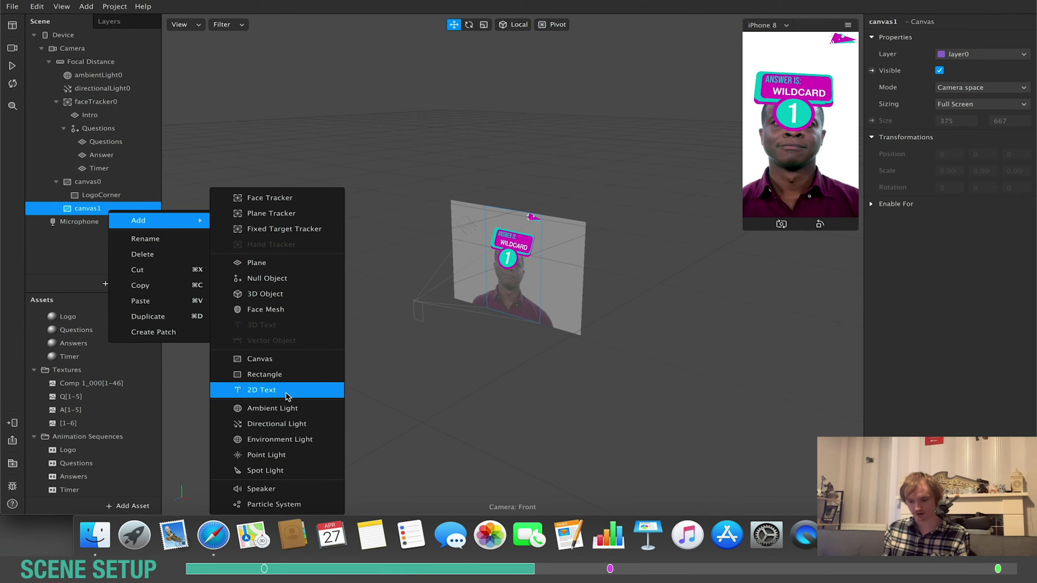
click(288, 374)
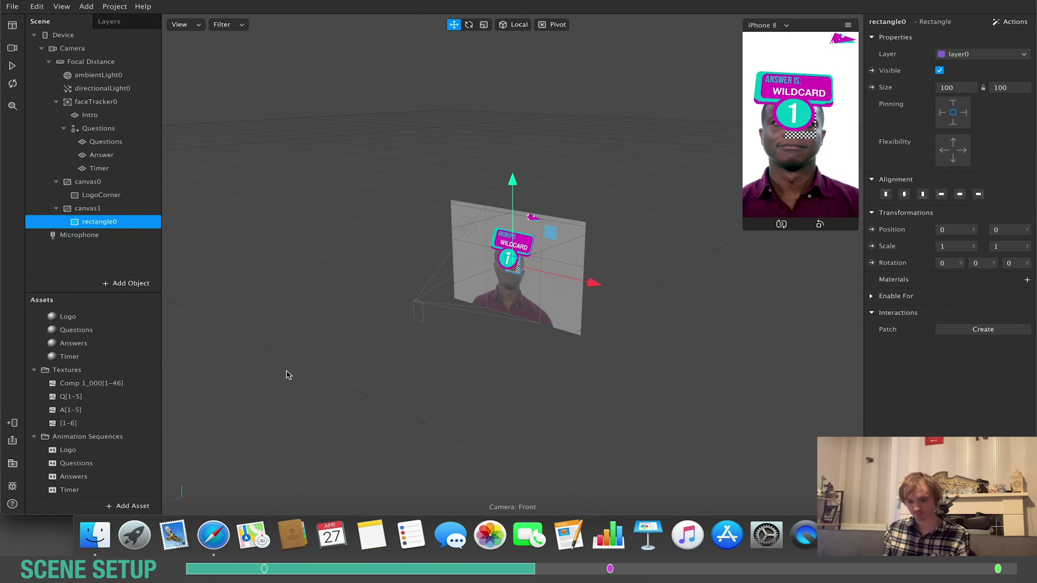
Make the rectangle in canvas1 fill the full width and height of its canvas.
click(959, 89)
click(952, 107)
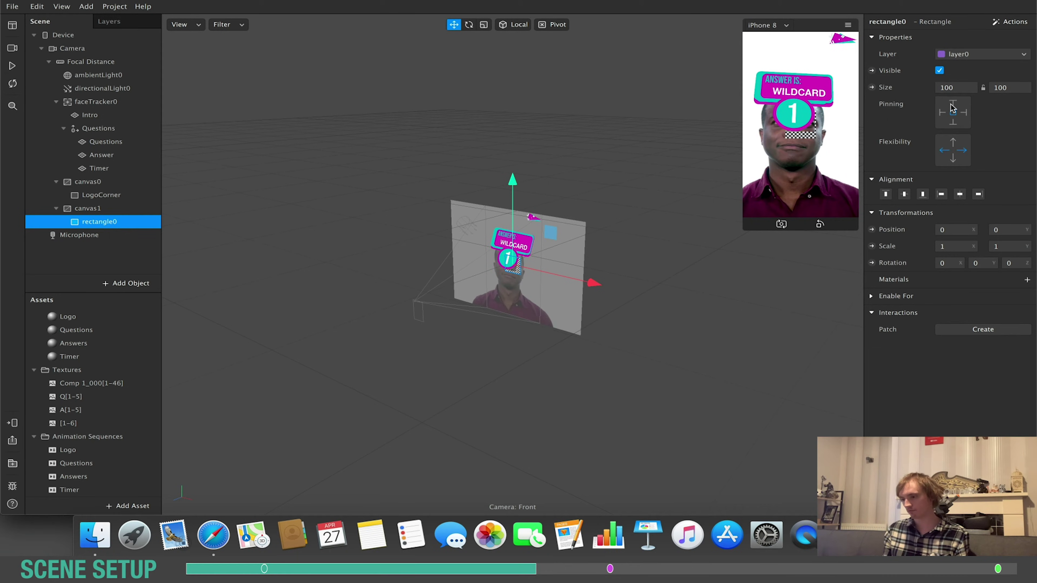
click(965, 86)
click(954, 107)
click(1002, 93)
click(1005, 102)
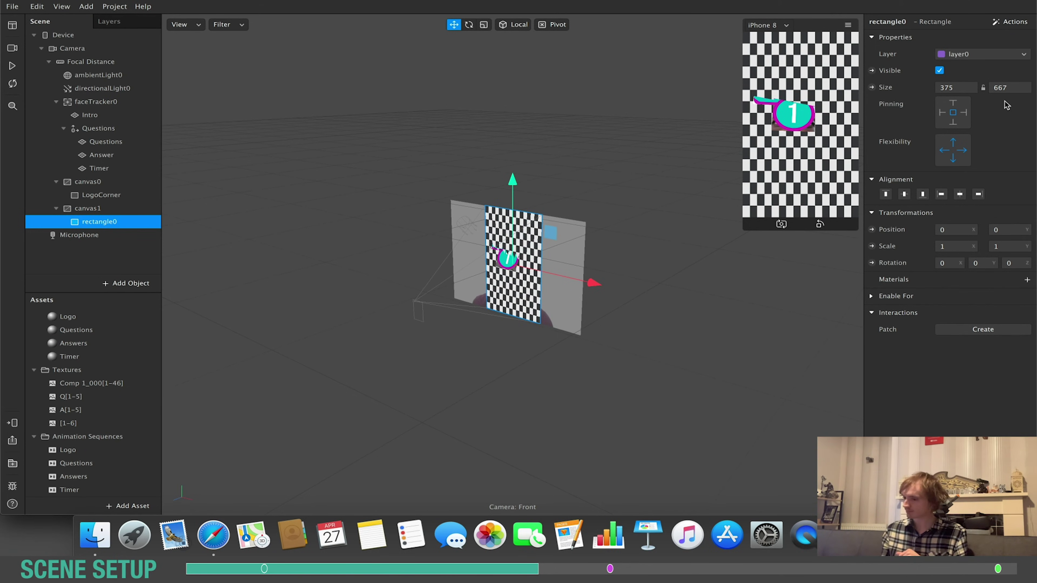
Move canvas1 with its rectangle above faceTracker0 in the scene hierarchy.
click(83, 209)
drag(83, 209, 112, 95)
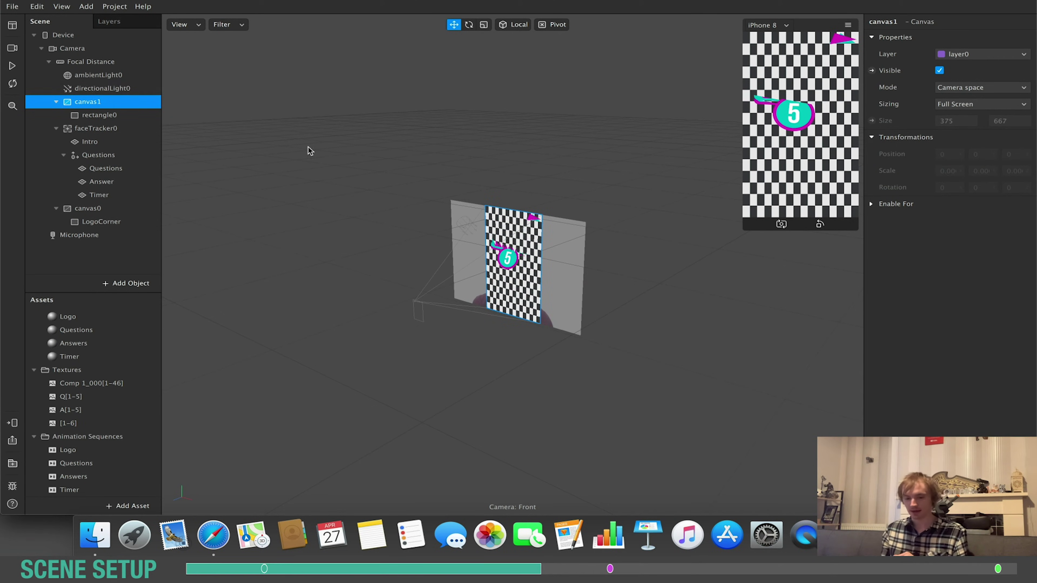
click(114, 115)
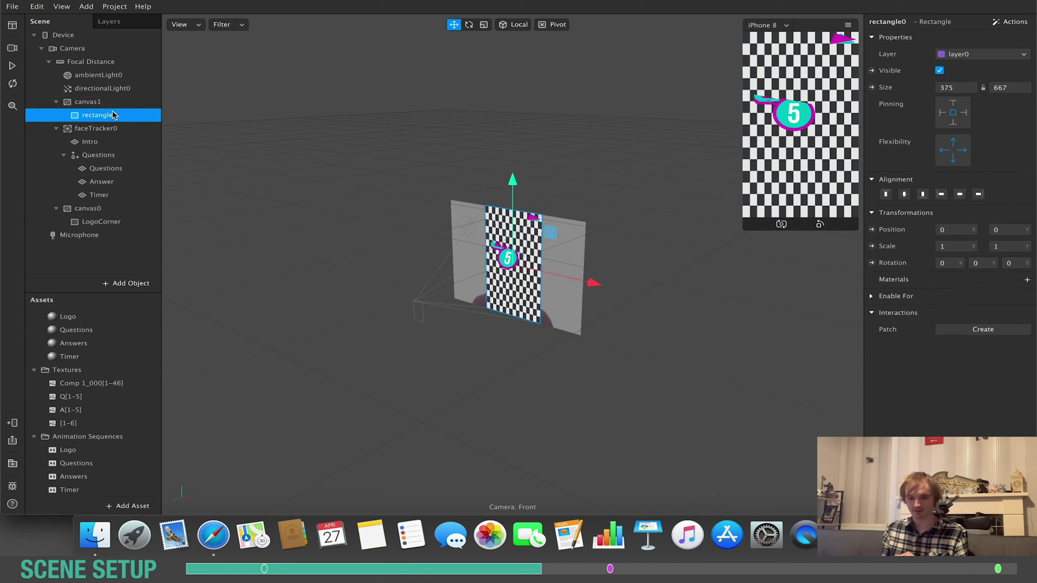
Extract the camera's texture and add a Person segmentation mask to the camera.
click(91, 49)
click(1026, 105)
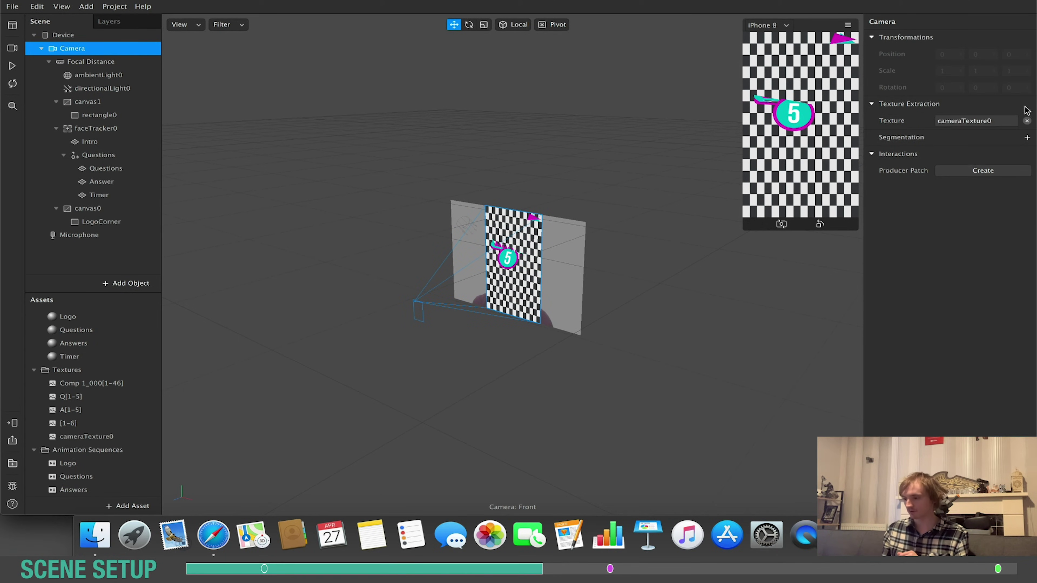
click(1026, 138)
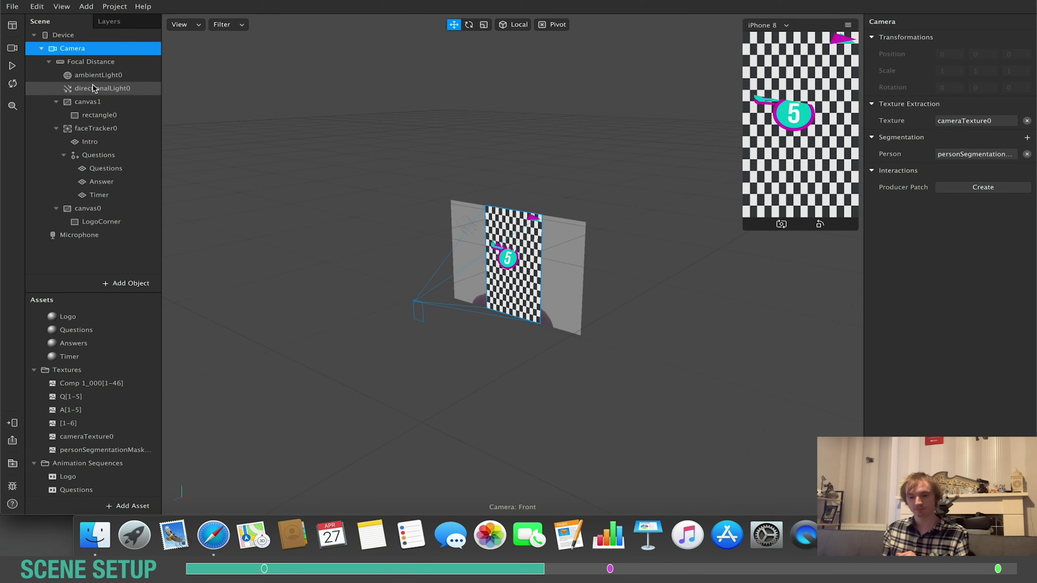
Assign a newly created material to the full-screen rectangle in canvas1 and name that material Camera Feed.
click(81, 116)
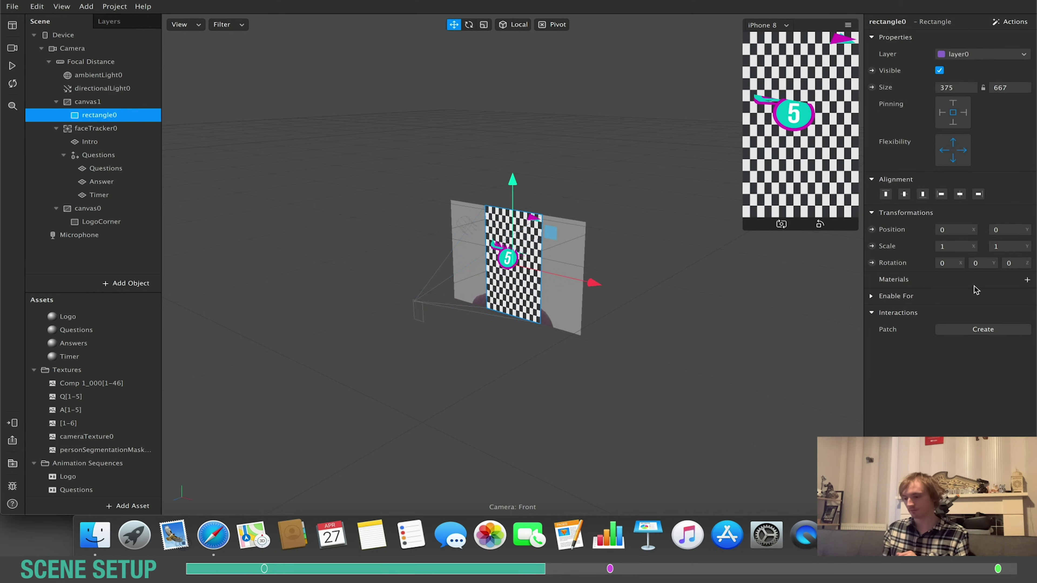
click(1027, 280)
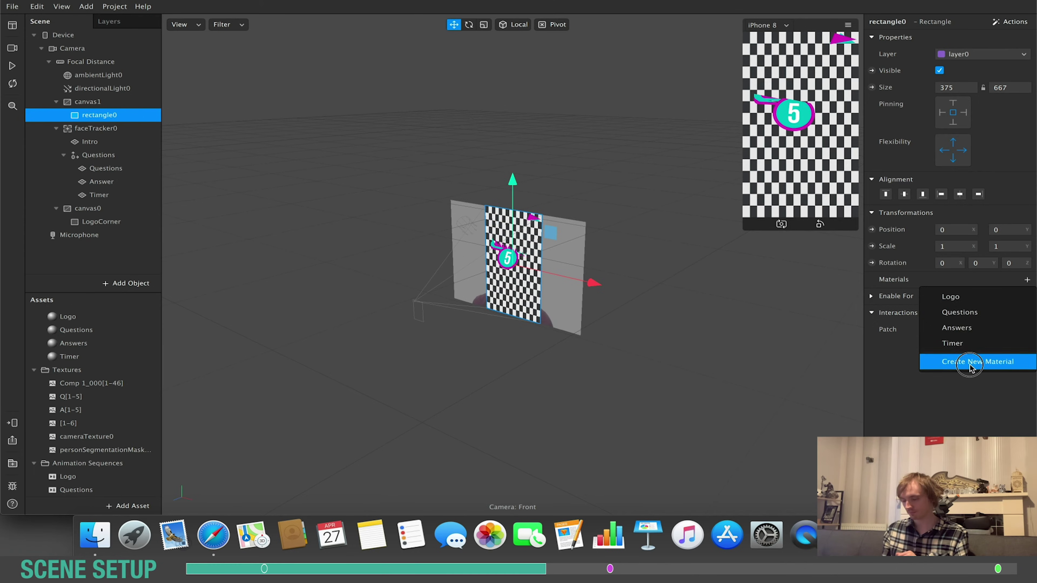
click(977, 362)
click(103, 370)
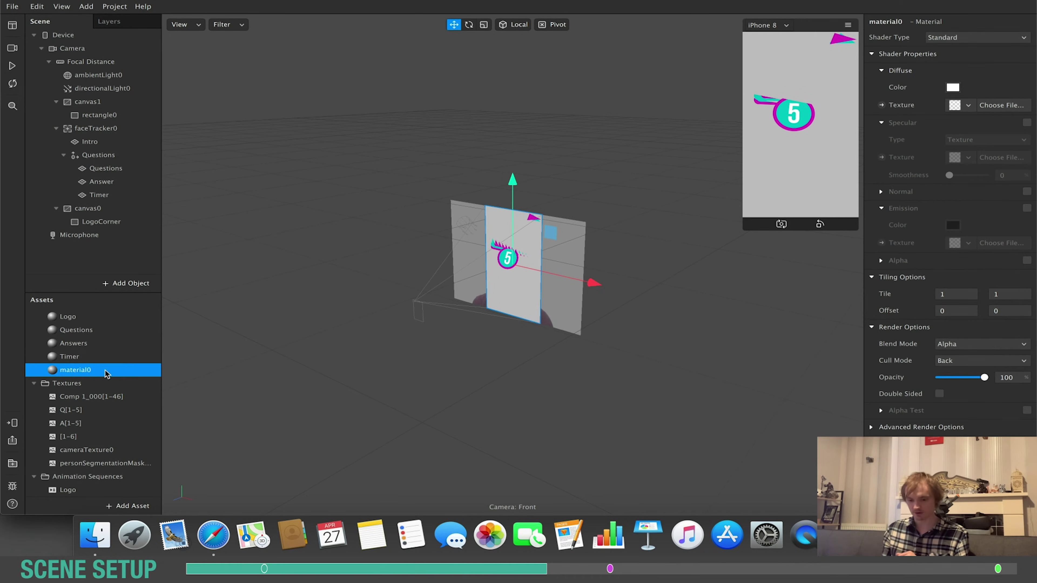
double_click(894, 24)
text(Camera Feed)
key(Return)
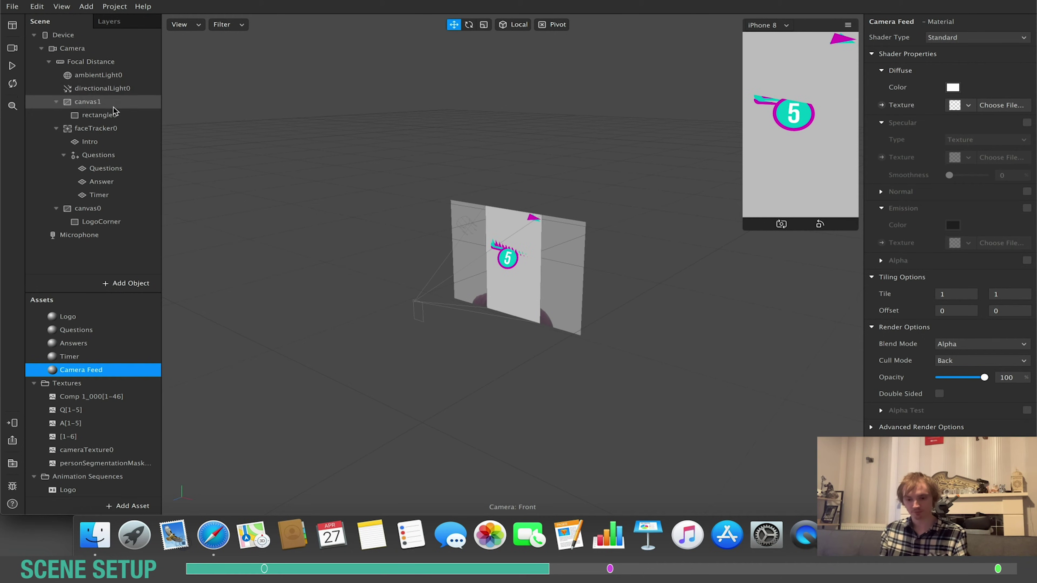
click(105, 116)
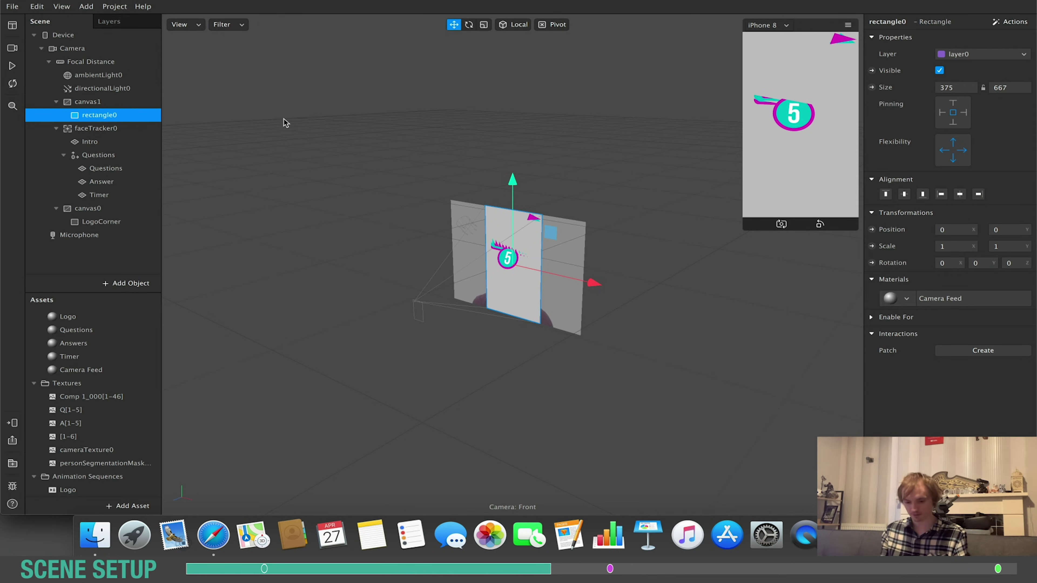
Give the Camera Feed material cameraTexture0 as diffuse texture and enable its alpha with personSegmentationMaskTexture0.
click(82, 370)
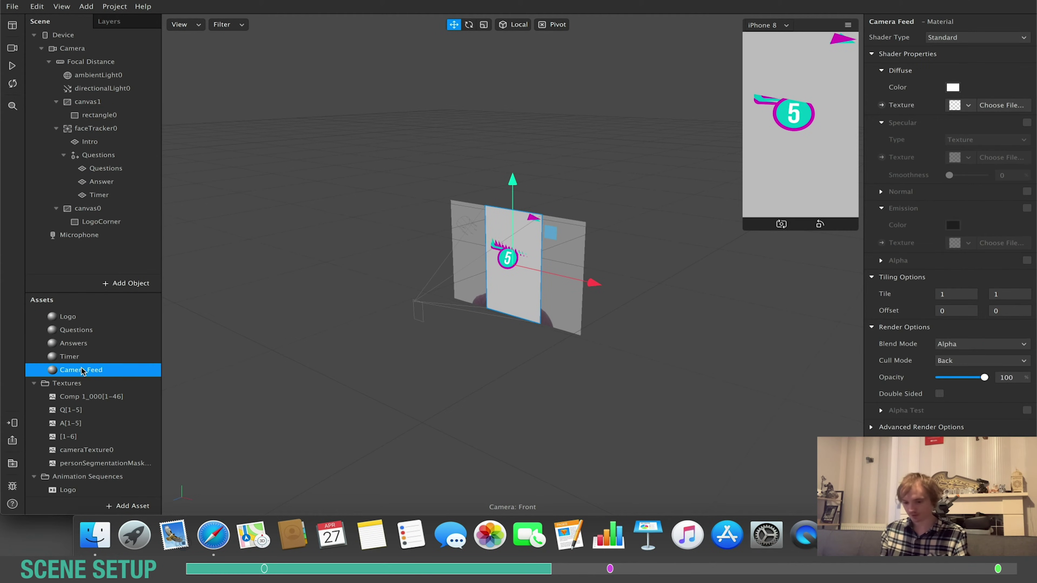
click(968, 105)
click(943, 187)
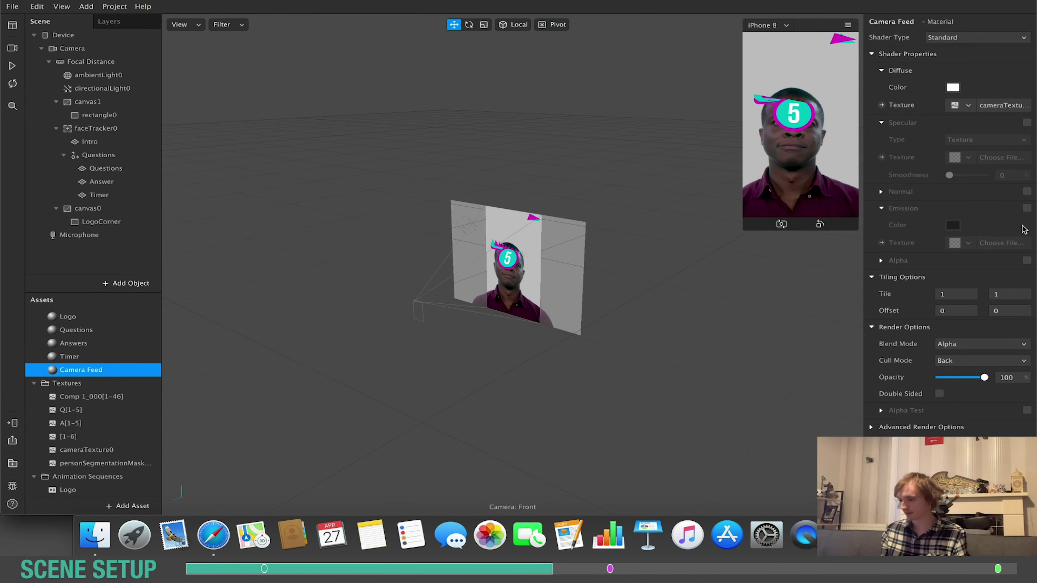
click(1026, 260)
click(968, 295)
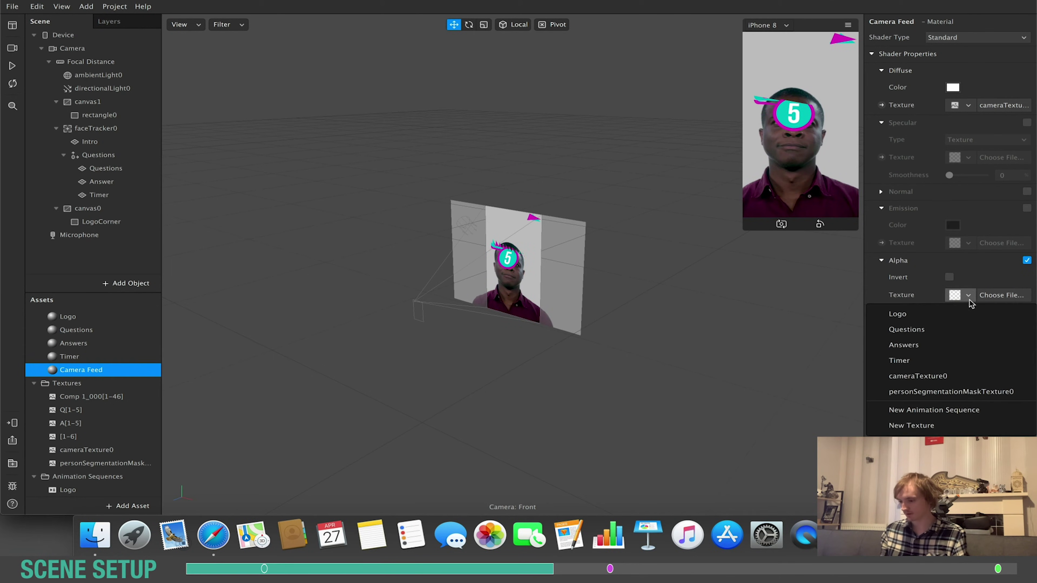
click(951, 391)
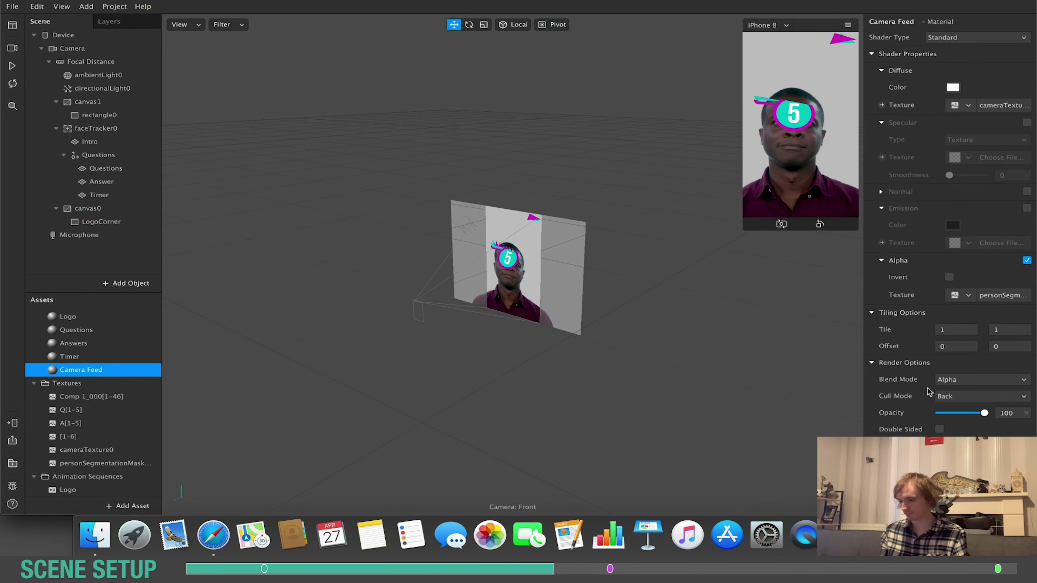
Change the Camera Feed material's shader type to Flat and turn off its Use Depth Test option.
click(947, 37)
click(945, 41)
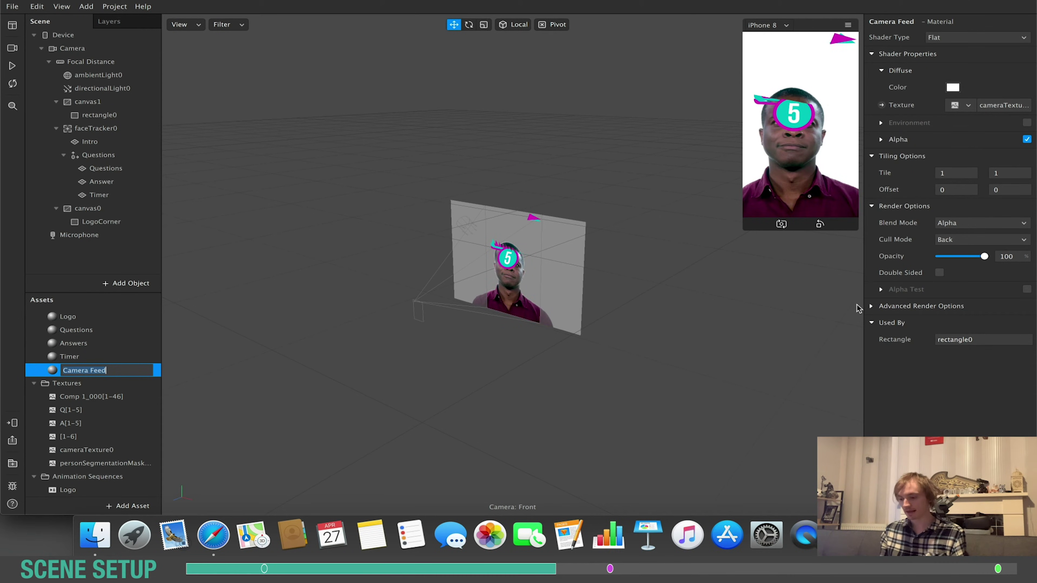
click(871, 306)
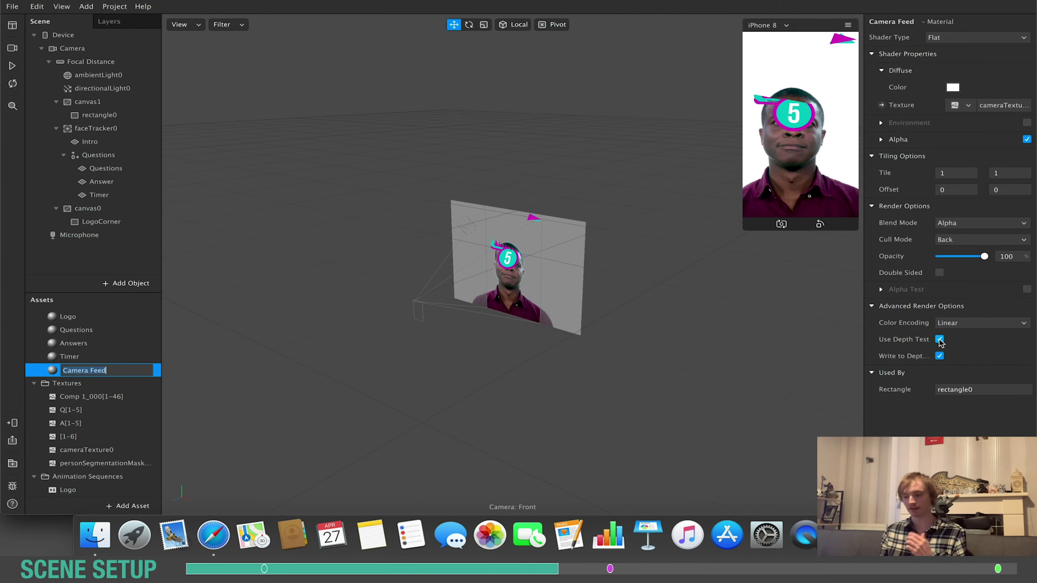
Turn off Use Depth Test for the Logo, Questions, Answers and Timer materials together.
click(74, 356)
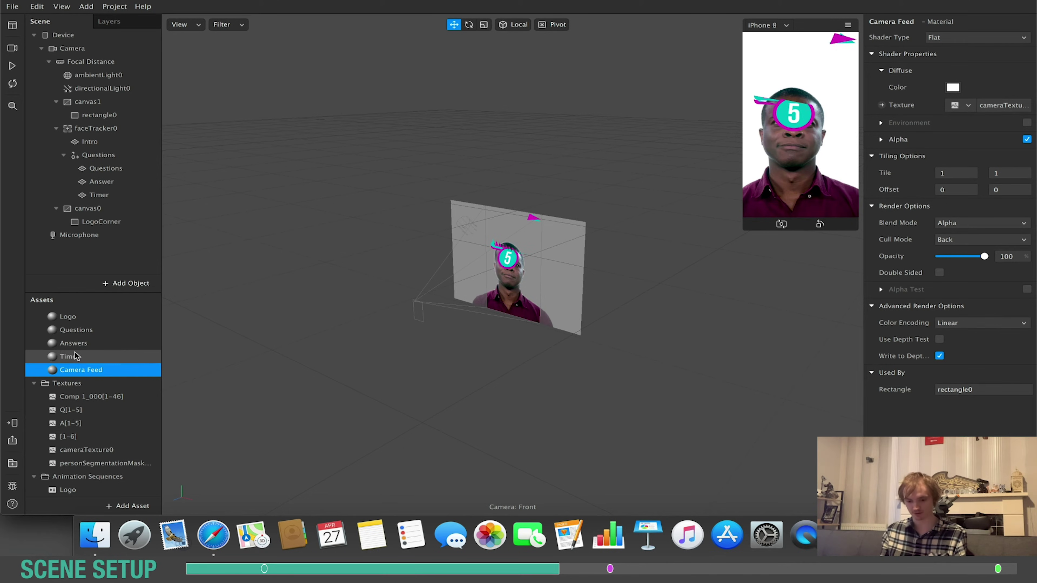
shift+click(86, 323)
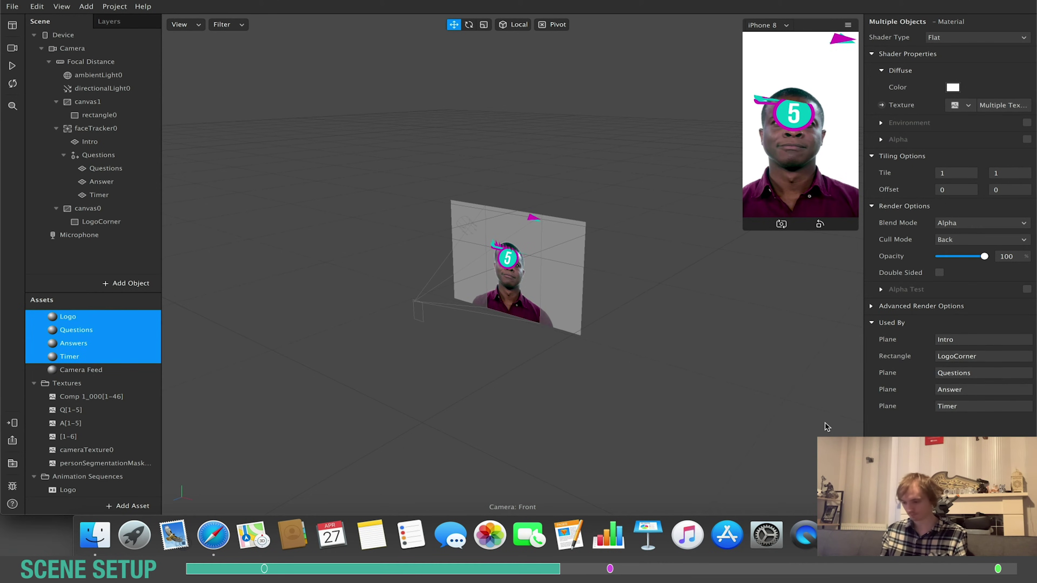
click(871, 307)
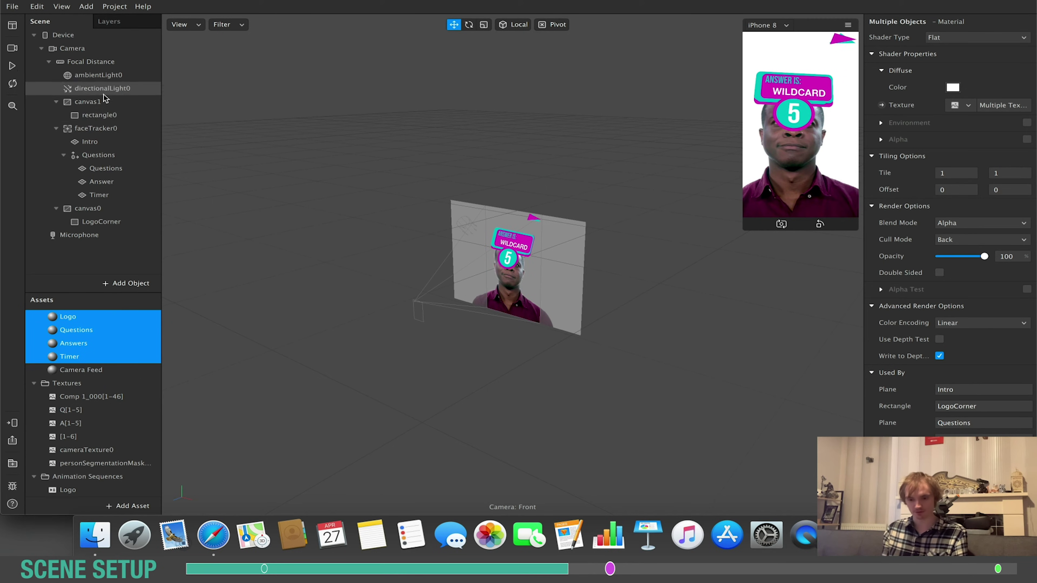
Rename the full-screen rectangle in canvas1 as Live.
click(97, 113)
double_click(887, 22)
text(Live)
key(Return)
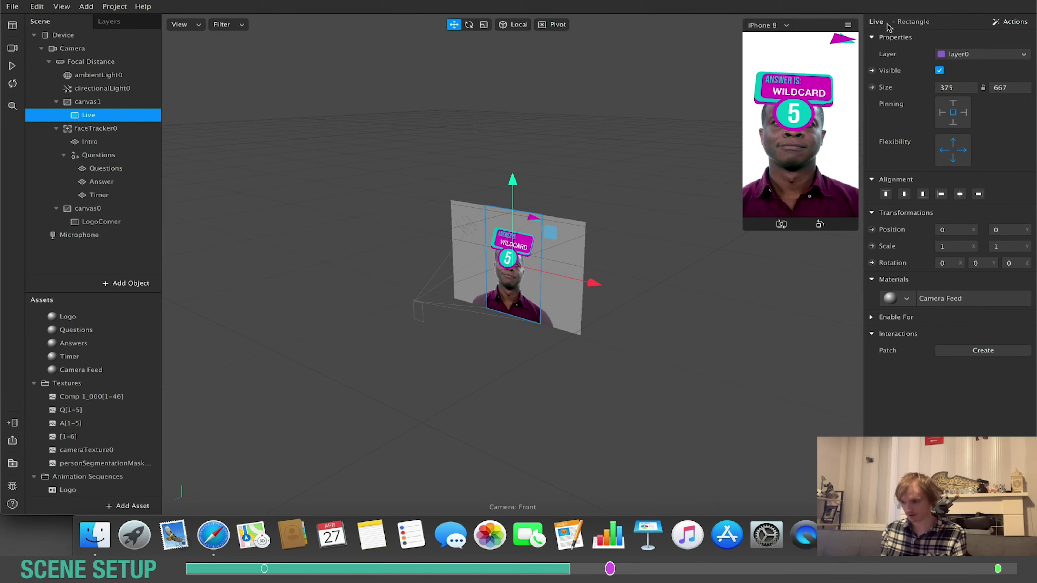
Duplicate the Live rectangle and rename the copy as Pink.
key(super+d)
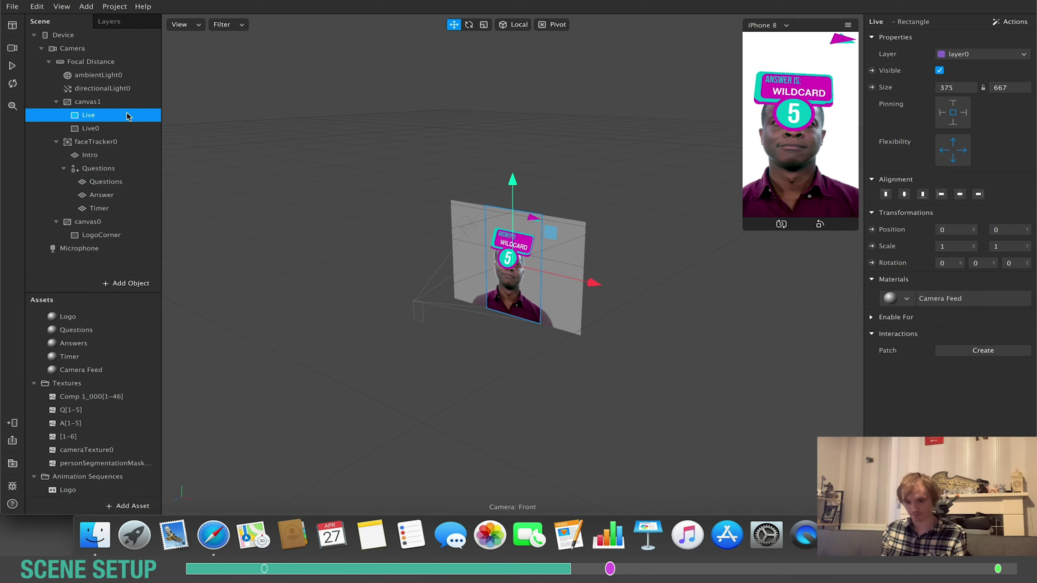
click(100, 127)
click(880, 22)
text(Pink)
key(Return)
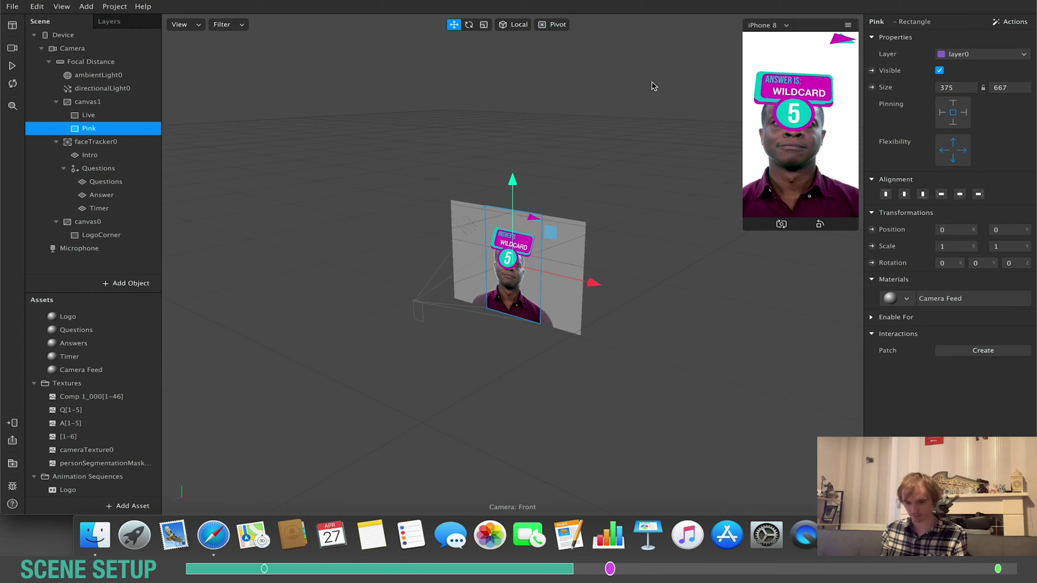
Duplicate the Pink rectangle and rename the copy as Blue.
key(super+d)
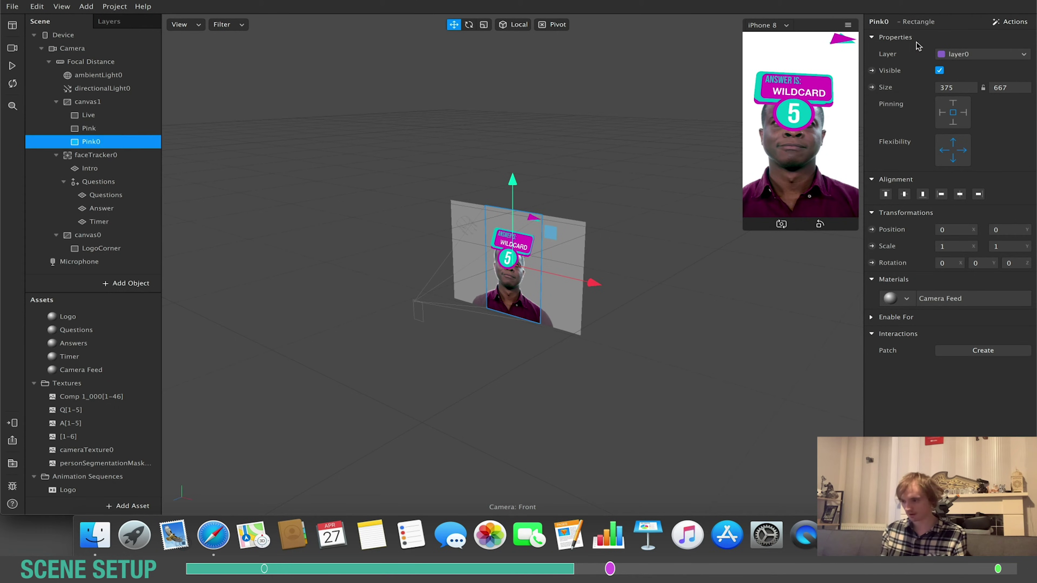
click(886, 22)
text(Blue)
key(Return)
Offset the Pink rectangle horizontally to an X position of about -10.3 and the Blue rectangle to about 12.
click(91, 128)
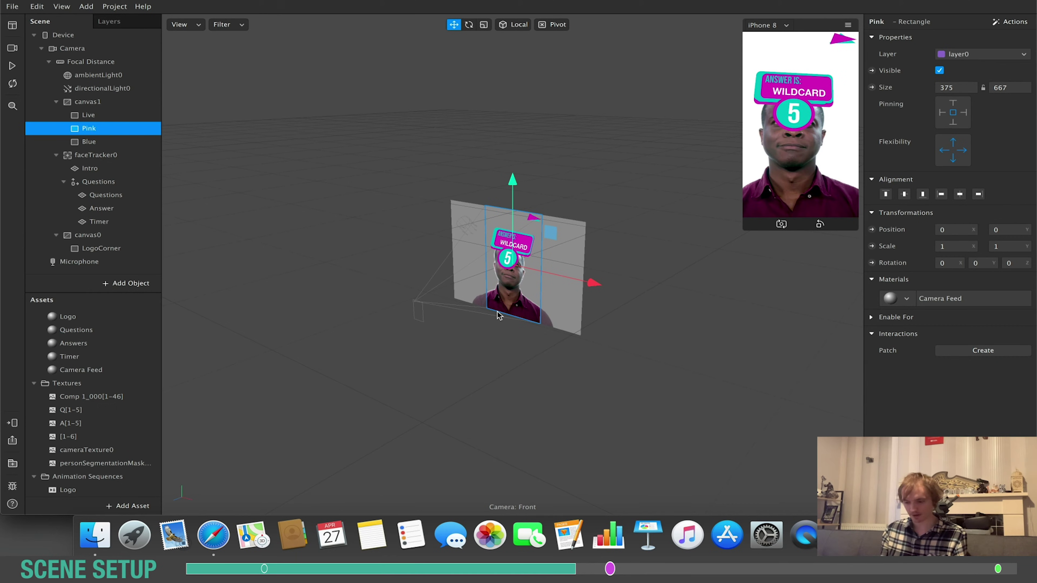
drag(596, 284, 595, 285)
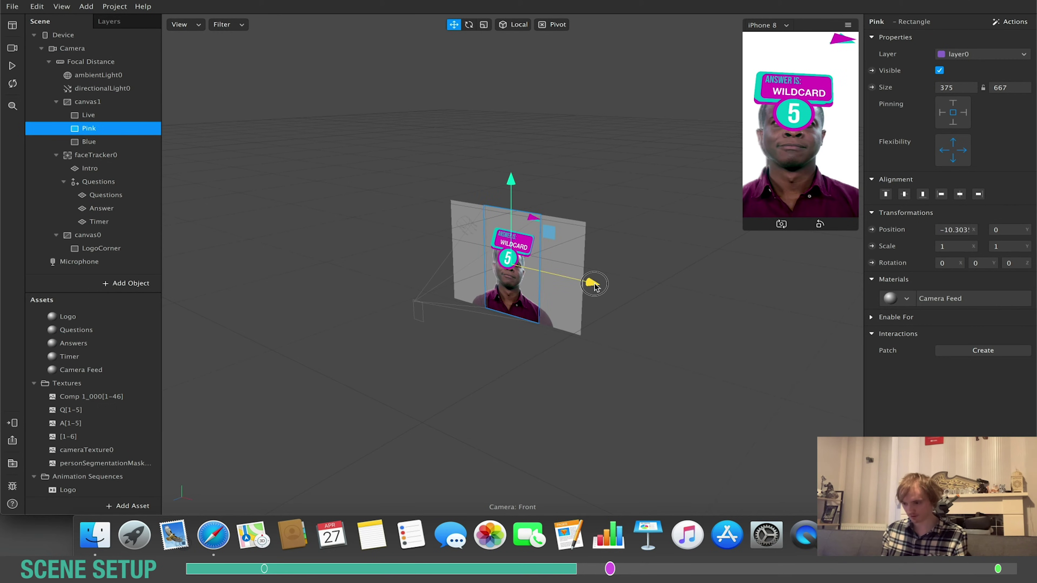
click(131, 138)
drag(593, 282, 596, 284)
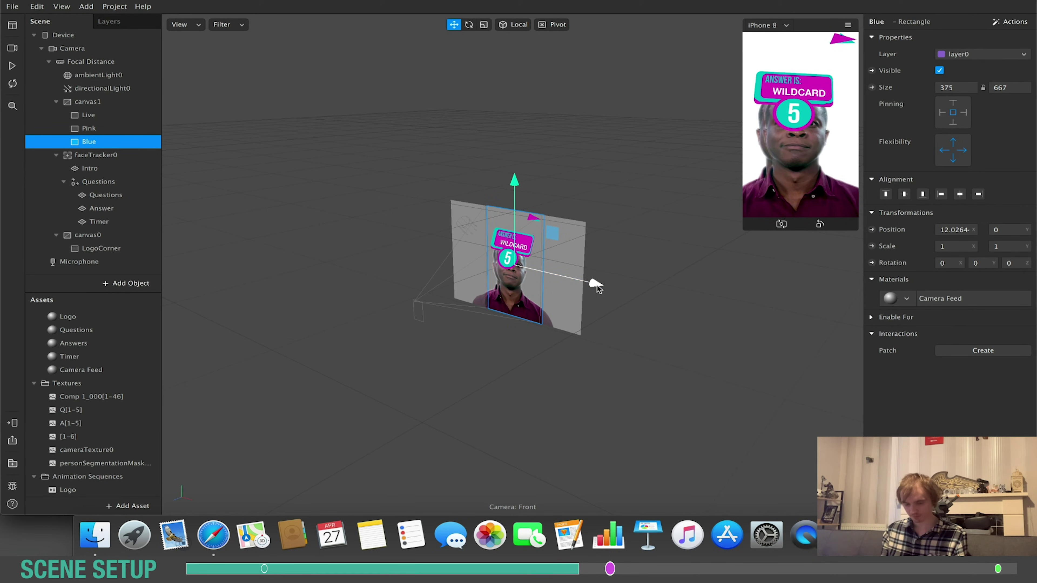
Move the Live rectangle below Pink and Blue within canvas1.
click(102, 119)
drag(100, 120, 89, 157)
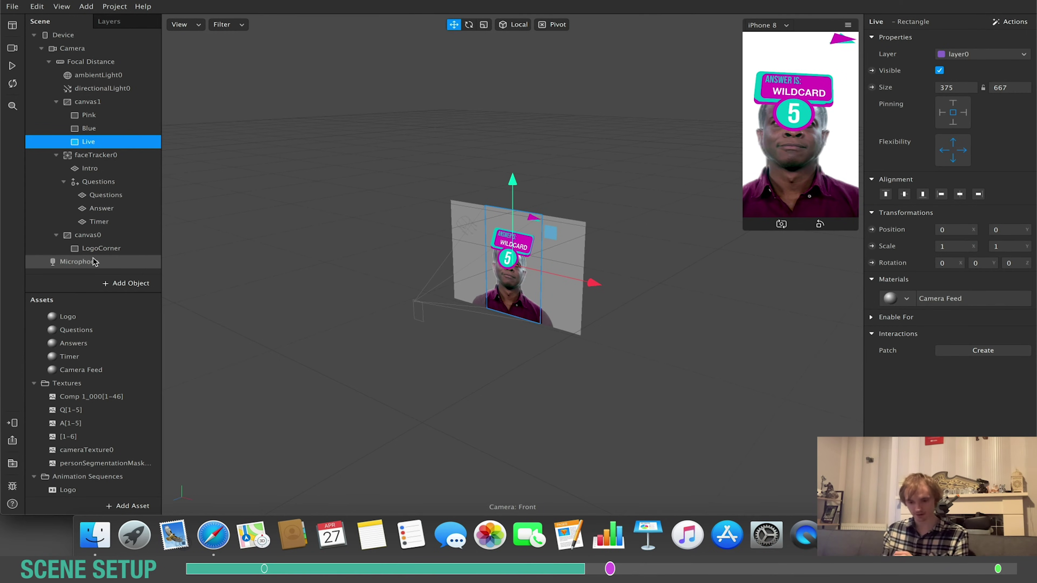
click(88, 115)
Duplicate the Camera Feed material and give the copy a magenta diffuse color and 53% opacity.
double_click(84, 369)
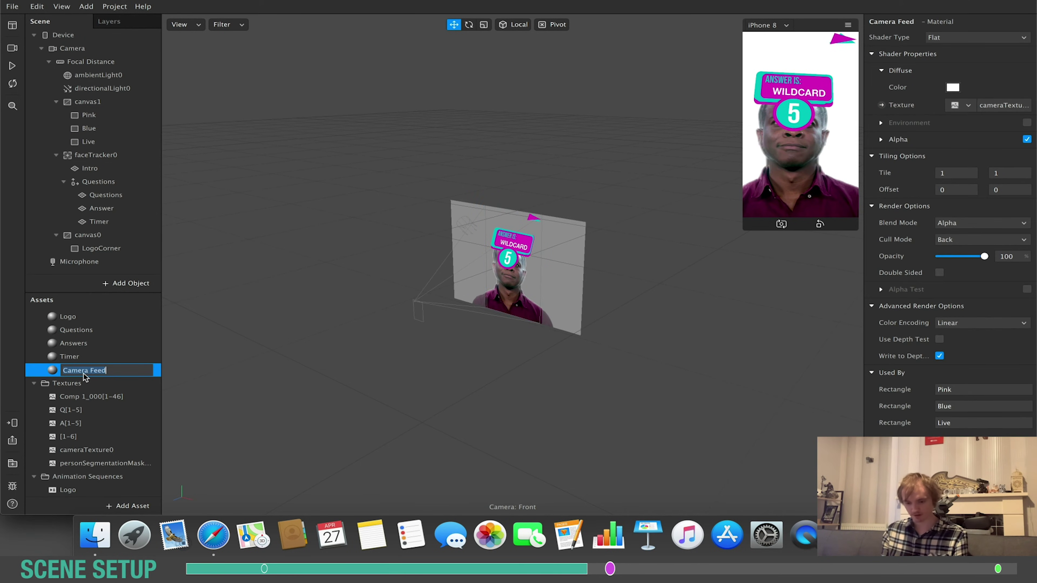
key(super+d)
click(84, 384)
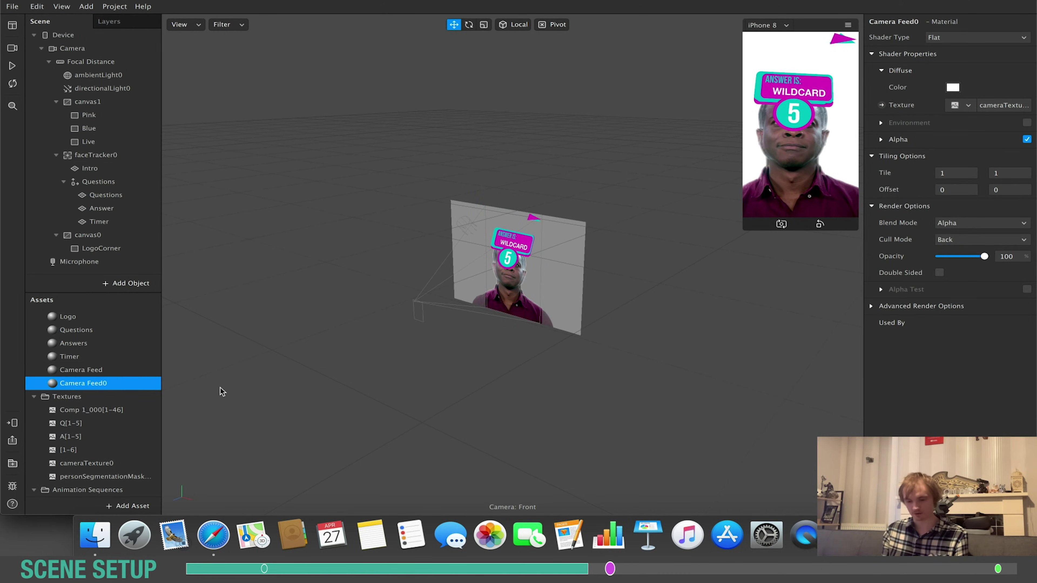
click(952, 87)
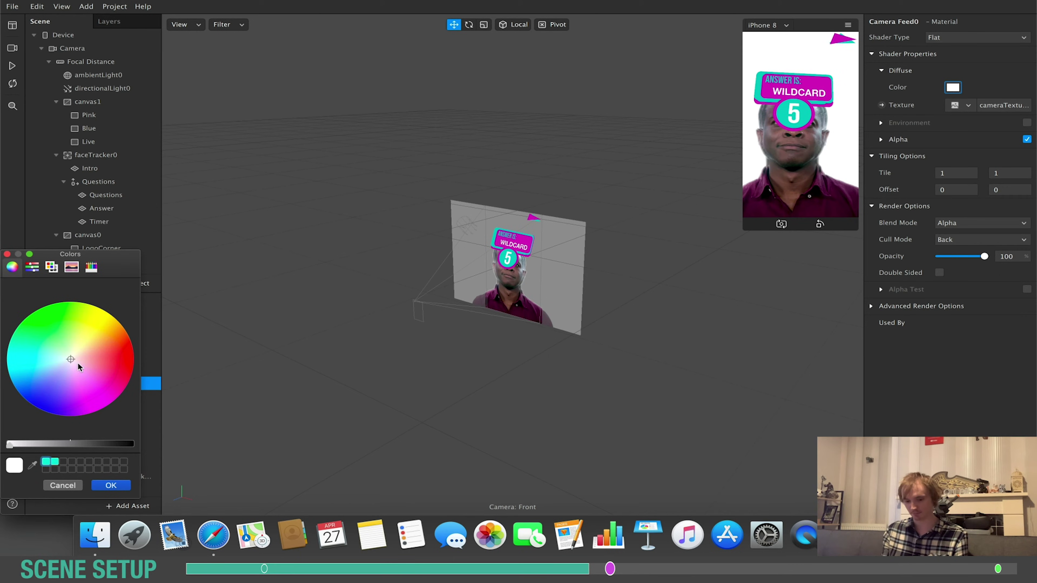
click(90, 399)
click(111, 485)
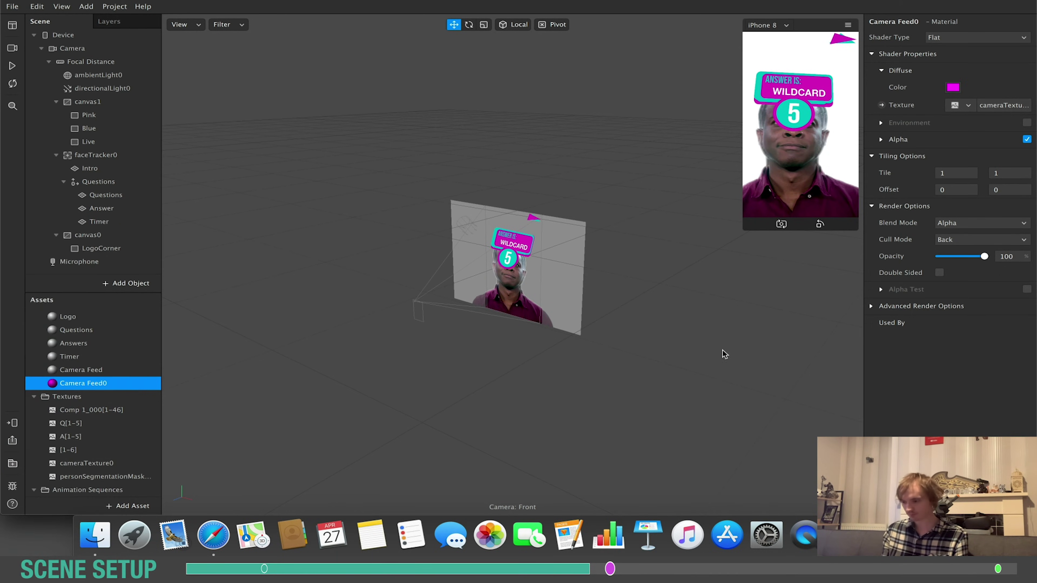
drag(966, 256, 963, 256)
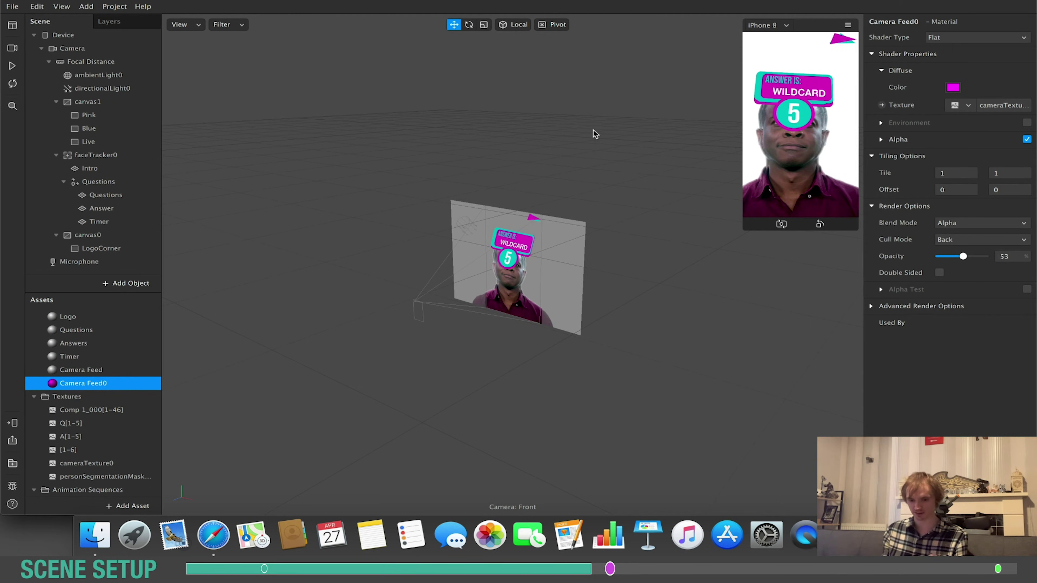
Assign the magenta Camera Feed0 material to the Pink rectangle.
click(112, 118)
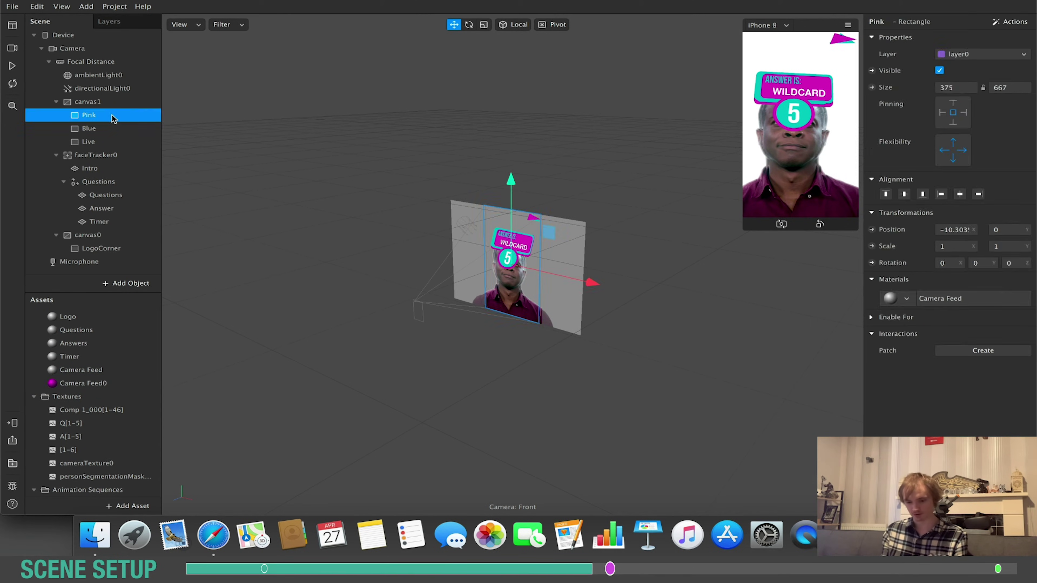
click(909, 297)
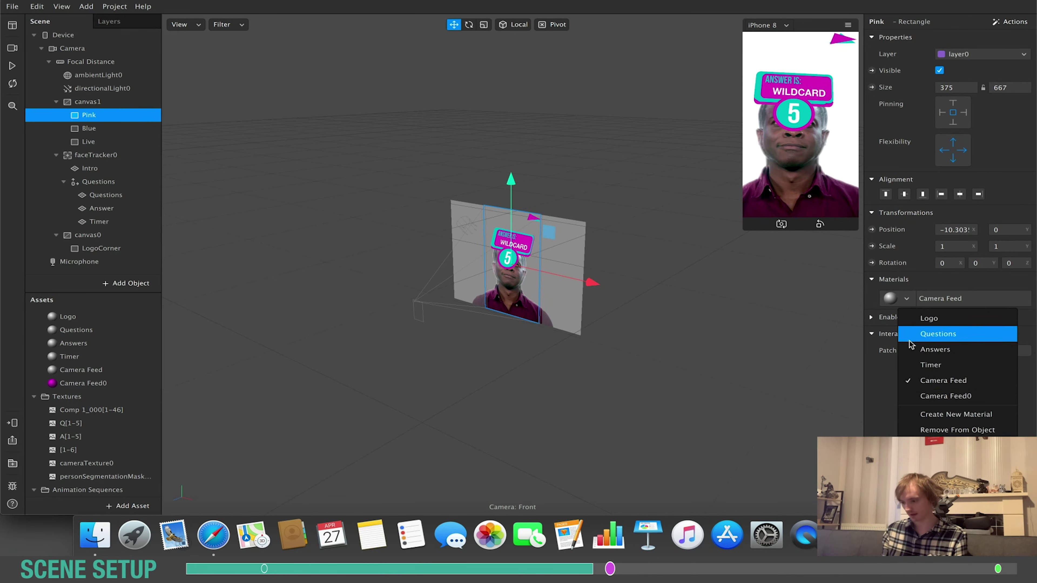
click(922, 394)
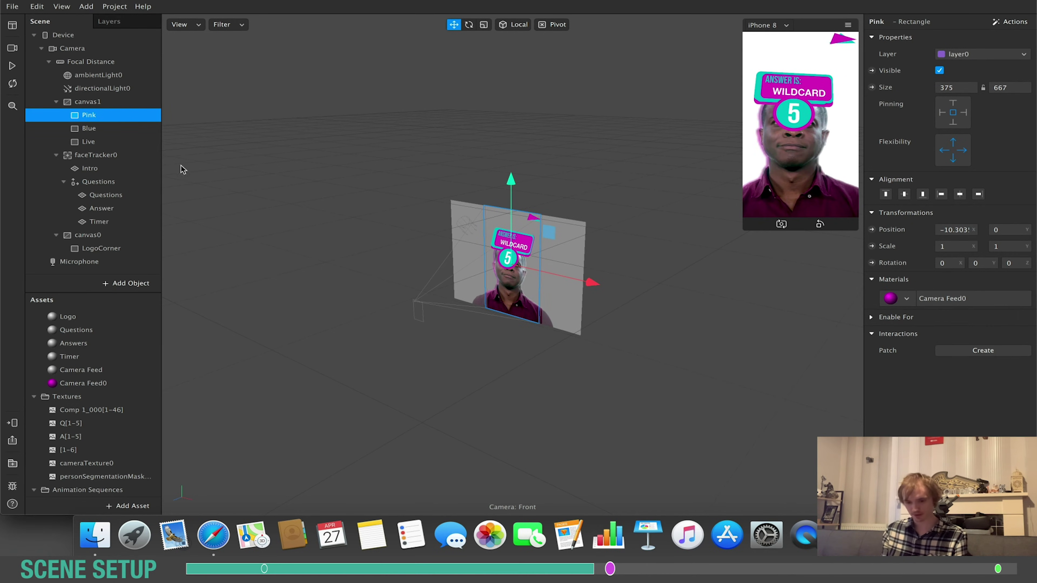
Duplicate the original Camera Feed material again and open the new copy's properties.
click(99, 129)
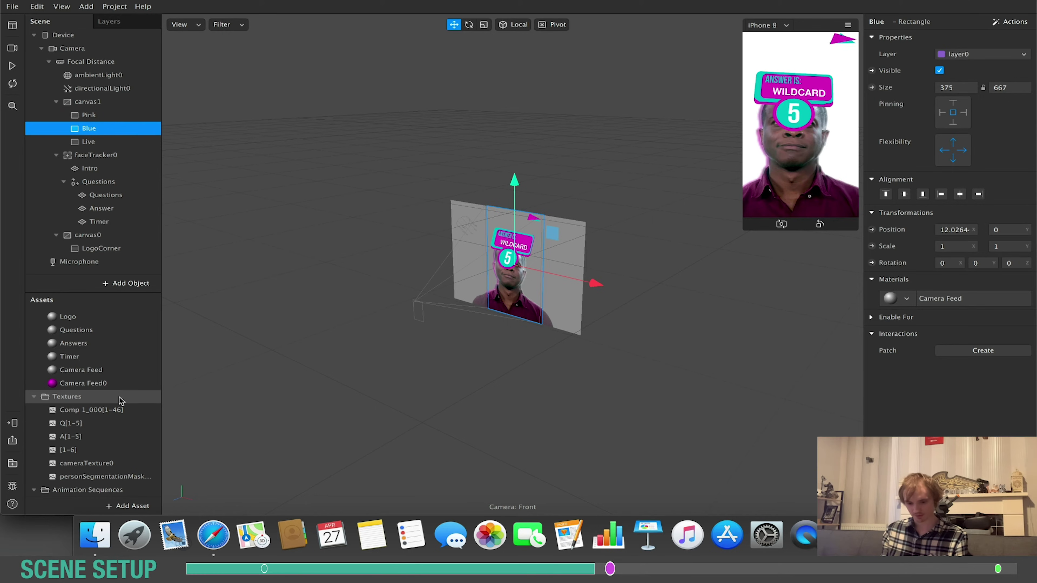
double_click(94, 372)
key(super+d)
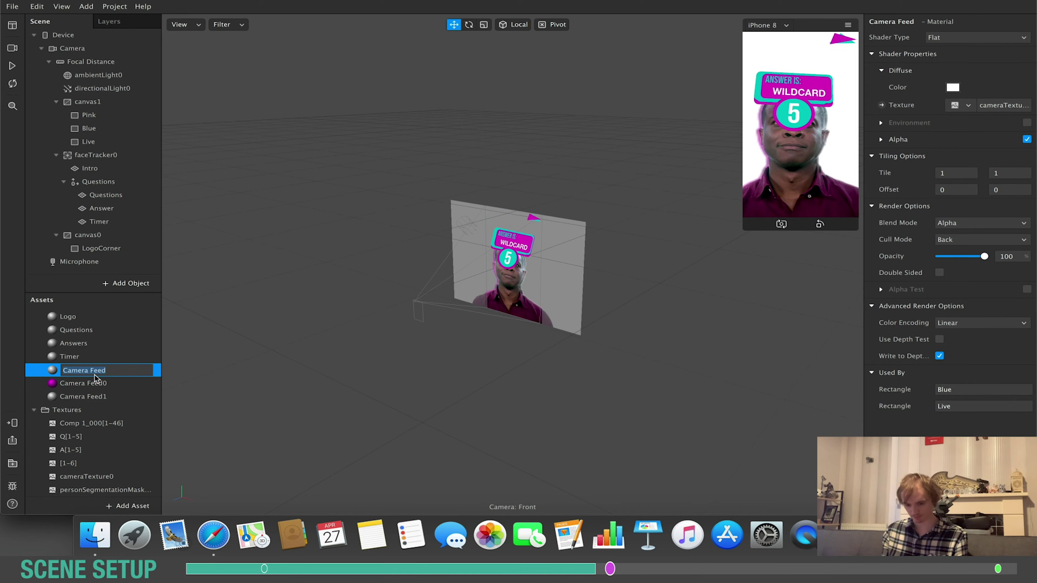
click(74, 405)
click(82, 394)
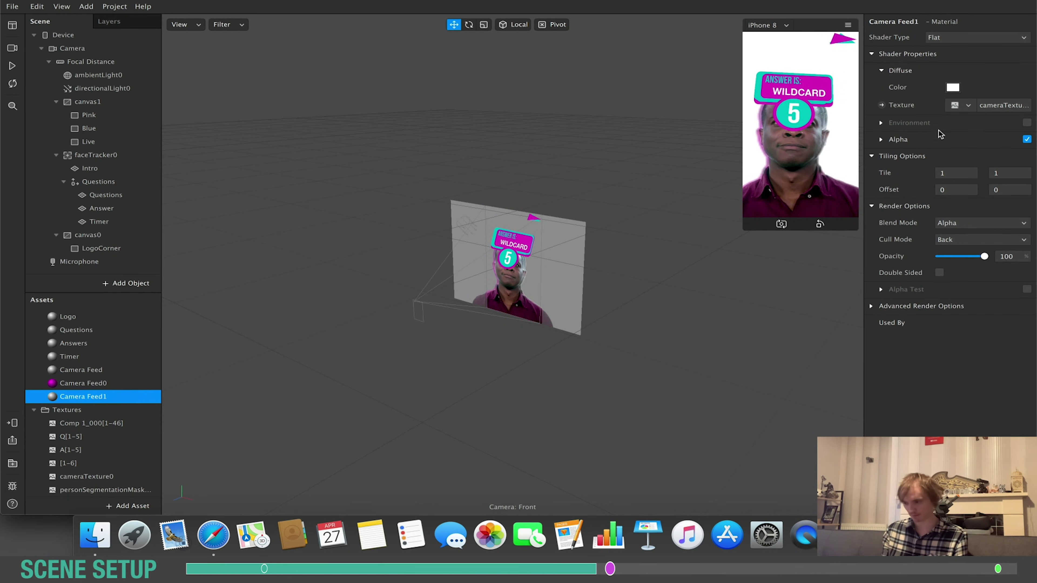
Set the diffuse color of the Camera Feed1 material to bright turquoise.
click(953, 87)
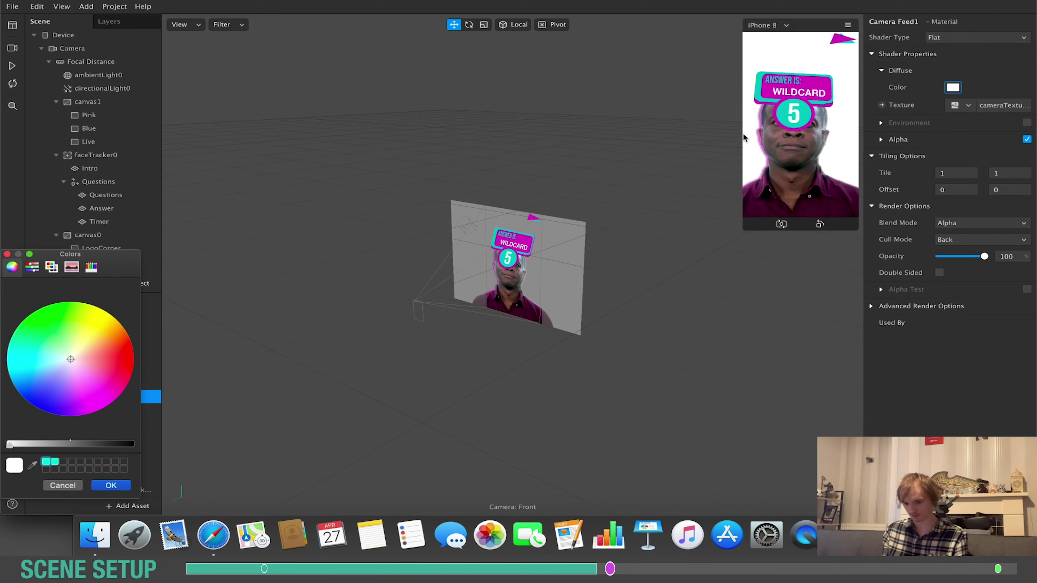
click(50, 383)
drag(60, 375, 21, 356)
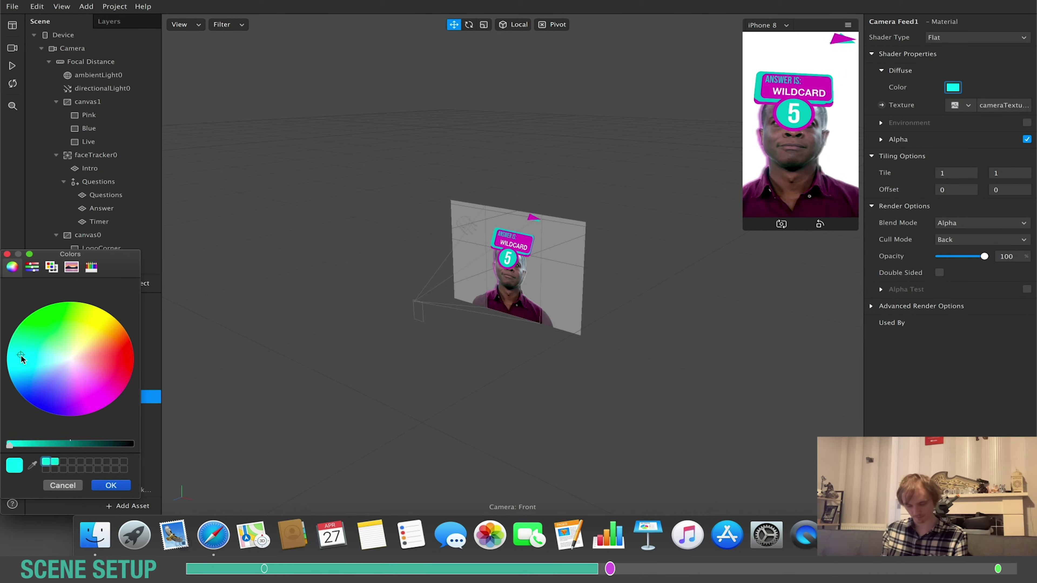
click(116, 486)
Assign the Camera Feed1 material to the Blue rectangle in canvas1.
click(124, 130)
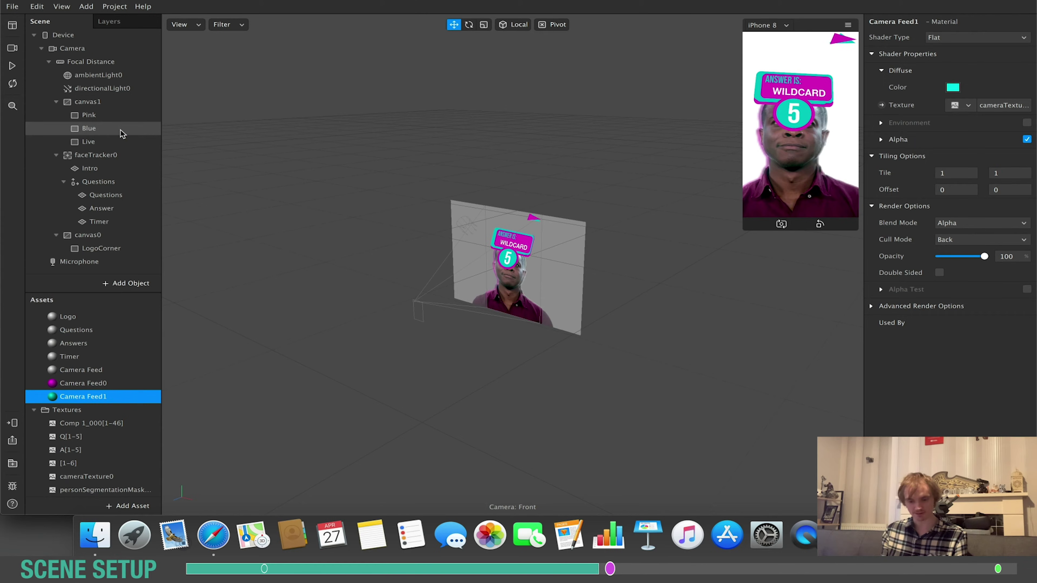
click(902, 299)
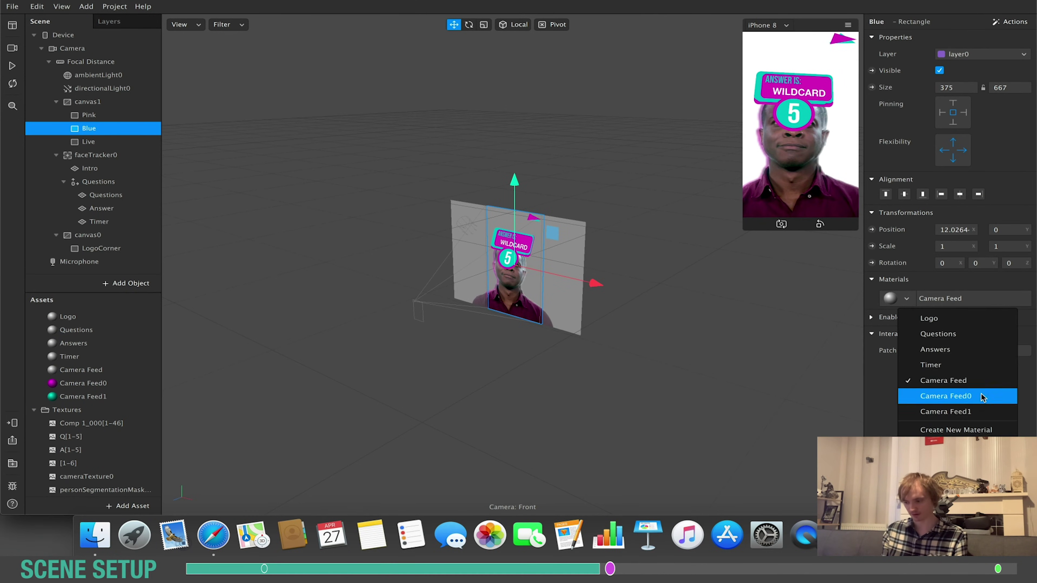
click(958, 411)
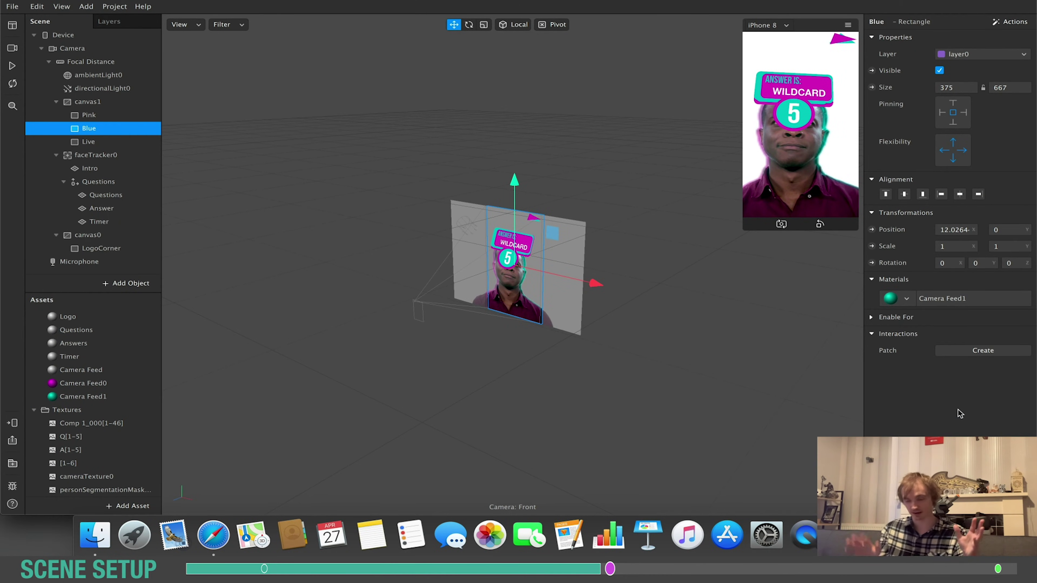
Set the Camera Feed1 material's opacity to 54% and resume playback of the preview video.
click(83, 396)
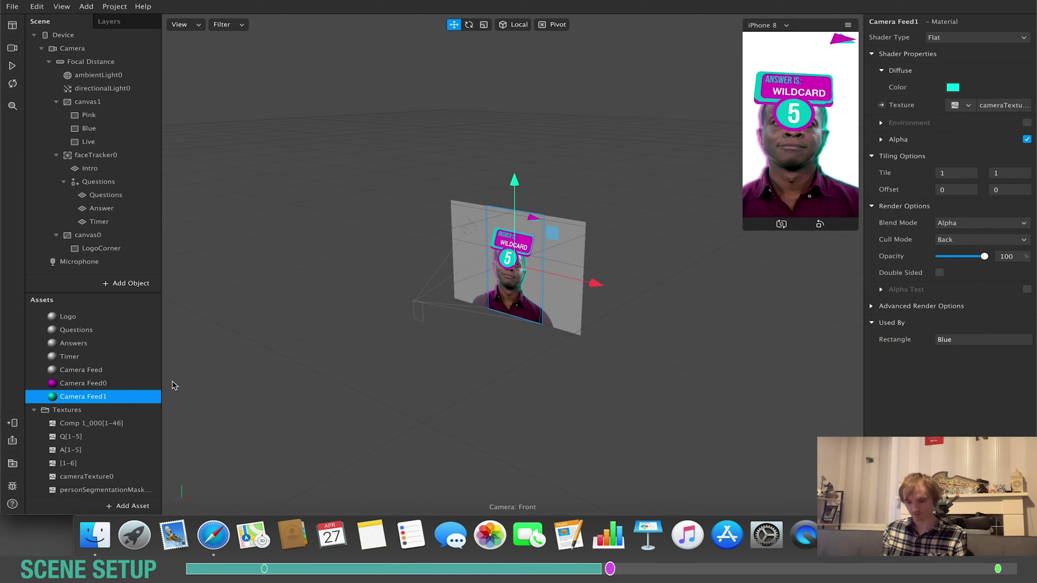
drag(961, 260, 965, 260)
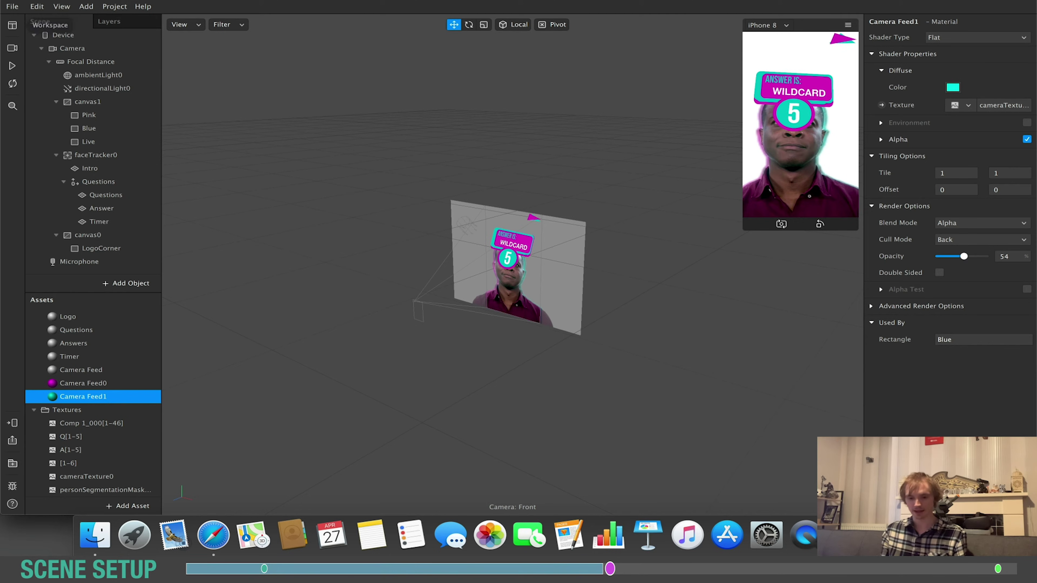
click(12, 64)
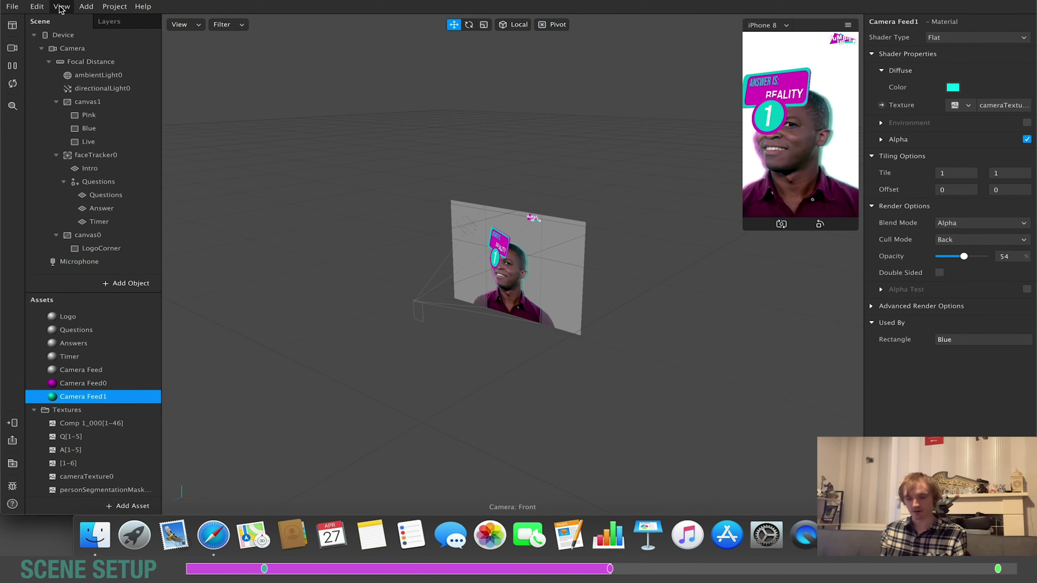
Show the Patch Editor and enlarge it to about half of the workspace height.
click(86, 6)
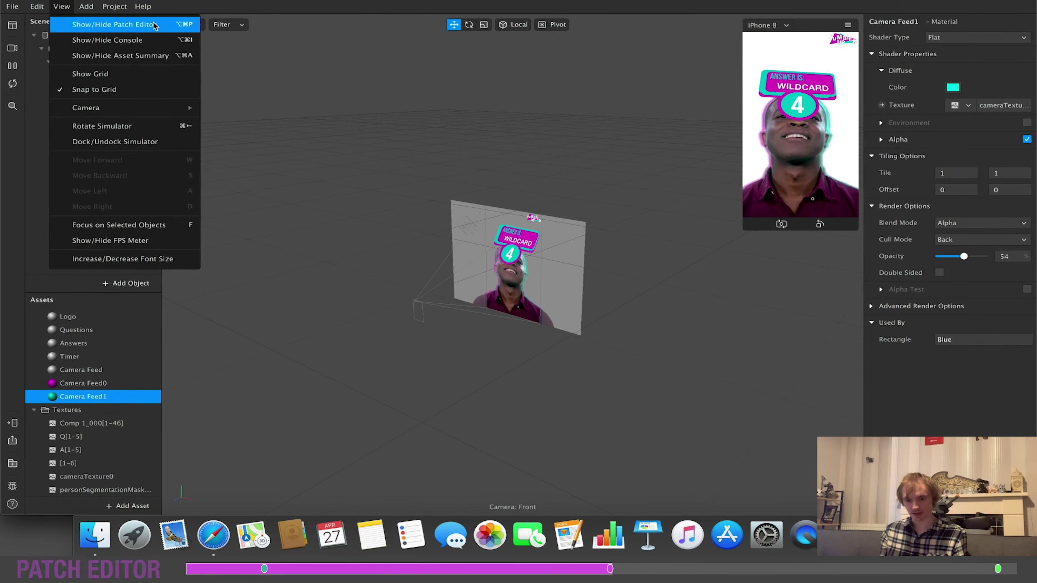
click(143, 25)
drag(456, 349, 458, 254)
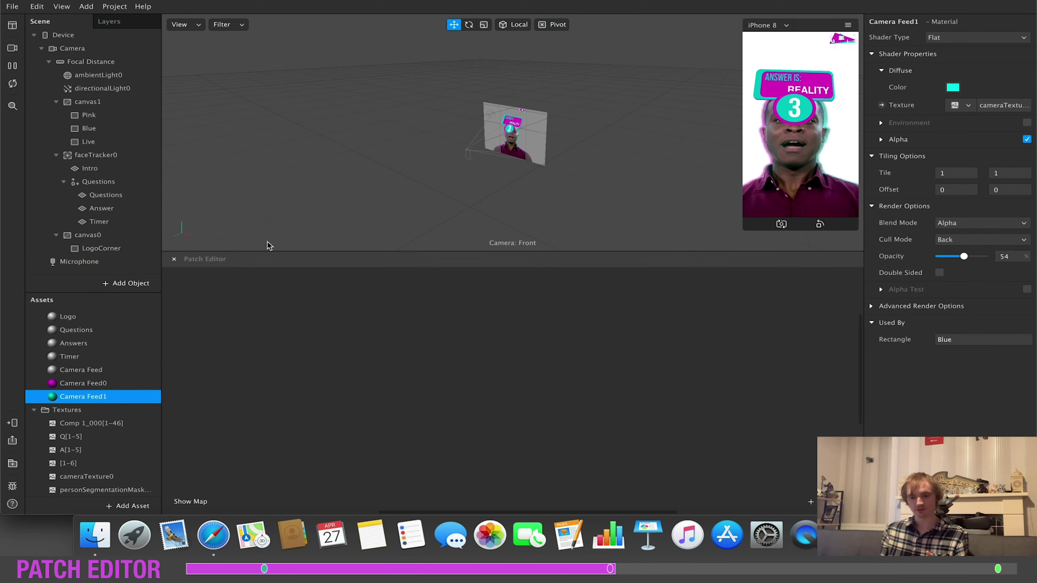
Add a patch for the Camera object to the Patch Editor.
click(74, 50)
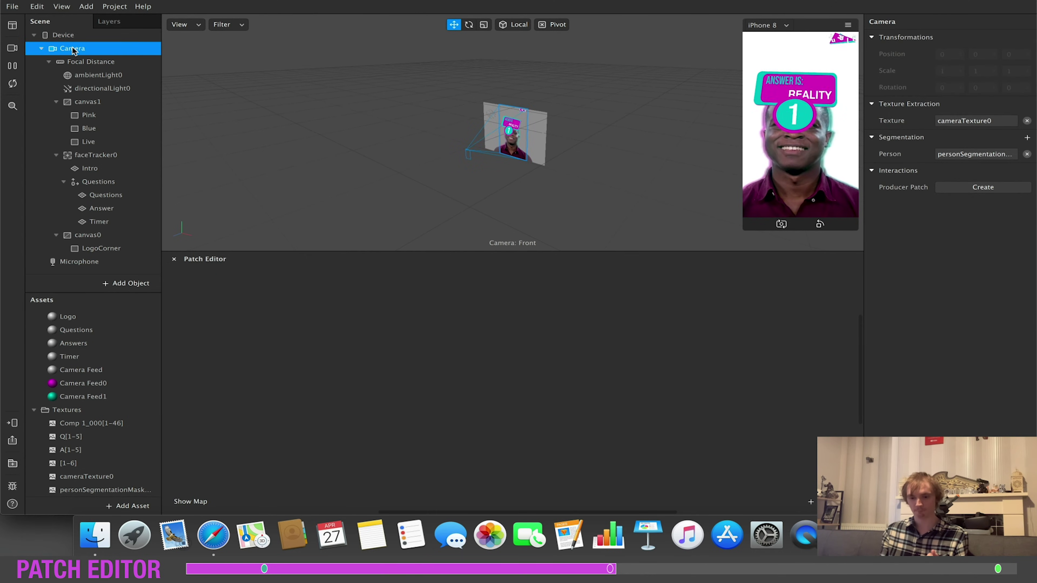
drag(69, 50, 262, 364)
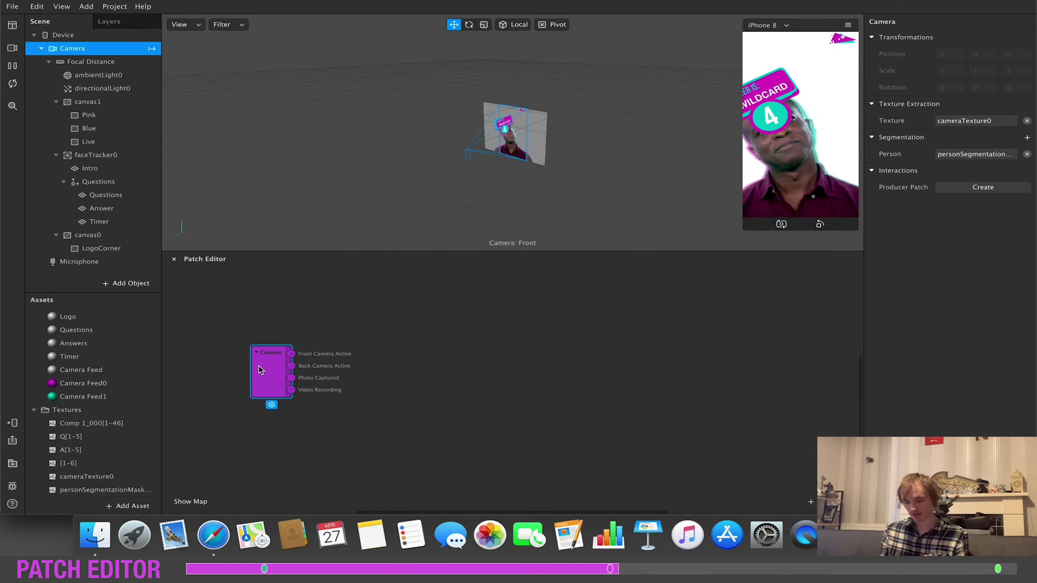
click(397, 382)
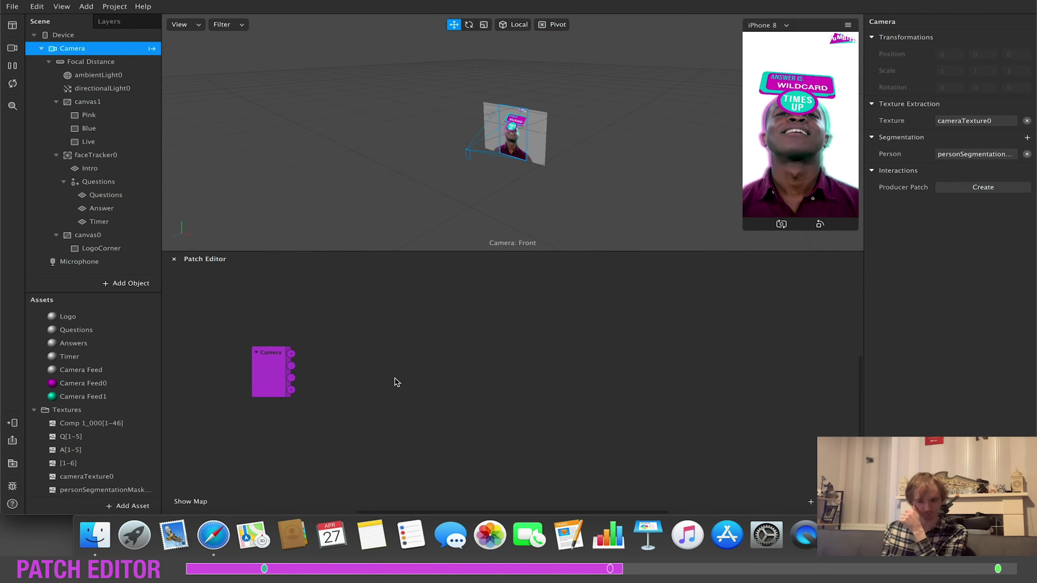
double_click(347, 432)
text(screen)
key(Return)
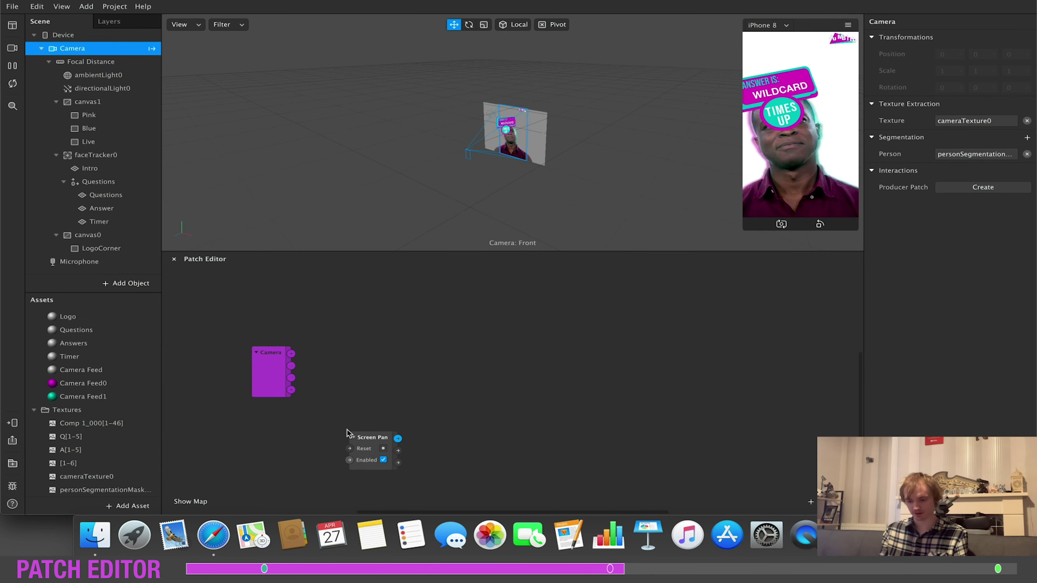
click(362, 436)
key(Delete)
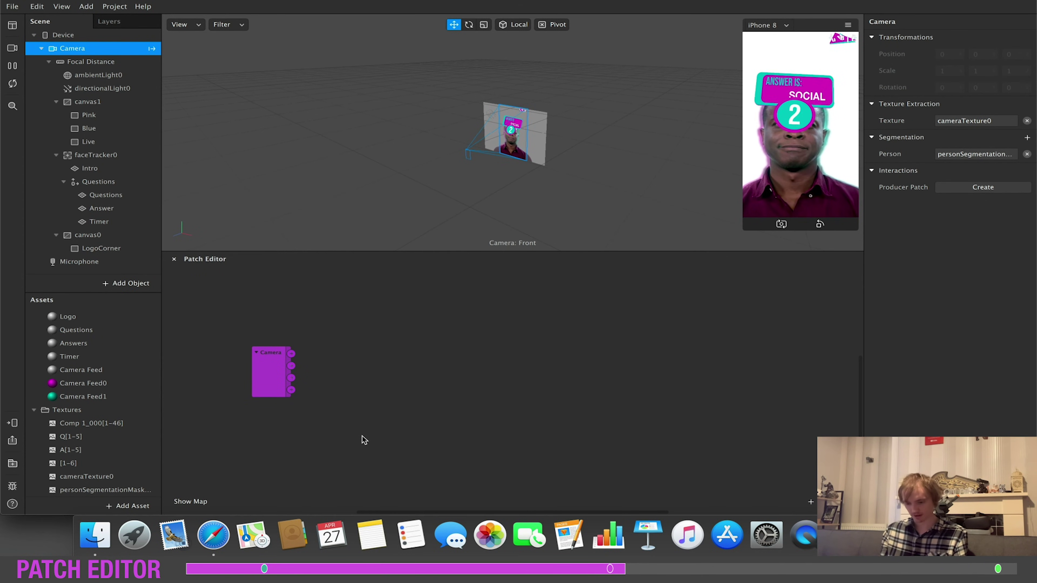
Add a Screen Tap patch and place it directly below the Camera patch.
double_click(363, 440)
text(screen tap)
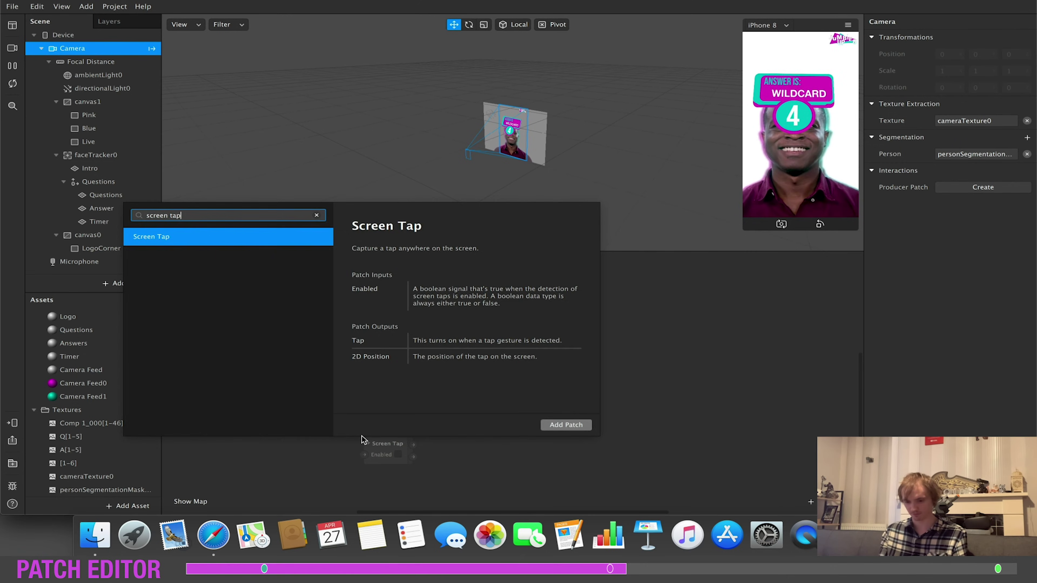
key(Return)
drag(364, 441, 220, 435)
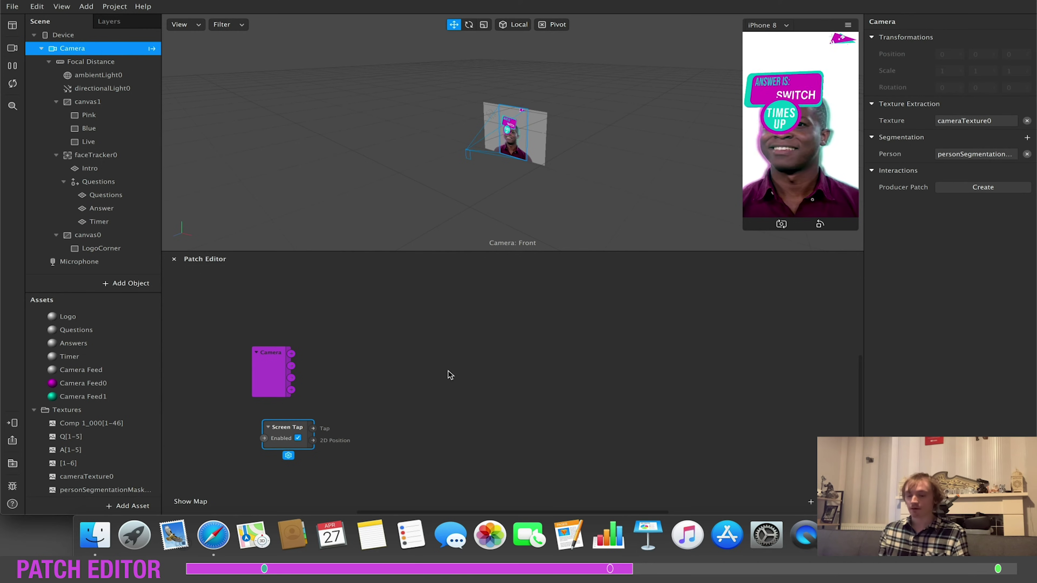
Create a visibility patch for the Questions plane and place it above and to the right of the Camera patch.
scroll(418, 359, up, 2)
scroll(419, 359, right, 2)
scroll(418, 359, left, 1)
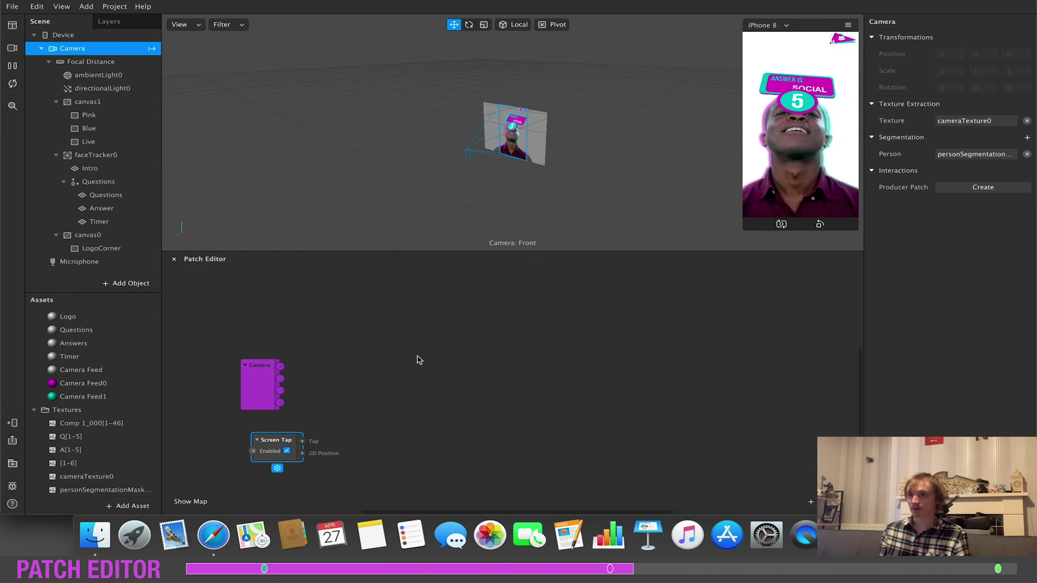
click(98, 195)
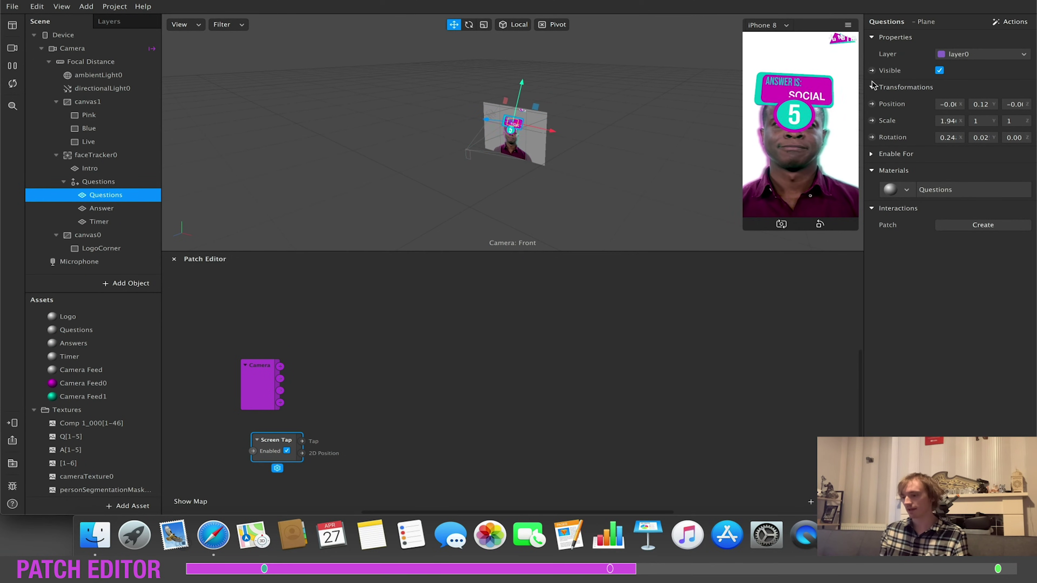
click(871, 71)
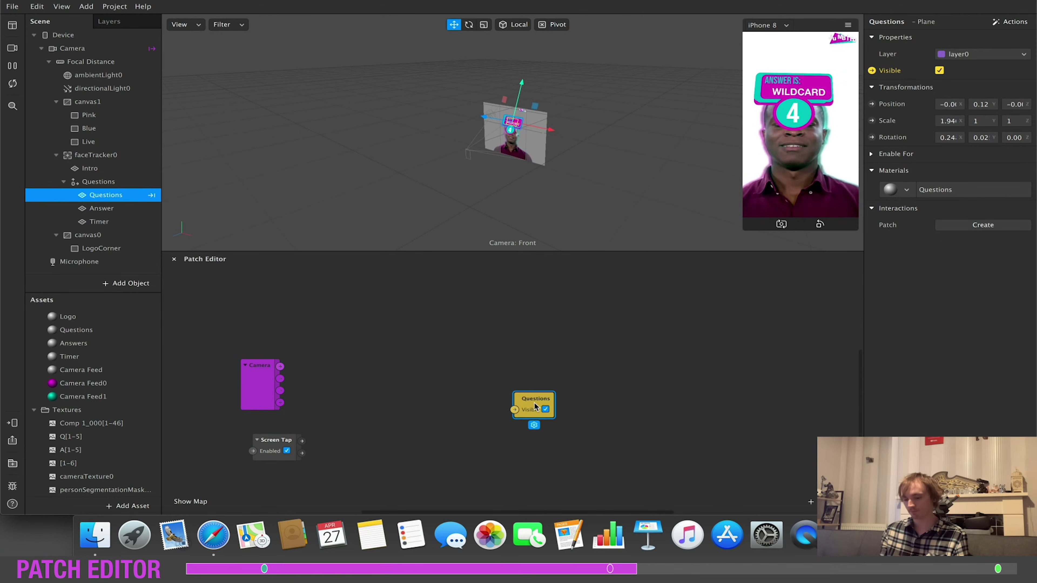
drag(530, 393, 507, 329)
Create visibility patches for the Answer and Timer planes, placing Answer far to the right and Timer below the Questions patch.
click(100, 209)
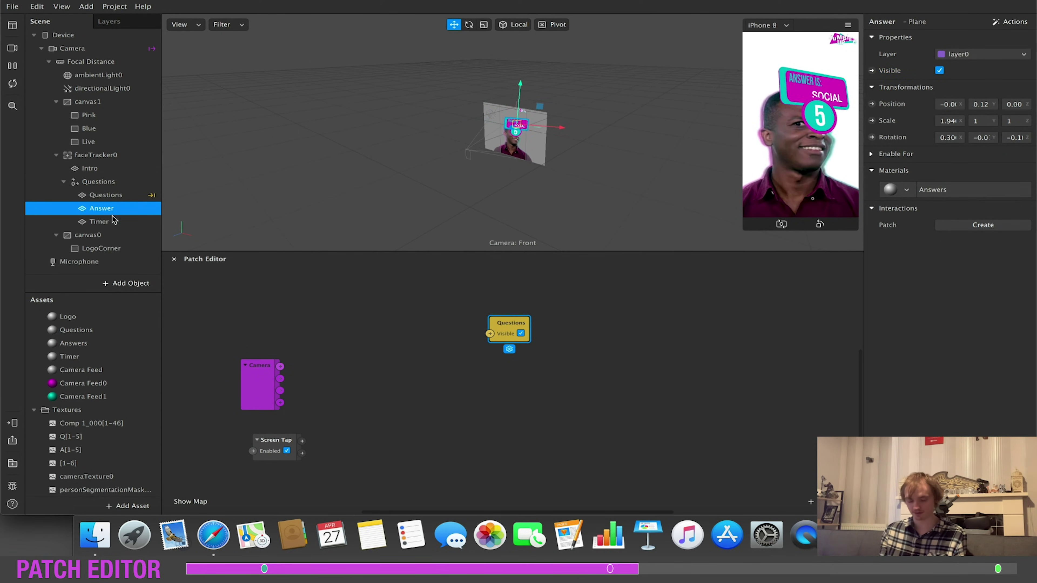
shift+click(99, 222)
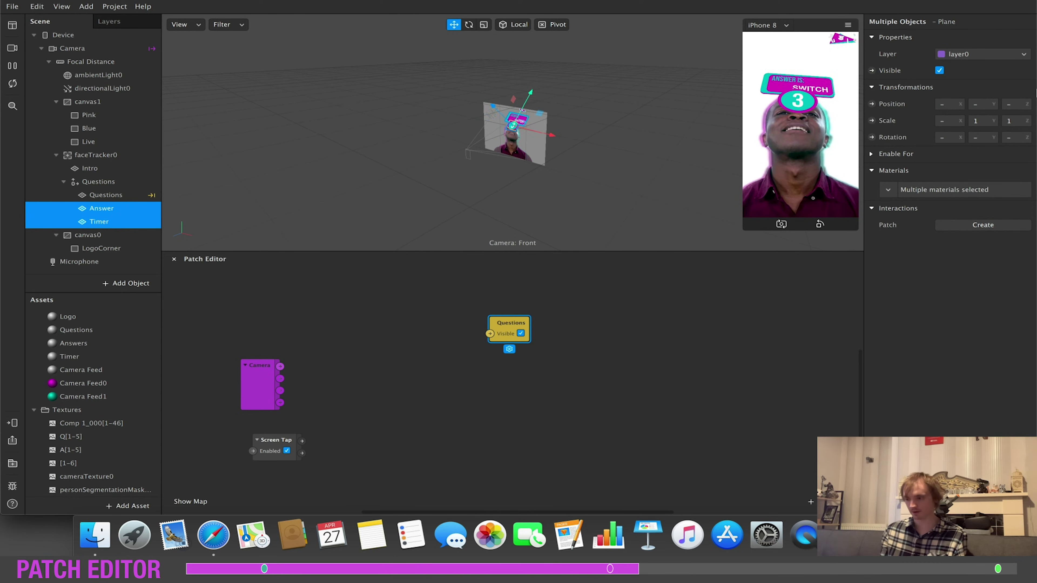
click(872, 71)
drag(533, 407, 513, 357)
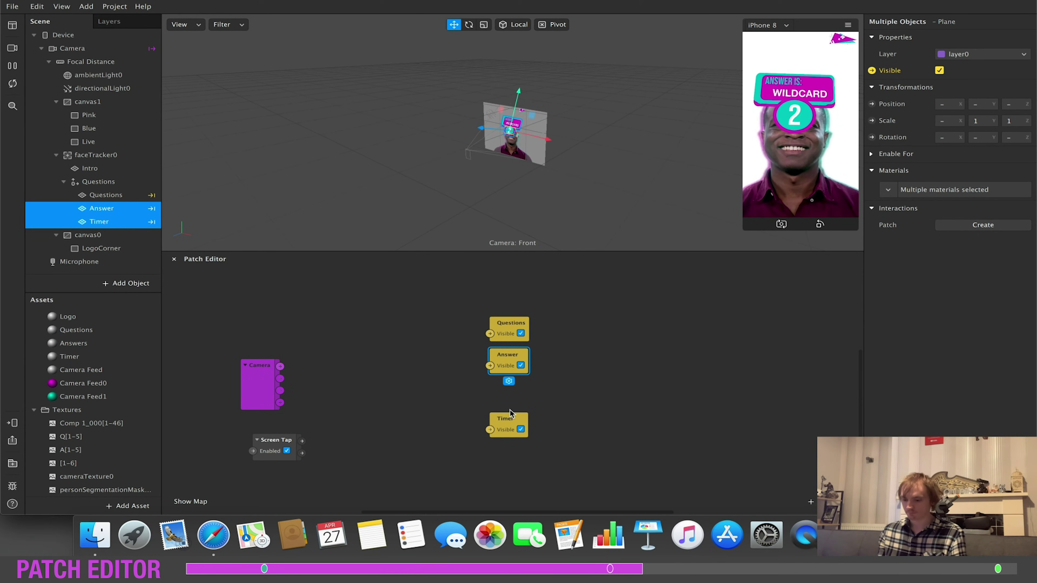
drag(511, 413, 827, 401)
click(508, 359)
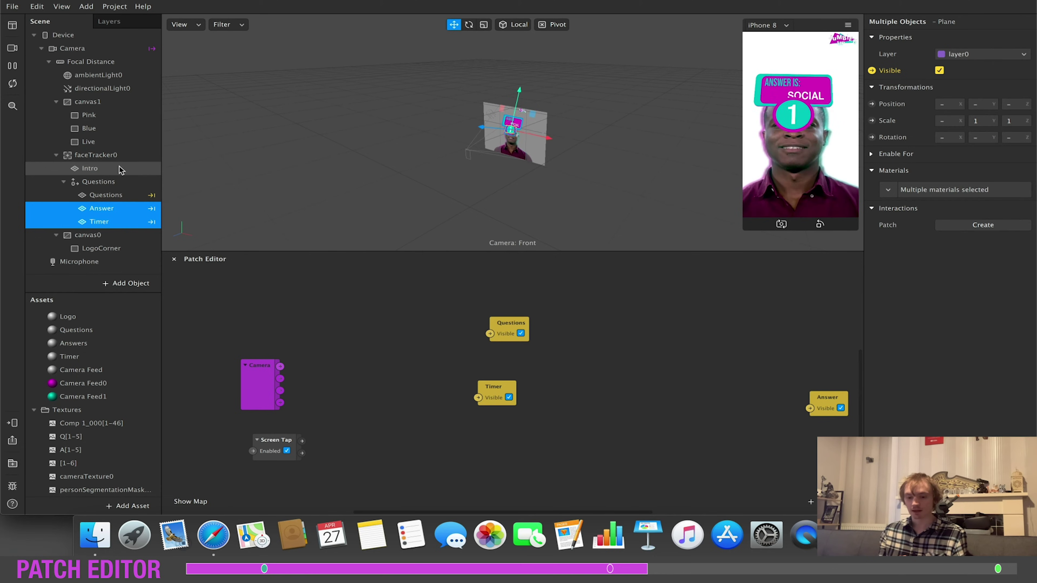
Create a visibility patch for the Intro plane and place it just below the Timer patch.
click(94, 169)
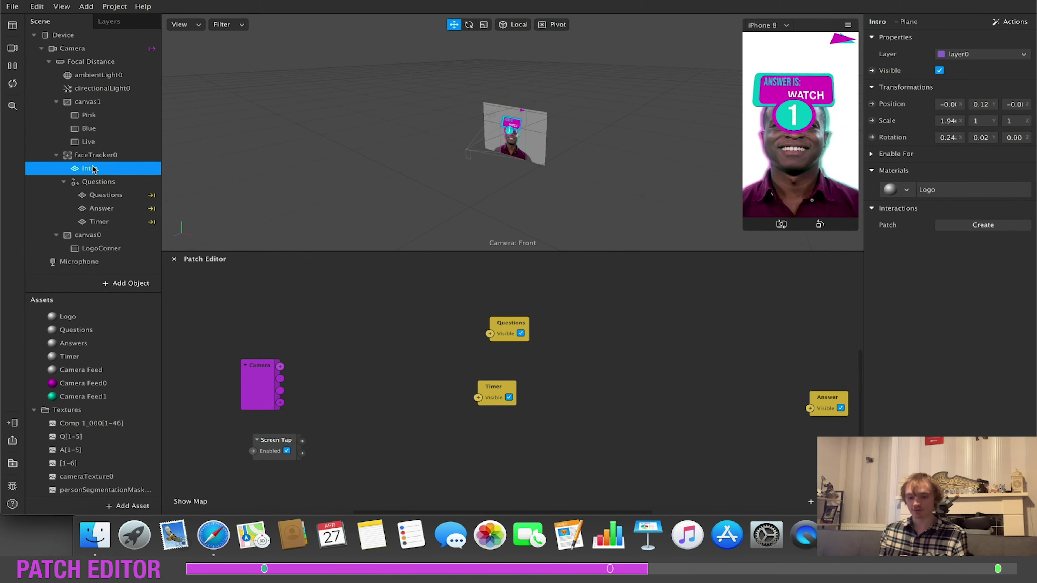
click(871, 70)
click(539, 402)
drag(539, 402, 531, 424)
click(581, 388)
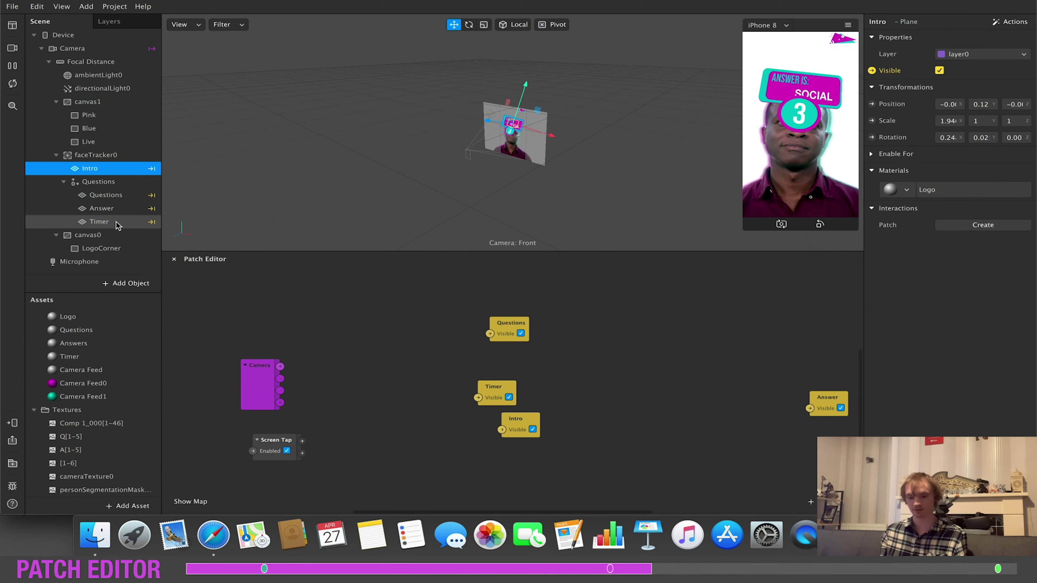
Create a visibility patch for canvas0 and stack Timer, Questions and canvas0 in a column above the Intro patch.
click(83, 236)
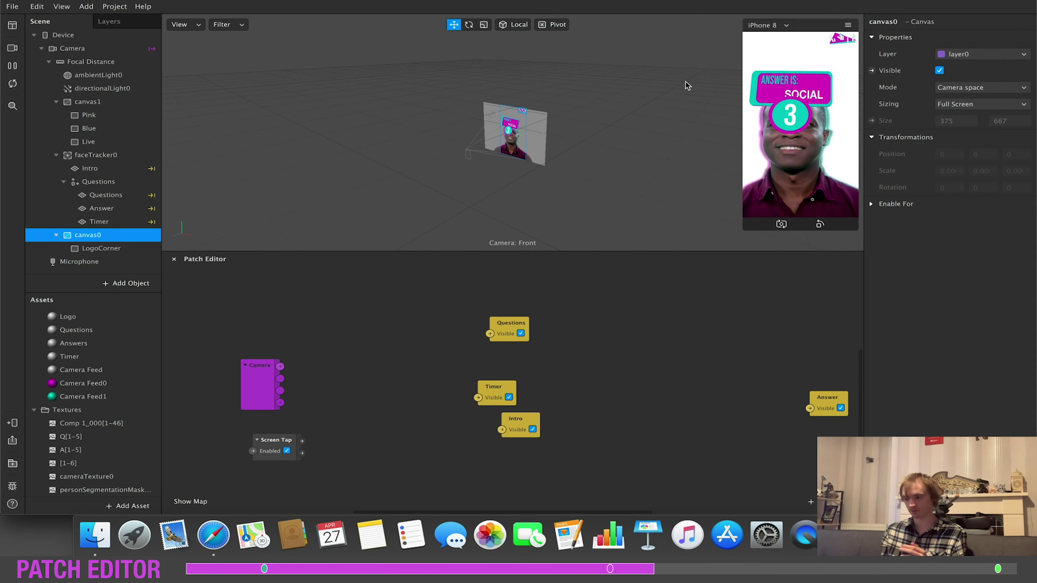
click(871, 71)
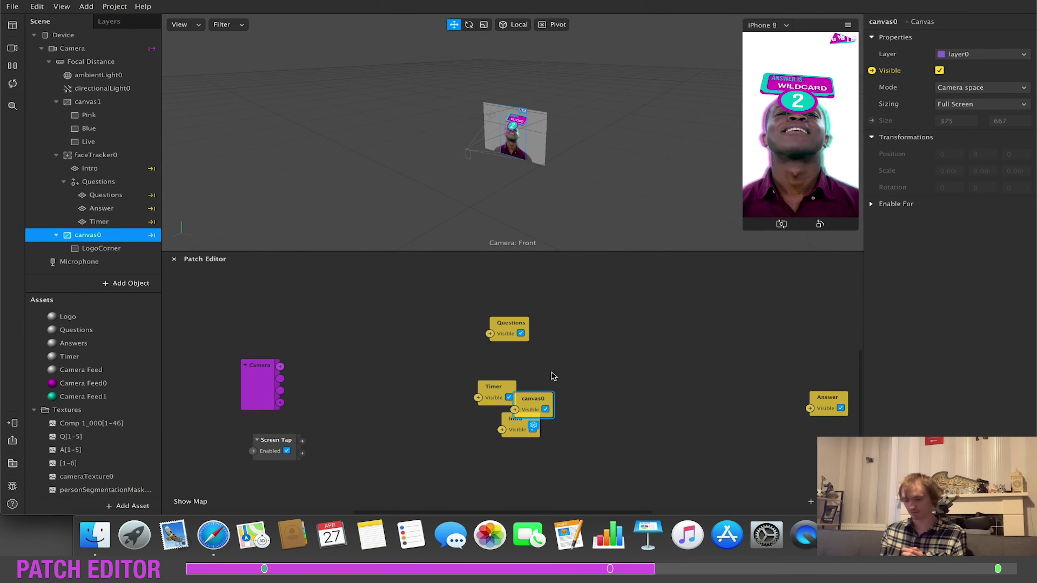
drag(511, 334, 581, 371)
drag(489, 392, 514, 285)
drag(539, 345, 493, 297)
drag(531, 391, 517, 348)
click(399, 353)
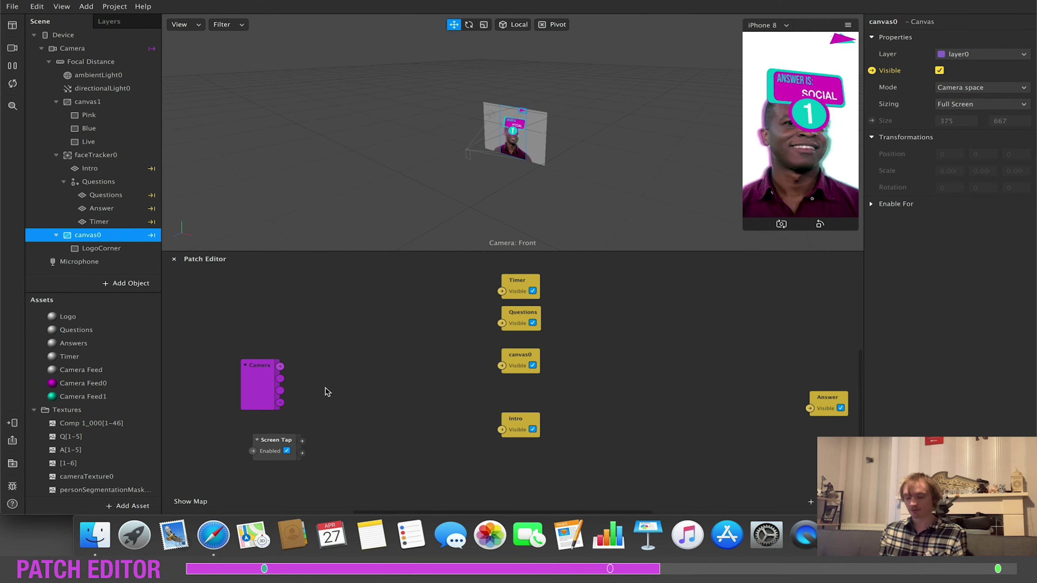
Add a Delay patch fed by the Camera patch's Video Recording output and set its duration to 3.
drag(280, 402, 353, 319)
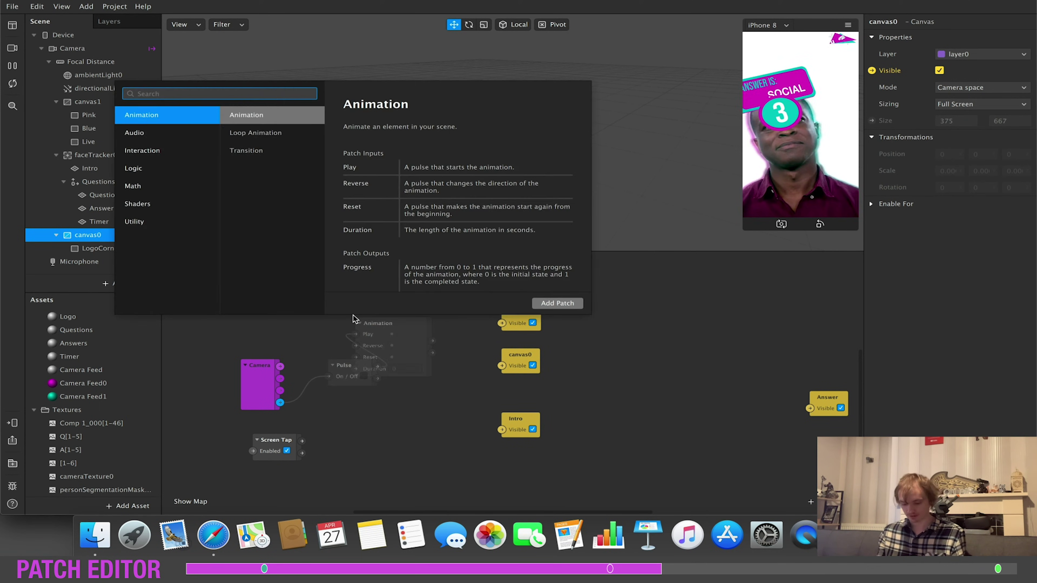
text(delay)
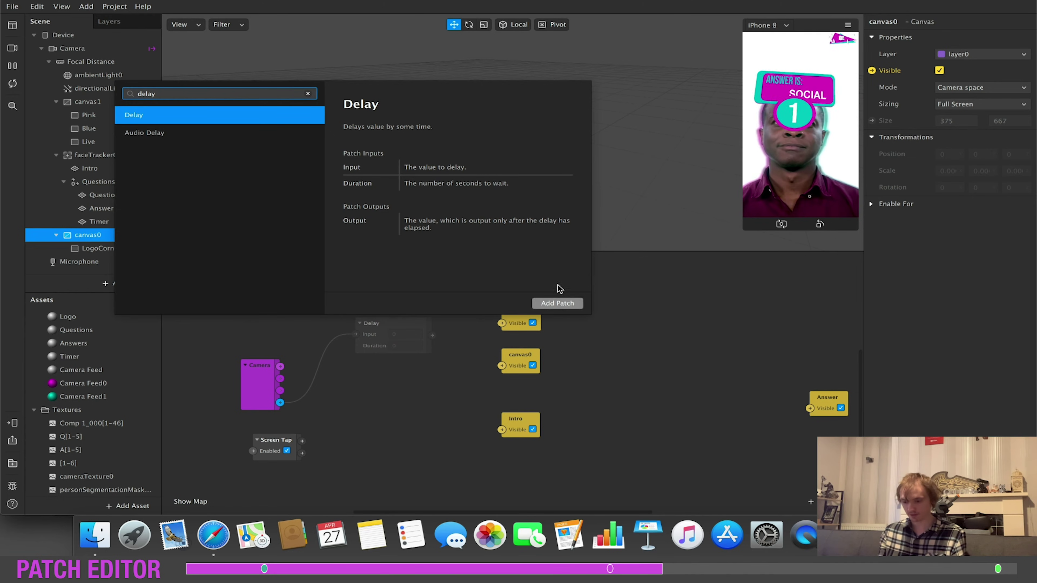
click(552, 303)
drag(415, 321, 418, 287)
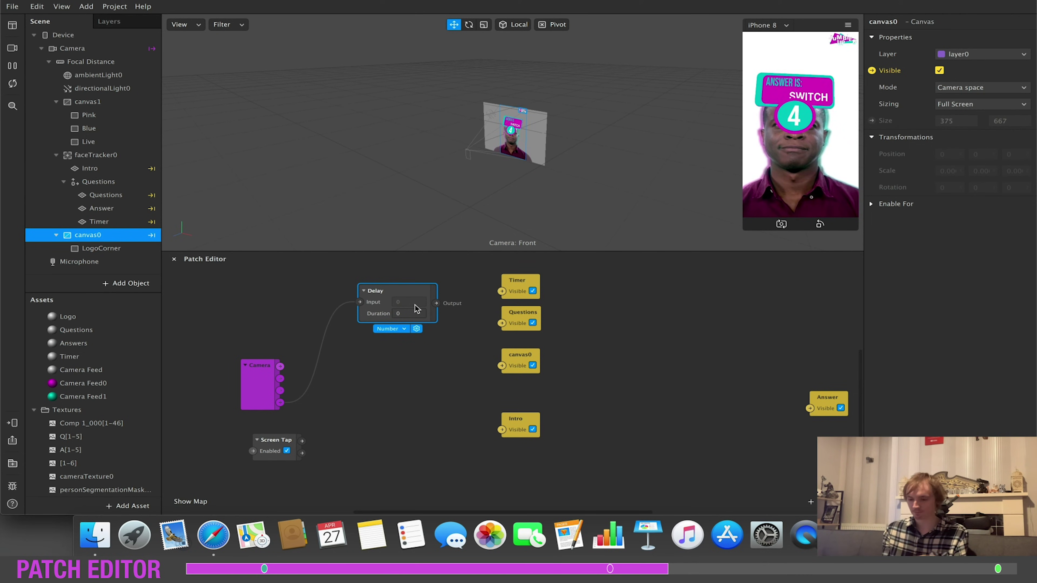
click(397, 313)
text(3)
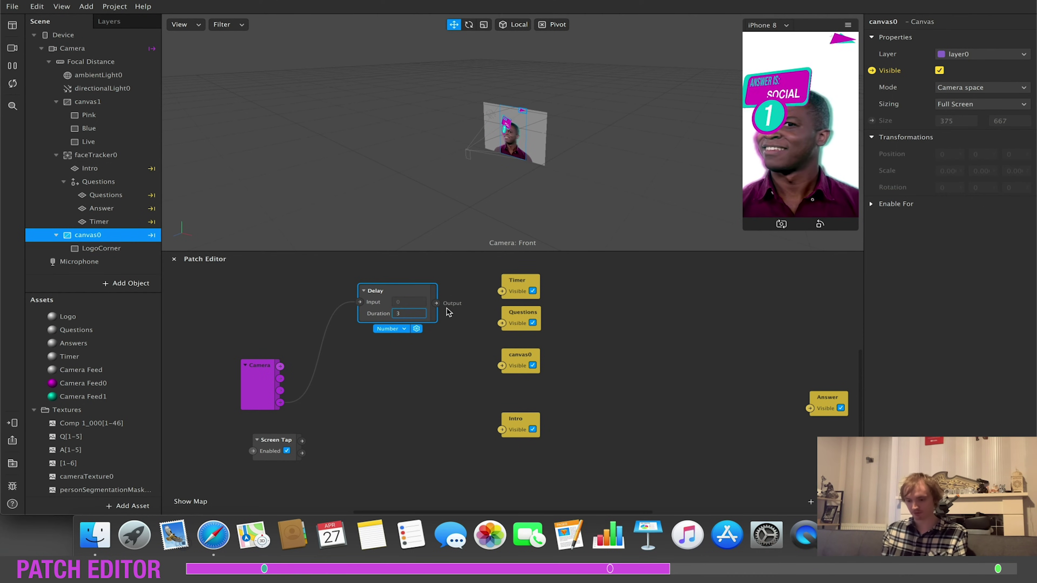
Connect the Delay output to the Timer patch's Visible input and shift the Delay patch slightly upward.
drag(436, 302, 501, 291)
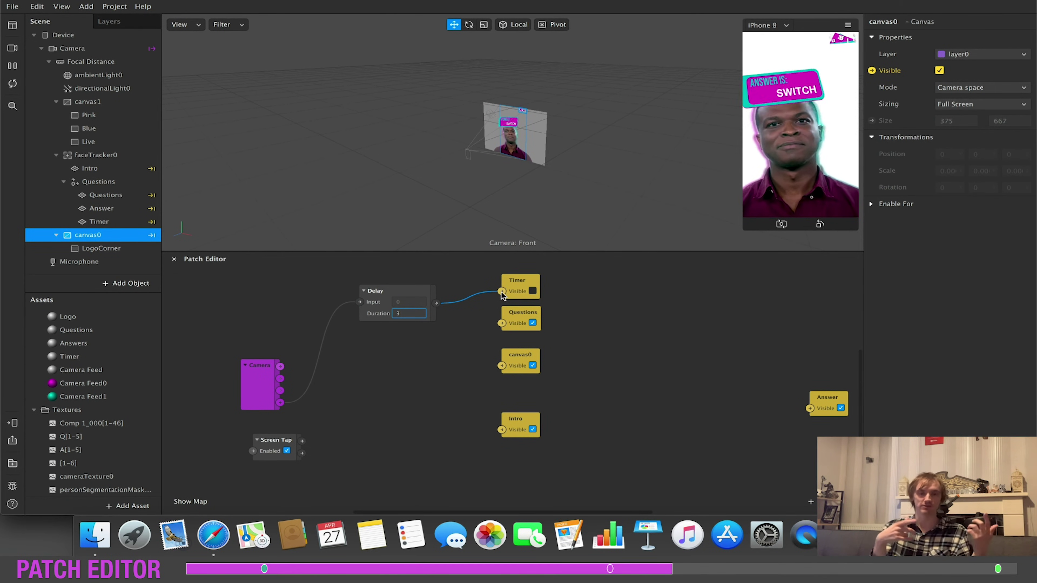
drag(390, 293, 391, 271)
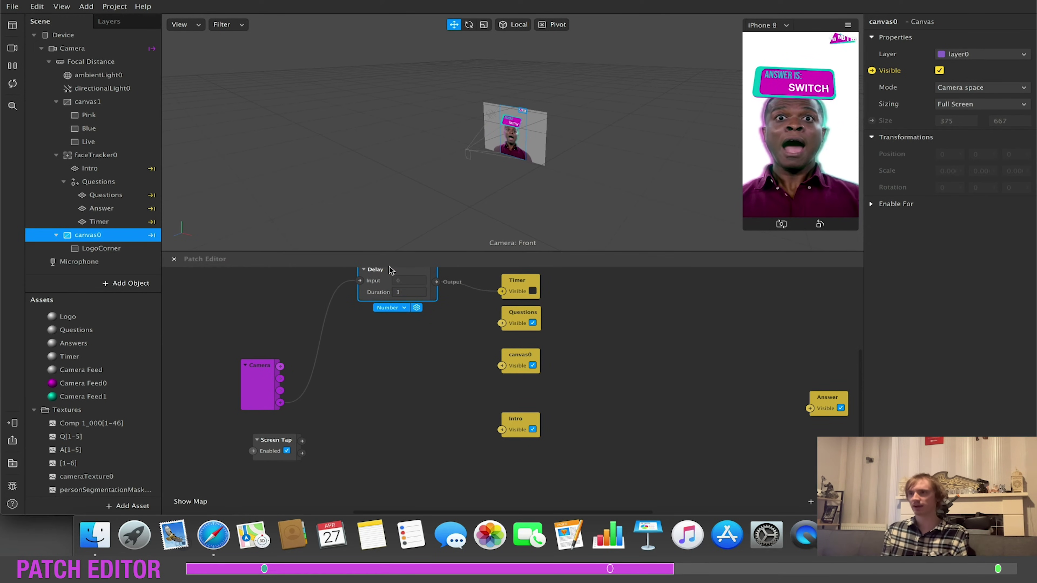
Connect the Camera patch's Video Recording output to the Visible inputs of Questions and canvas0, and move canvas0 up beneath Questions.
click(382, 366)
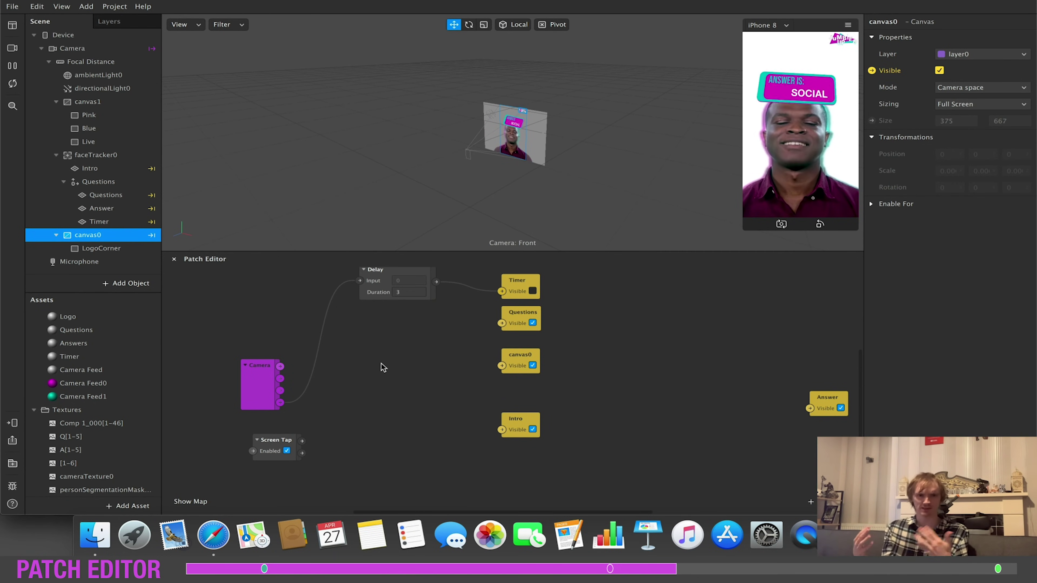
click(430, 364)
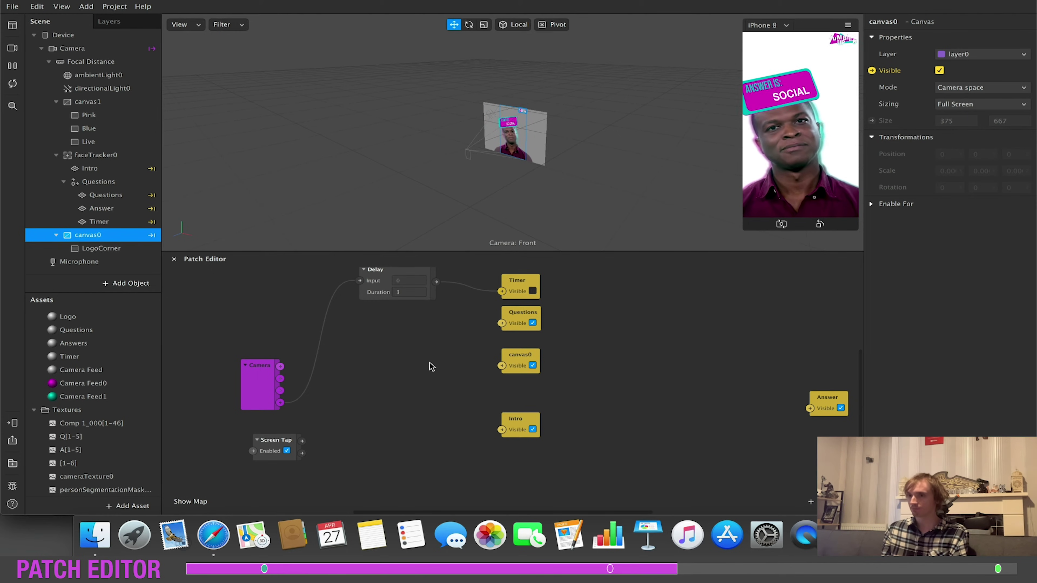
drag(280, 403, 501, 323)
drag(280, 403, 501, 365)
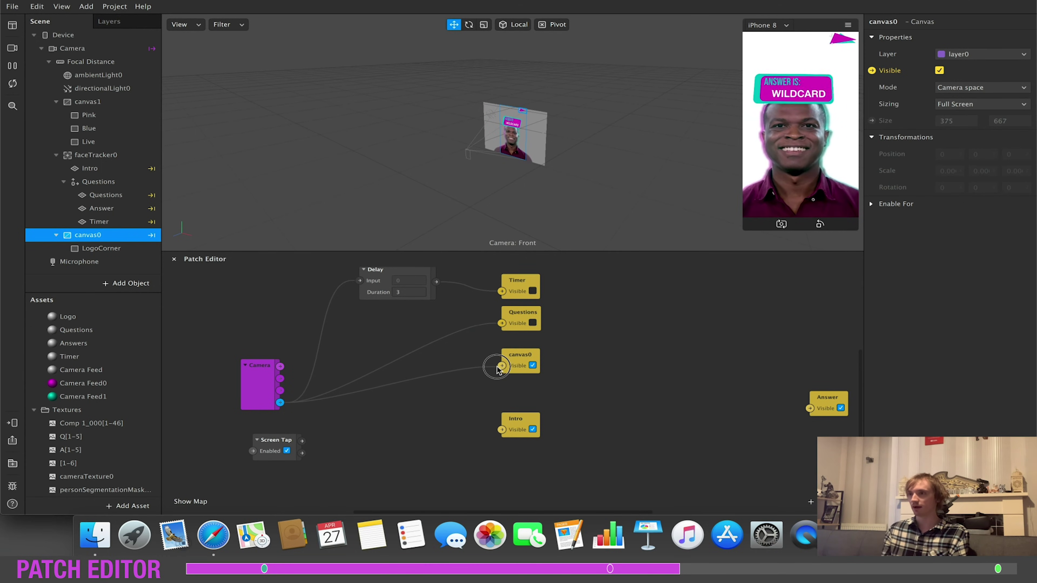
drag(523, 355, 523, 345)
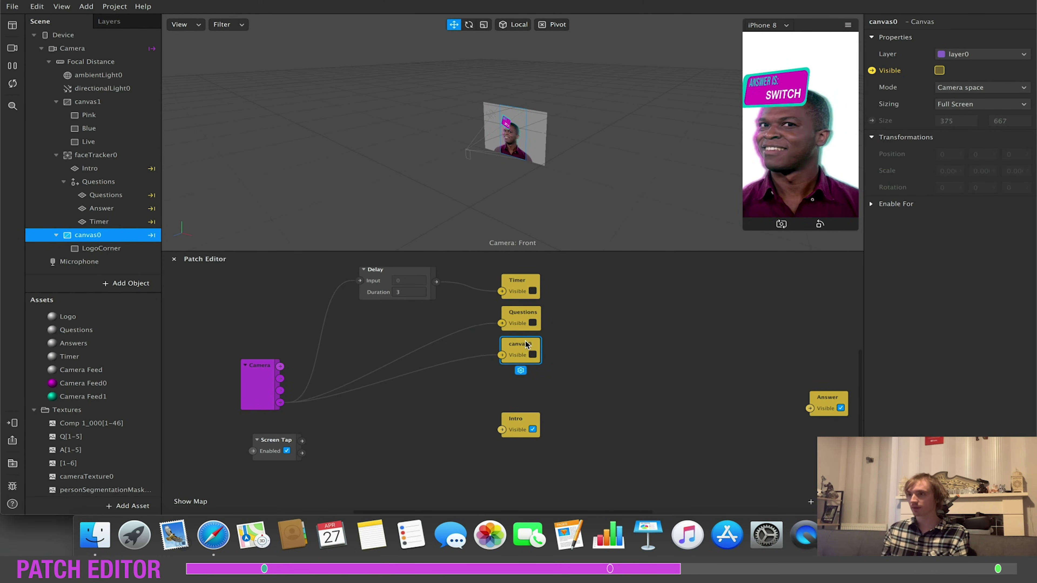
Add a Not patch fed by the Camera's Video Recording output, connect it to Intro's Visible input, and line up the Intro patch.
click(453, 405)
drag(281, 404, 413, 420)
text(not)
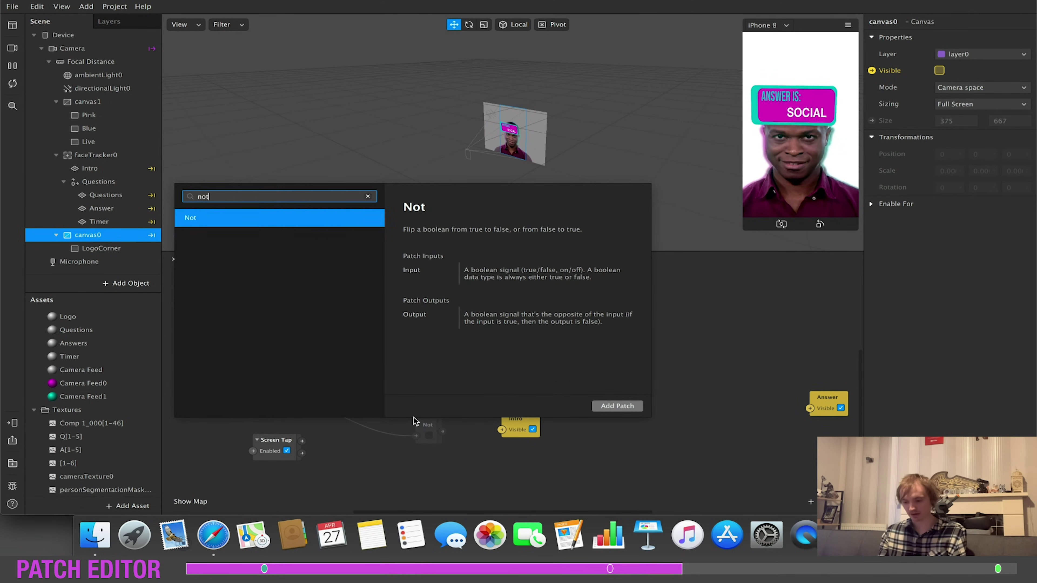
key(Return)
drag(432, 429, 520, 408)
click(17, 83)
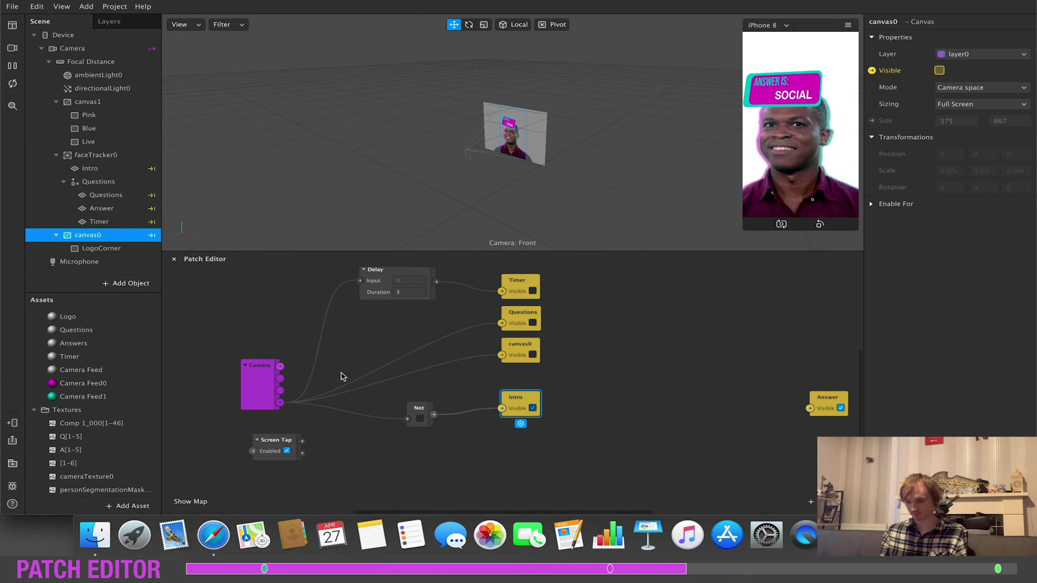
Turn off Visible on the Answer patch and enlarge the Patch Editor's work area.
click(691, 424)
click(840, 407)
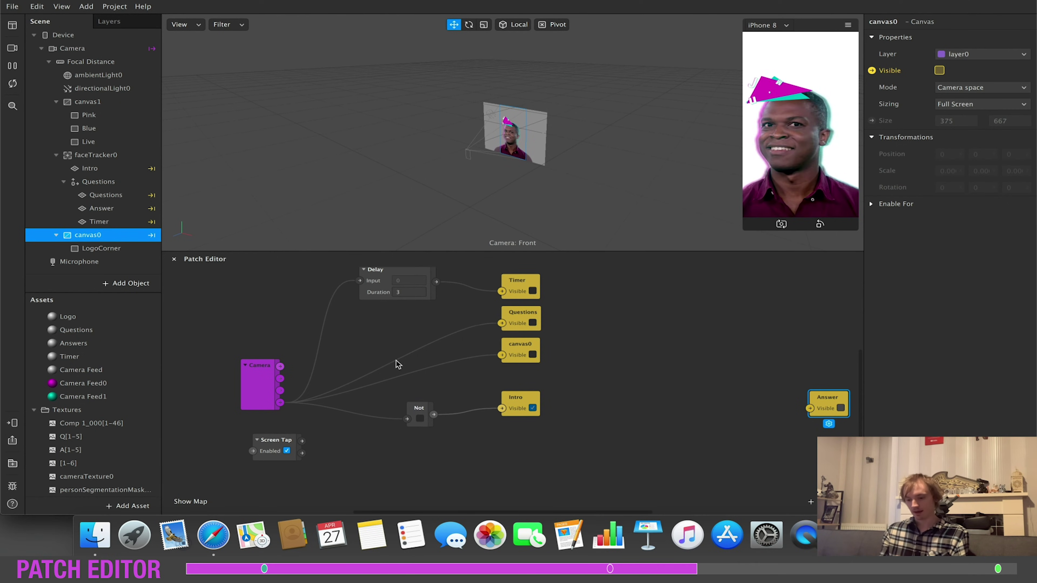
scroll(446, 403, down, 2)
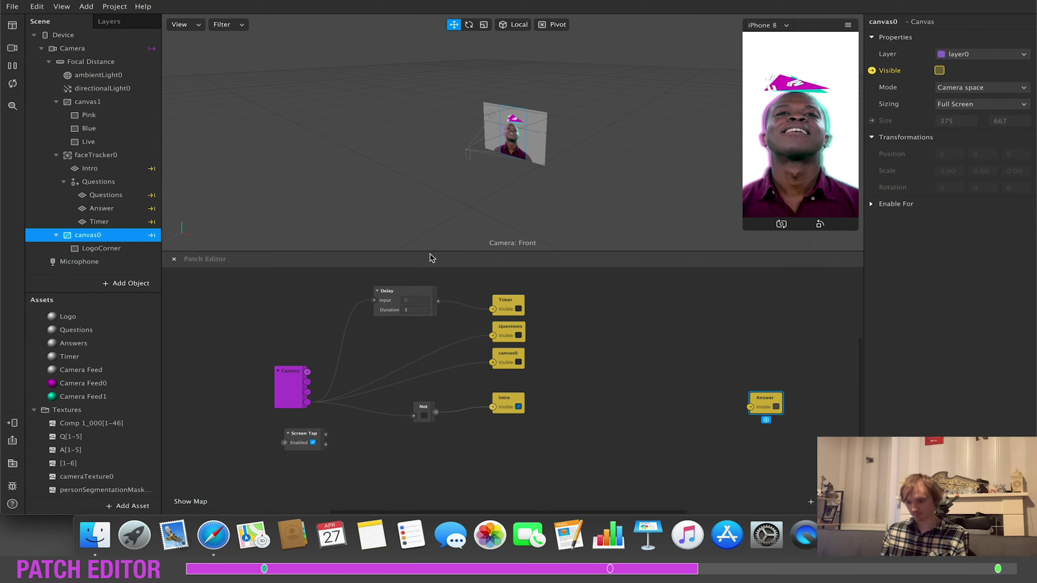
drag(431, 250, 435, 175)
drag(351, 209, 516, 280)
click(493, 332)
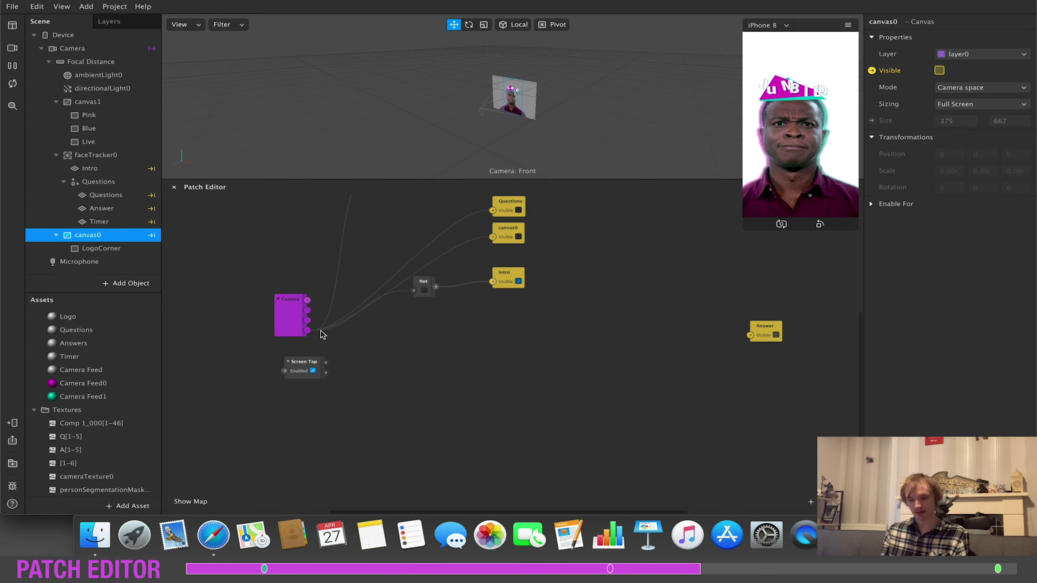
Add a Pulse patch below Not, fed by the Camera's Video Recording output, and move the Screen Tap patch out of the way.
drag(307, 330, 436, 330)
text(pulse)
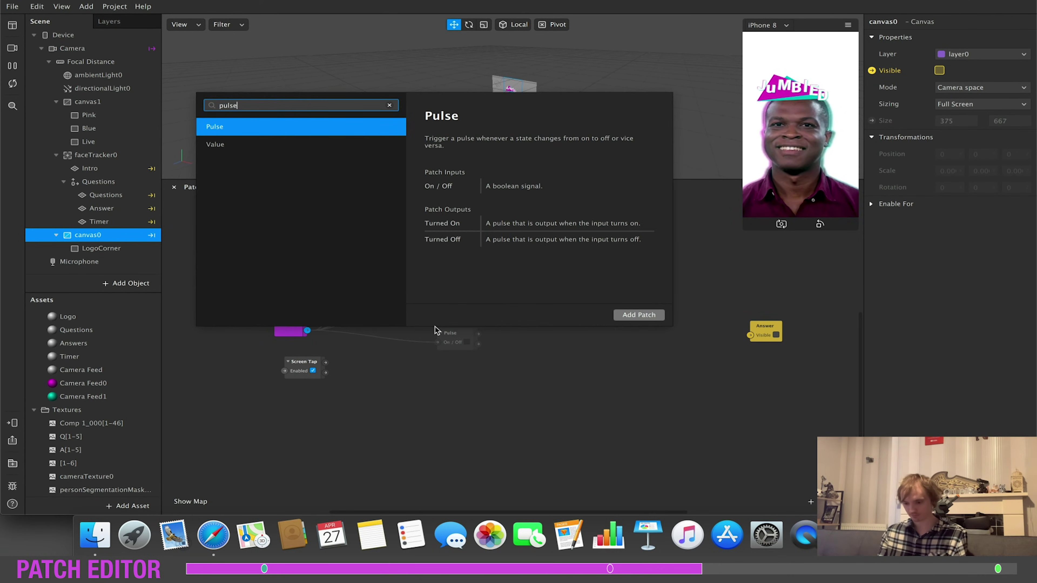
key(Return)
drag(447, 337, 427, 321)
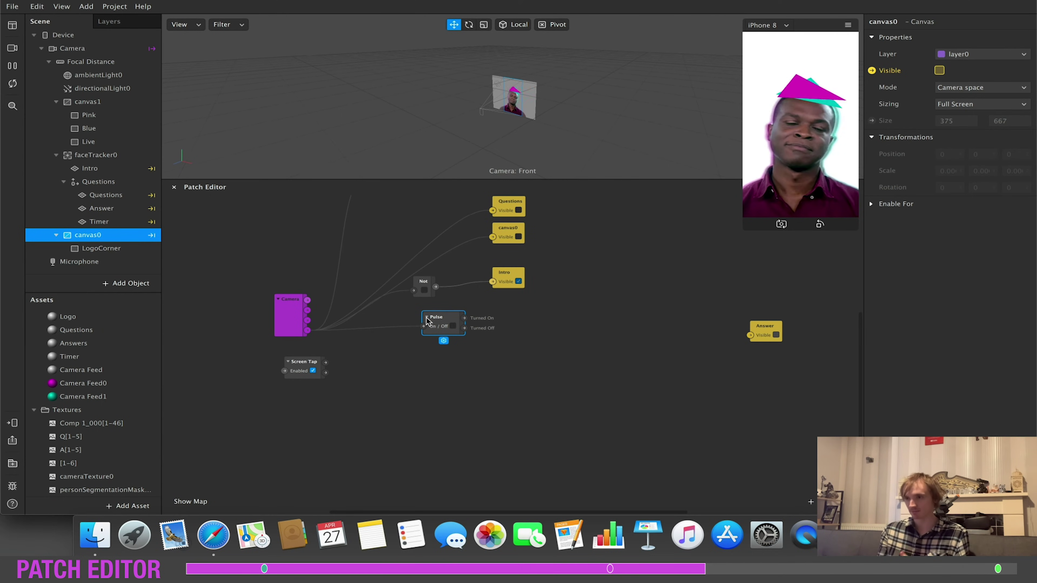
drag(298, 365, 200, 357)
click(316, 400)
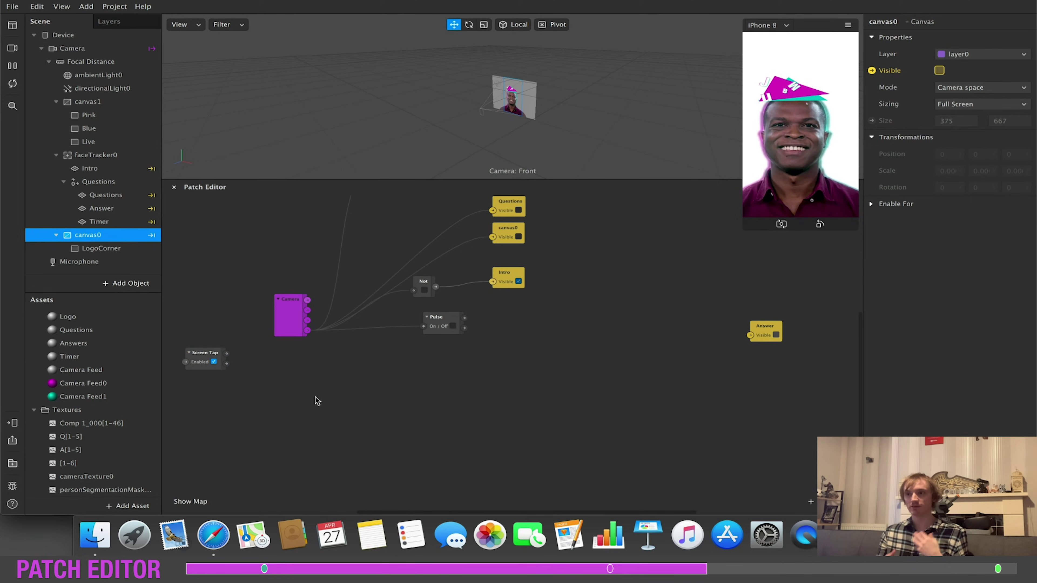
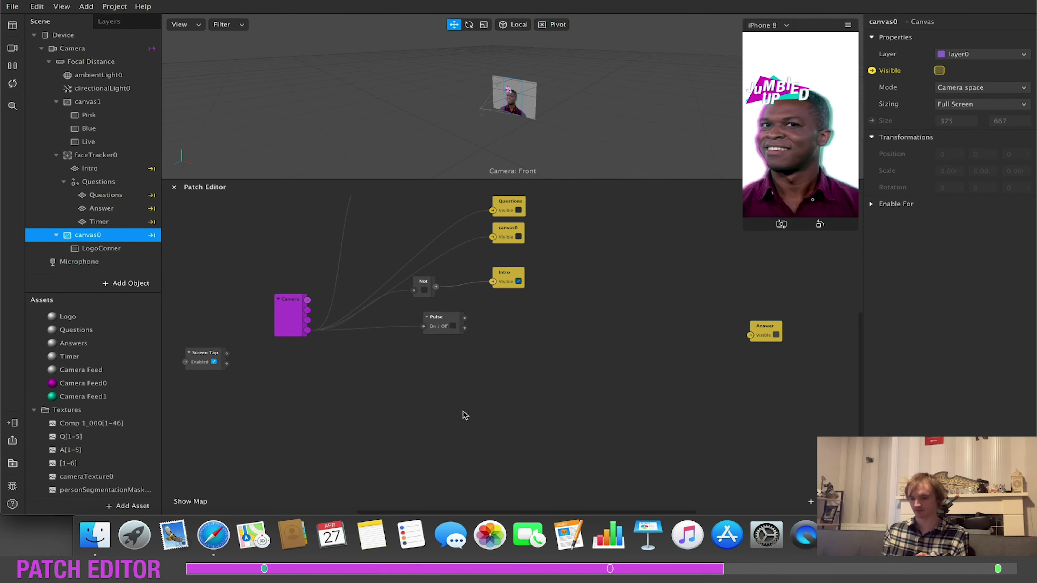
Add a Runtime patch in the empty area below the Camera patch.
double_click(293, 417)
text(r)
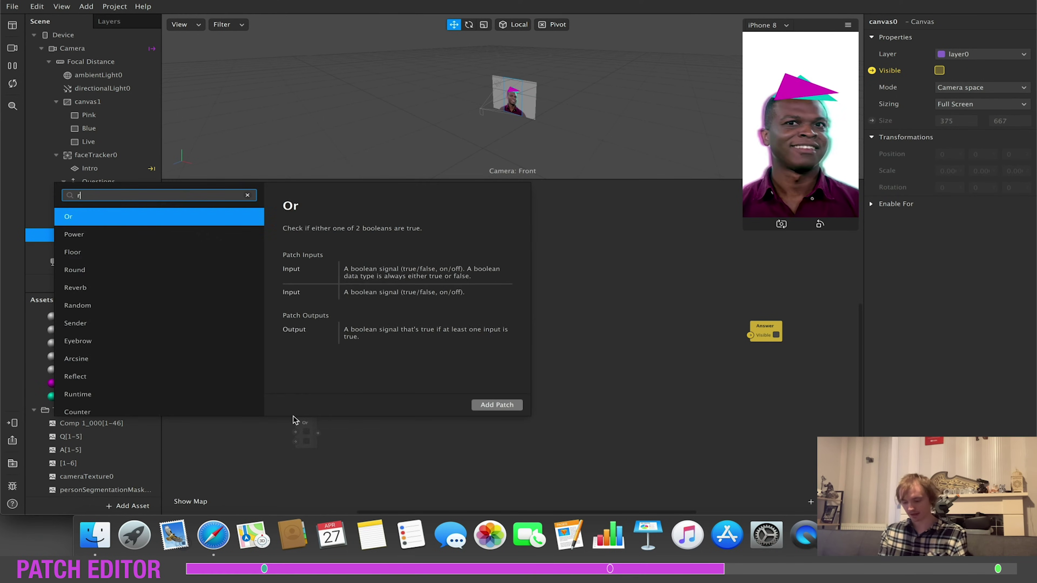
key(Down)
key(Down)
key(Down)
key(Down)
key(Down)
key(Down)
text(un)
click(496, 405)
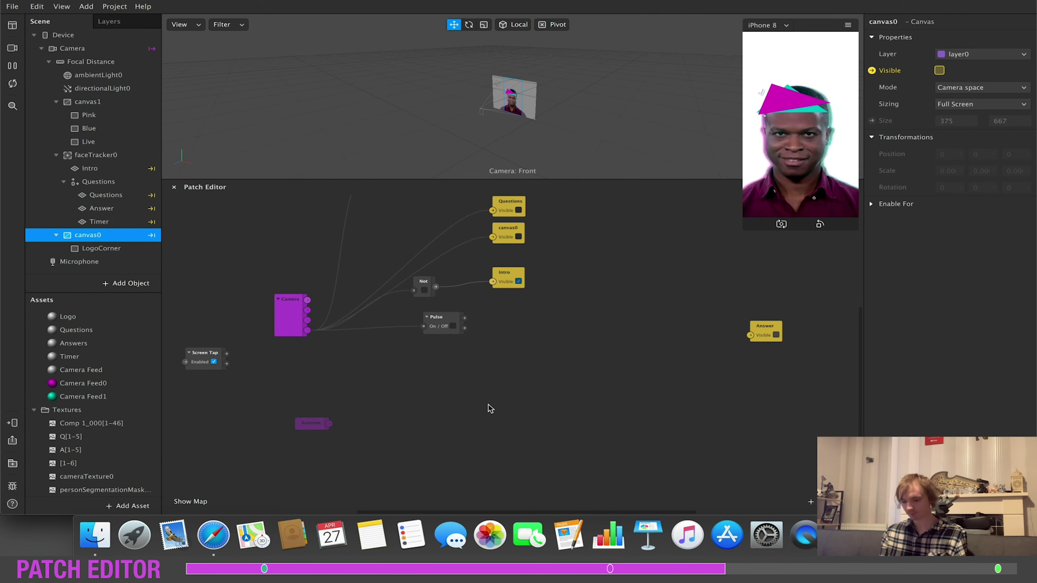
Add an Offset patch fed by Runtime and connect the Pulse patch's Turned On output to its Reset input.
drag(330, 423, 426, 417)
text(offset)
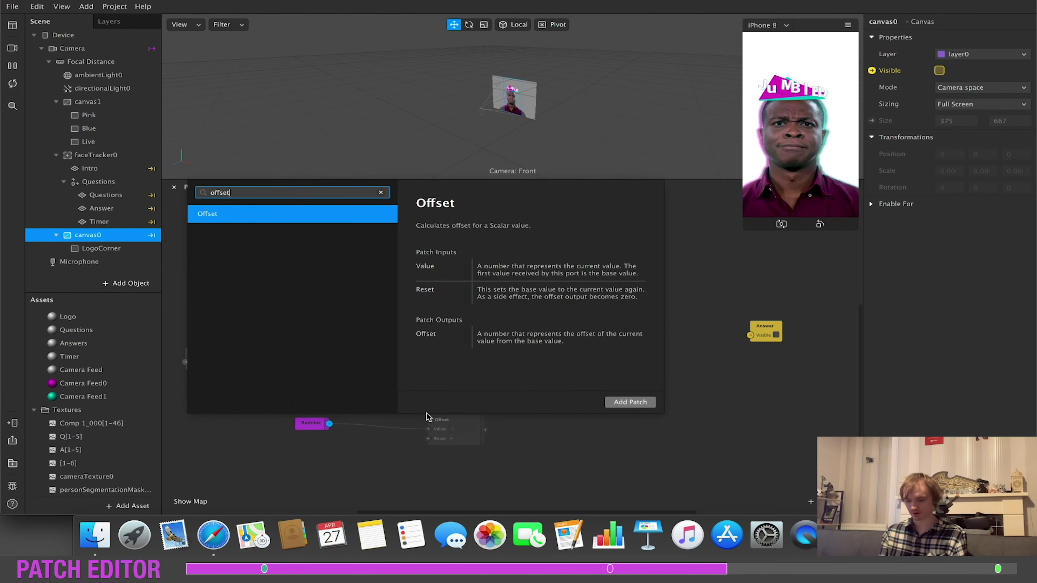
key(Return)
drag(442, 423, 467, 408)
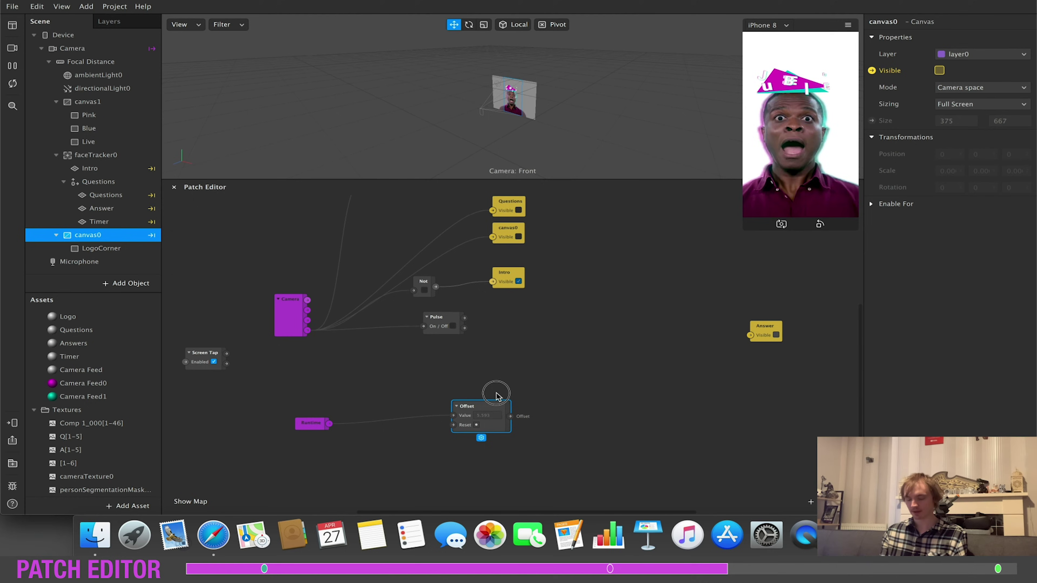
click(446, 327)
drag(464, 317, 453, 426)
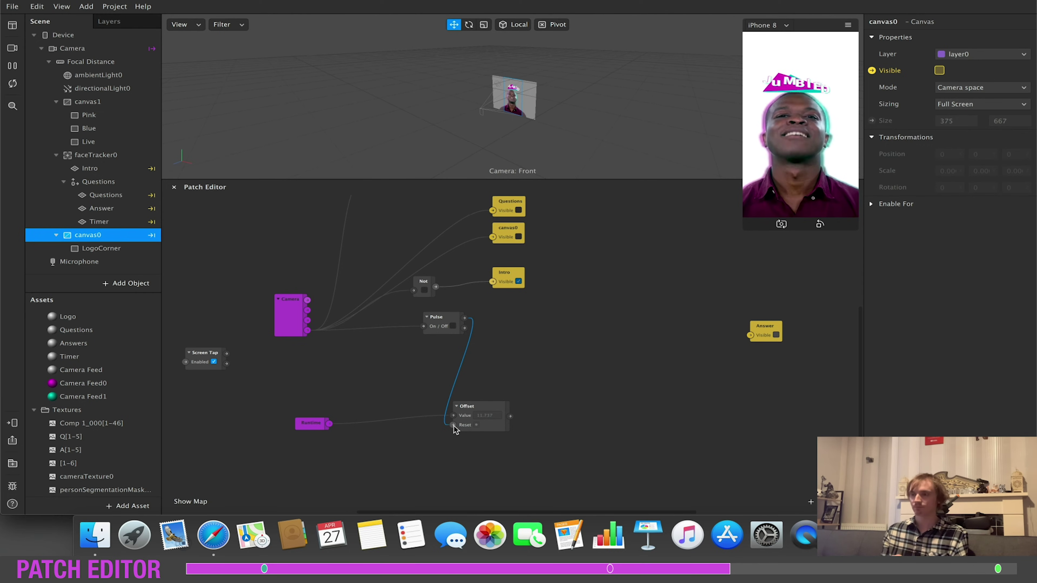
Add a Less Than patch fed by the Offset output, set its comparison value to 3, and place it above and beyond Offset.
drag(510, 416, 551, 407)
text(less than)
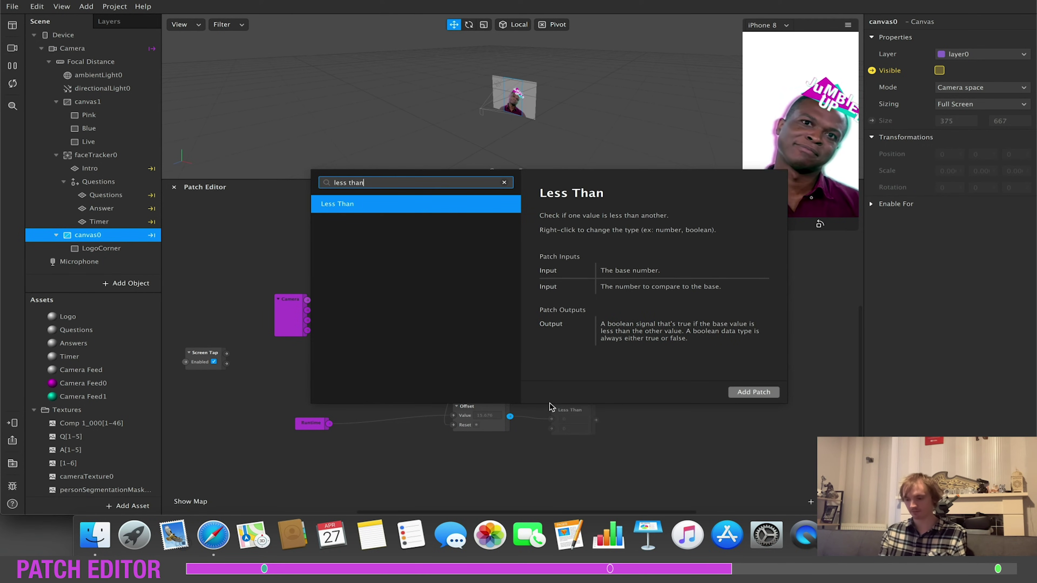
click(753, 393)
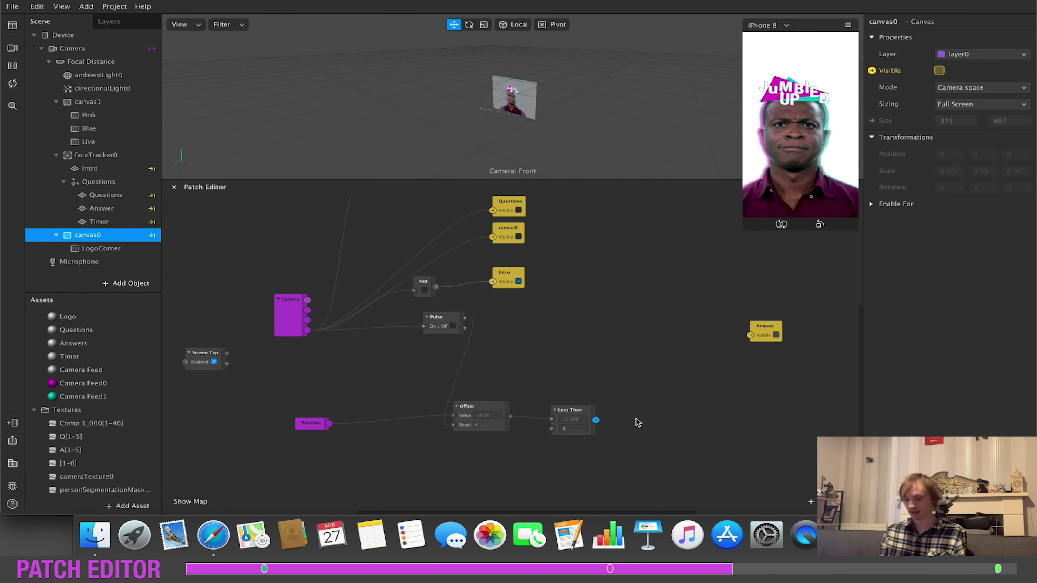
click(577, 428)
text(3)
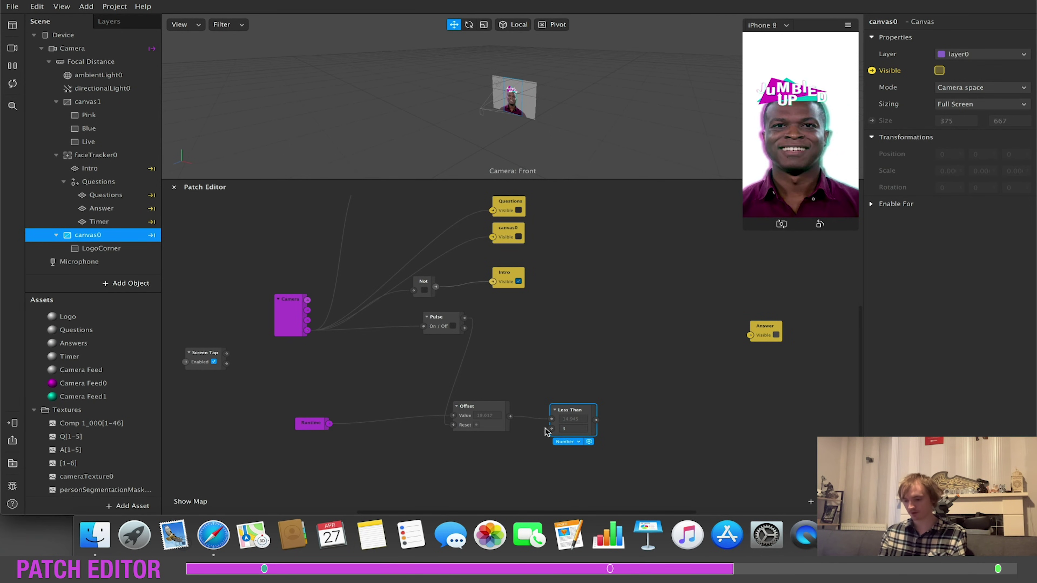
drag(569, 409, 561, 370)
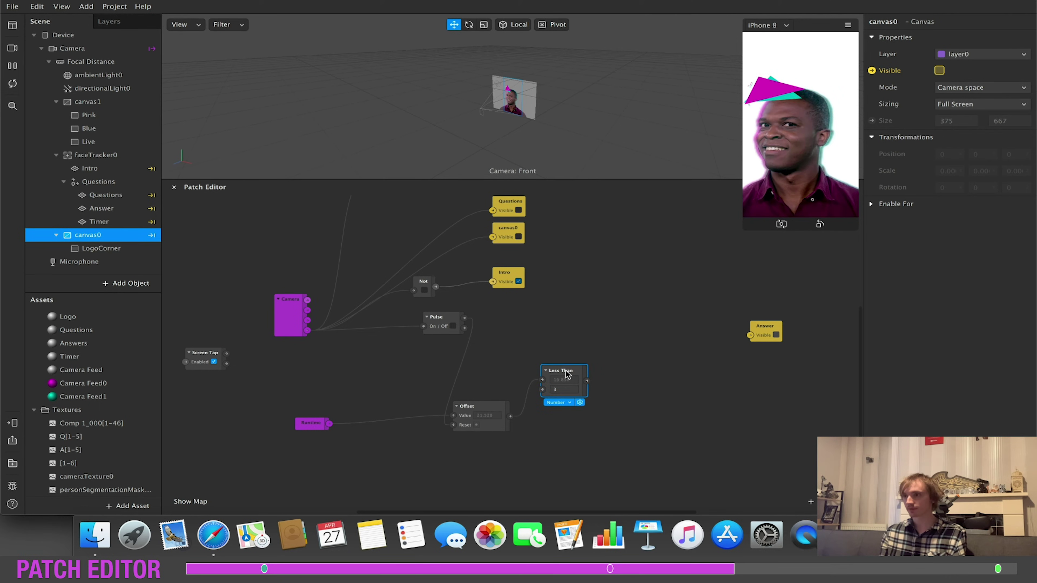
Add an And patch fed by the Camera's Video Recording and Less Than outputs, and move the Answer patch farther away from it.
click(614, 335)
double_click(614, 334)
text(and)
key(Return)
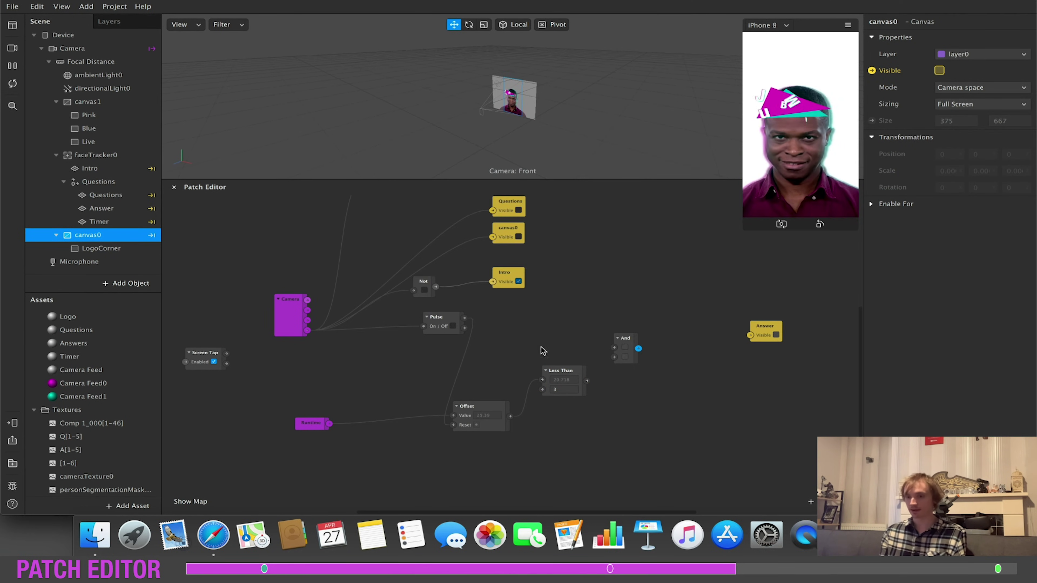
drag(308, 331, 615, 348)
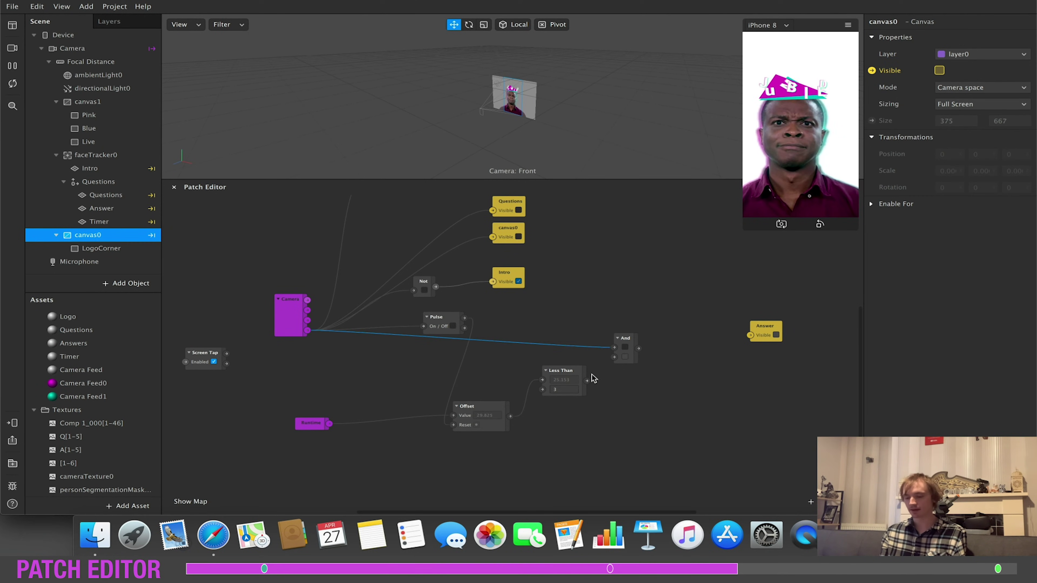
drag(587, 381, 615, 358)
drag(767, 325, 859, 315)
click(728, 349)
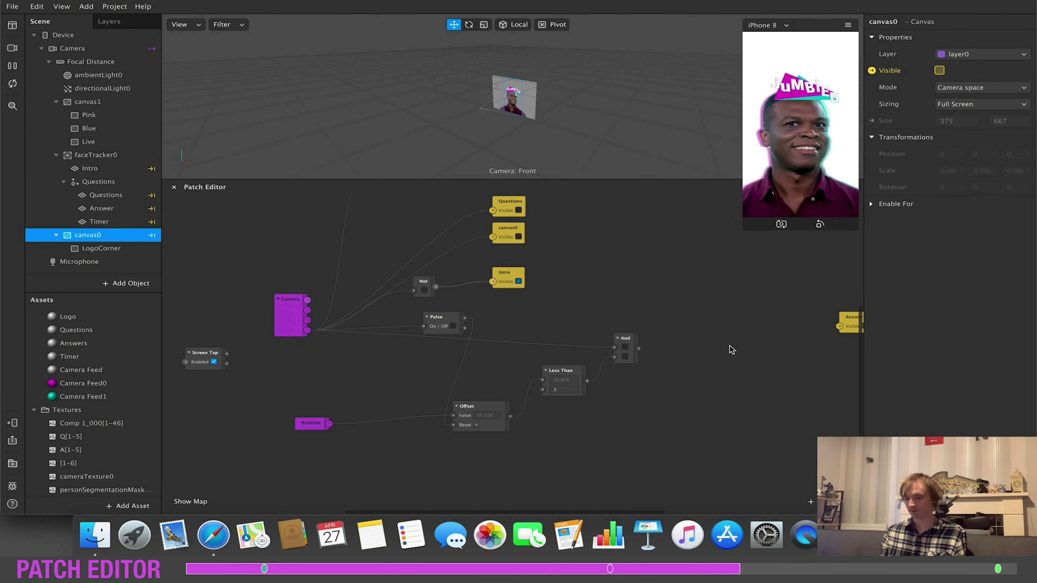
Add a Loop Animation patch enabled by the And output and set its duration to 0.07.
scroll(730, 349, right, 5)
scroll(729, 349, up, 2)
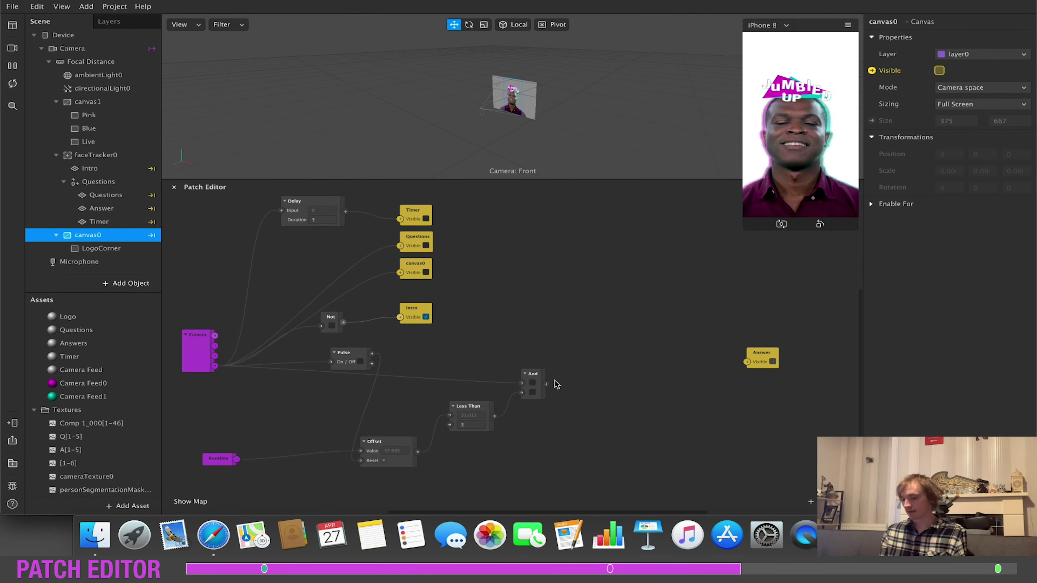
drag(546, 384, 584, 370)
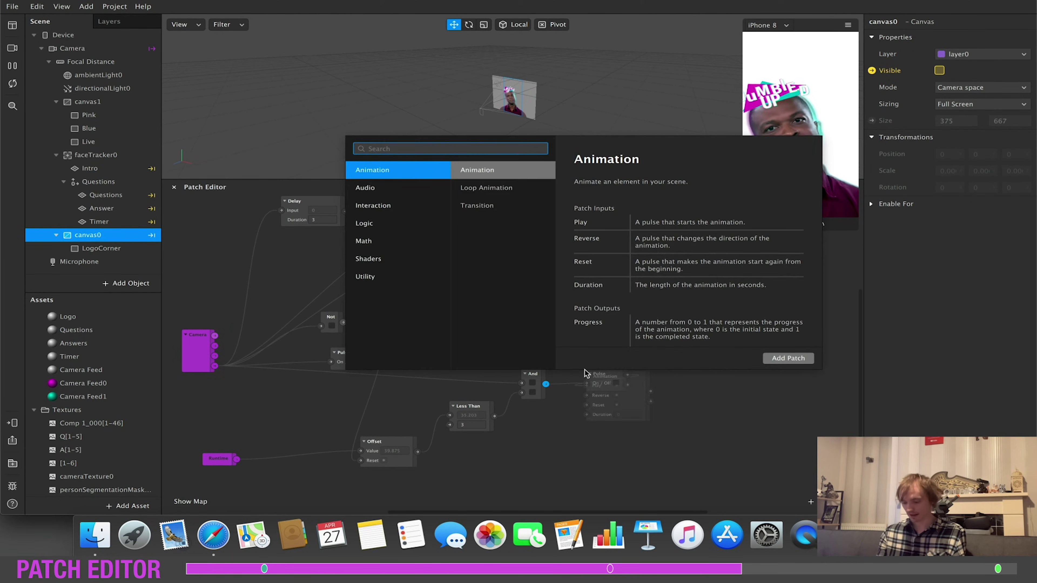
text(loop)
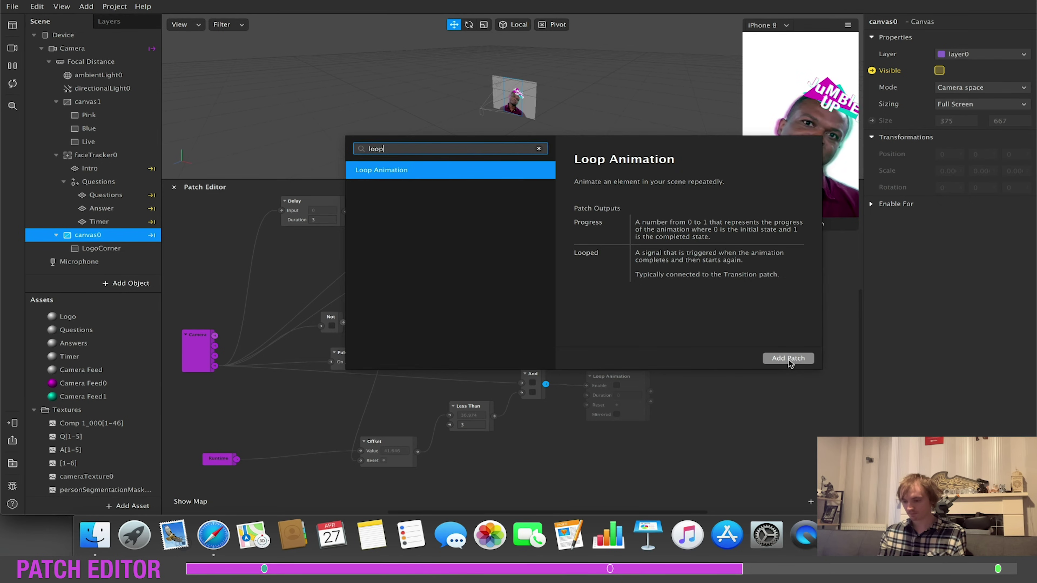
click(788, 358)
click(620, 369)
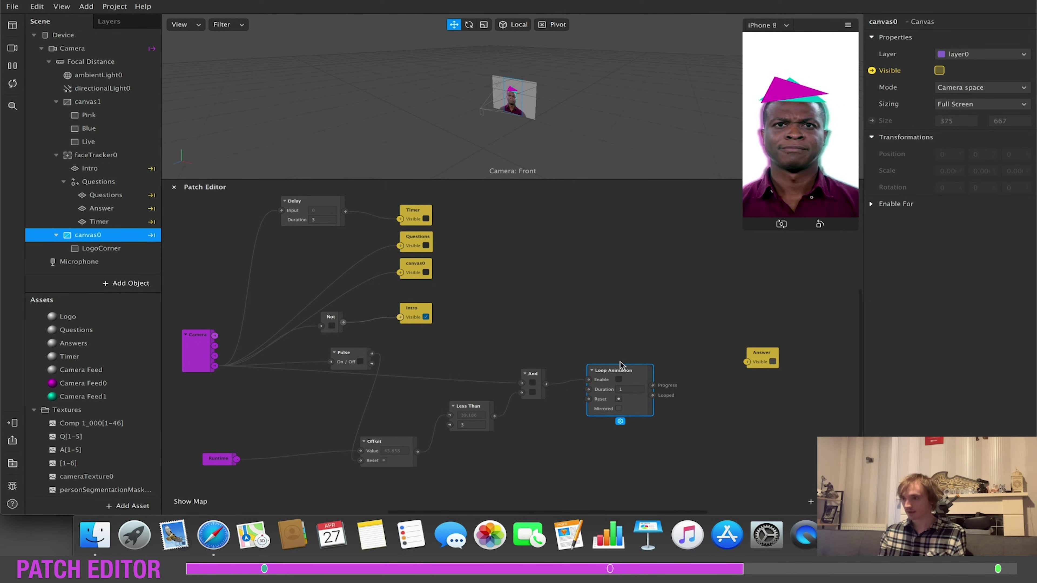
click(627, 388)
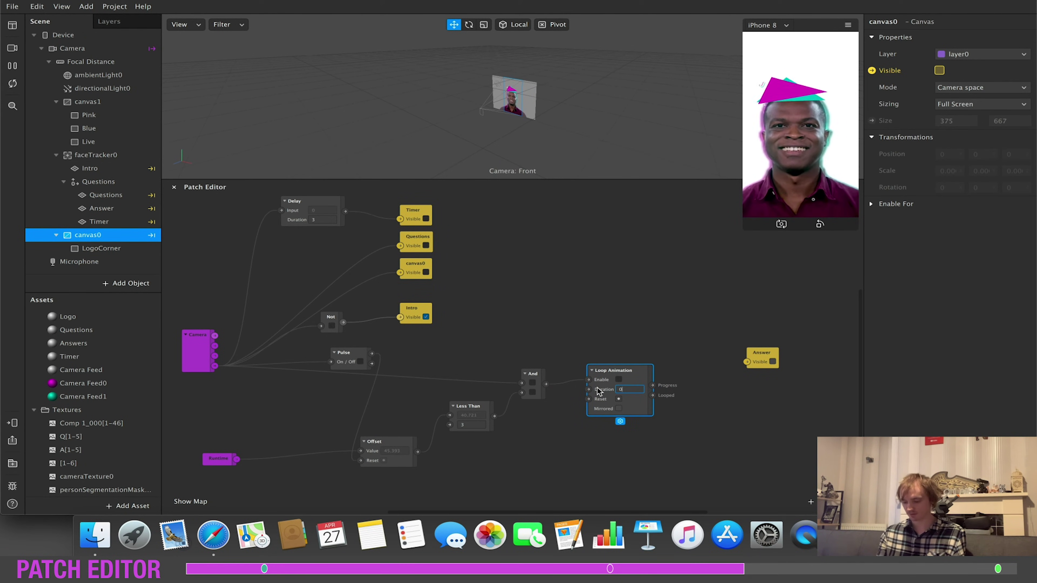
key(Return)
Add a Random patch triggered by Loop Animation's Looped output, set its End Value to 5, and move the Answer patch farther right.
scroll(597, 391, right, 5)
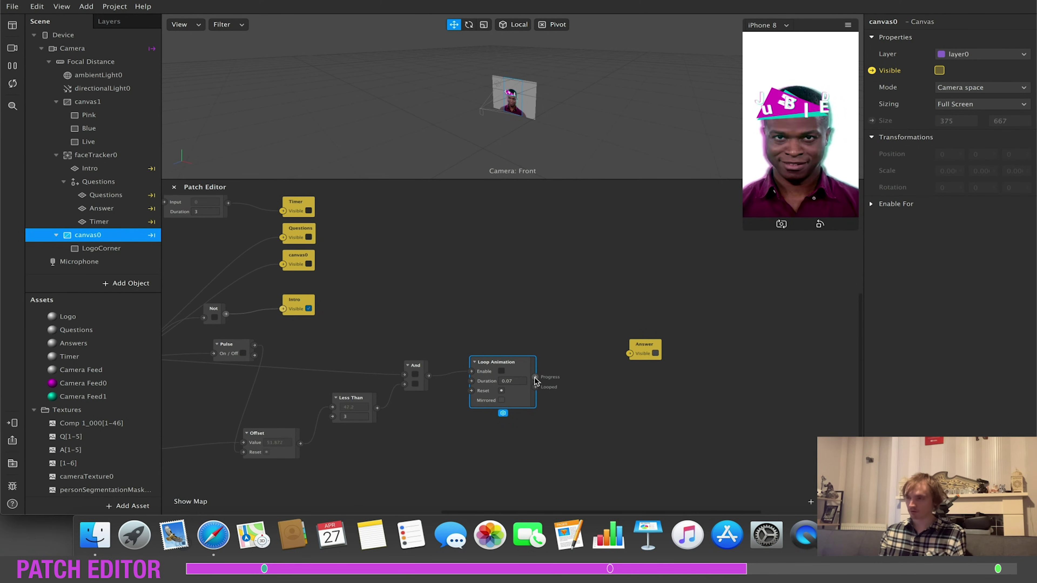
drag(534, 386, 584, 405)
text(random)
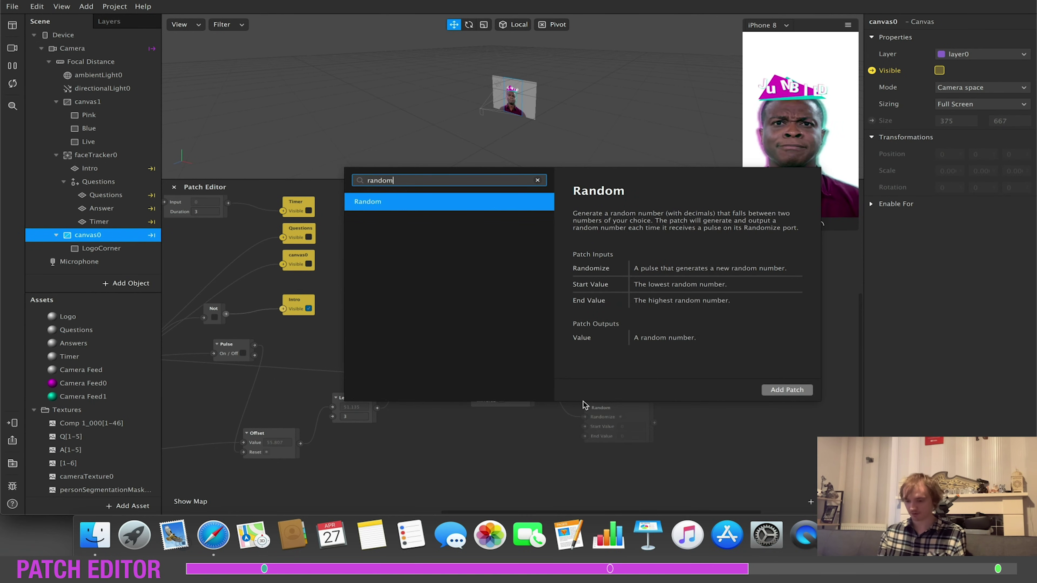
click(772, 391)
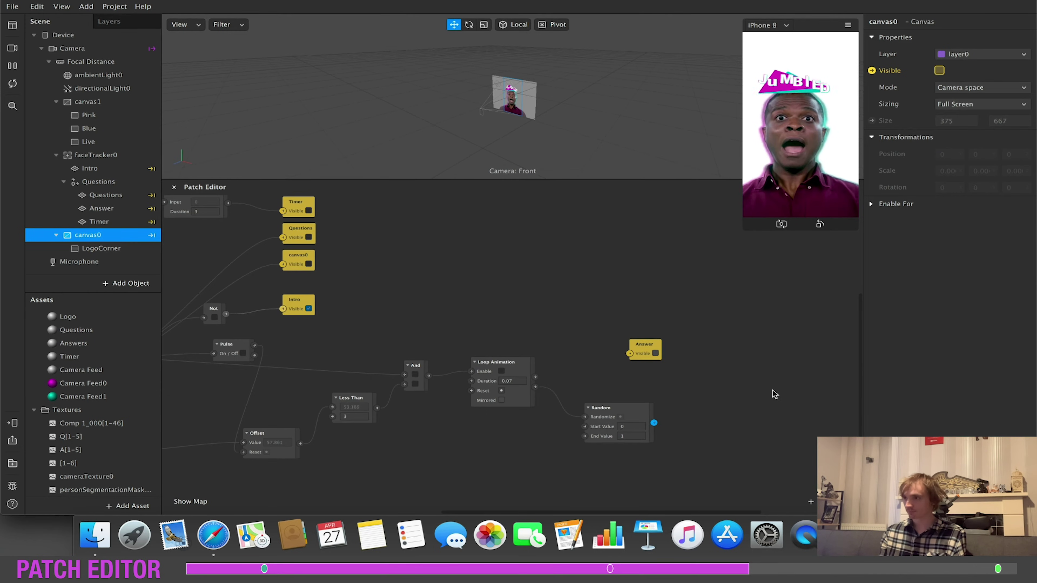
click(628, 436)
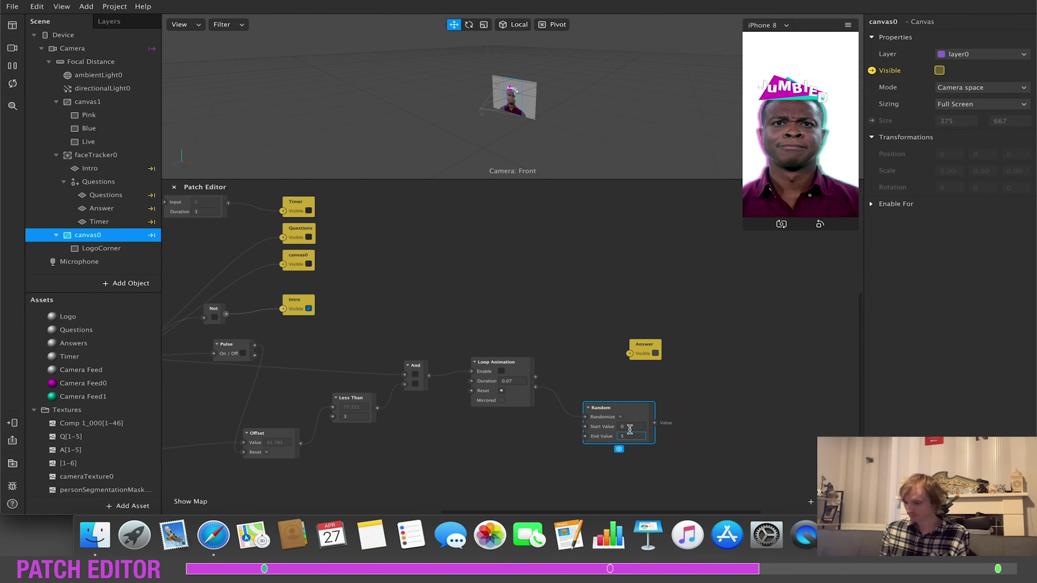
click(694, 405)
drag(644, 350, 783, 351)
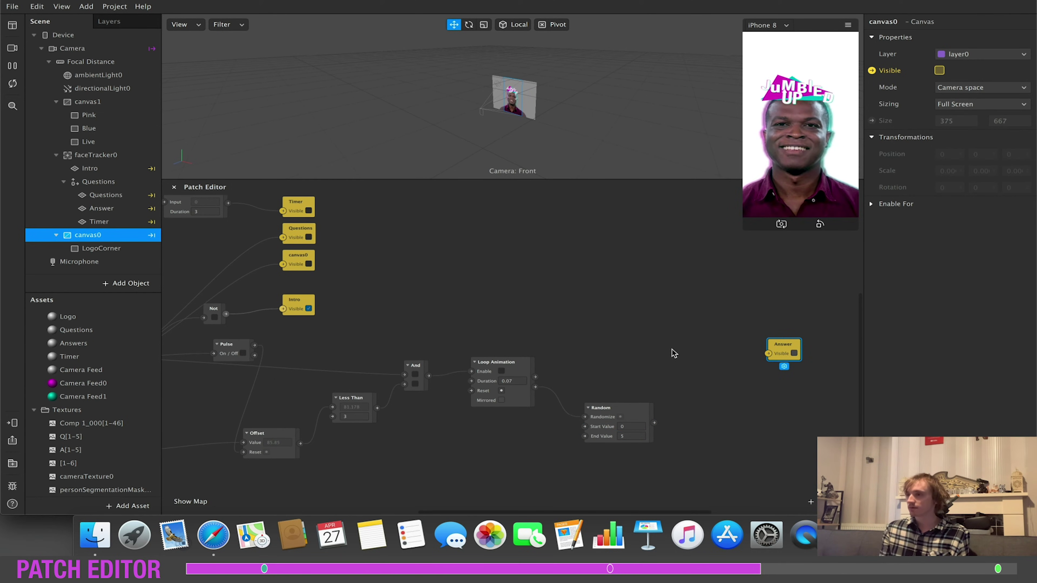
Add an Animation patch with its Play and Reset inputs both fed by Loop Animation's Looped output.
drag(535, 388, 603, 302)
text(ani)
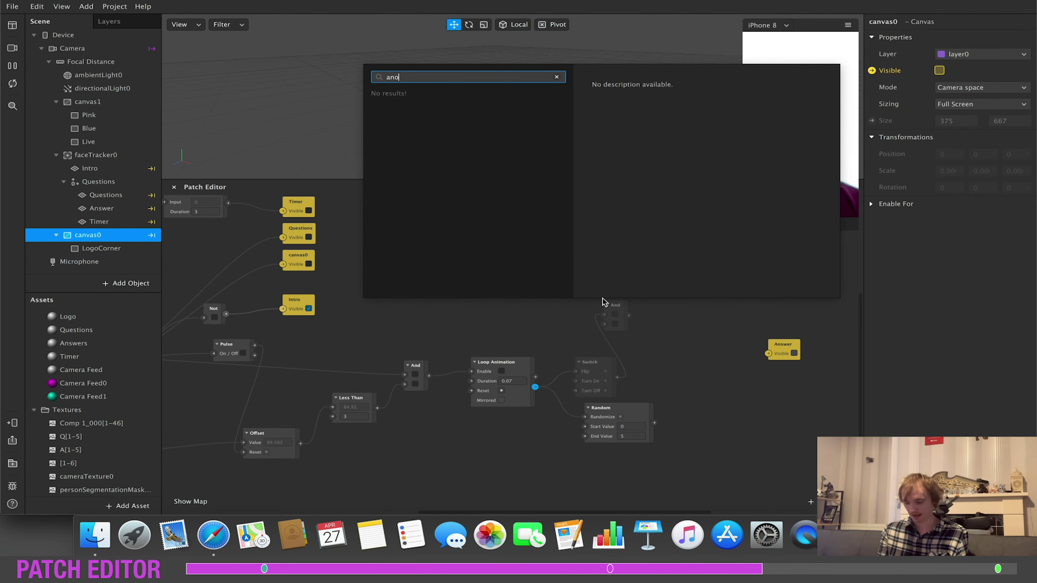
click(796, 287)
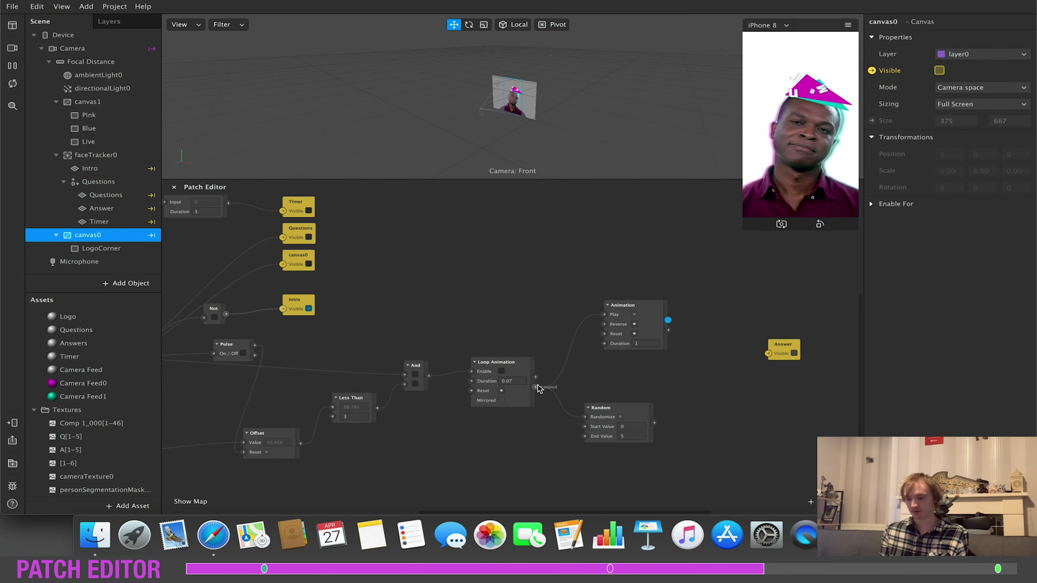
drag(536, 388, 603, 337)
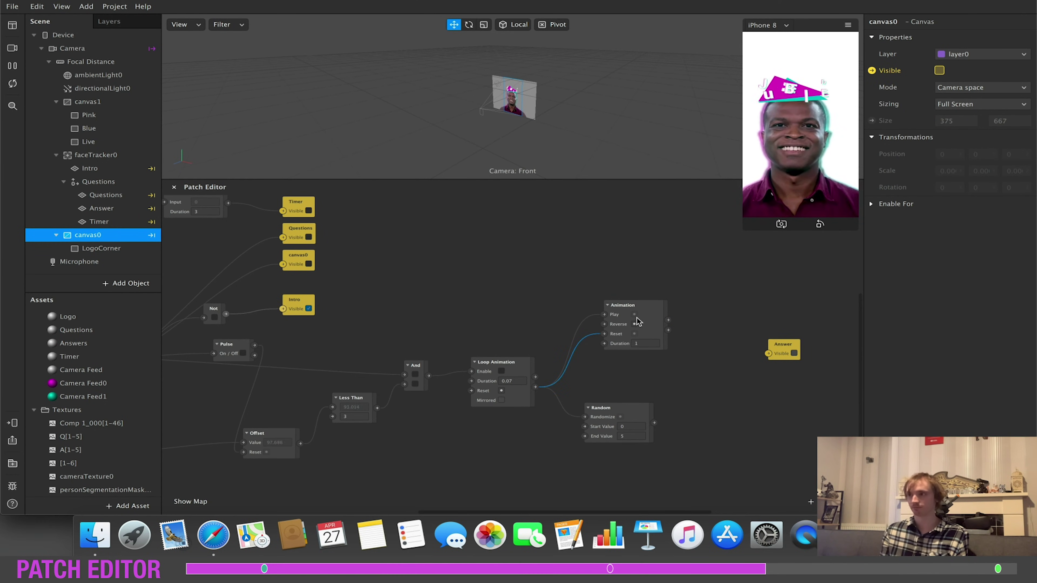
Move the Answer patch farther away from the Animation patch and set the Animation duration to 10.
scroll(690, 389, right, 3)
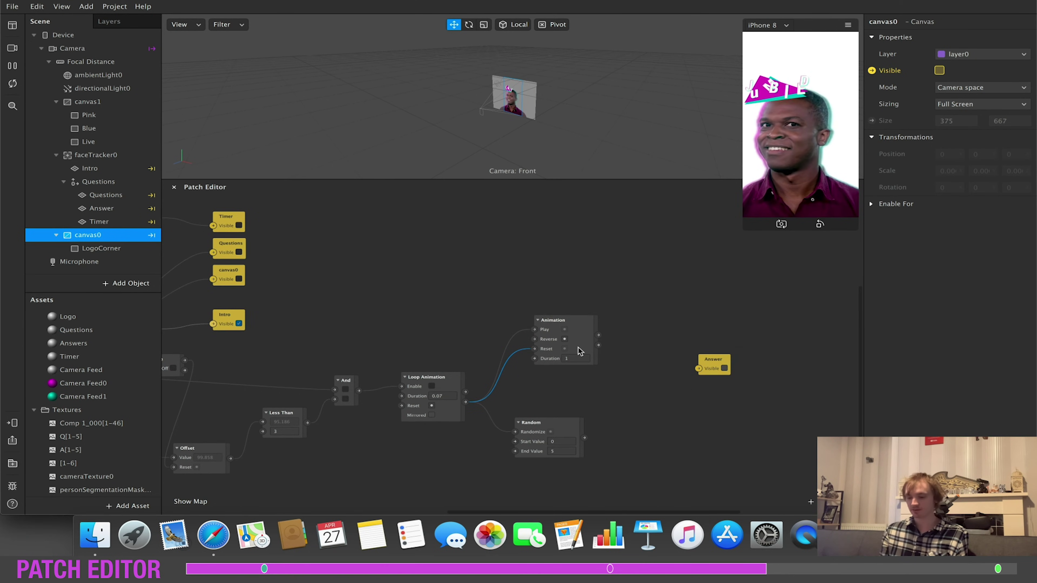
drag(723, 366, 813, 419)
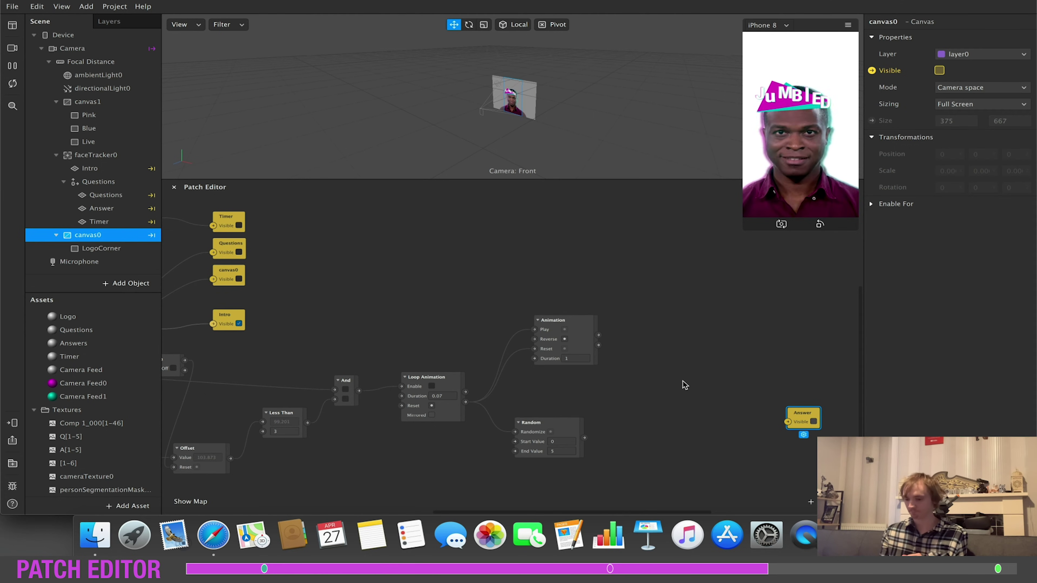
text(10)
key(Return)
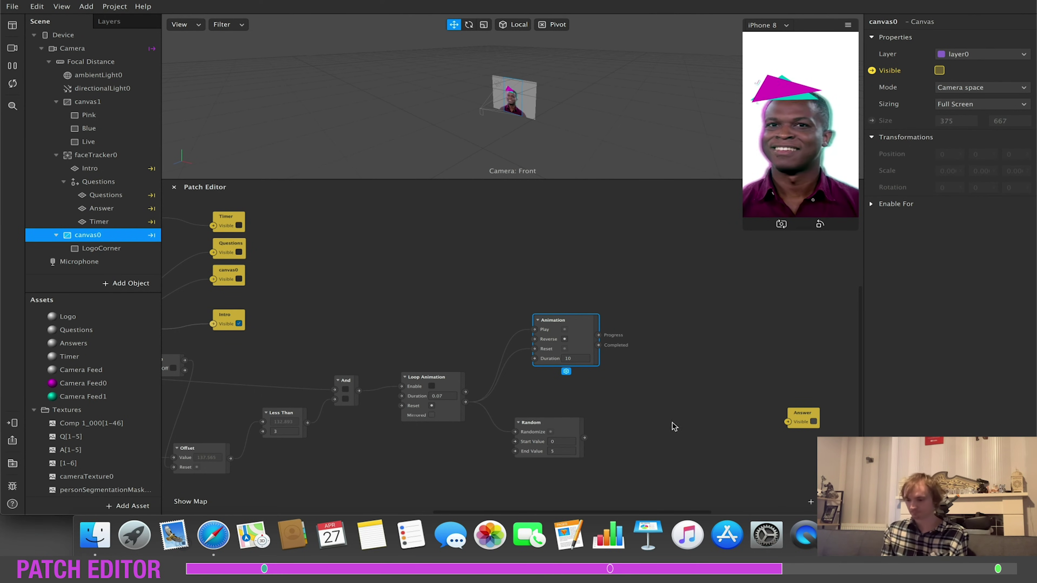
Add a Frame Transition patch fed by Animation's Progress output, set its Frames to 6, and move it slightly higher.
scroll(619, 416, right, 5)
scroll(618, 416, up, 2)
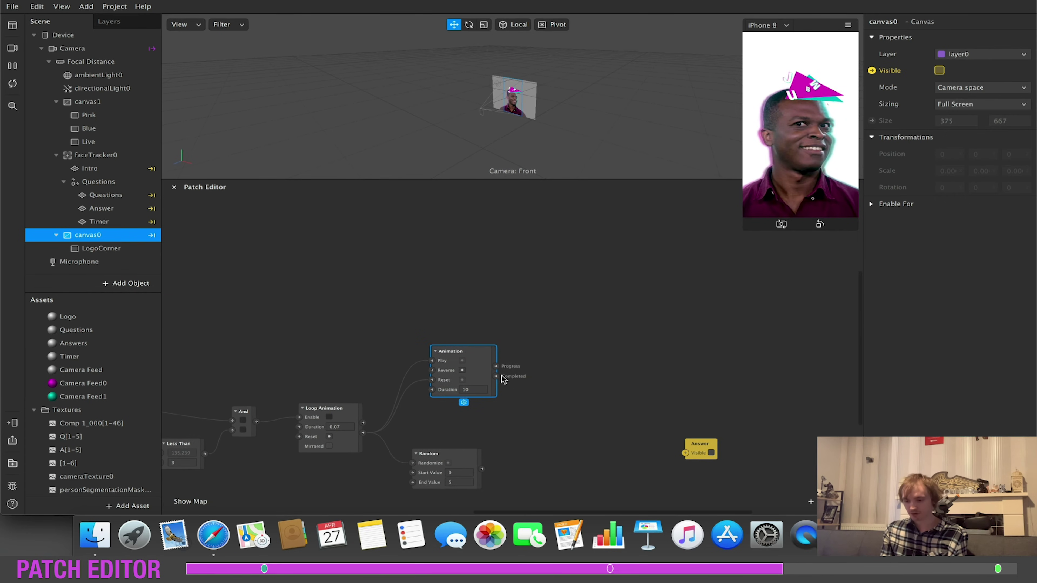
drag(496, 366, 547, 360)
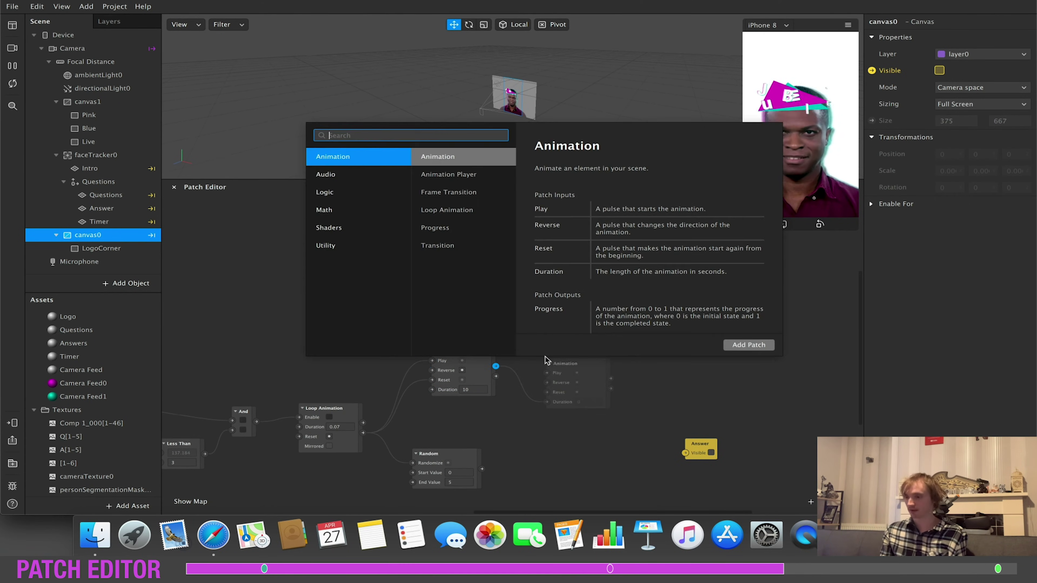
text(frame)
click(738, 344)
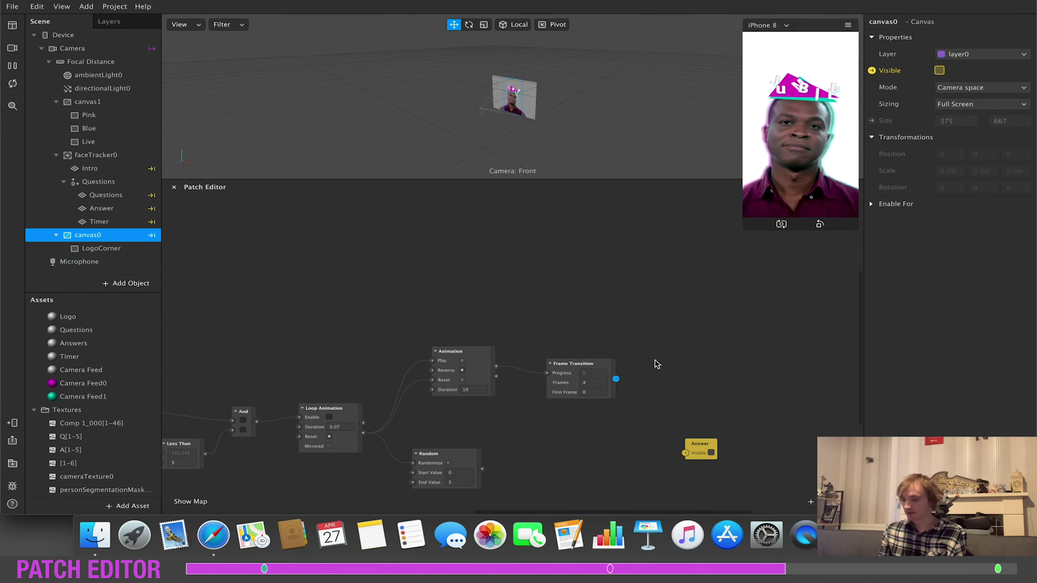
click(587, 382)
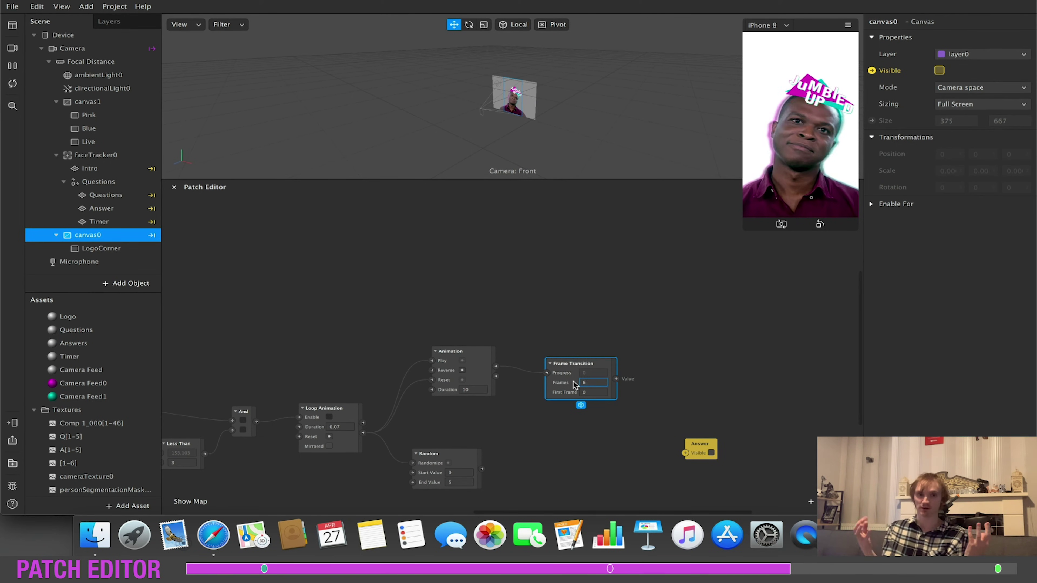
drag(599, 364, 600, 337)
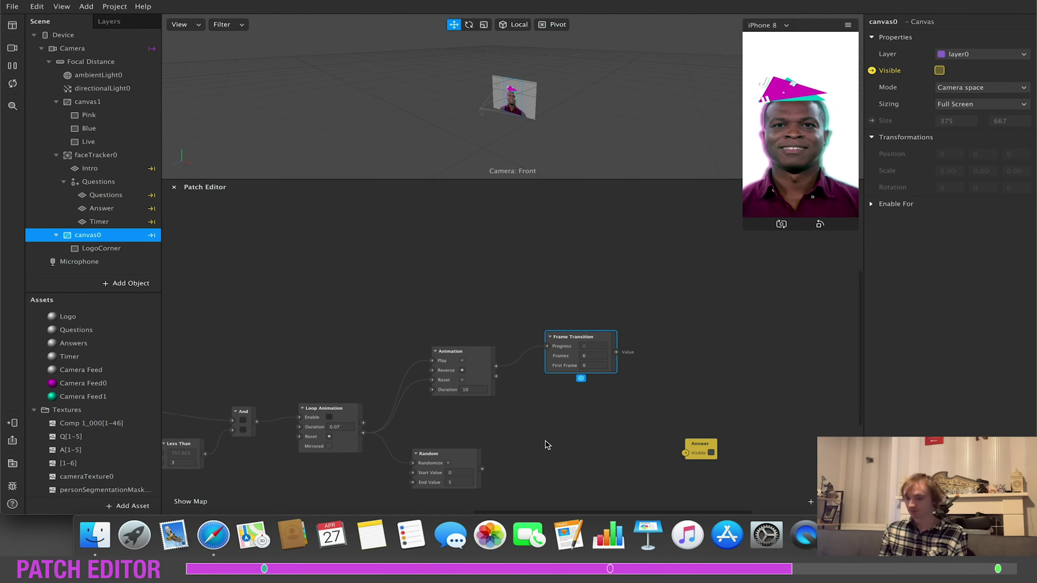
Add a Round patch fed by the Random patch's Value output and move the Answer patch farther away and higher.
click(469, 461)
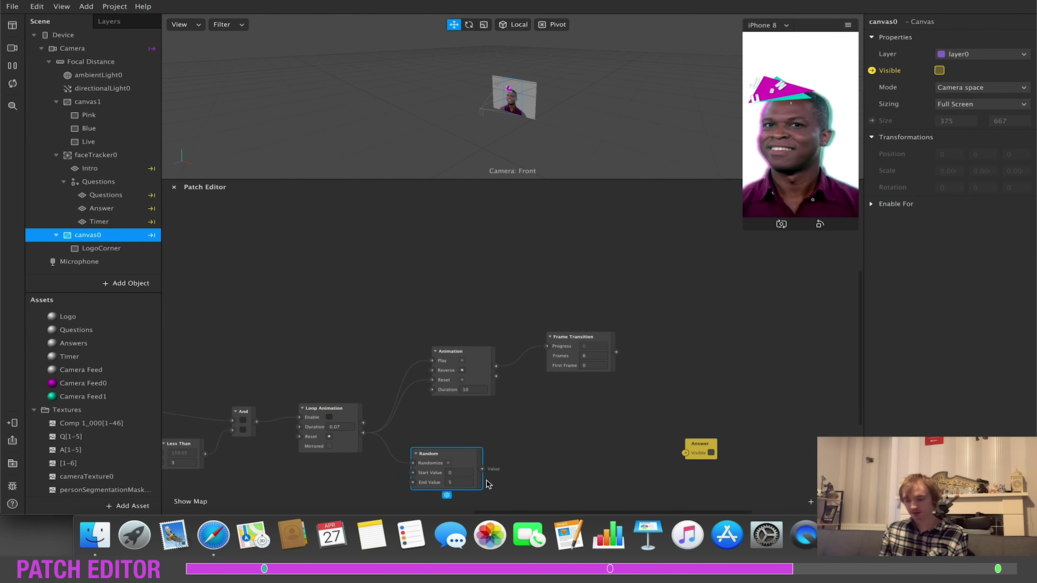
drag(481, 468, 532, 457)
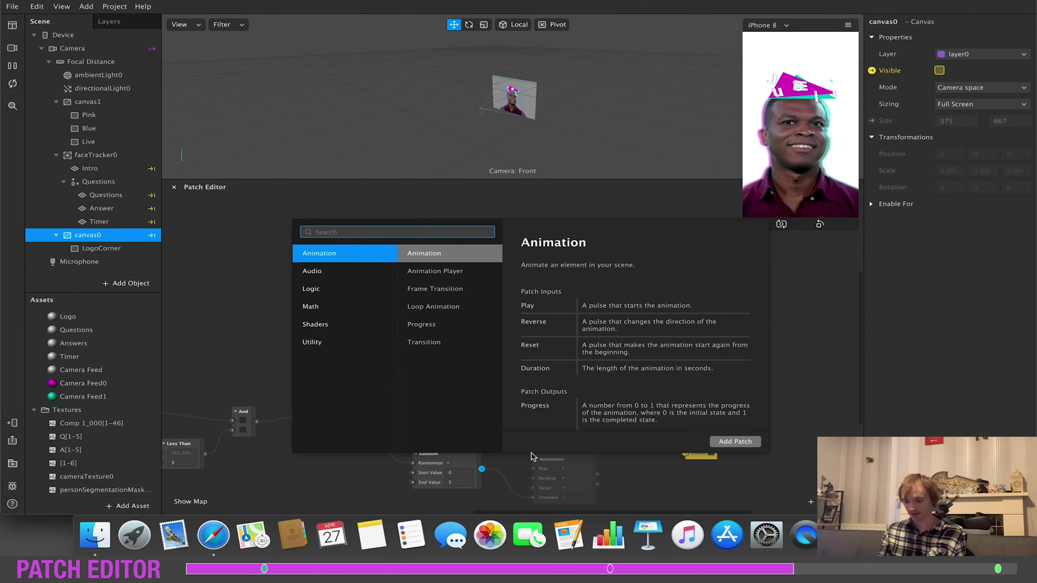
text(round)
key(Return)
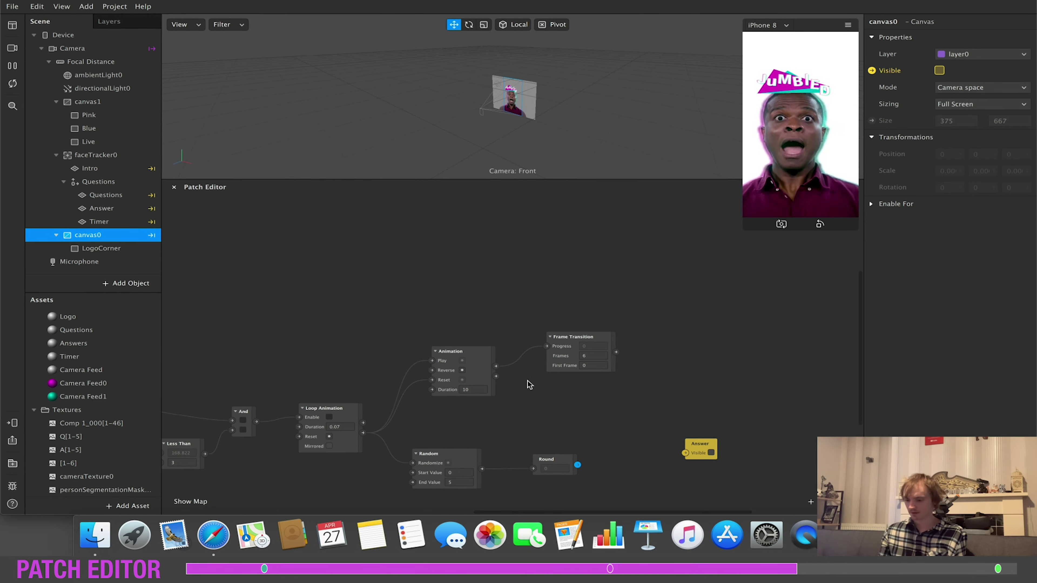
drag(705, 450, 775, 414)
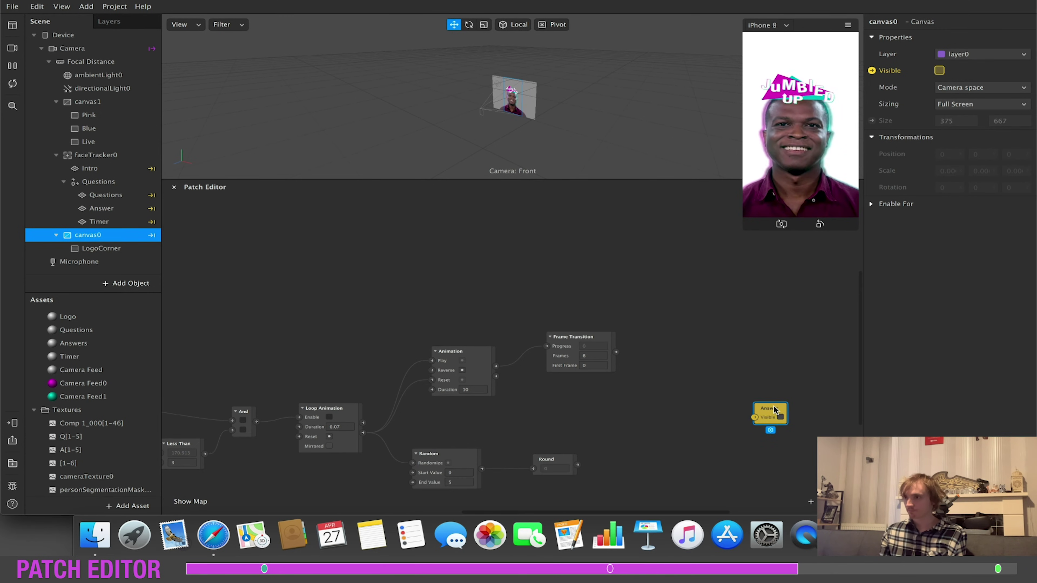
click(652, 427)
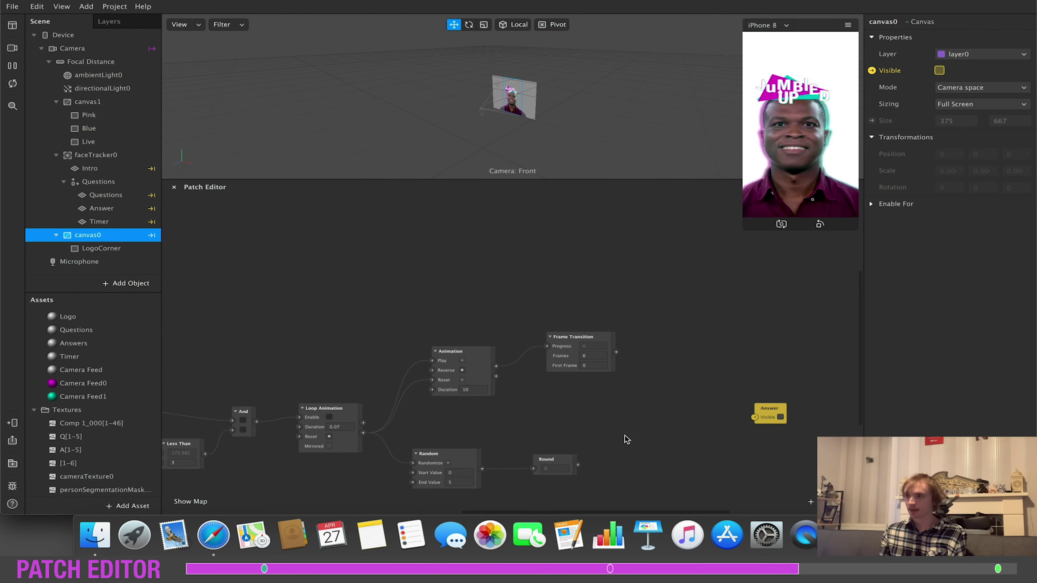
Add a Value patch fed by the Round patch's output.
drag(578, 464, 613, 447)
text(value)
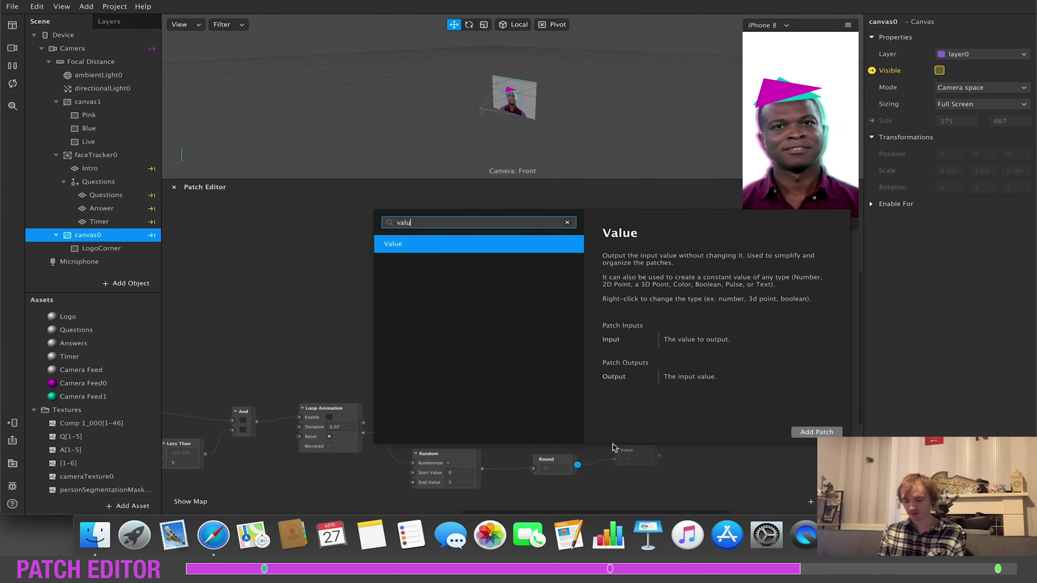
key(Return)
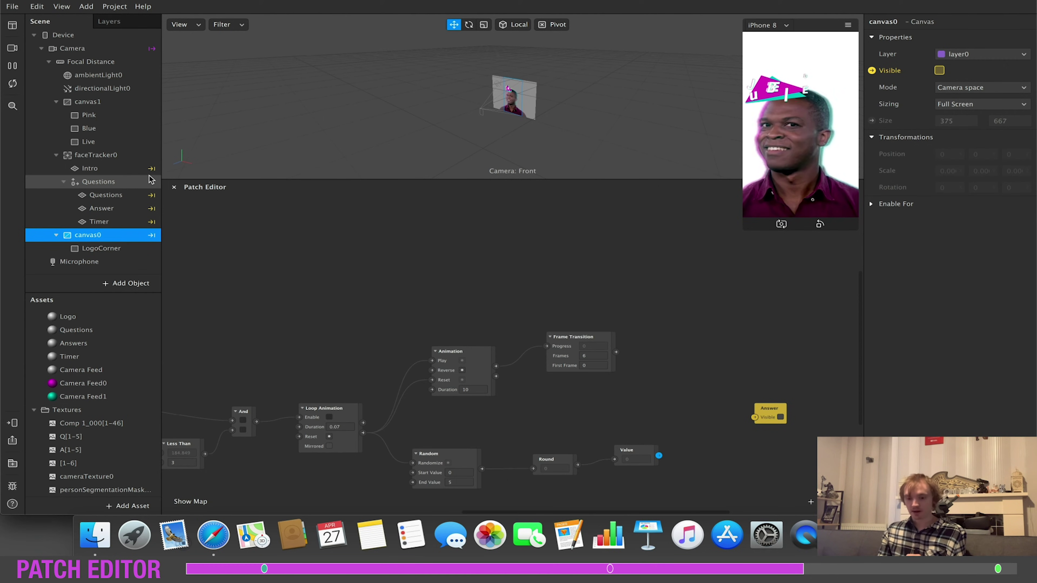
Create a Current Frame patch for the Answers animation sequence, feed it from the Value patch, and place it below the Answer patch.
click(105, 209)
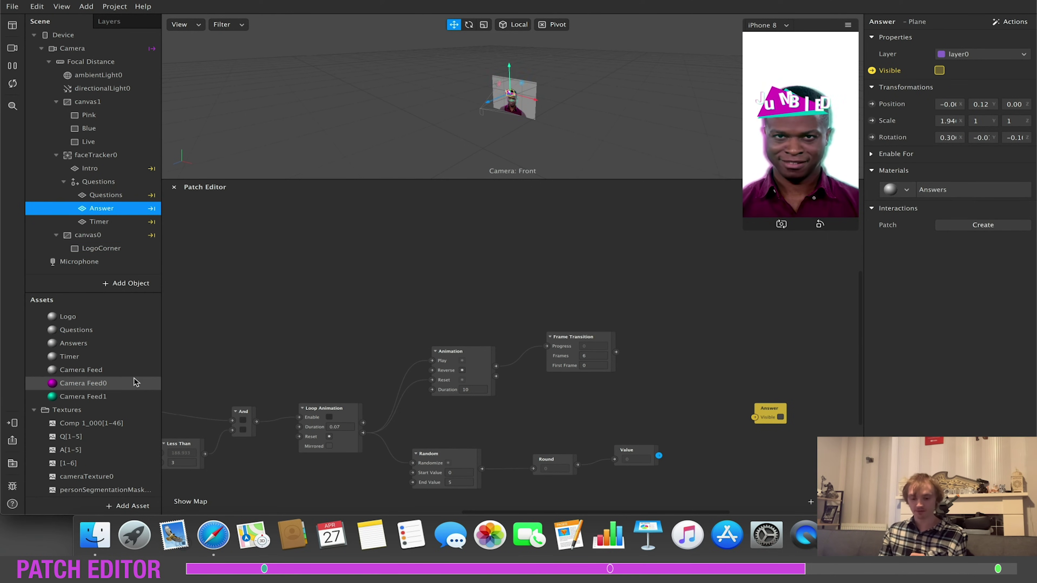
scroll(91, 454, down, 1)
click(91, 451)
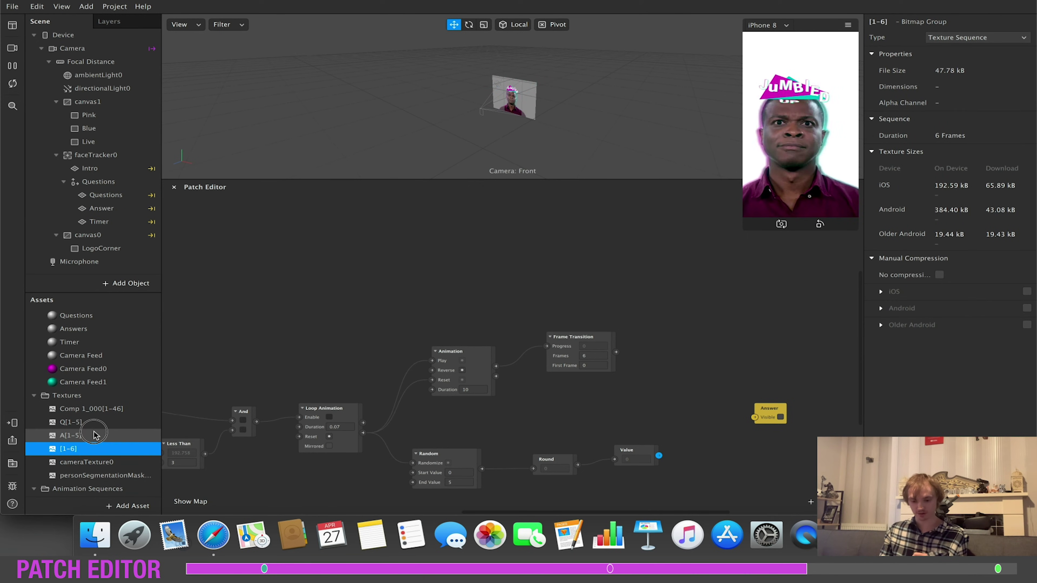
click(97, 436)
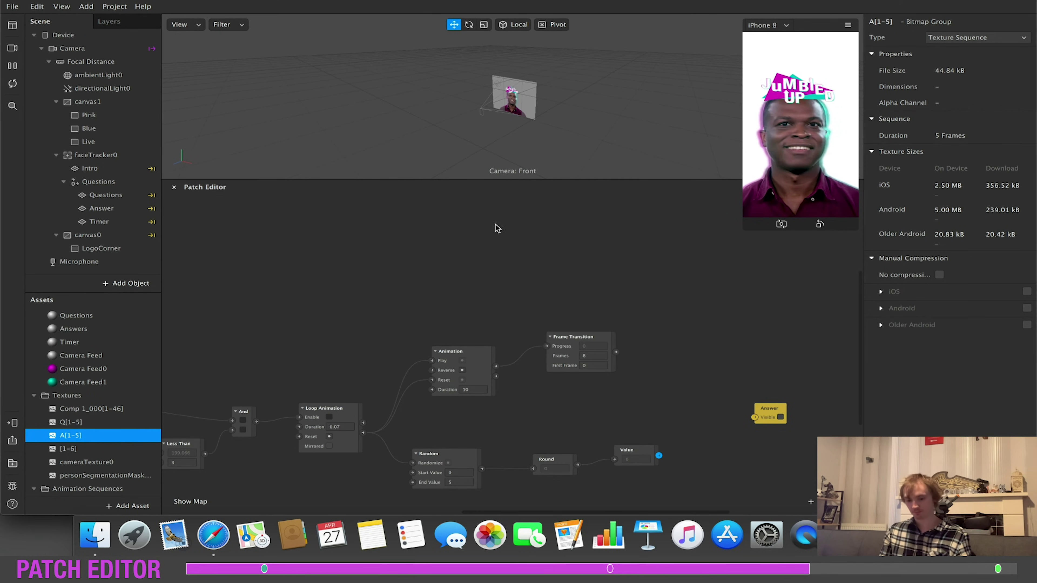
scroll(106, 428, down, 3)
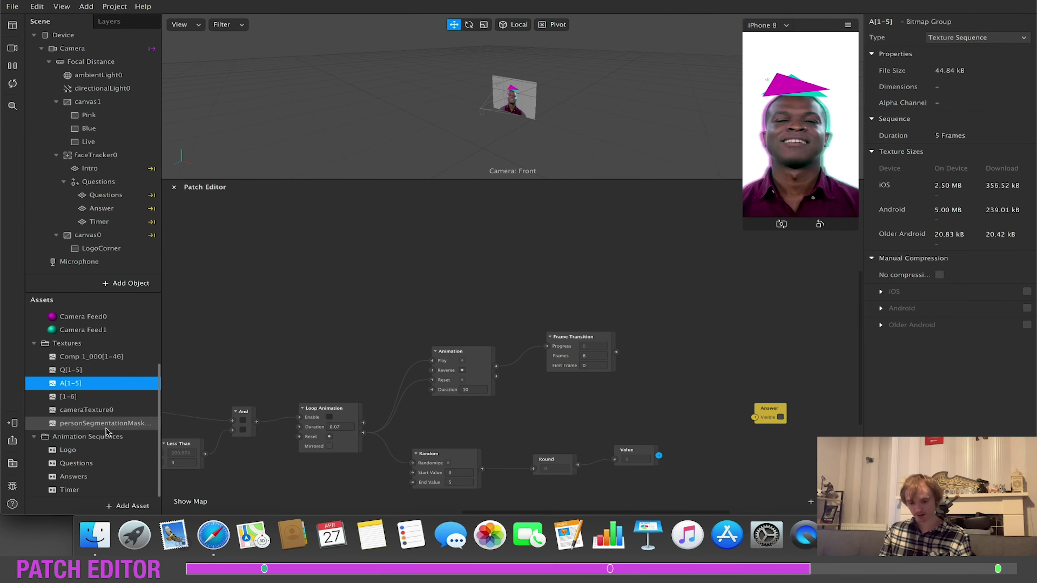
click(89, 479)
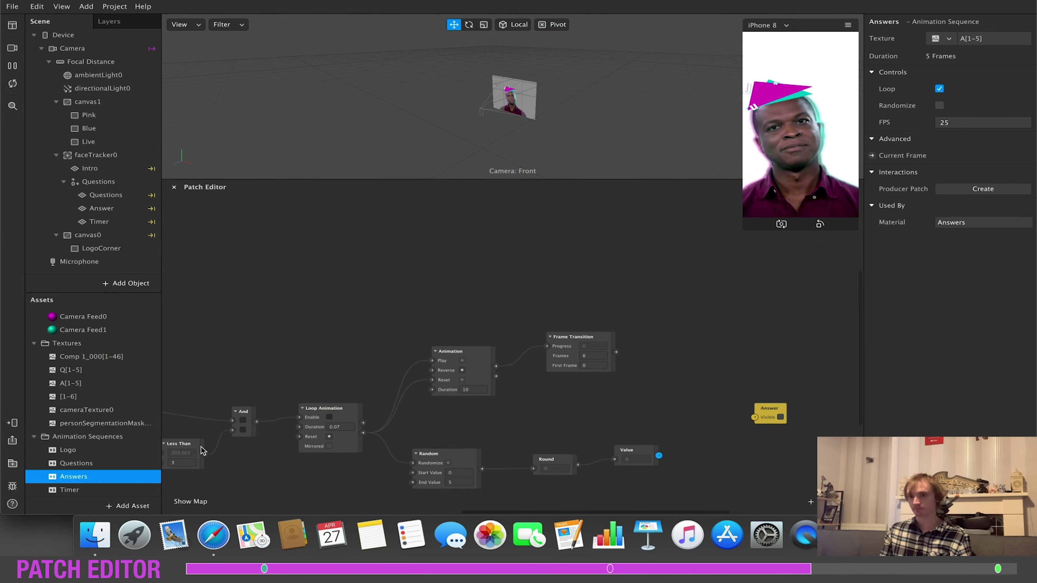
click(871, 156)
drag(543, 363, 743, 465)
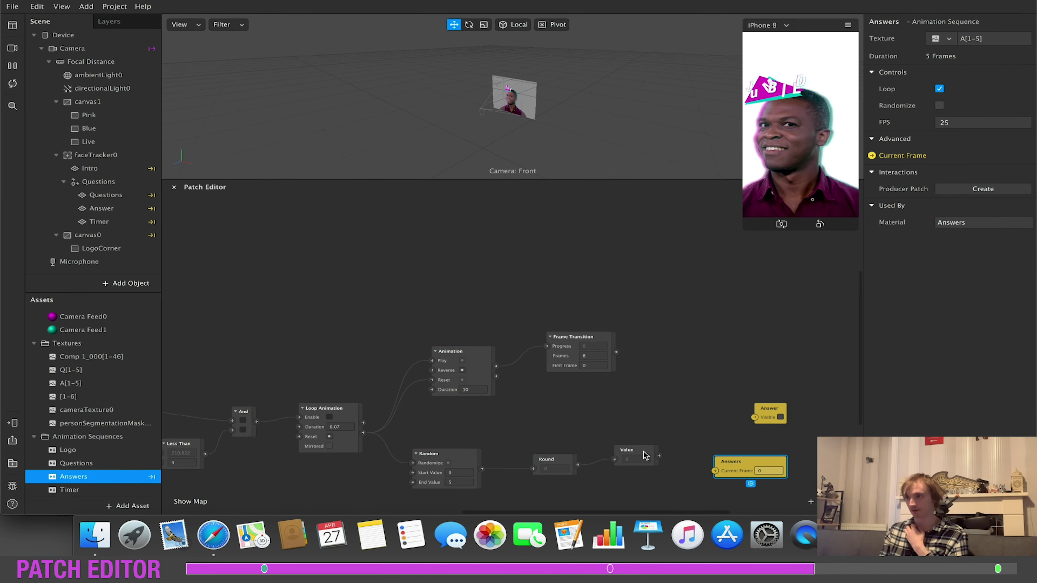
drag(659, 455, 753, 461)
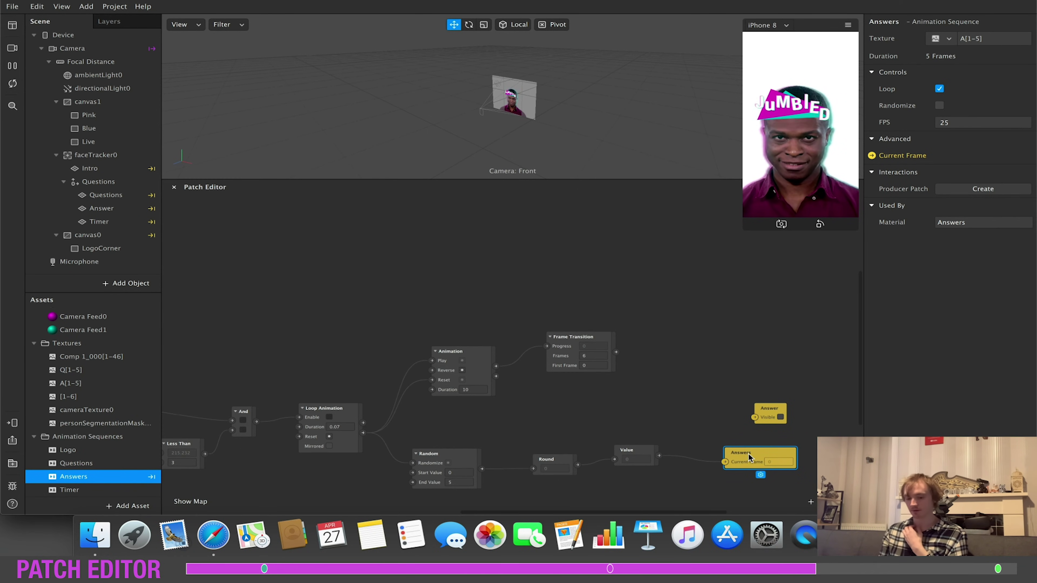
Create a Current Frame patch for the Questions animation sequence below the Answers patch and feed it from the Value patch.
click(78, 464)
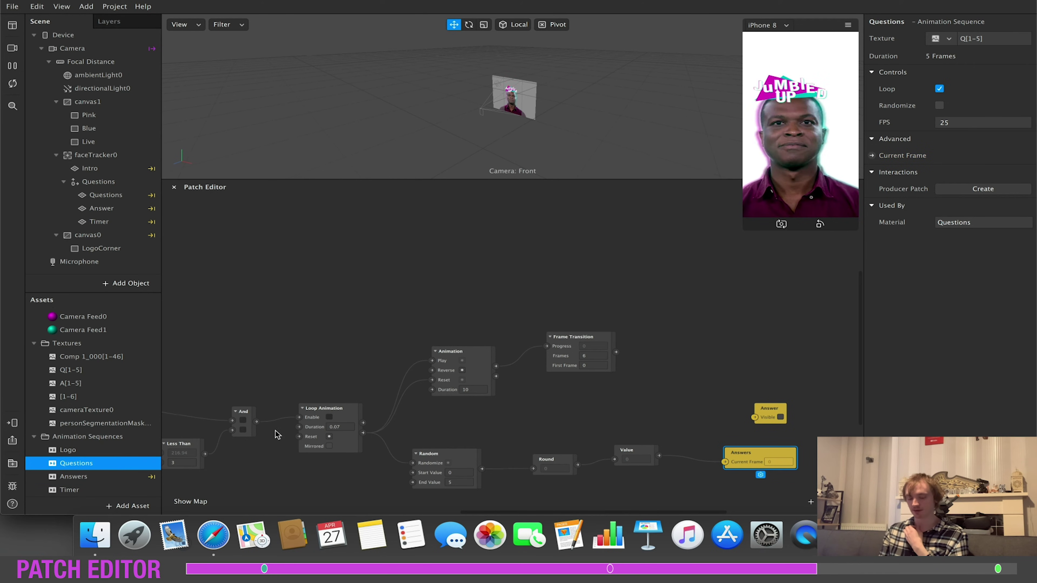
click(872, 156)
click(774, 494)
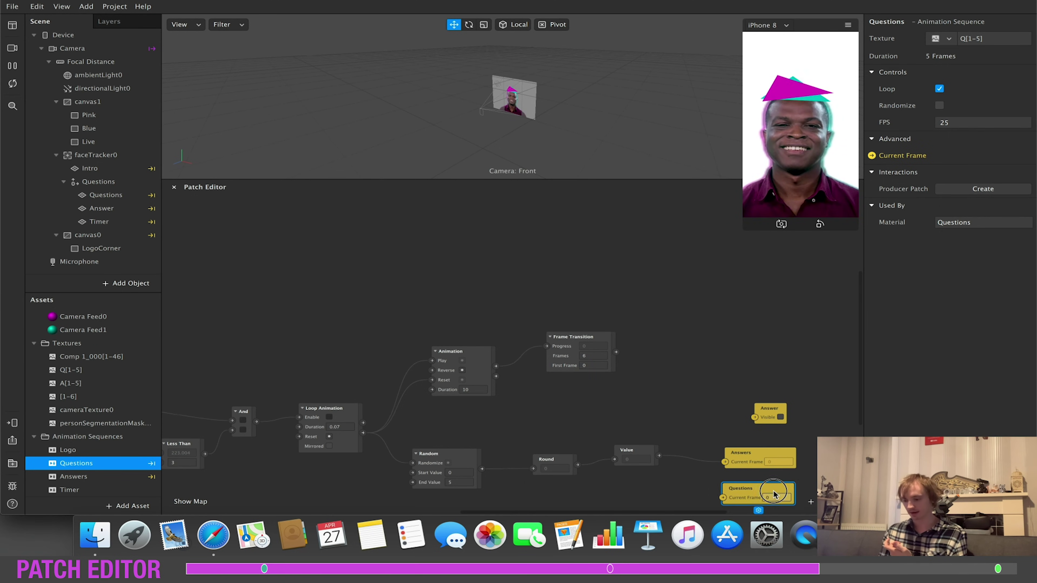
drag(659, 456, 725, 497)
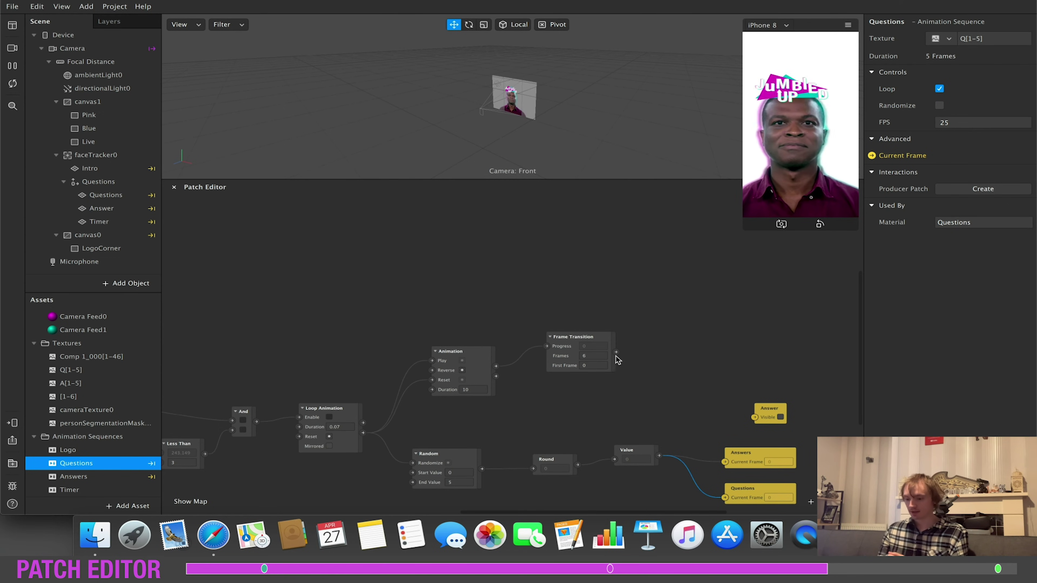
Create a Current Frame patch for the Timer animation sequence, place it above the Answer patch, and feed it from Frame Transition.
click(598, 340)
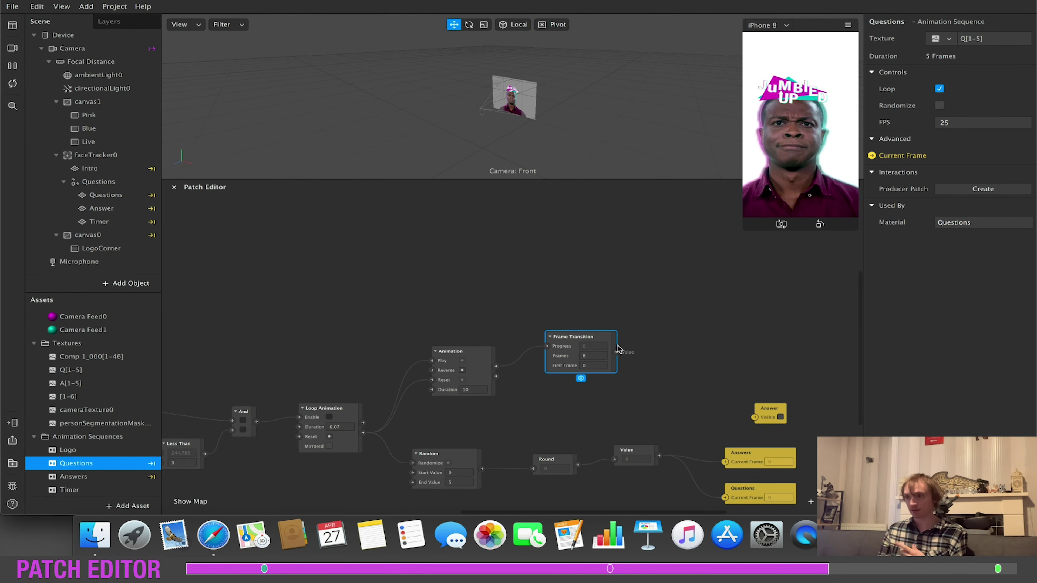
click(98, 490)
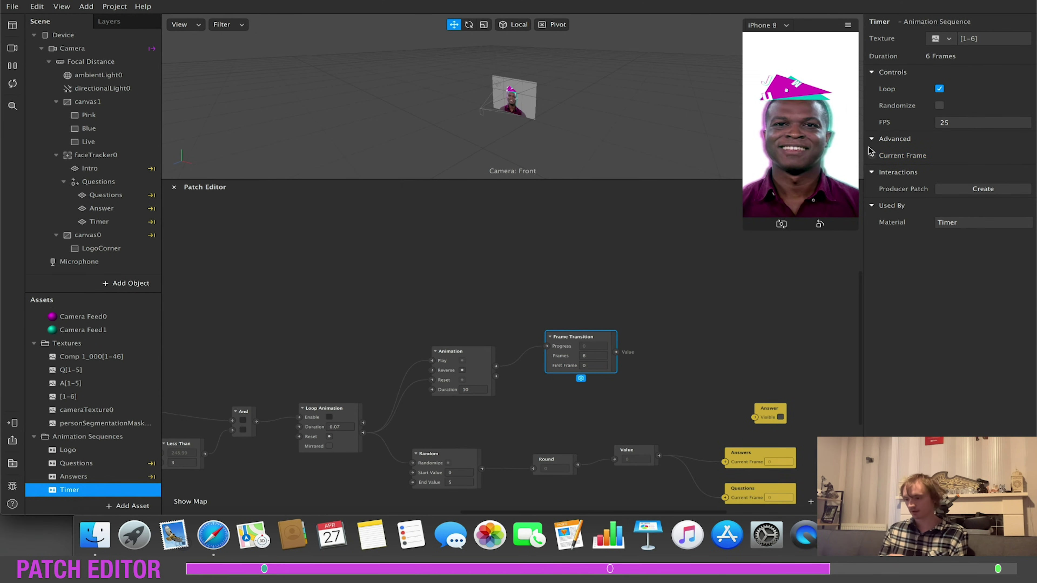
click(872, 156)
drag(543, 367, 723, 362)
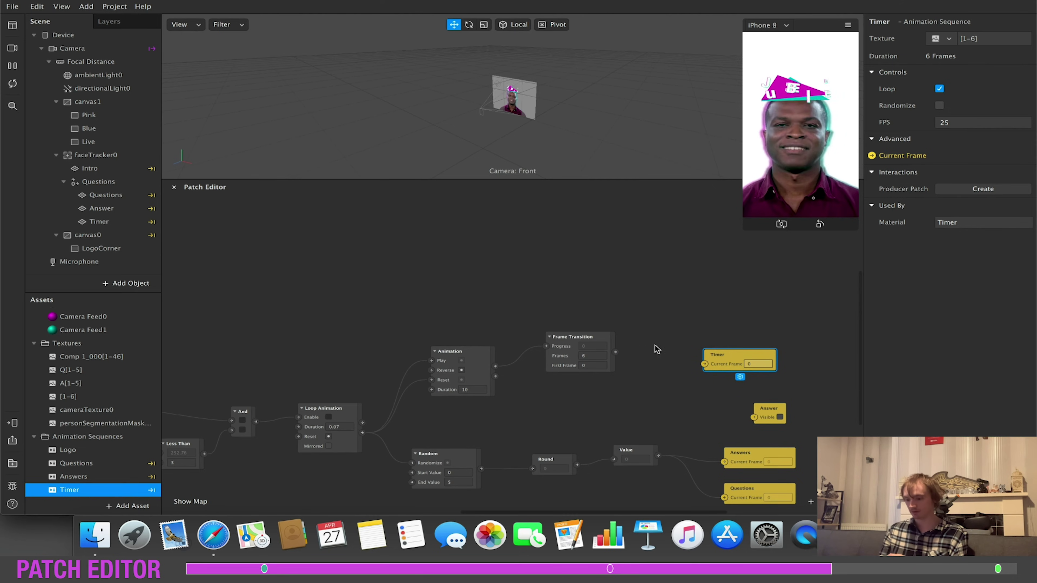
drag(616, 352, 705, 363)
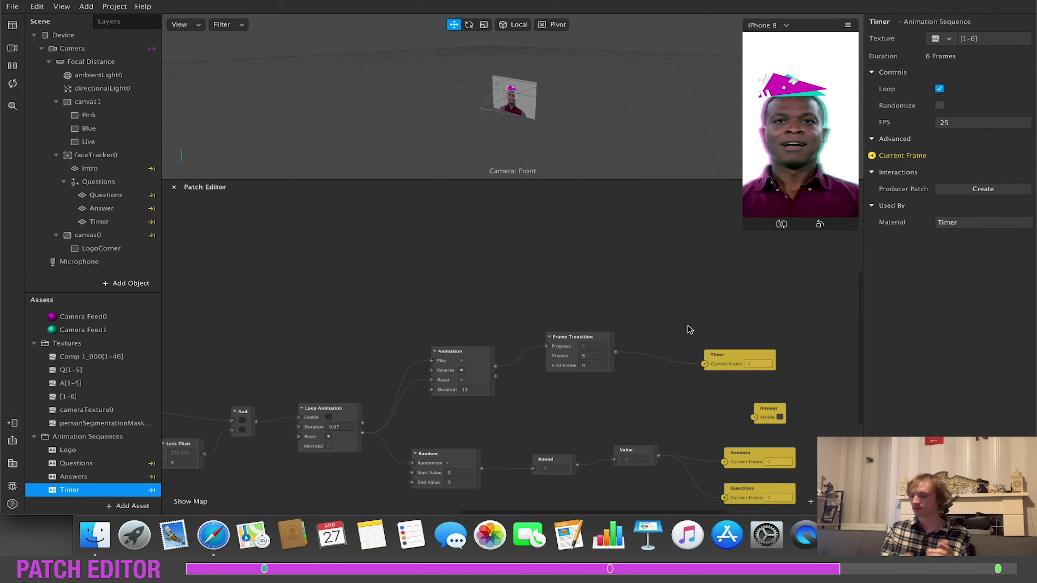
Add a Sender patch fed by Frame Transition's Value output, placed above the Timer patch.
drag(615, 352, 672, 308)
text(sender)
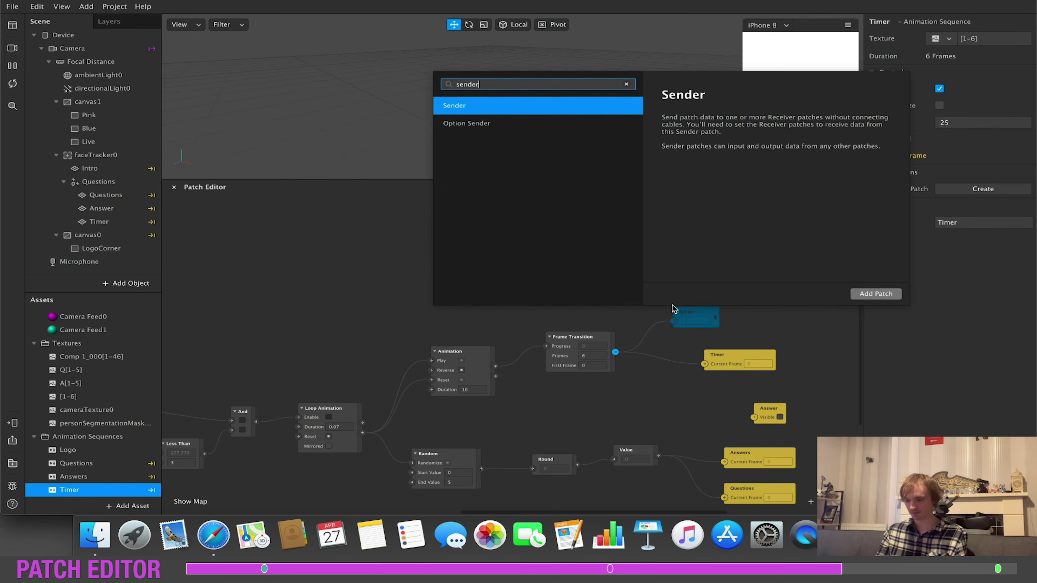
key(Return)
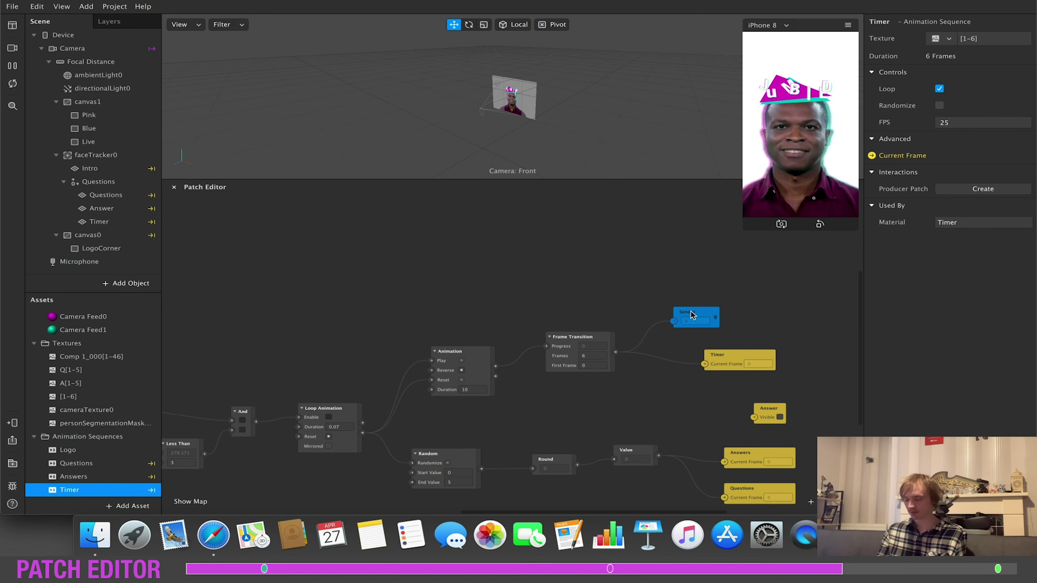
click(691, 312)
click(692, 338)
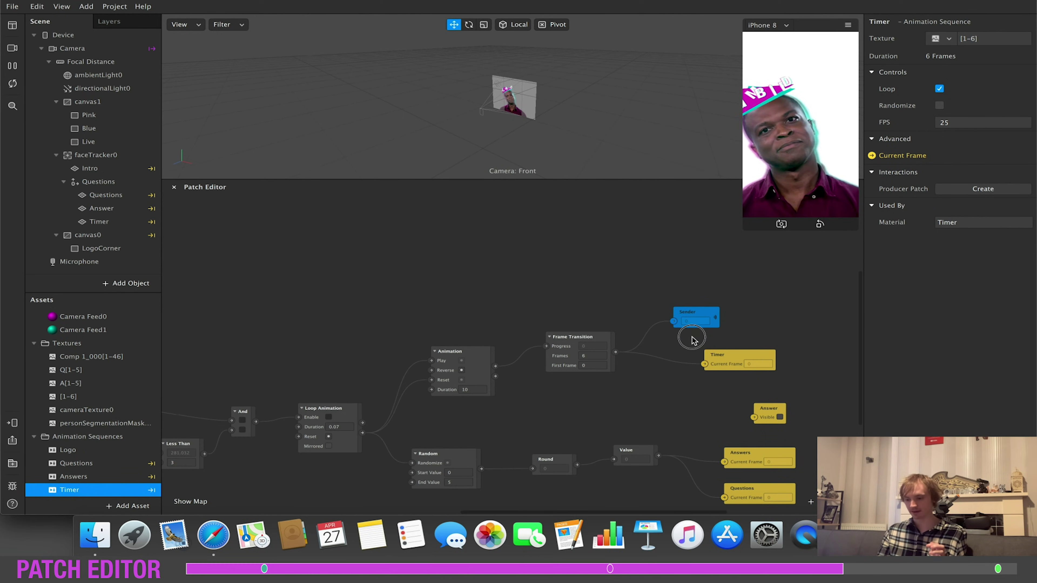
drag(692, 321, 694, 320)
click(694, 332)
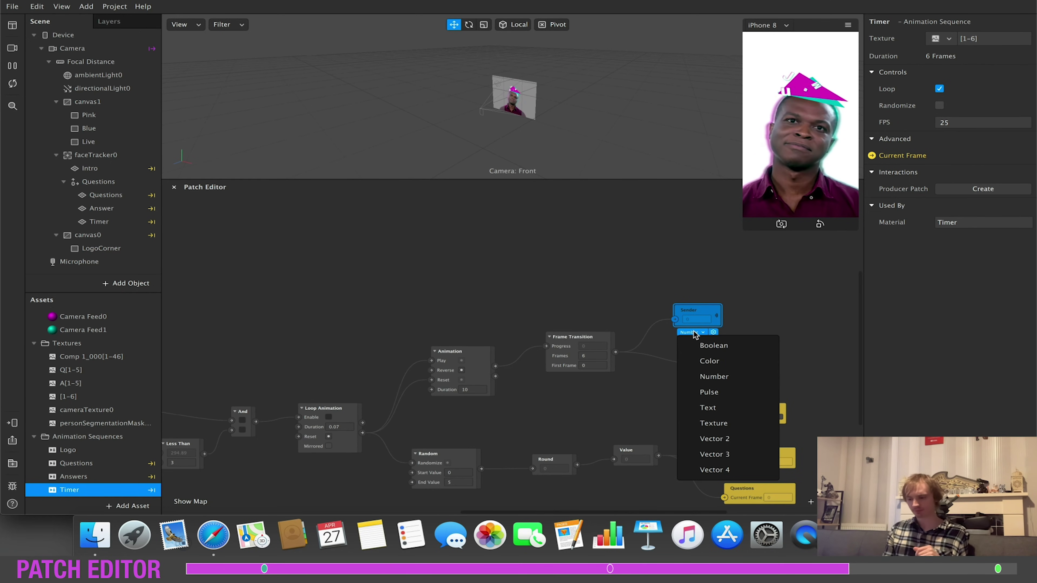
click(662, 303)
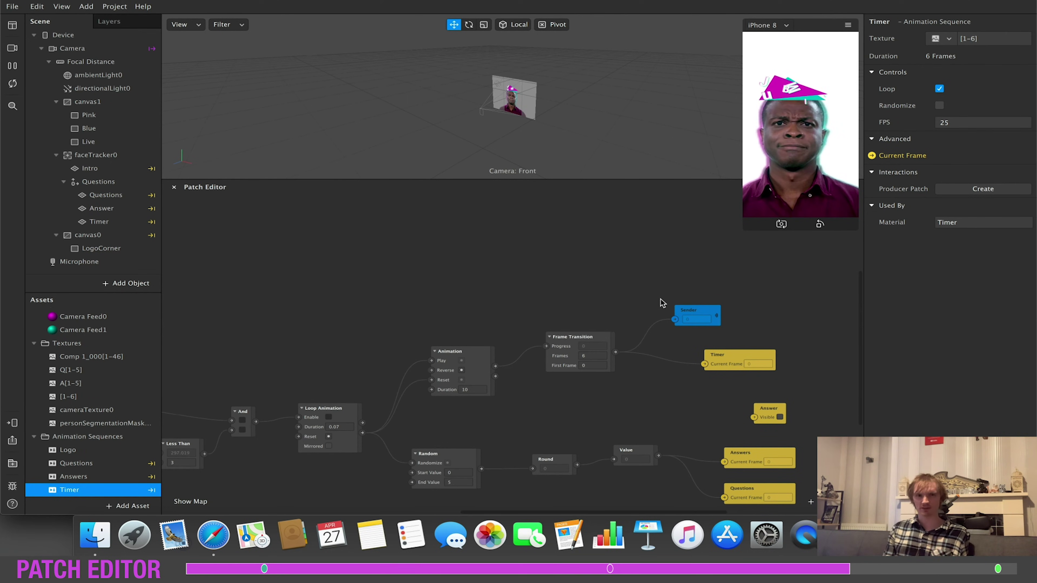
scroll(662, 303, left, 5)
scroll(662, 303, up, 3)
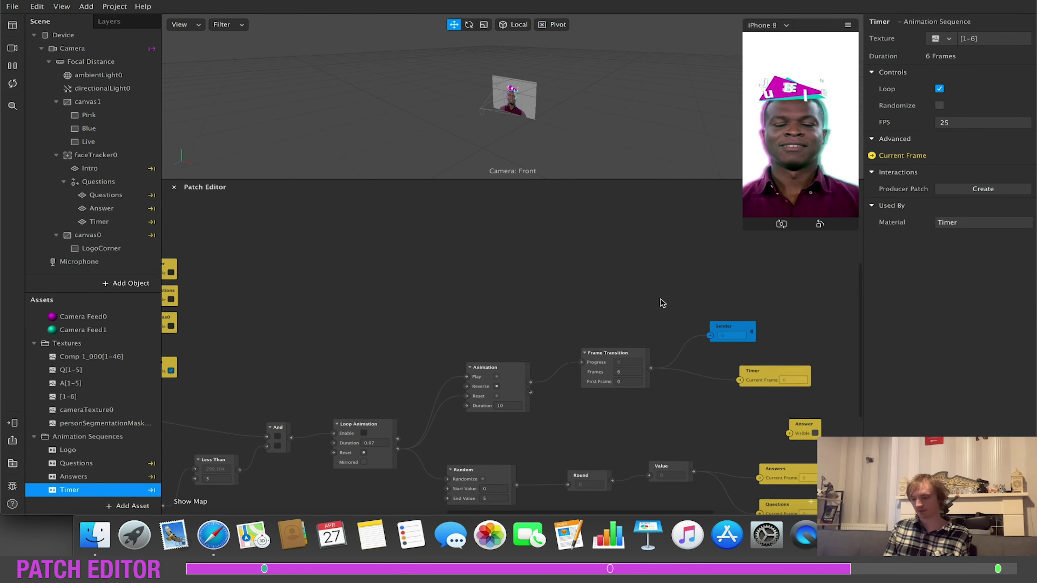
click(754, 341)
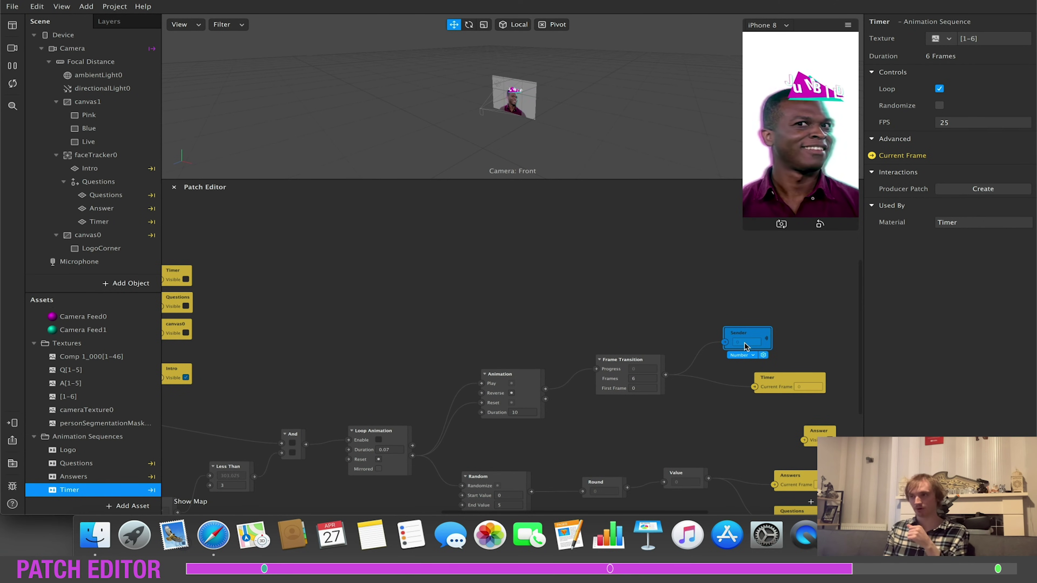
click(500, 304)
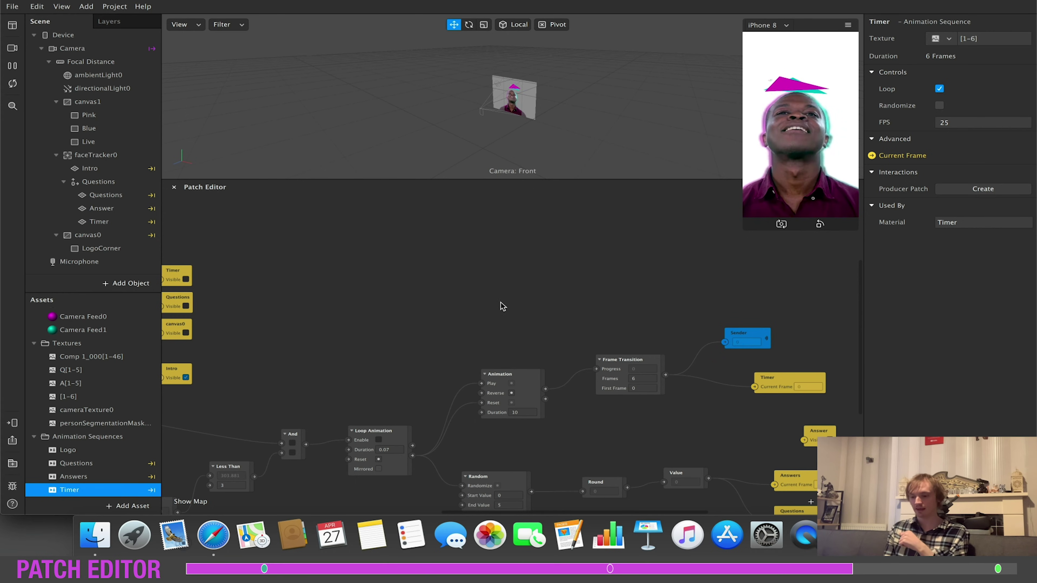
Add a Receiver patch in the empty area above the Loop Animation patch and link it to the Sender.
double_click(355, 242)
text(rec)
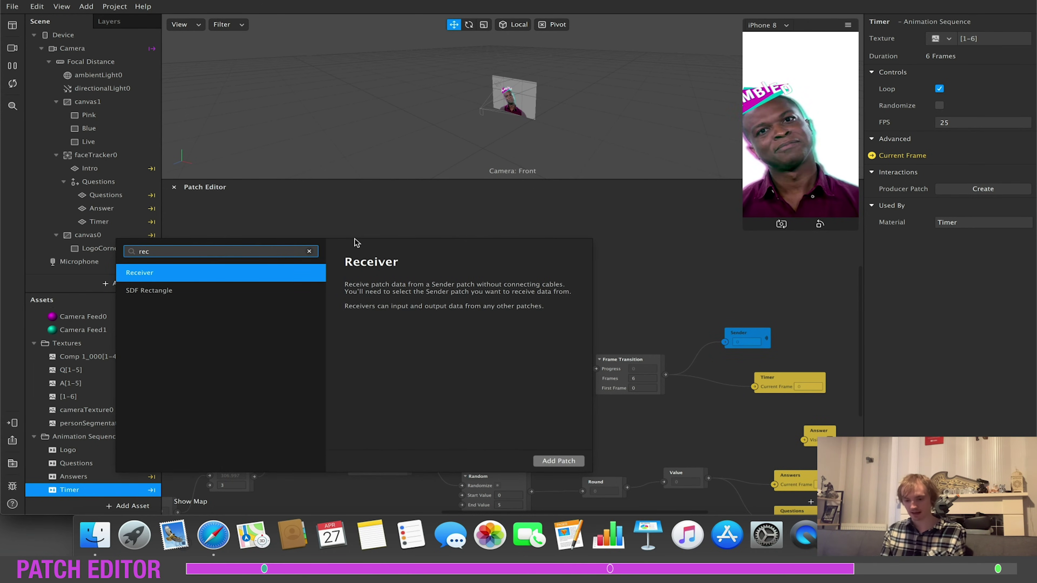
click(546, 461)
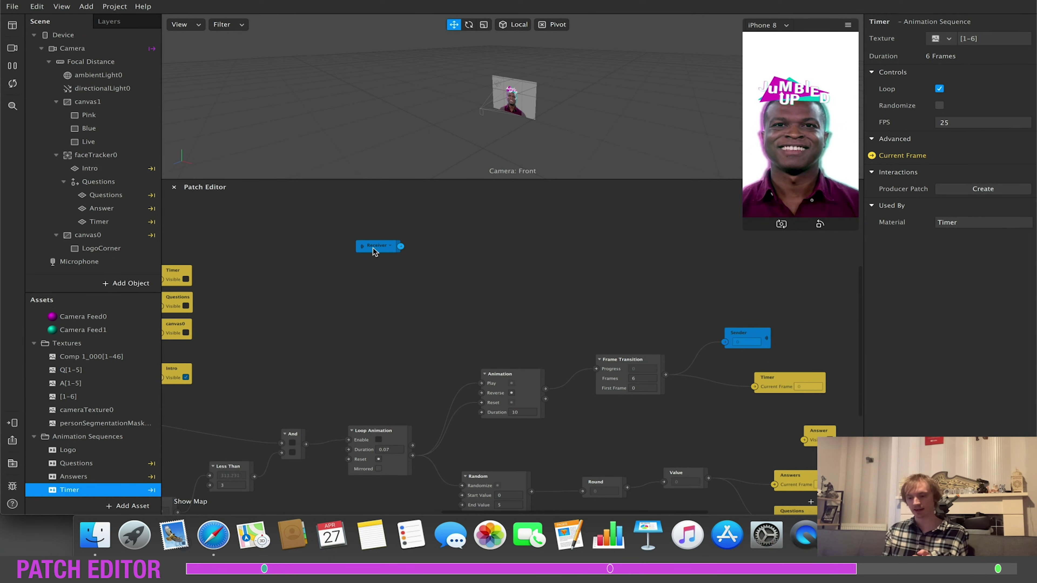
click(391, 246)
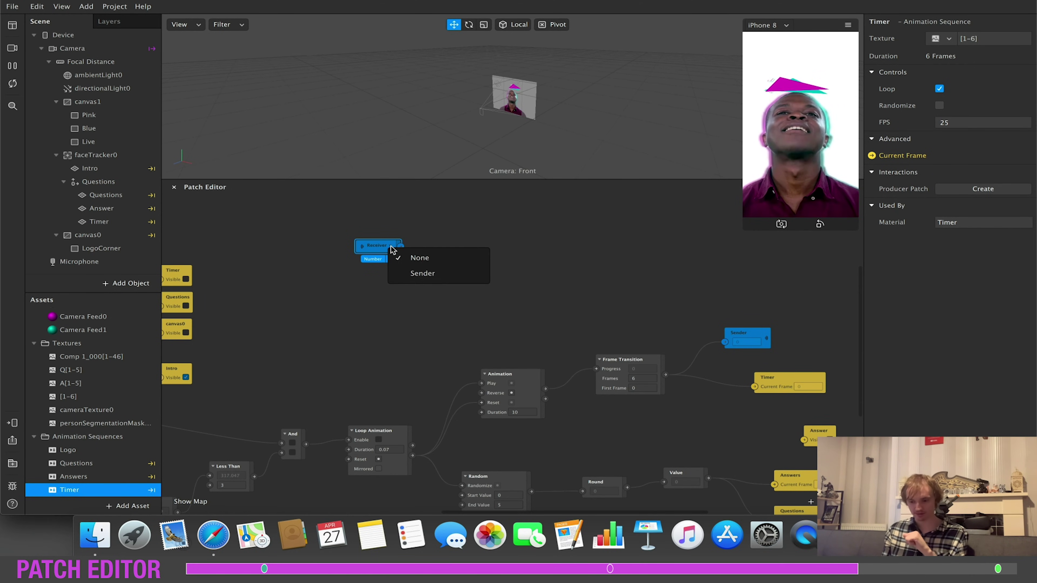
click(432, 271)
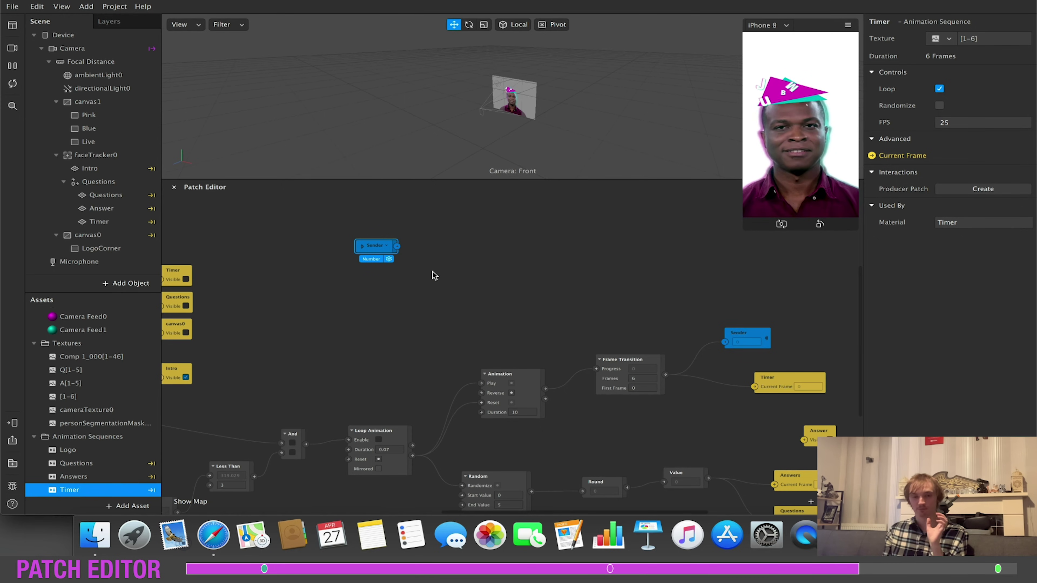
Rename the Sender patch fed by Frame Transition as "Timer Value".
double_click(740, 334)
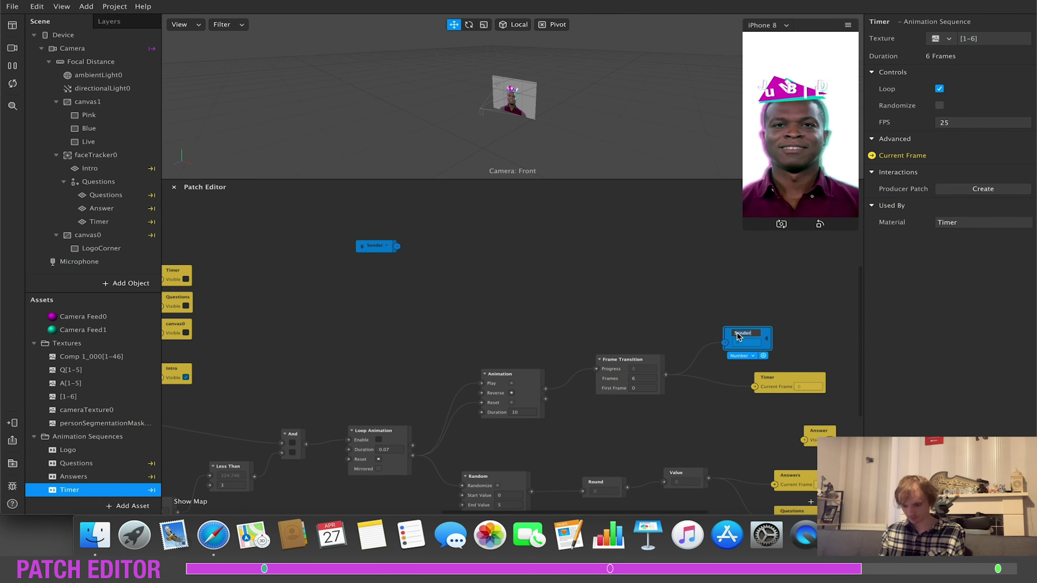
key(BackSpace)
text(Timer Value)
key(Return)
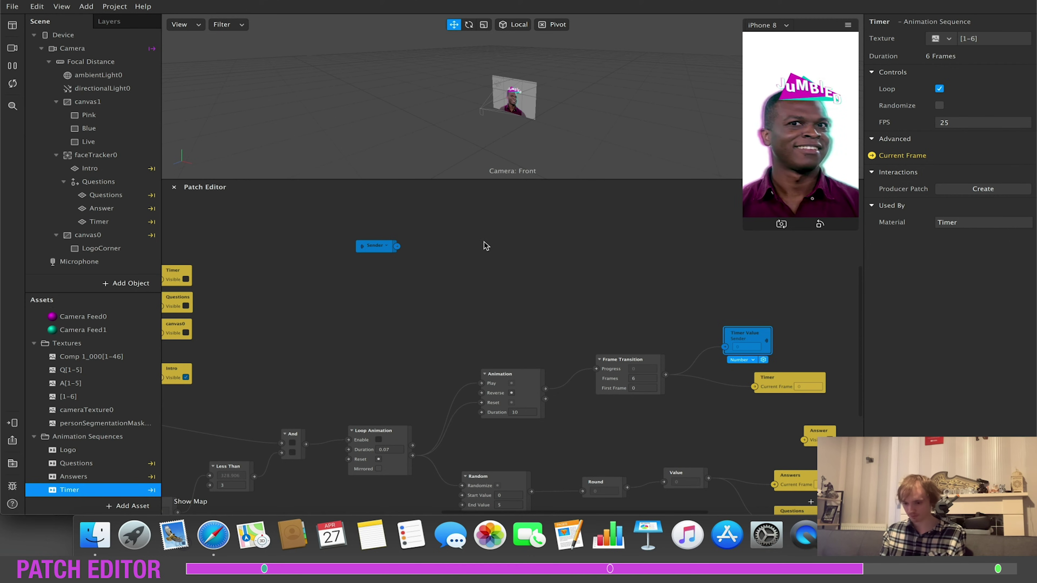
Reselect Timer Value as the Receiver patch's source and shift the patch slightly down.
click(375, 248)
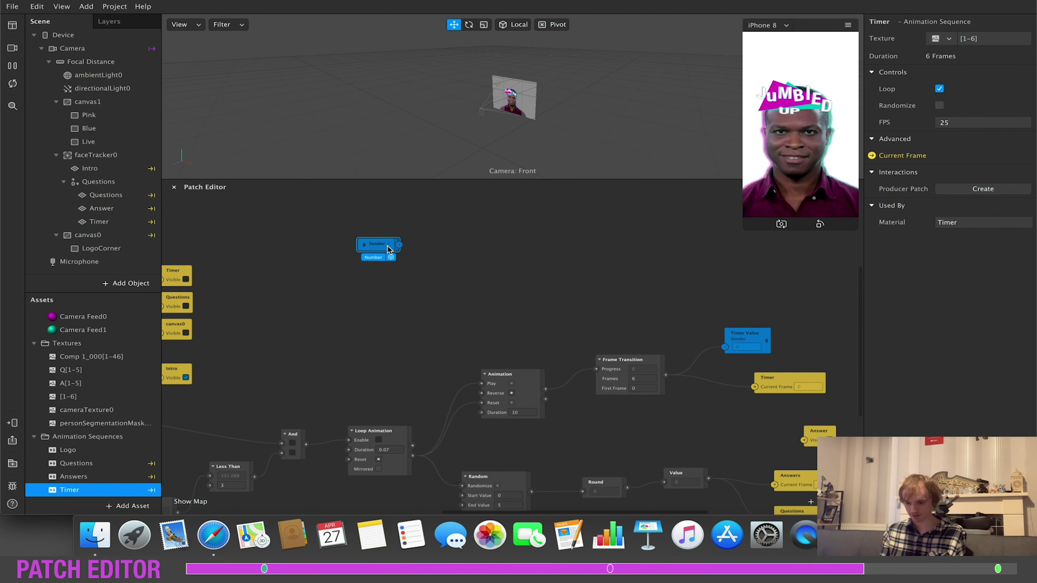
click(388, 246)
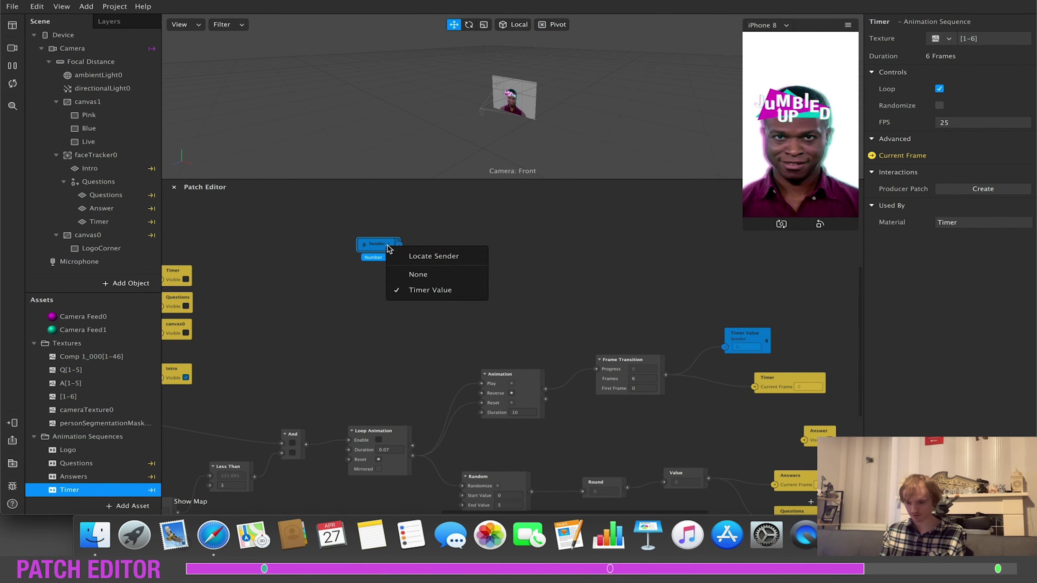
click(419, 286)
drag(388, 257, 388, 266)
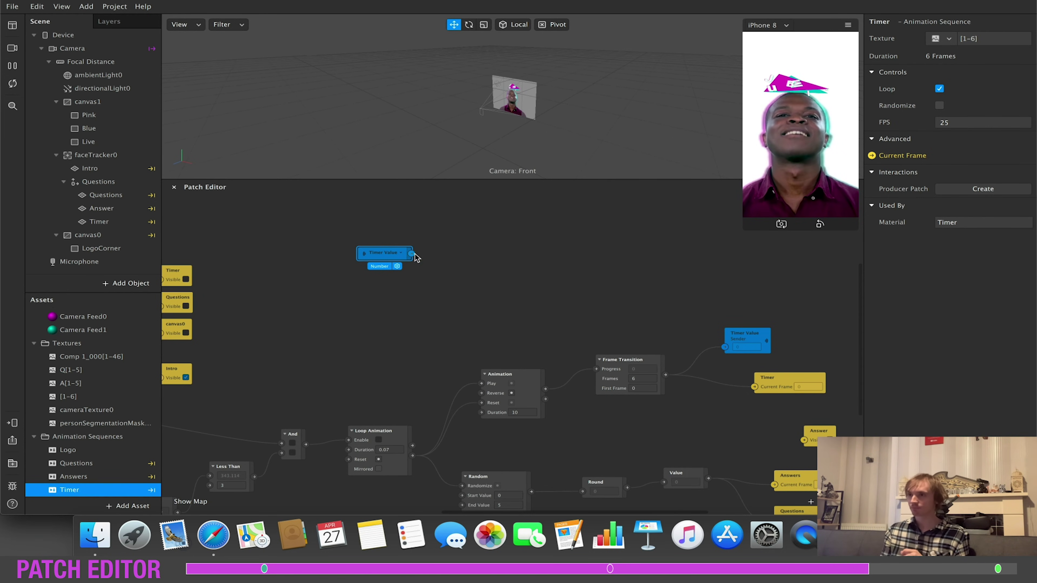
Add an Equals Exactly patch fed by the Timer Value receiver and set its comparison number to 5.
drag(412, 258, 458, 258)
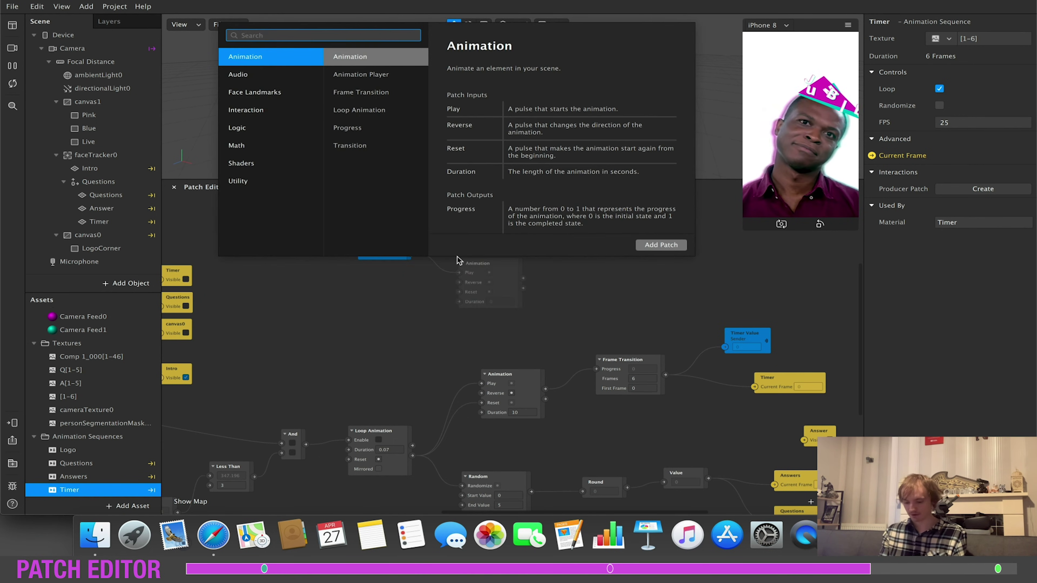
text(equals)
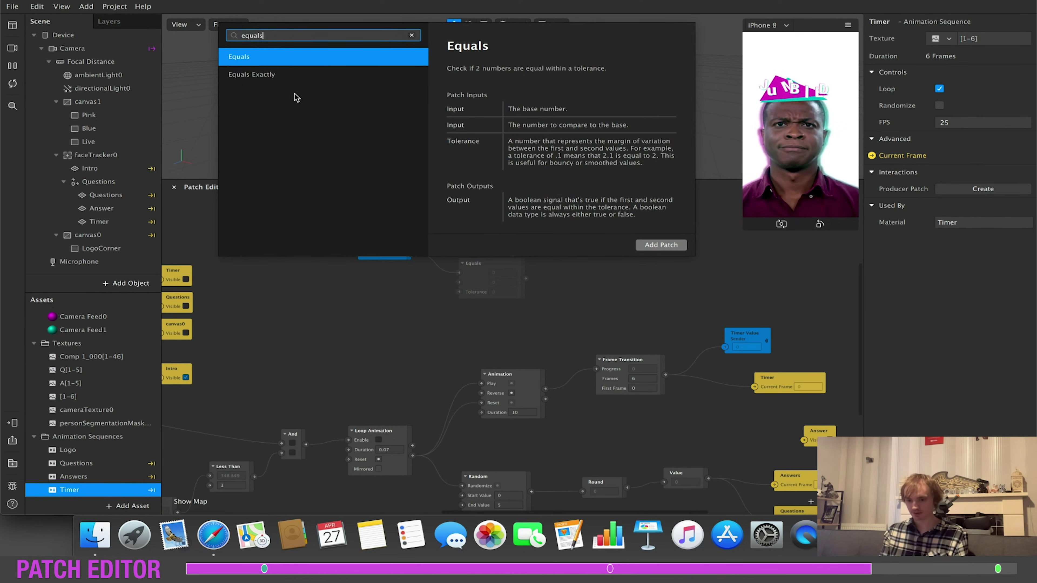
click(296, 80)
click(661, 244)
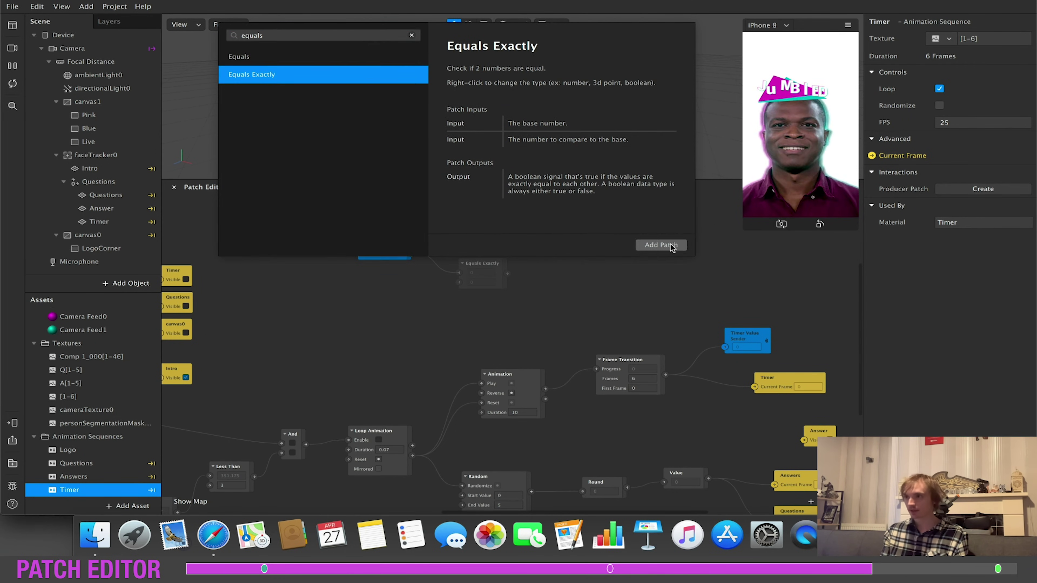
click(488, 282)
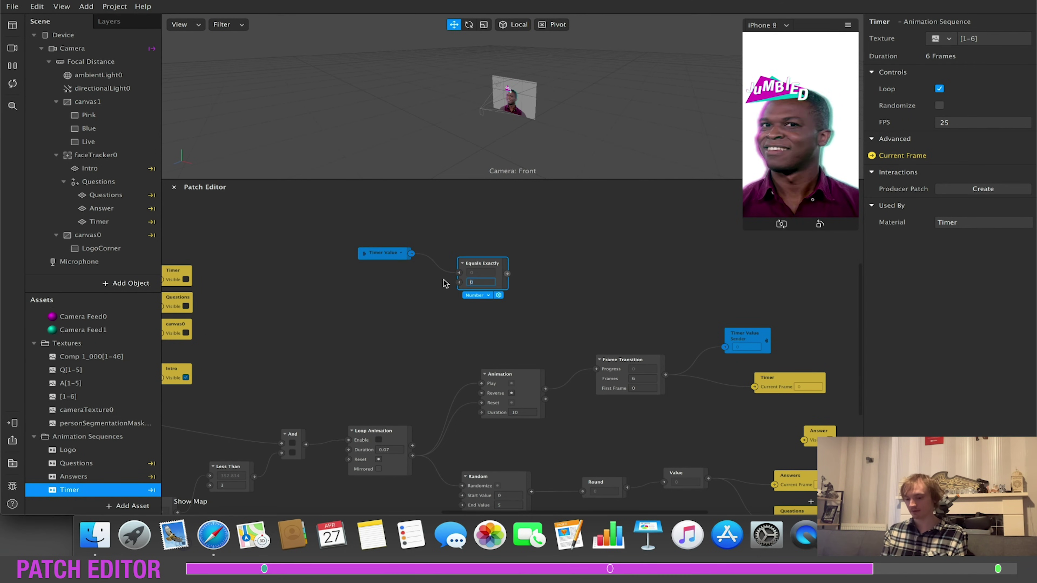
key(Return)
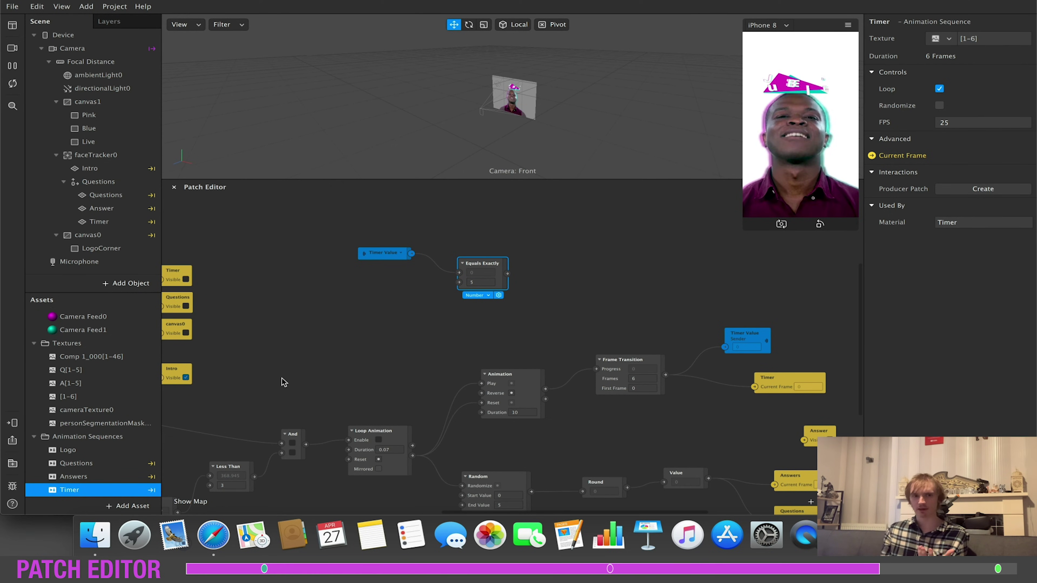
Open the AR Library for importing assets and search all of it for "80s synth".
click(127, 506)
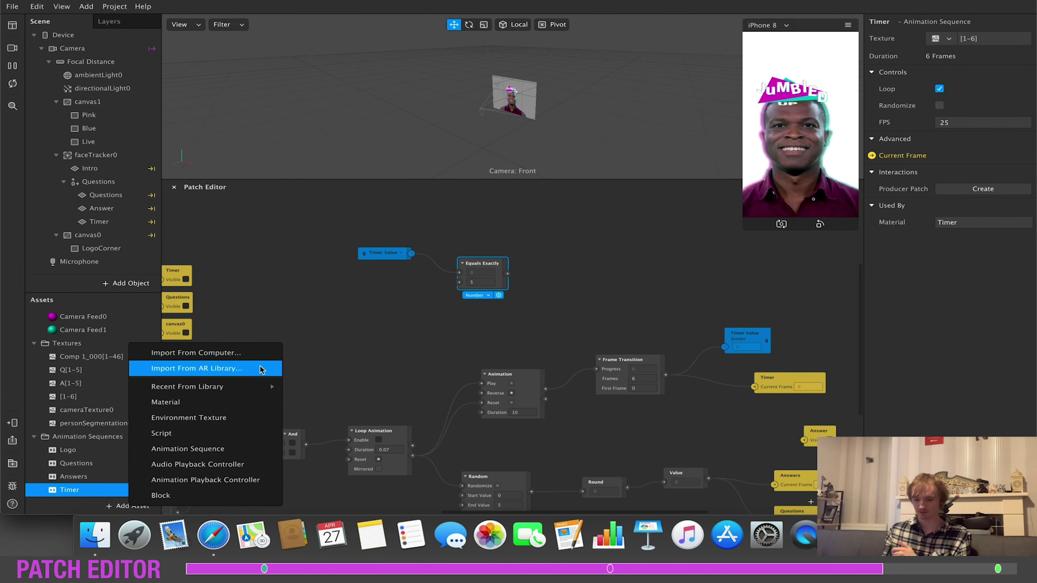
click(231, 370)
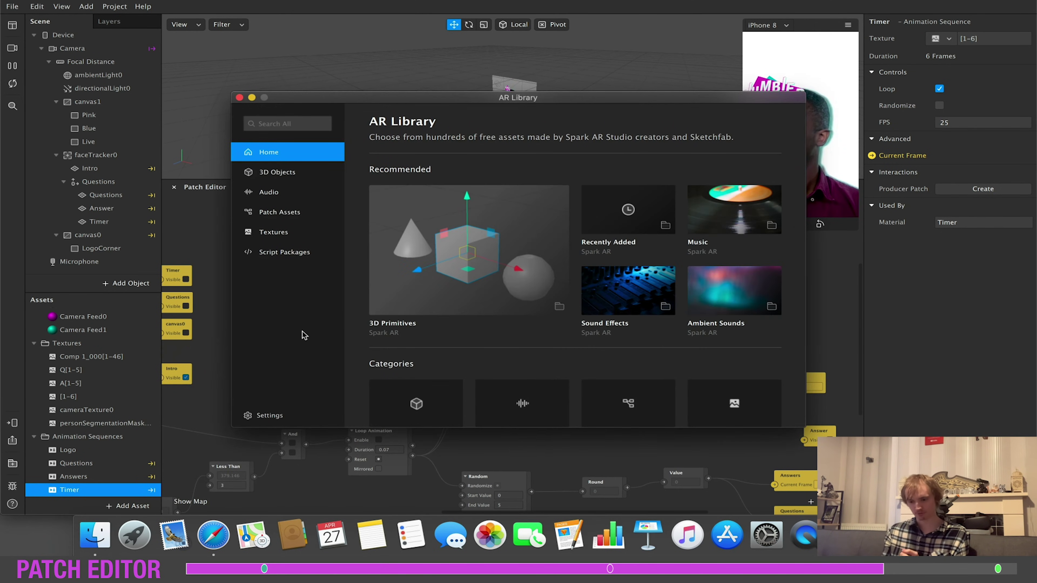
click(273, 123)
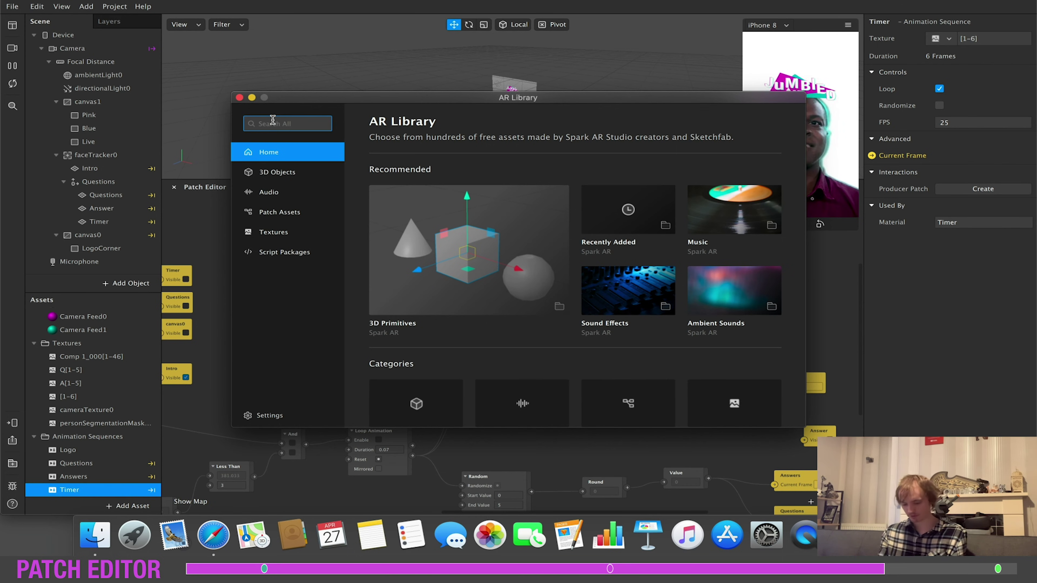
text(80s sy)
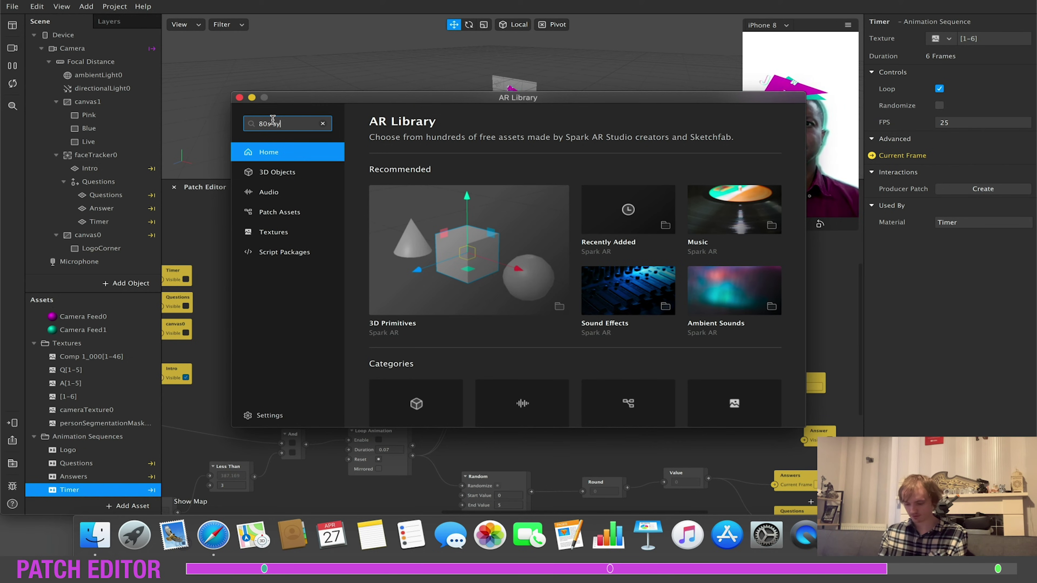
text(n)
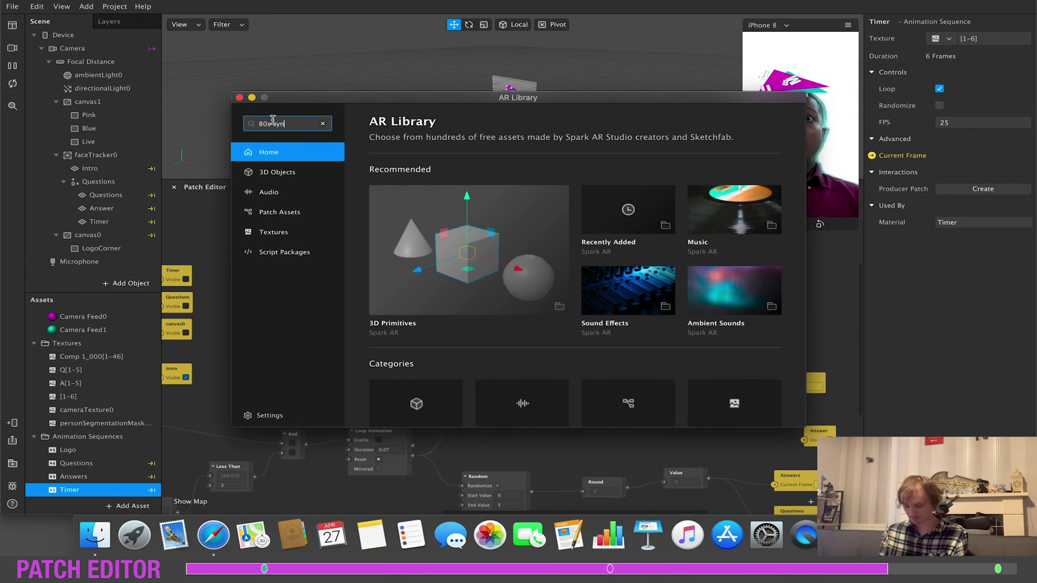
text(th)
key(Return)
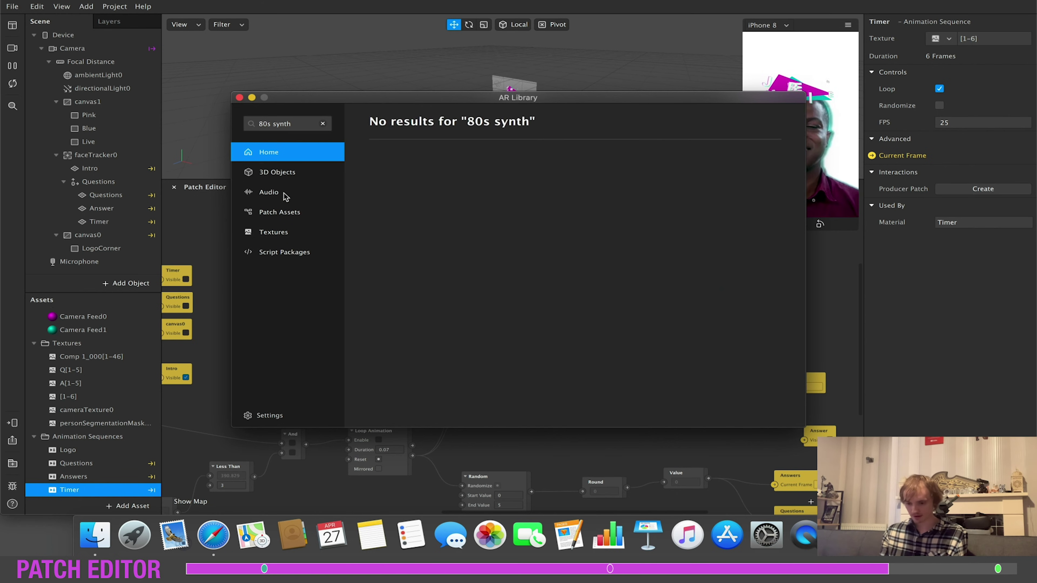
Browse the AR Library's full list of audio clips for a suitable sound.
click(285, 195)
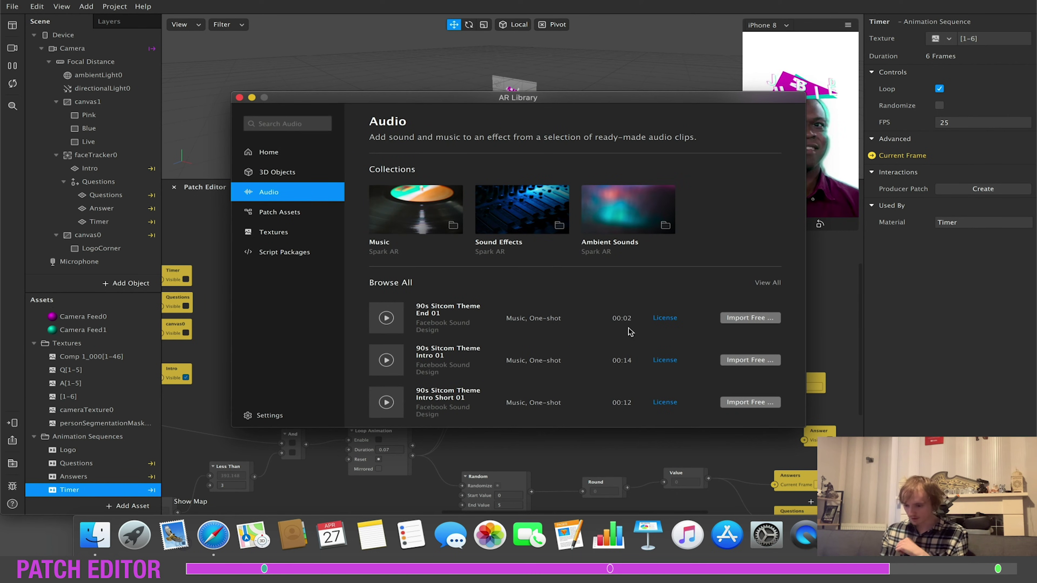
scroll(535, 341, down, 5)
scroll(537, 338, down, 12)
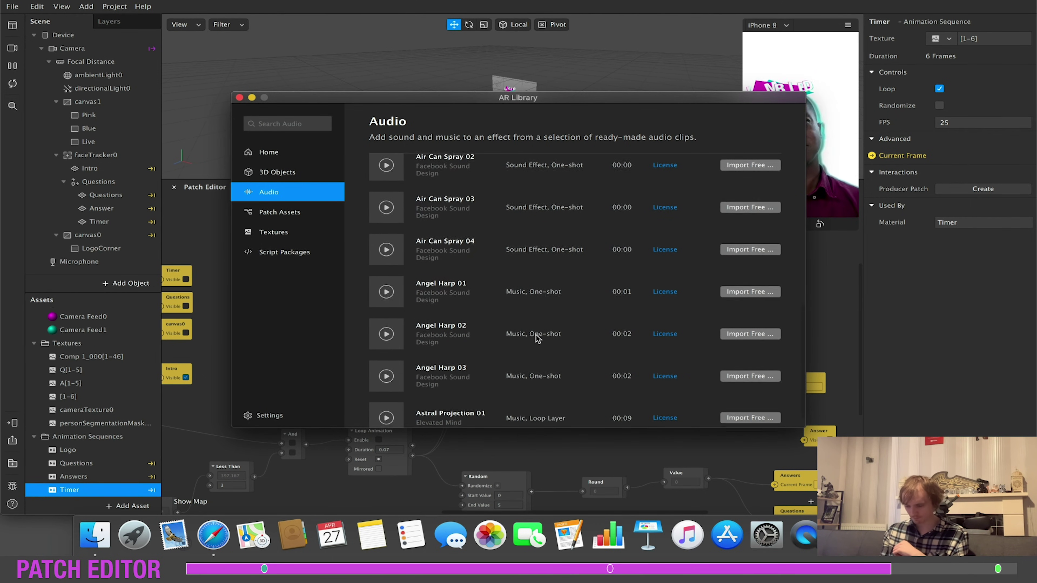
scroll(537, 338, down, 1)
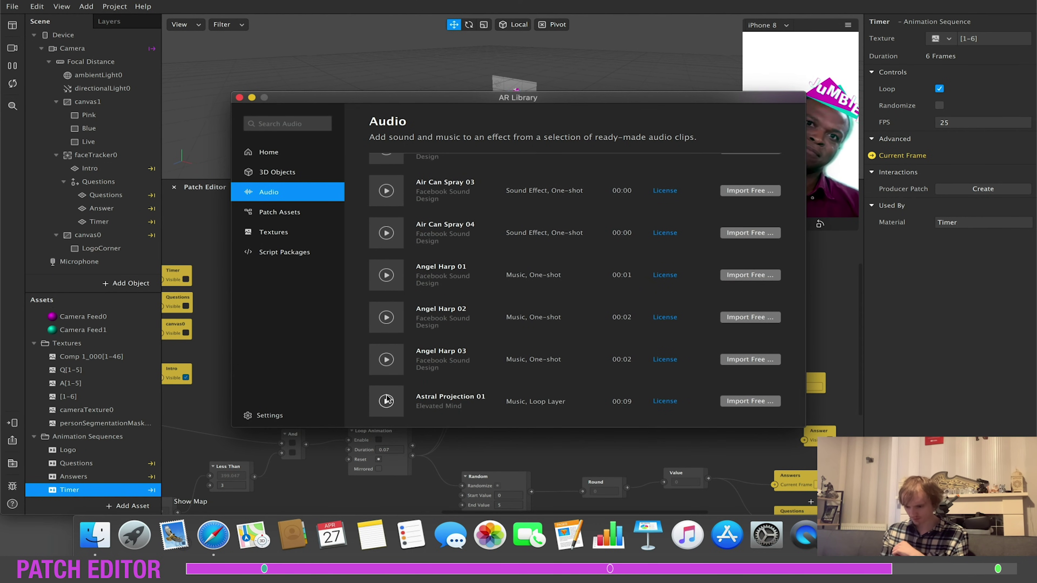
scroll(389, 369, up, 1)
scroll(389, 369, up, 15)
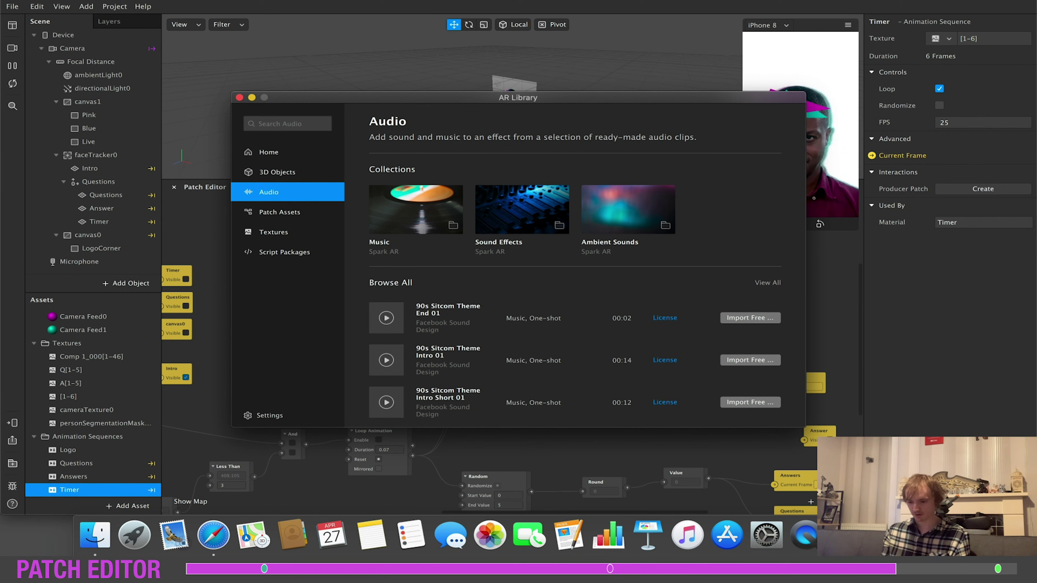
Search the library's audio clips for "synthpad", then reset to the full audio category.
click(298, 124)
text(synthpad)
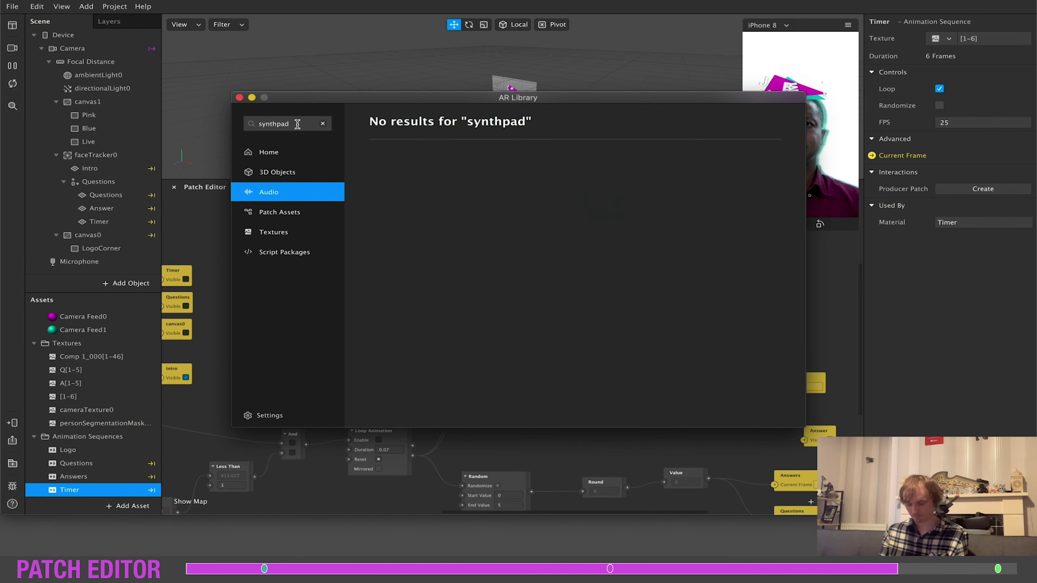
click(279, 175)
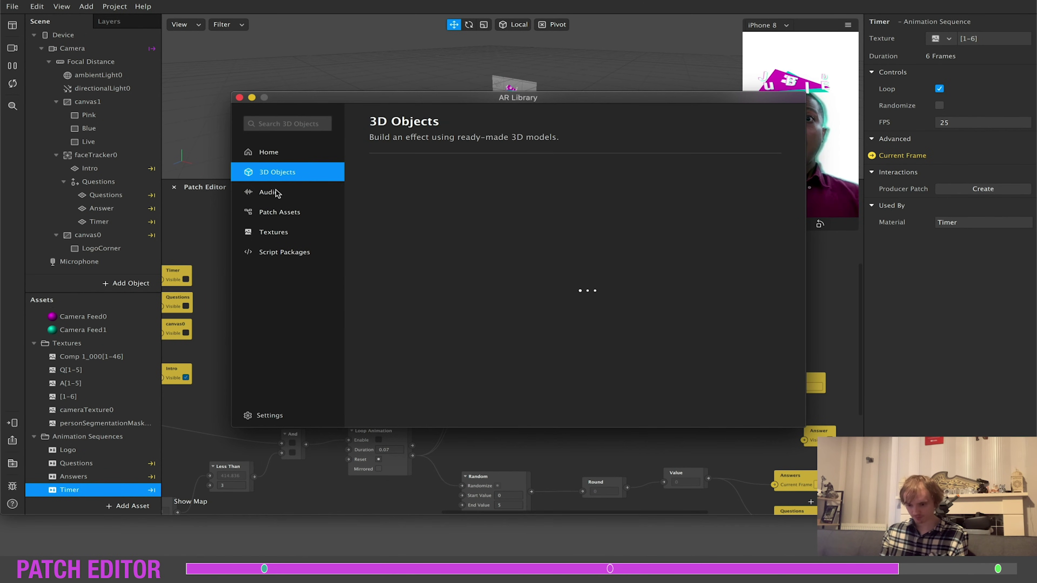
click(276, 193)
Search the library's audio clips for "synth" and look through the results as far as Synth Life 01.
click(293, 124)
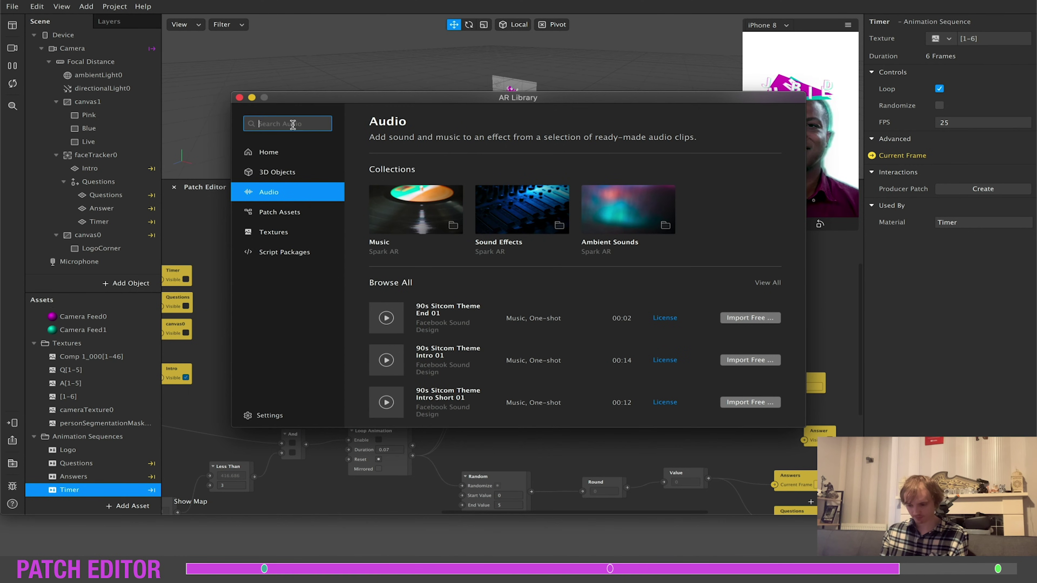
text(sy)
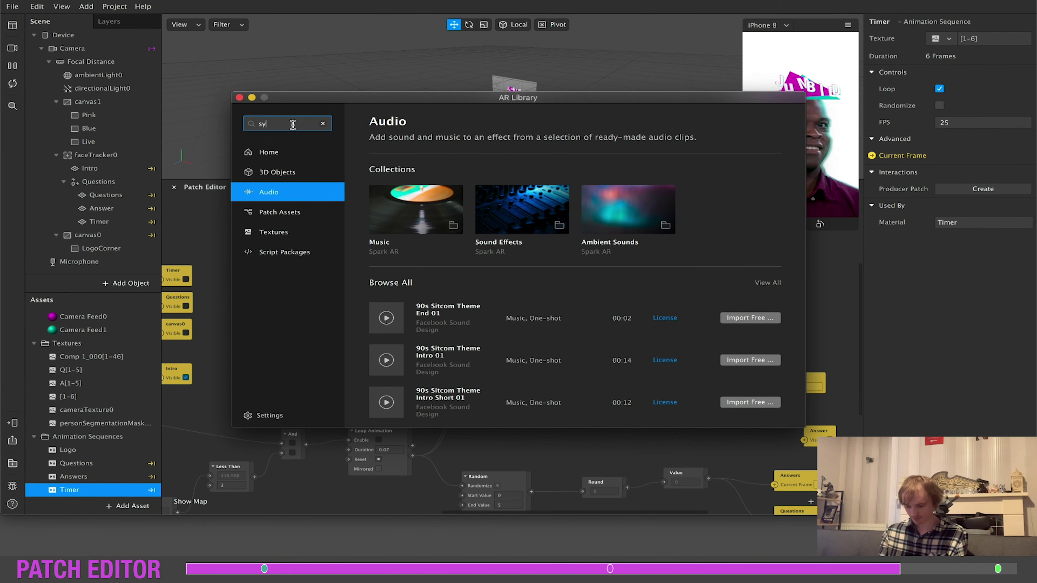
text(nth)
key(Return)
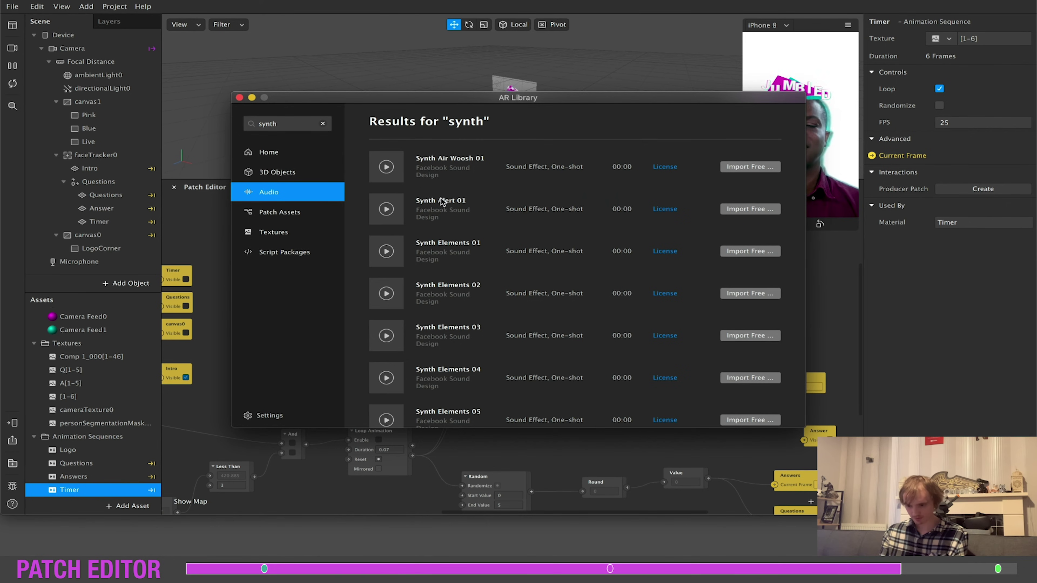
scroll(508, 192, down, 2)
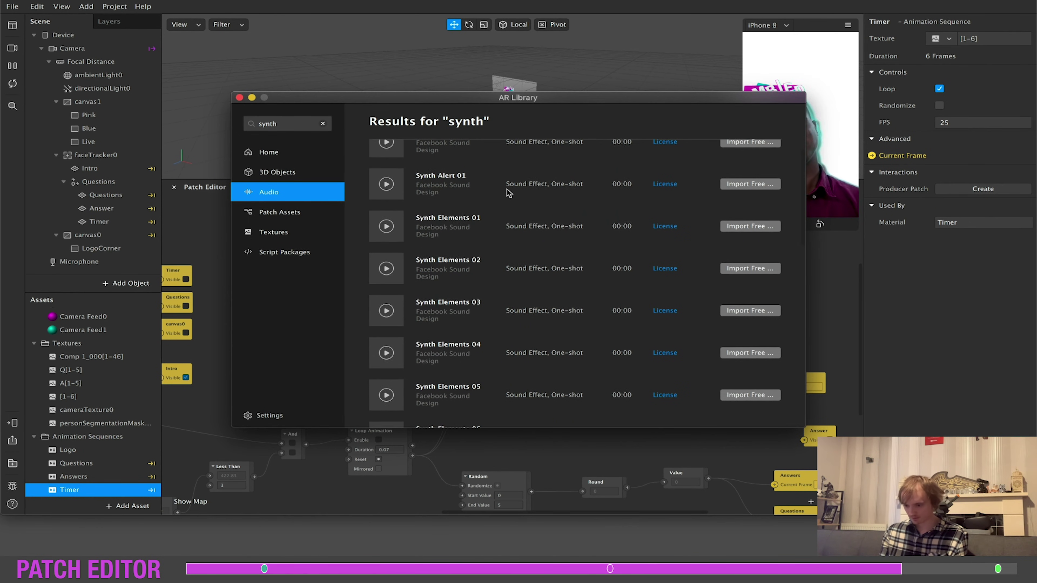
scroll(508, 193, down, 10)
scroll(508, 193, down, 3)
Preview the Synth Life 01 music loop and import it into the Untitled project.
click(386, 236)
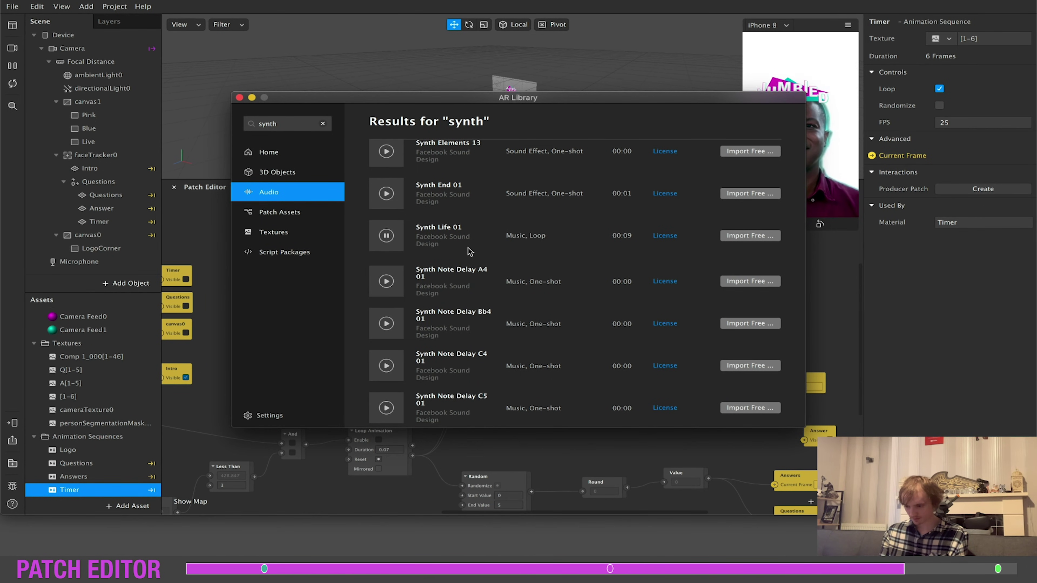
click(387, 236)
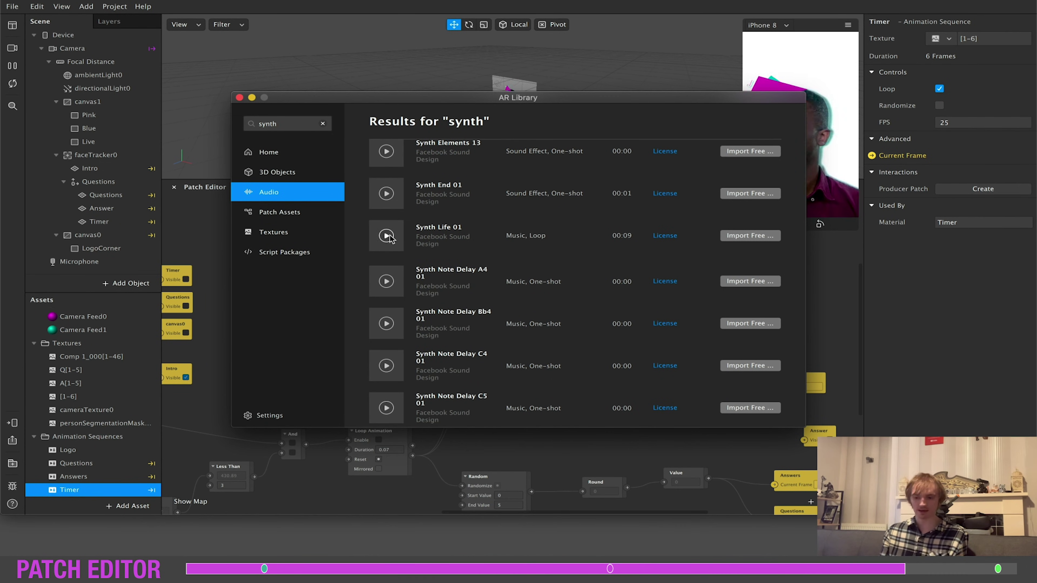
click(747, 238)
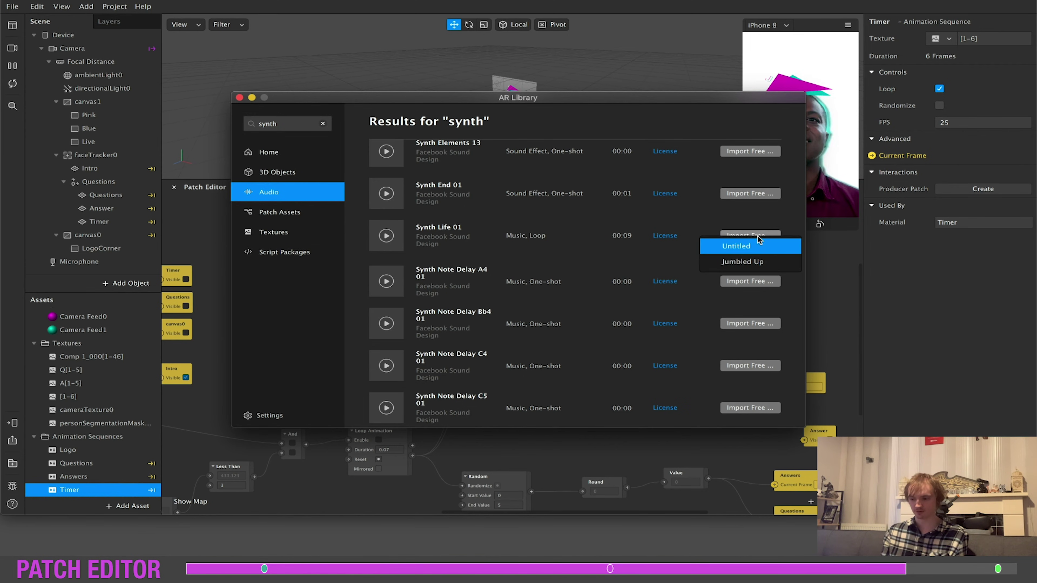
click(751, 249)
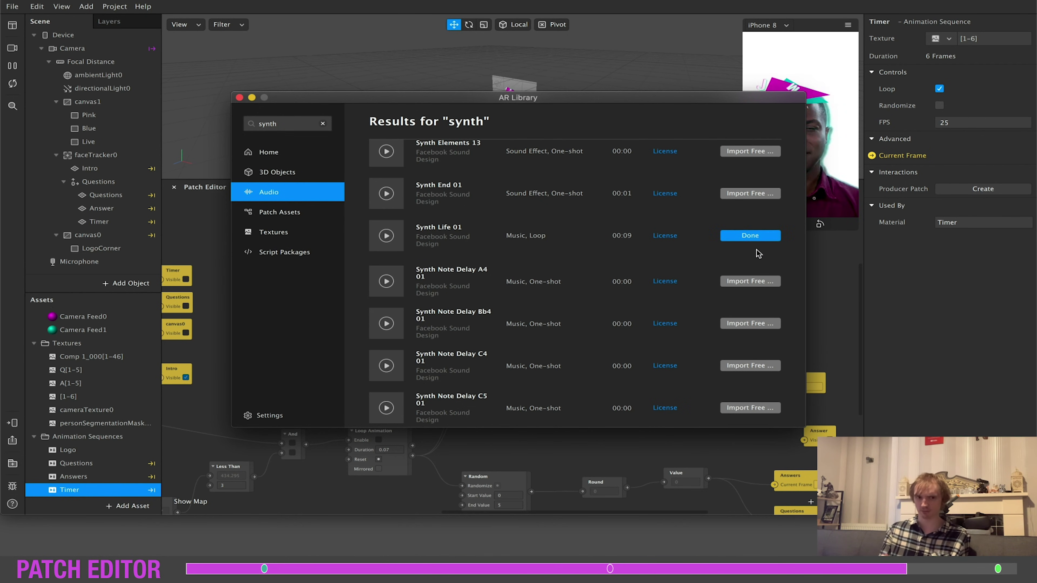
click(746, 239)
click(594, 245)
Search the audio clips for "bell" and import Bell Alarm 01 into the Untitled project.
click(293, 126)
text(bell)
key(Return)
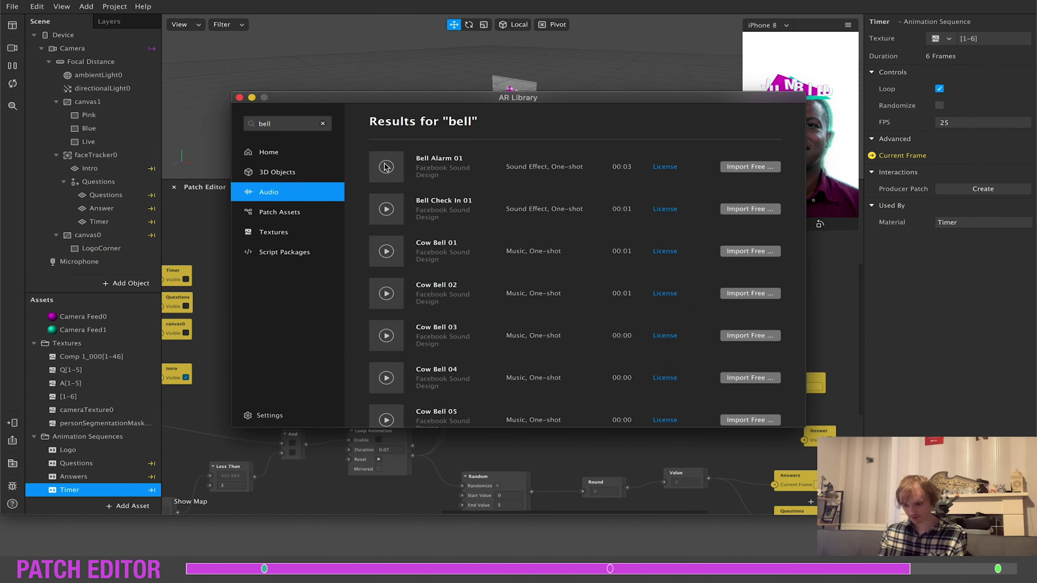
click(754, 166)
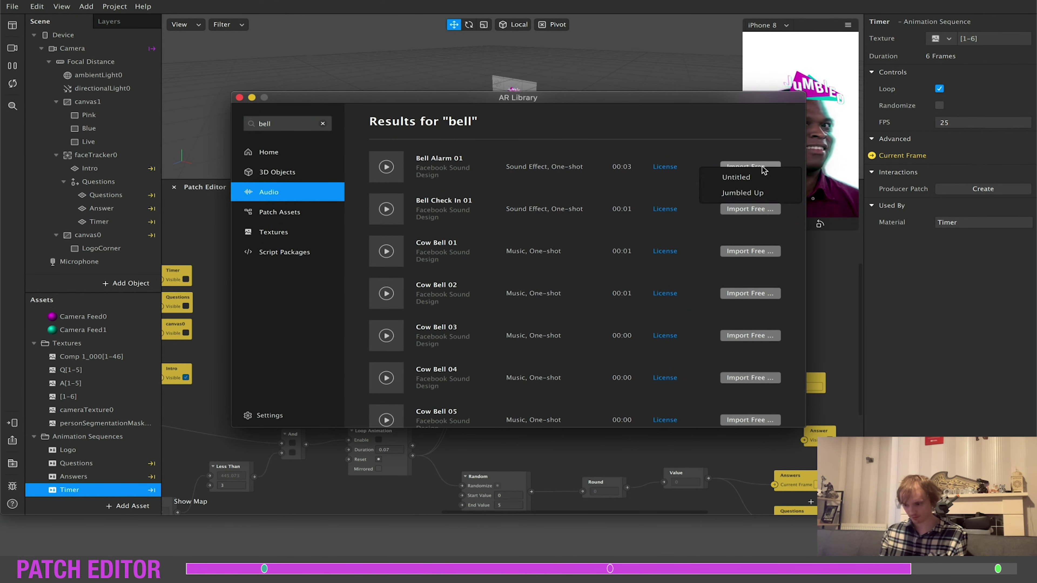
click(760, 175)
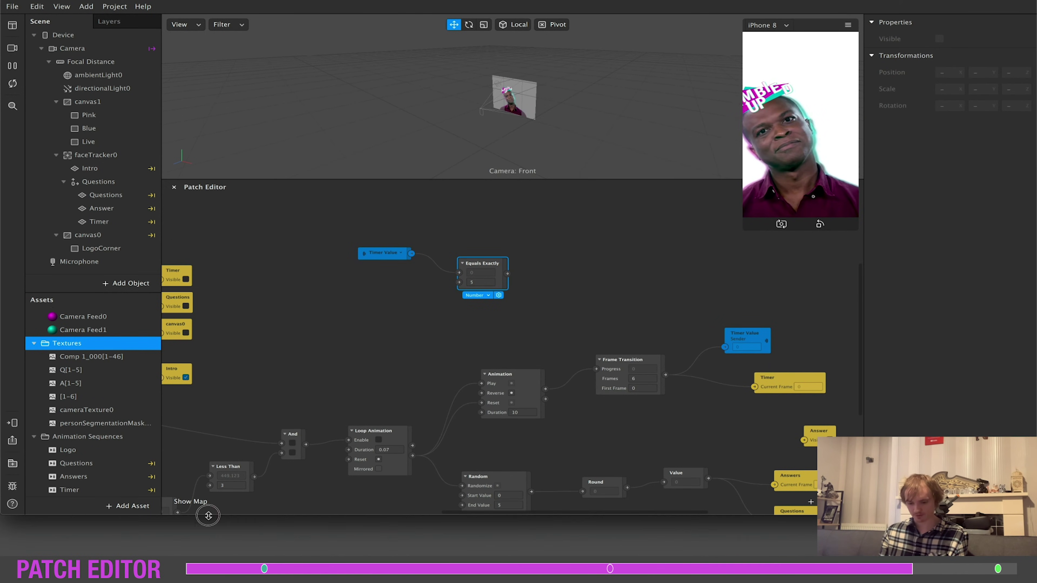
Make the editor window taller and bring the imported audio clips into view in the assets.
drag(208, 515, 208, 557)
scroll(106, 452, down, 2)
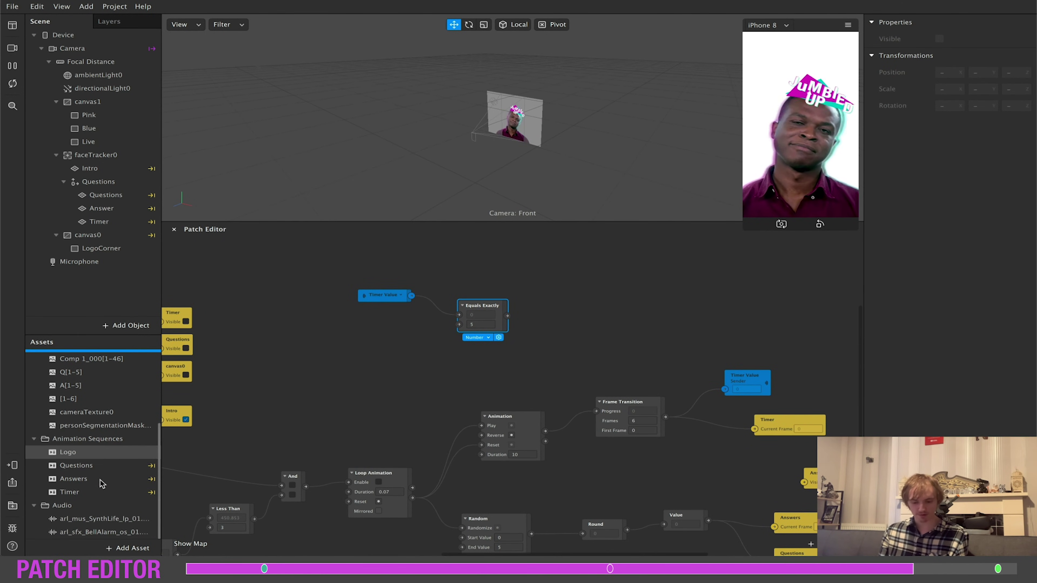
click(301, 372)
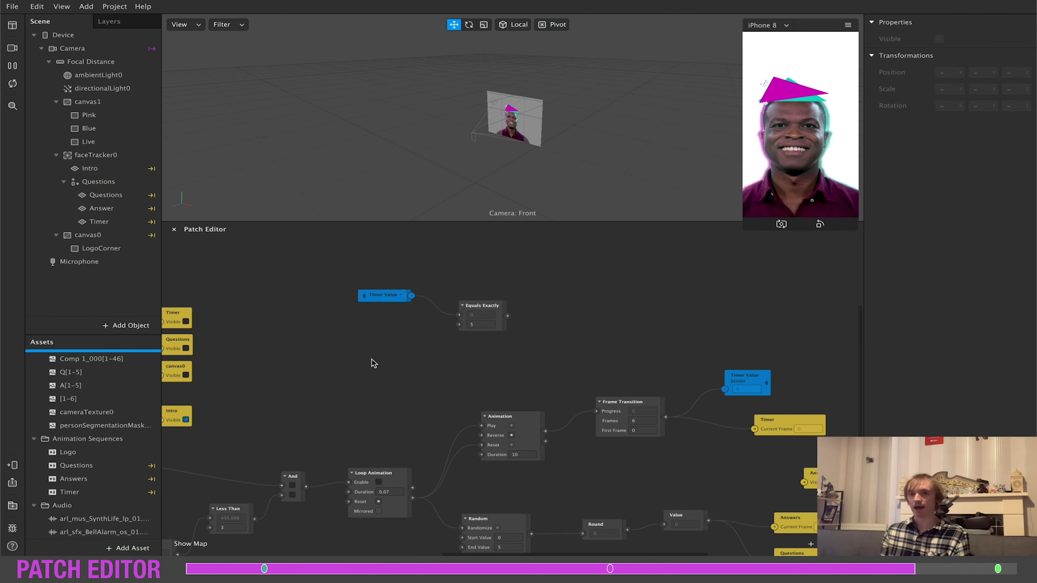
Add an Audio Playback Controller asset and set its audio to arl_mus_SynthLife_lp_01.m4a.
click(131, 549)
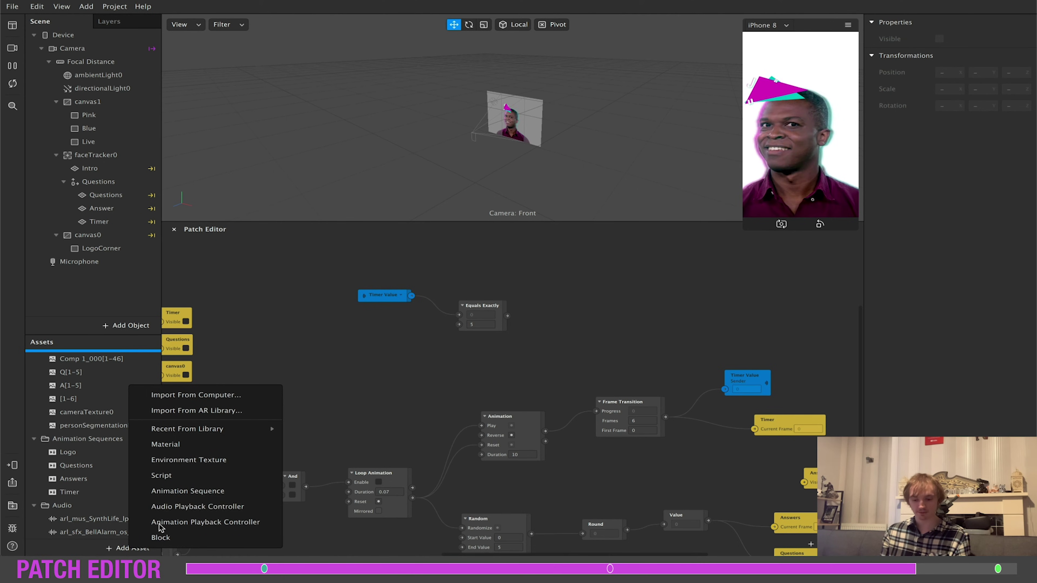
click(192, 508)
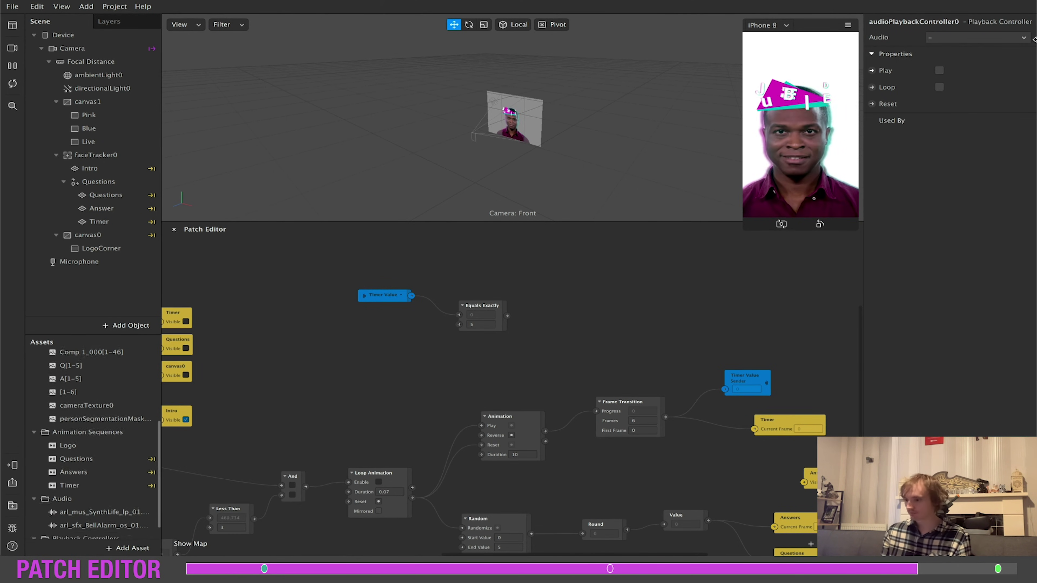
click(974, 38)
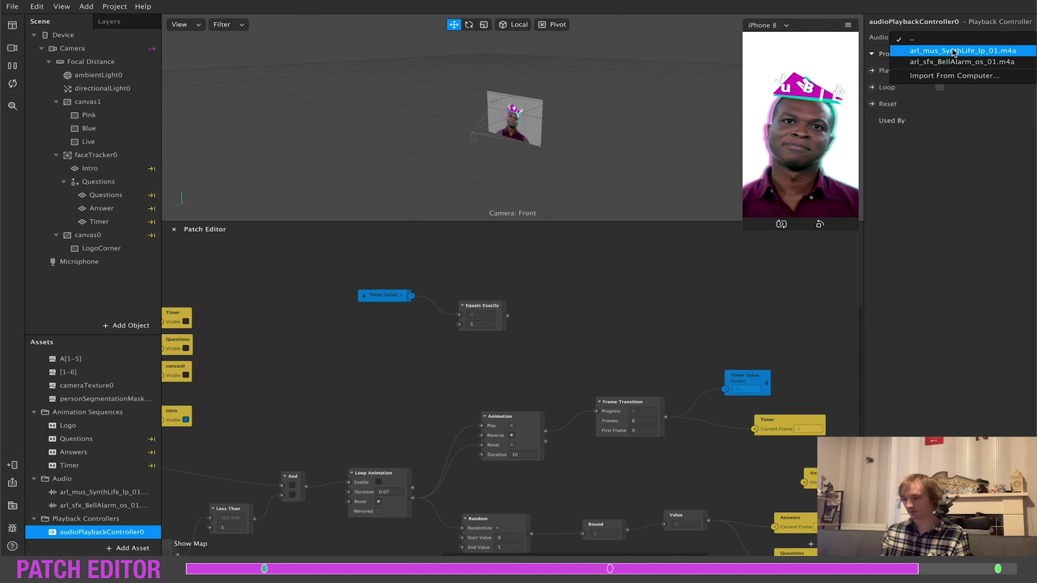
click(945, 55)
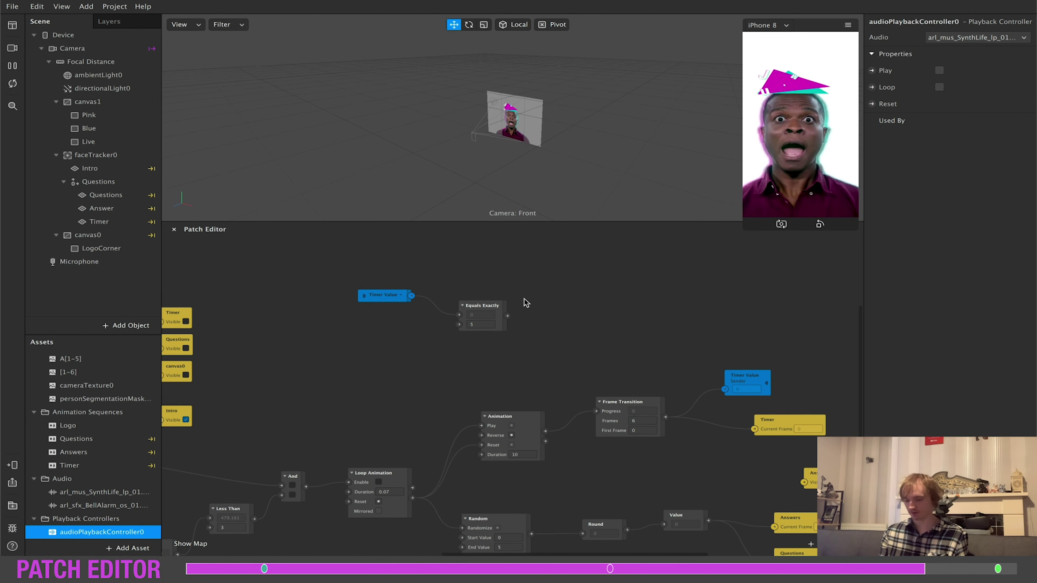
Move the Answer visibility patch beside Equals Exactly and connect the Equals Exactly output to its Visible input.
click(472, 310)
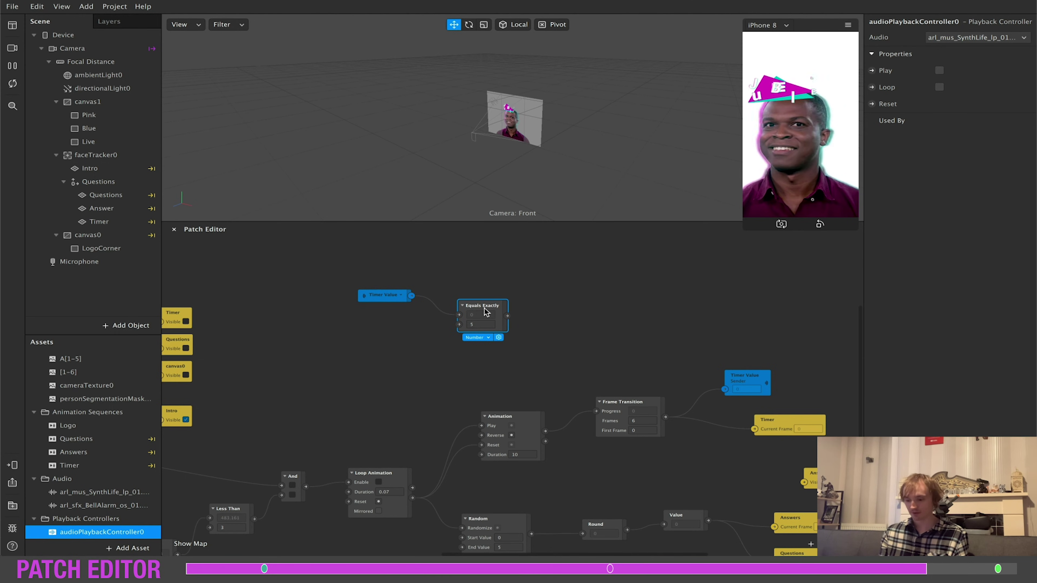
drag(811, 473, 598, 311)
drag(507, 316, 585, 323)
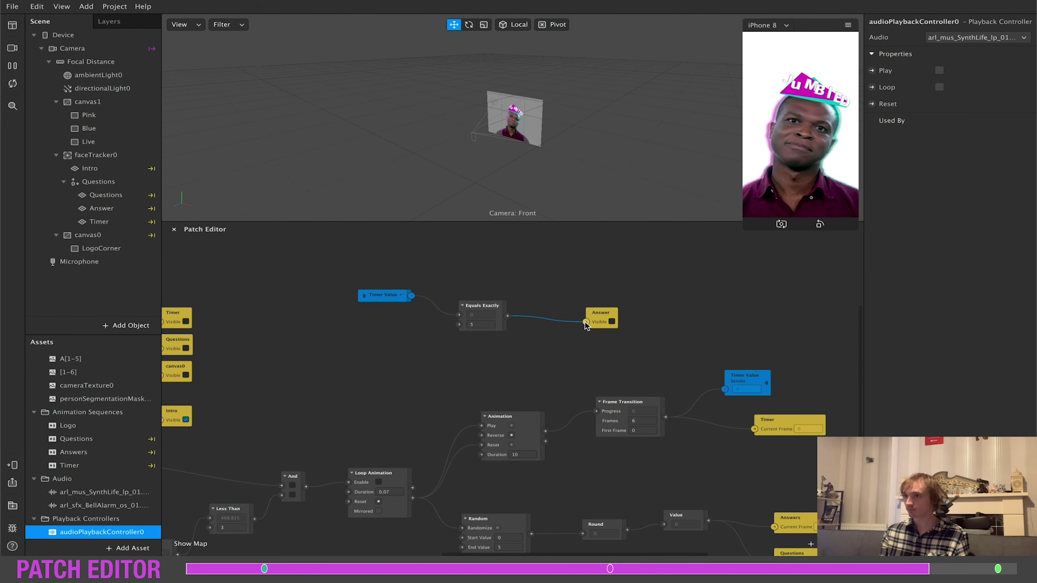
Add a Pulse patch fed by the Equals Exactly output.
drag(507, 315, 547, 266)
text(pulse)
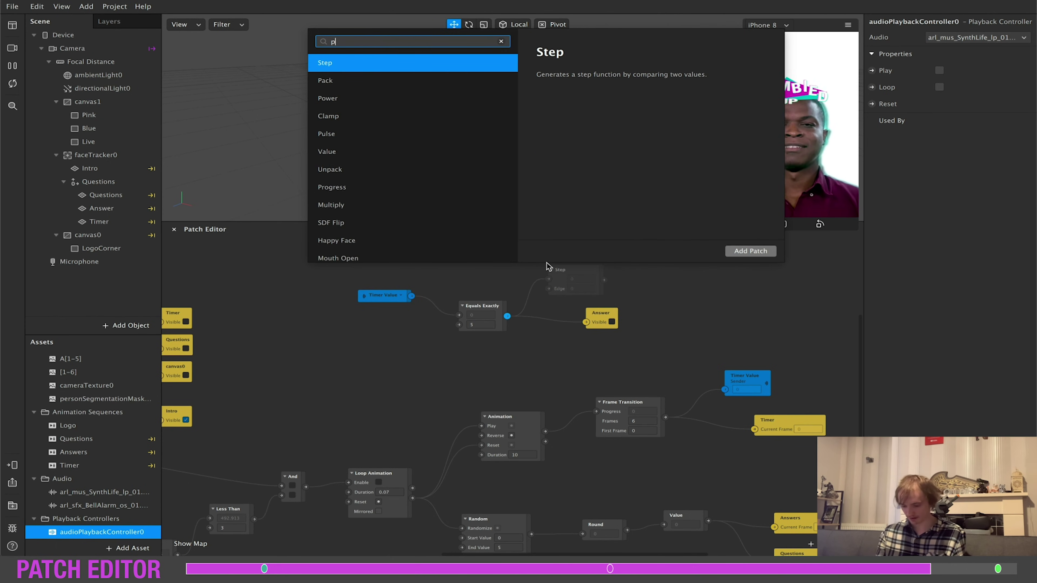
key(Return)
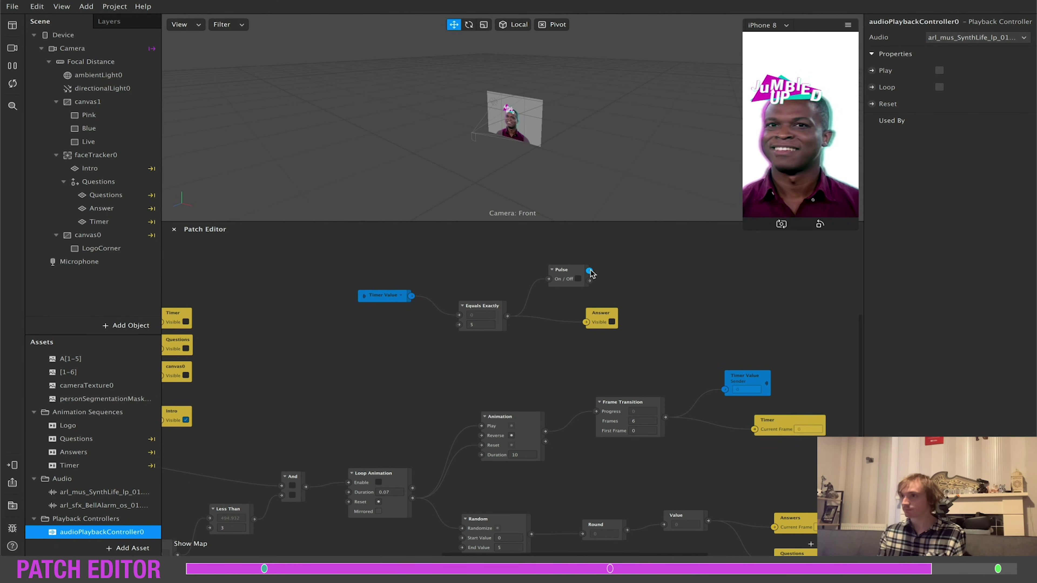
Add a Single-Clip Controller patch beside Pulse and wire the two Pulse outputs to its Play and Stop inputs.
double_click(639, 275)
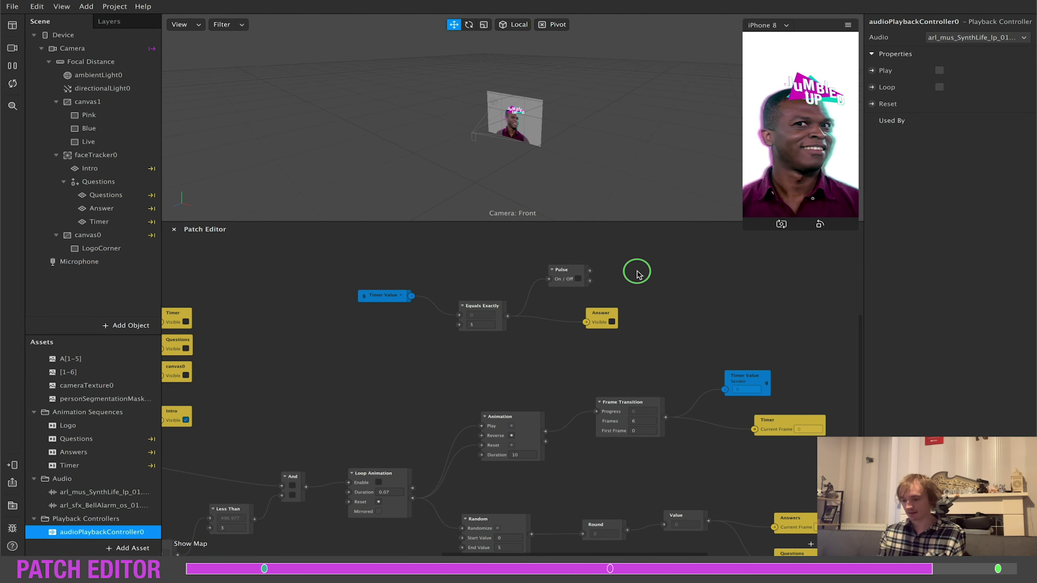
text(sing)
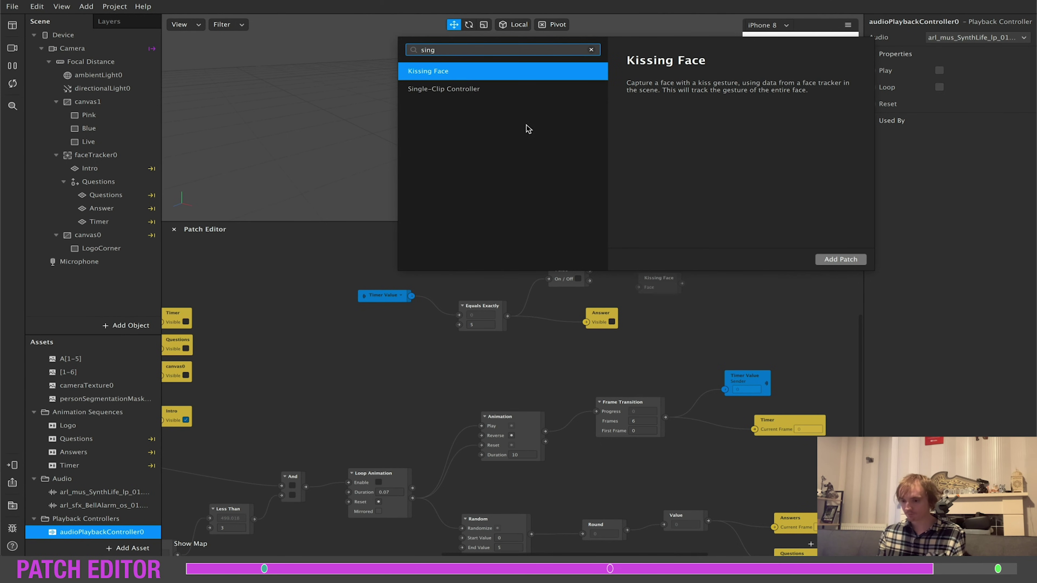
click(502, 98)
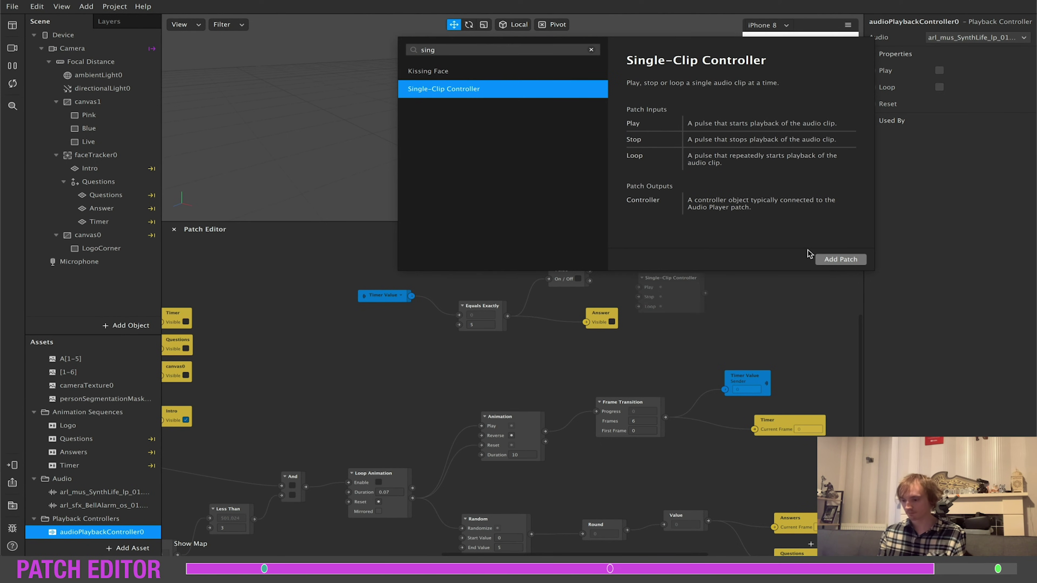
click(831, 260)
drag(660, 279, 647, 251)
drag(588, 271, 626, 270)
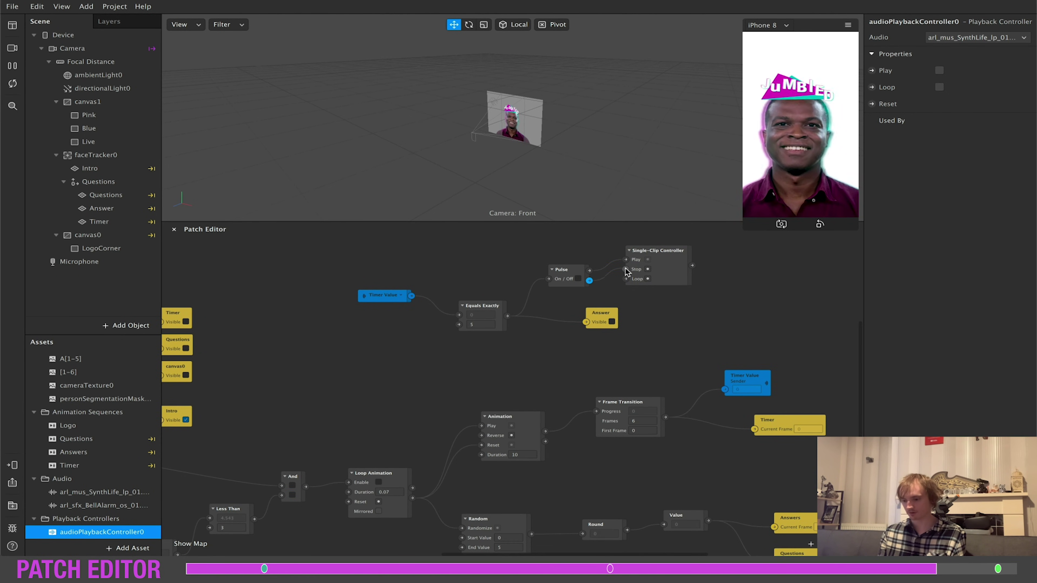
Add an Audio Player patch with its Controller input fed by the Single-Clip Controller output.
scroll(725, 283, right, 5)
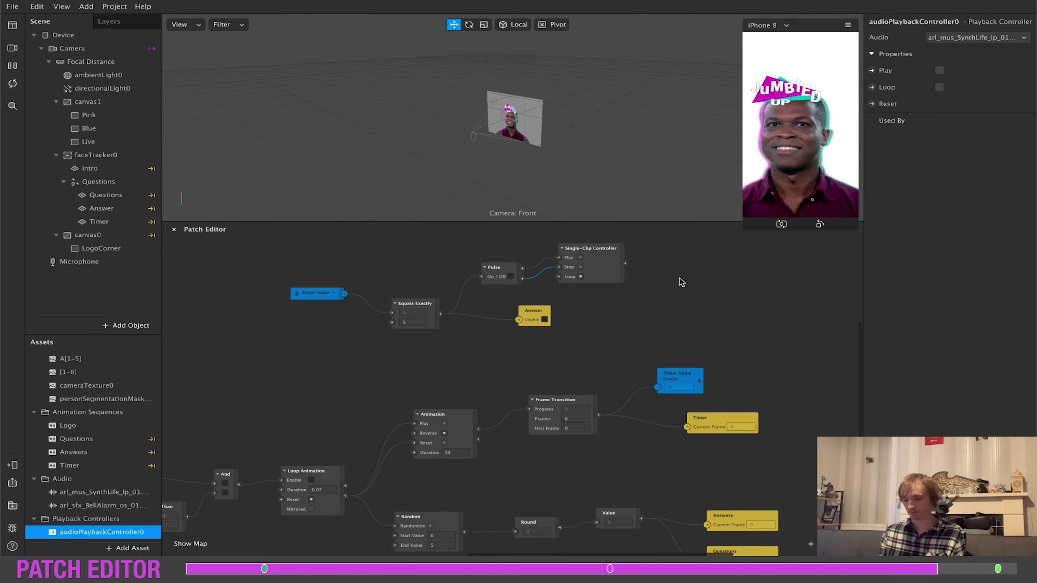
drag(625, 265, 669, 276)
text(audio)
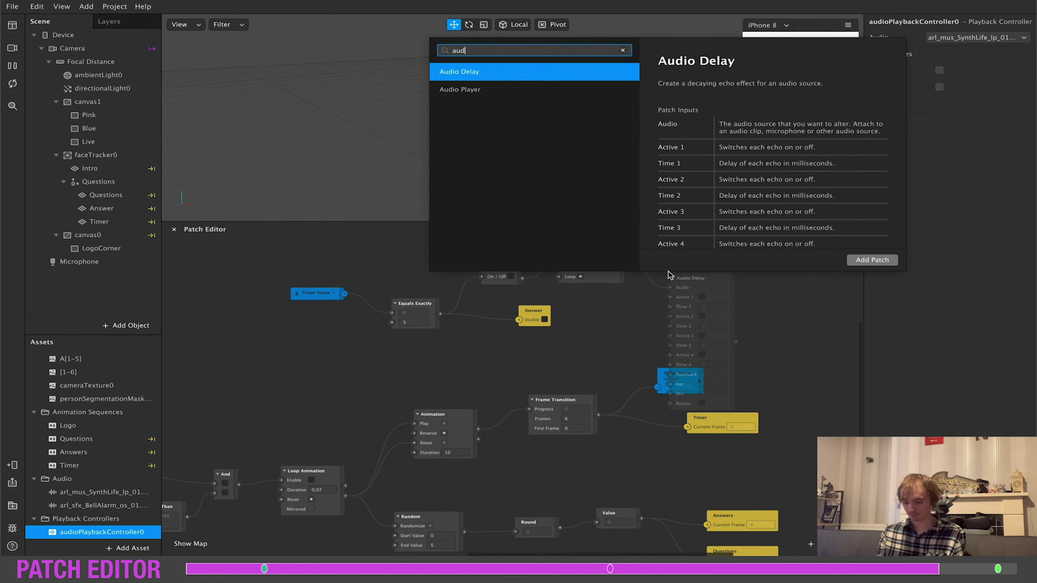
click(486, 95)
click(873, 260)
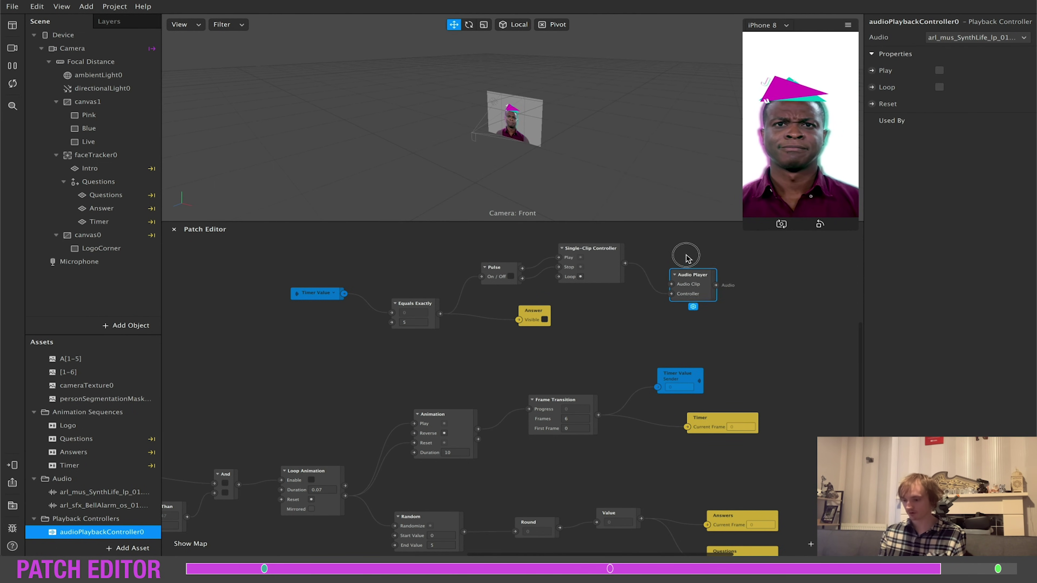
Place the arl_sfx_BellAlarm_os_01.m4a clip in the patch graph and connect it to the Audio Player's Audio Clip input.
scroll(617, 312, up, 5)
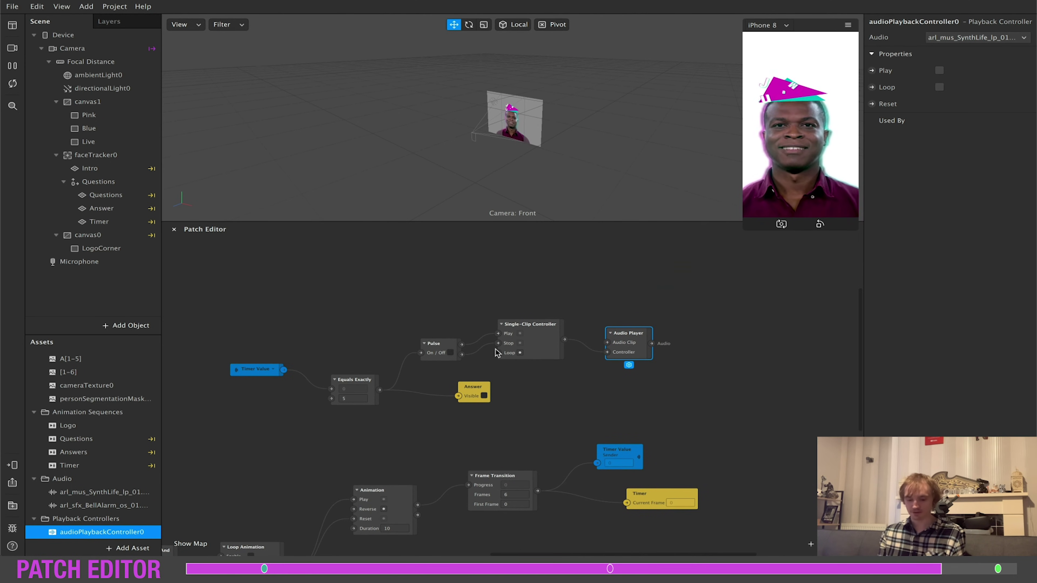
click(78, 507)
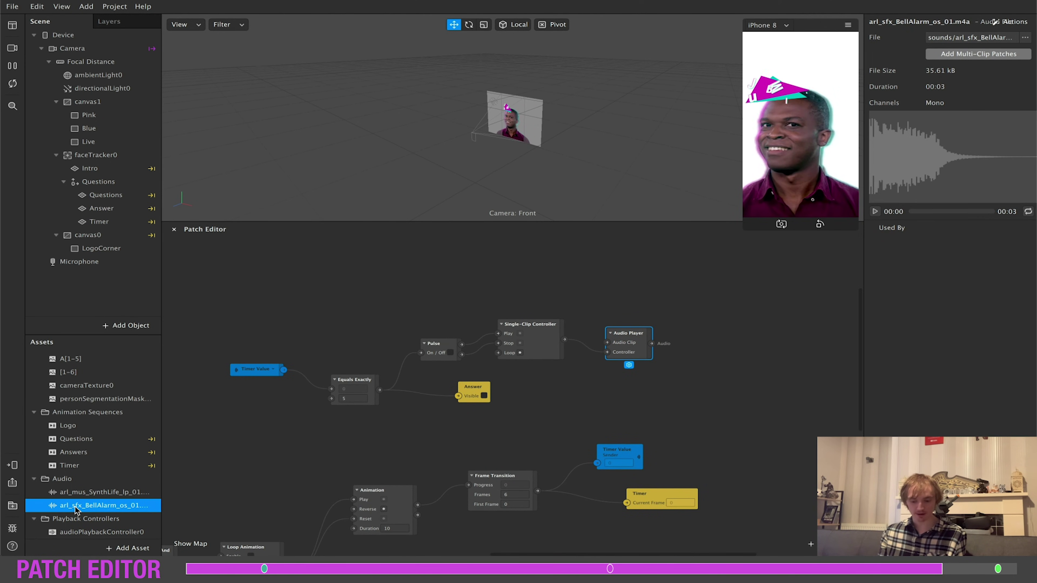
drag(78, 507, 500, 290)
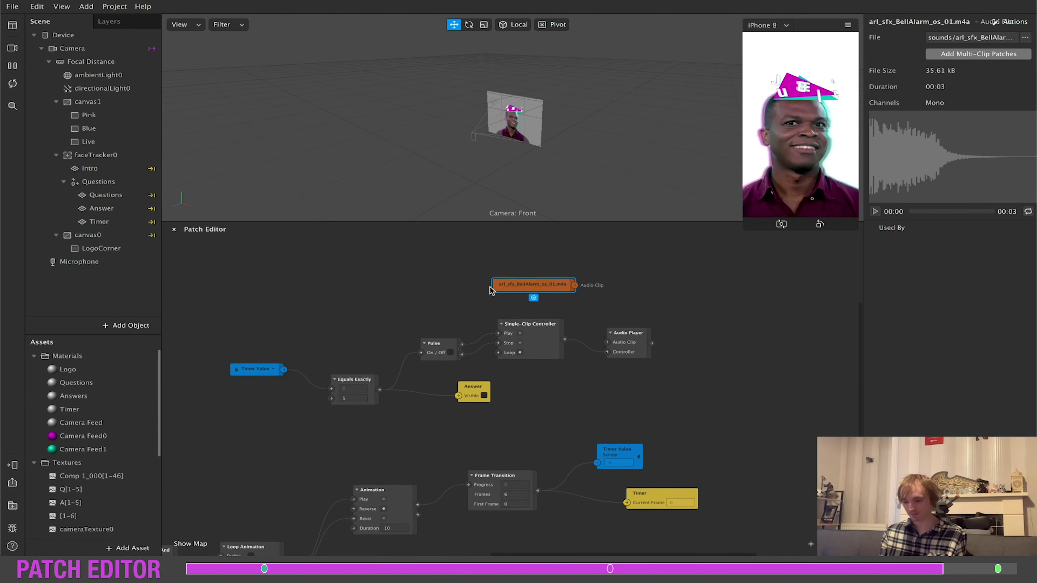
drag(575, 284, 606, 343)
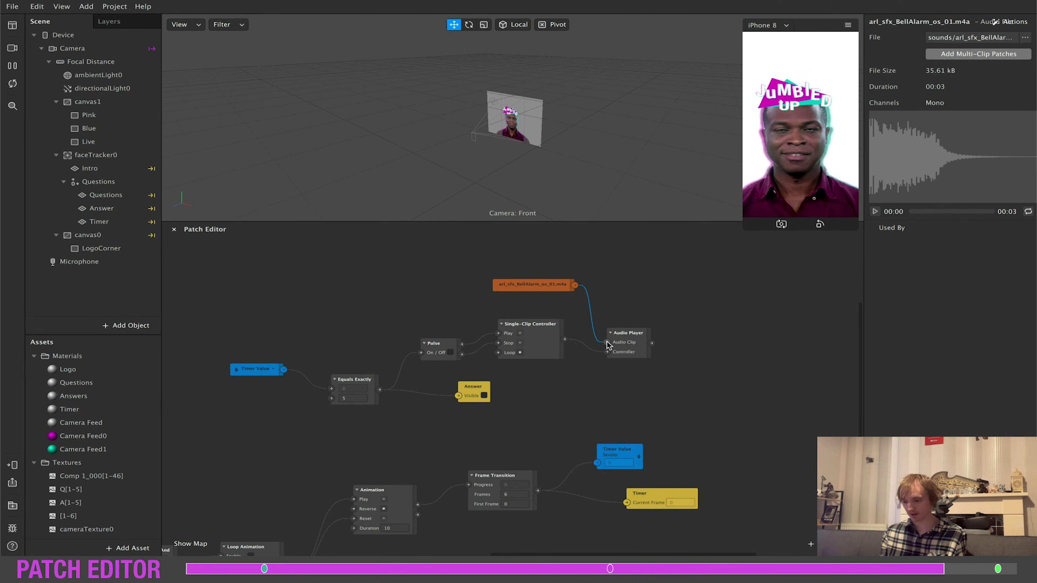
Insert a Speaker object into the scene.
click(127, 329)
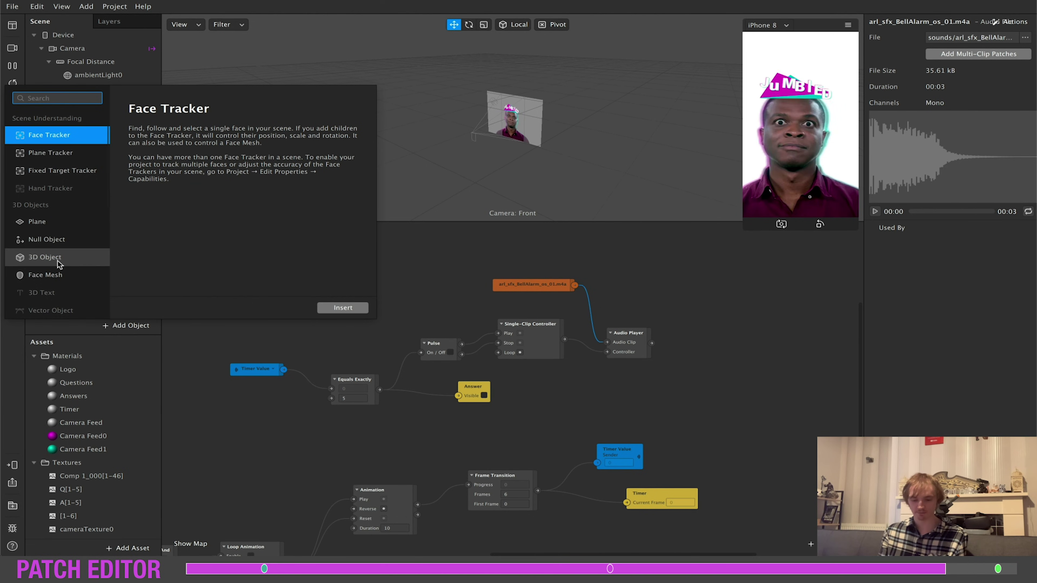
scroll(58, 261, down, 5)
click(54, 291)
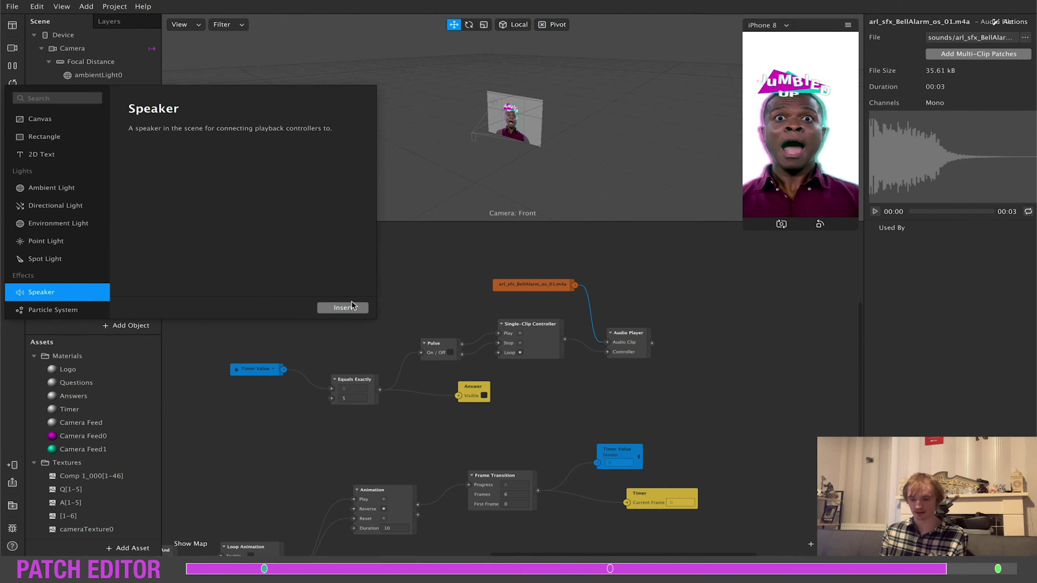
click(341, 311)
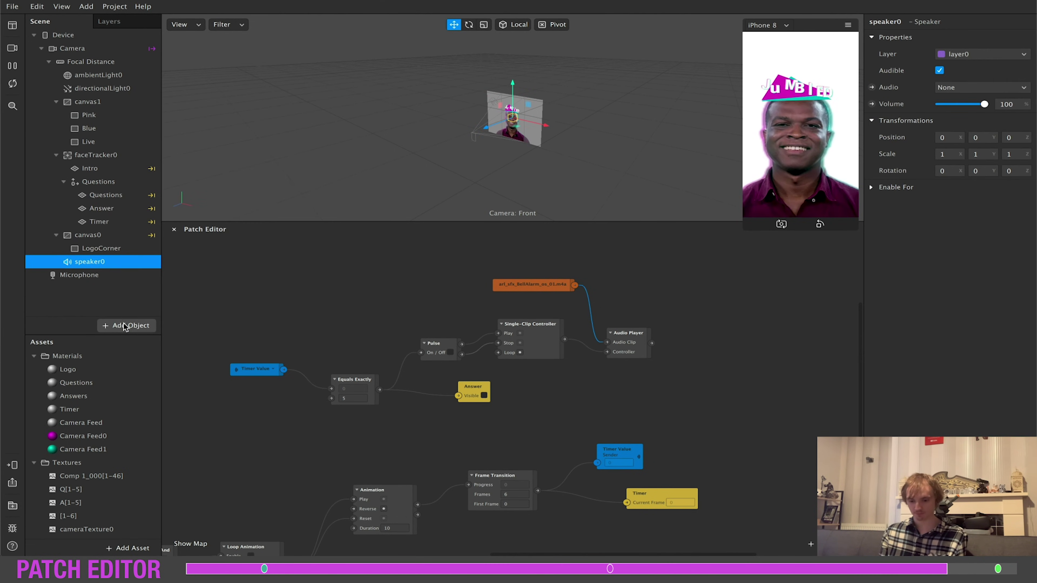
Insert a second Speaker object into the scene.
click(127, 325)
scroll(87, 290, down, 5)
click(66, 291)
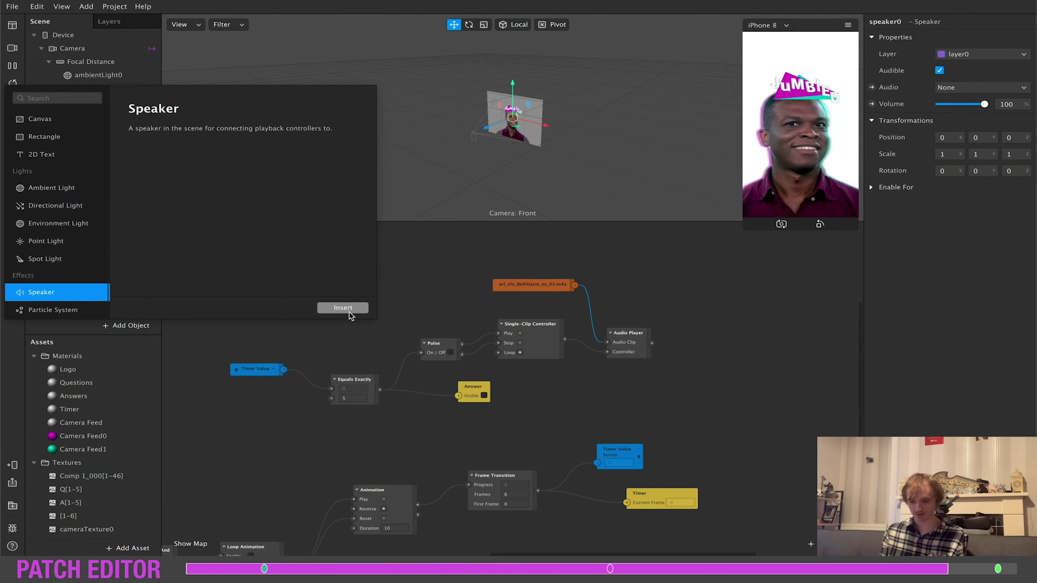
click(343, 310)
Set speaker0's audio source to audioPlaybackController0.
click(93, 263)
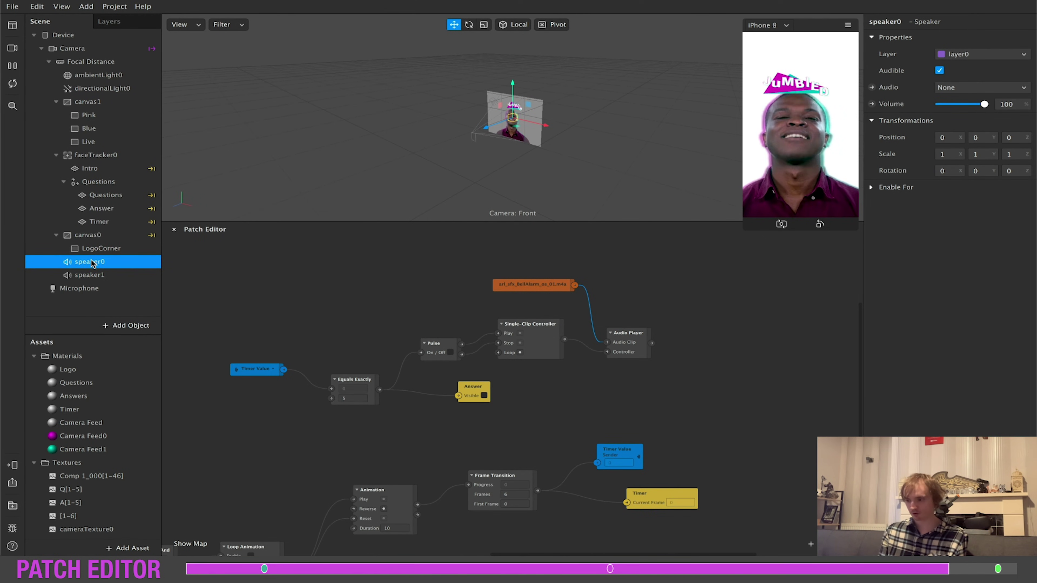
click(979, 87)
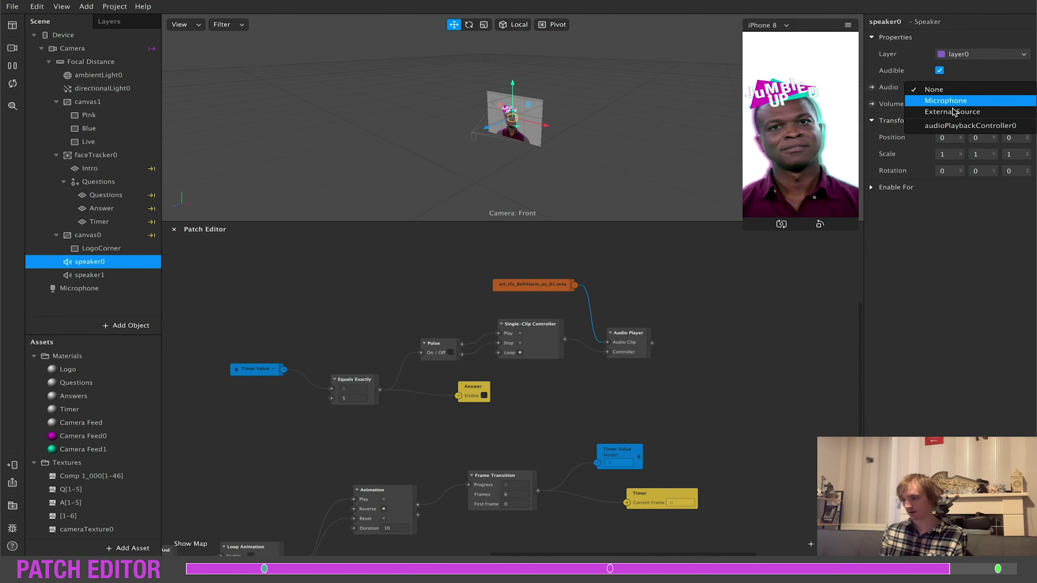
click(947, 126)
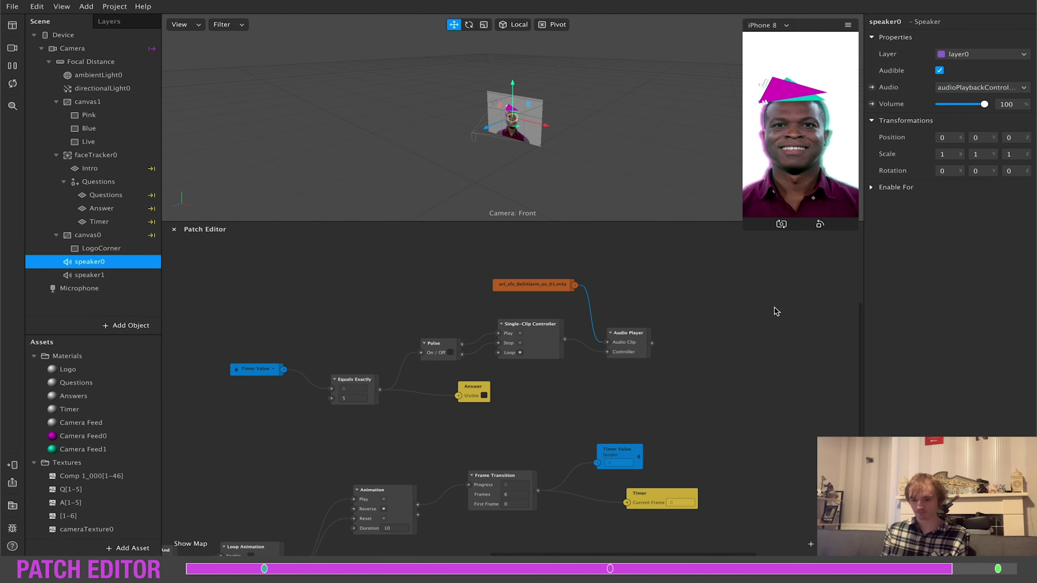
Create an Audio patch for speaker1, place it beside the Audio Player patch and connect the Audio Player output to it.
click(81, 279)
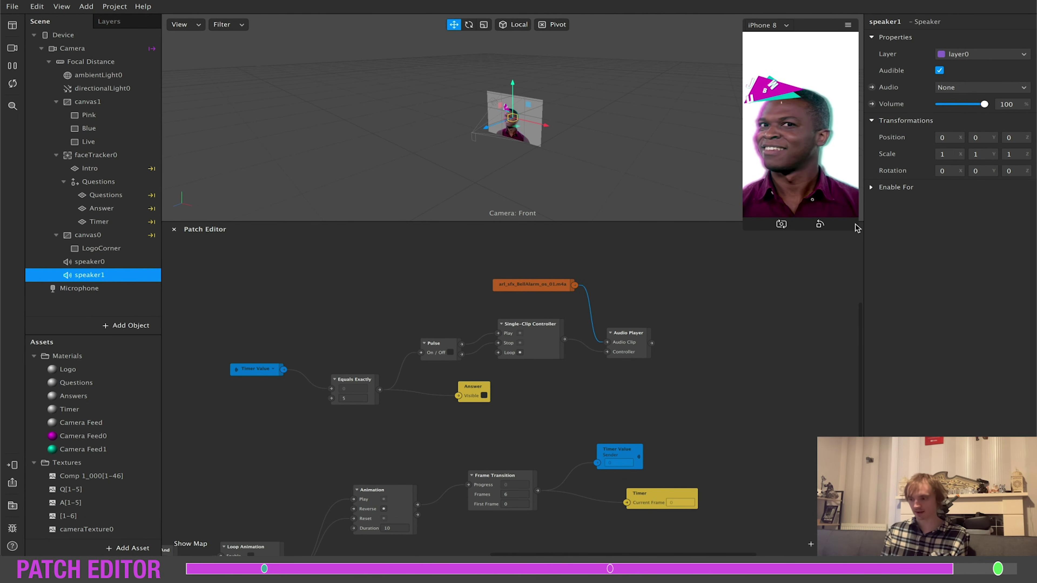
click(872, 87)
drag(525, 410, 769, 316)
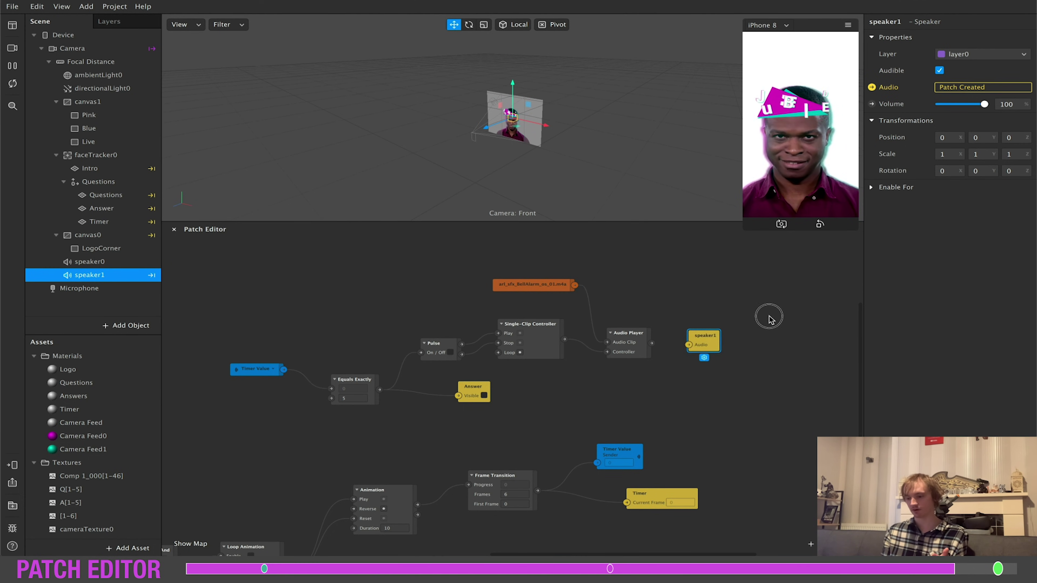
drag(652, 343, 706, 333)
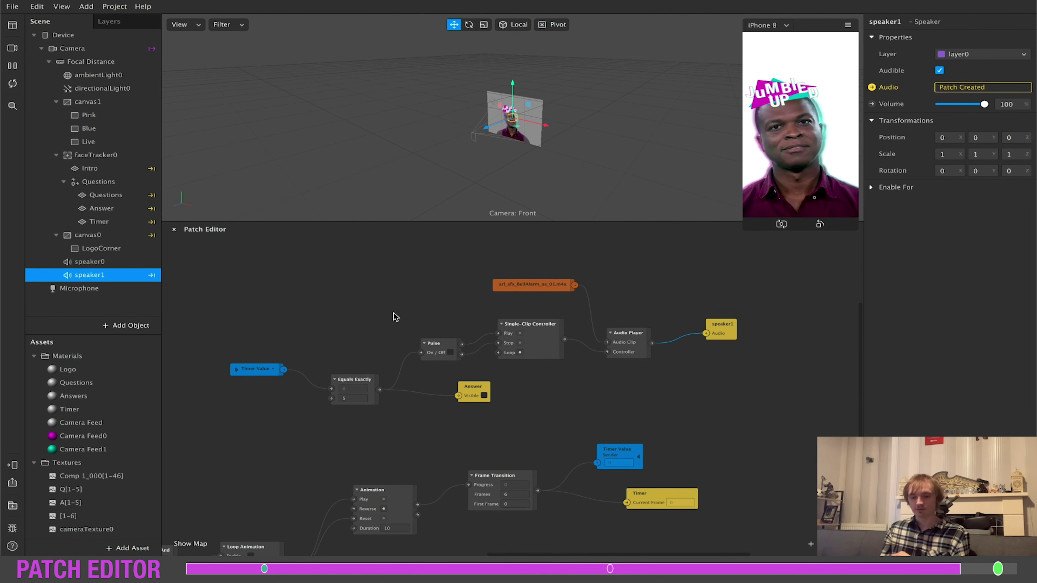
Lower speaker0's volume to 45.
click(120, 267)
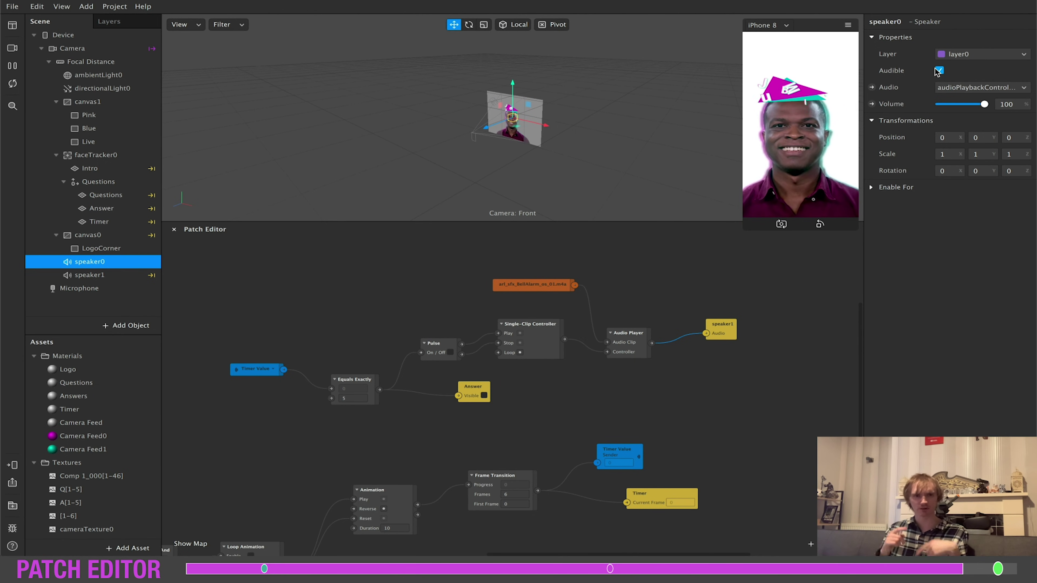
click(960, 104)
Enable looping on audioPlaybackController0, the playback controller of the arl_mus_SynthLife_lp_01 music clip.
scroll(81, 531, down, 3)
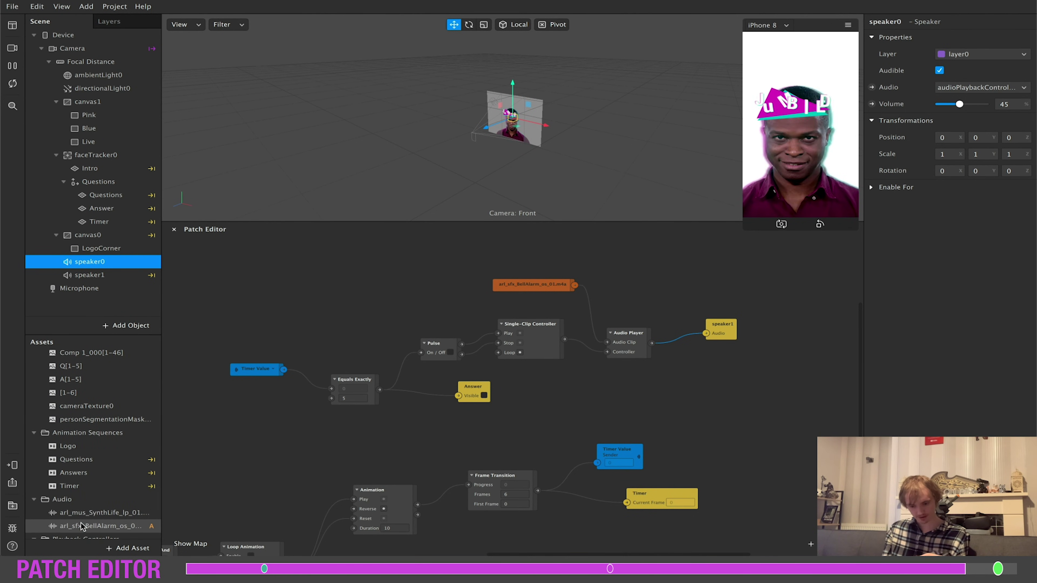
click(91, 516)
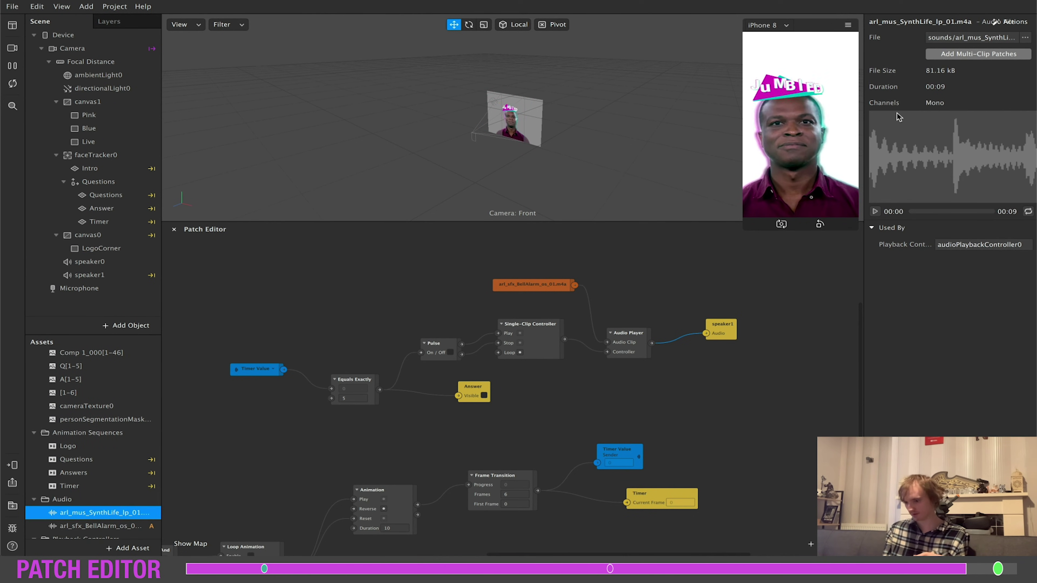
scroll(151, 504, down, 1)
click(138, 532)
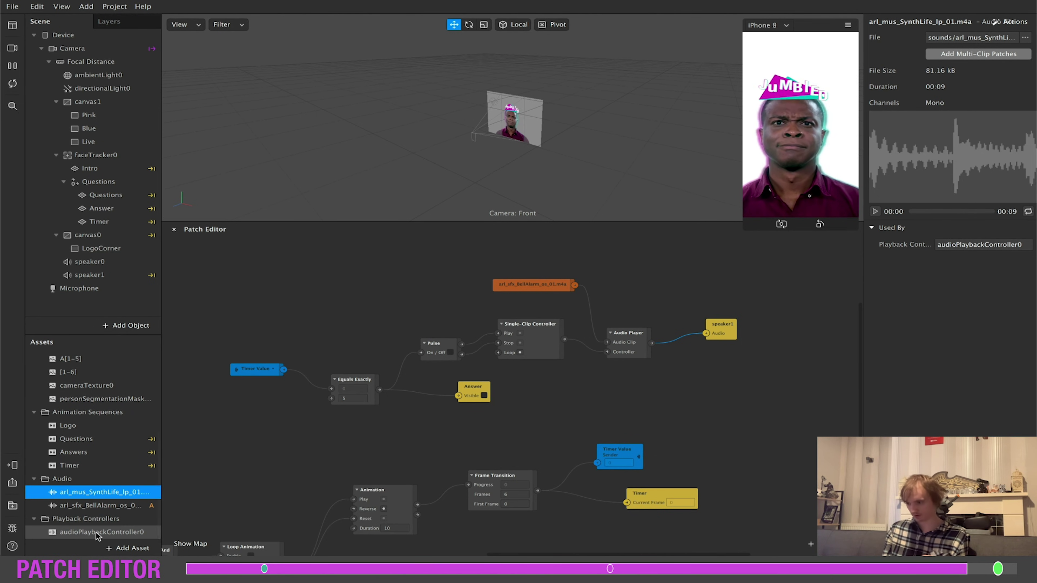
click(939, 86)
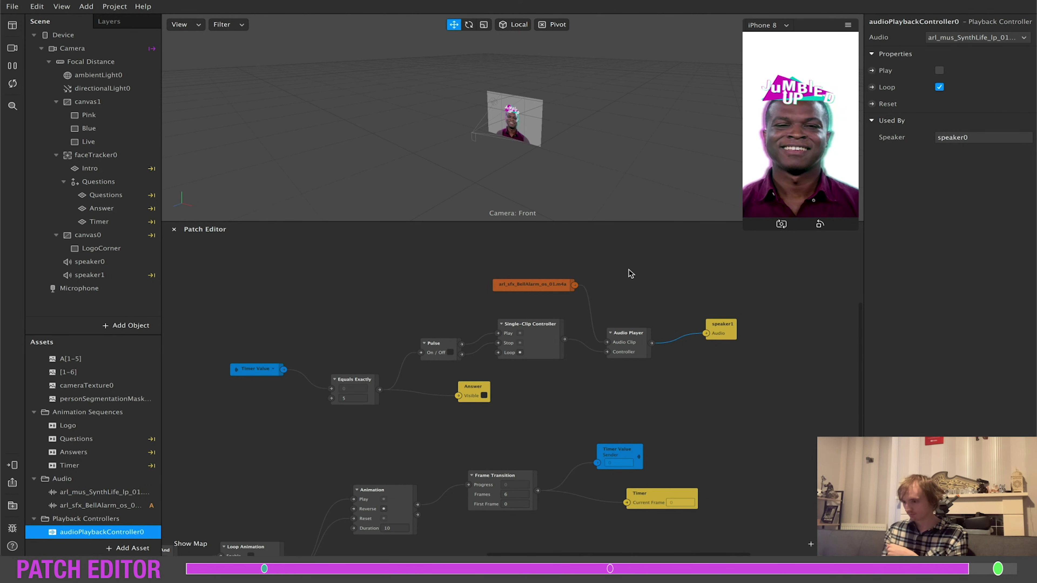
Delete the unconnected Screen Tap patch near the Camera patch.
scroll(631, 274, left, 15)
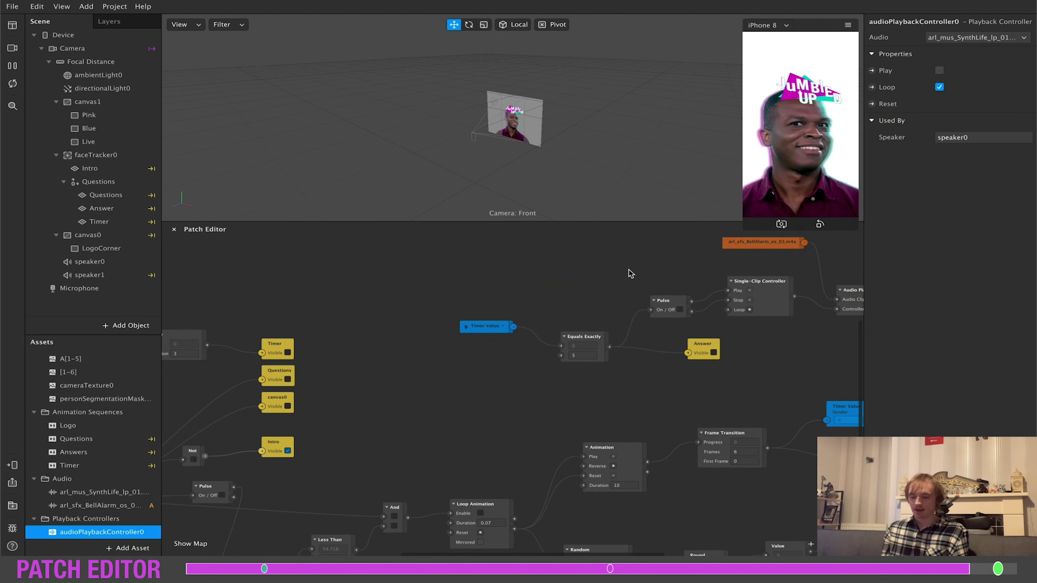
scroll(631, 273, left, 1)
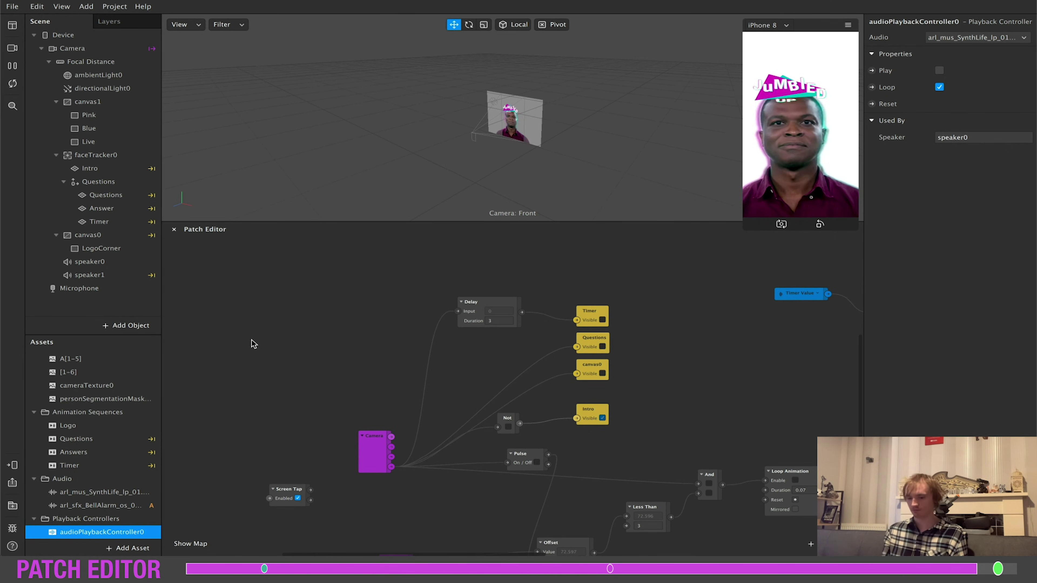
scroll(322, 322, down, 3)
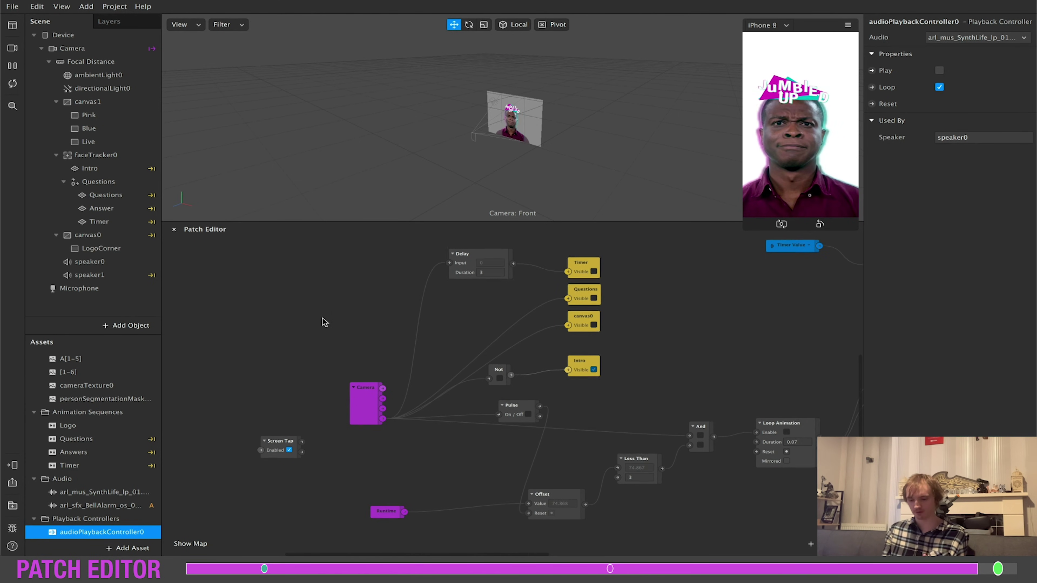
click(274, 443)
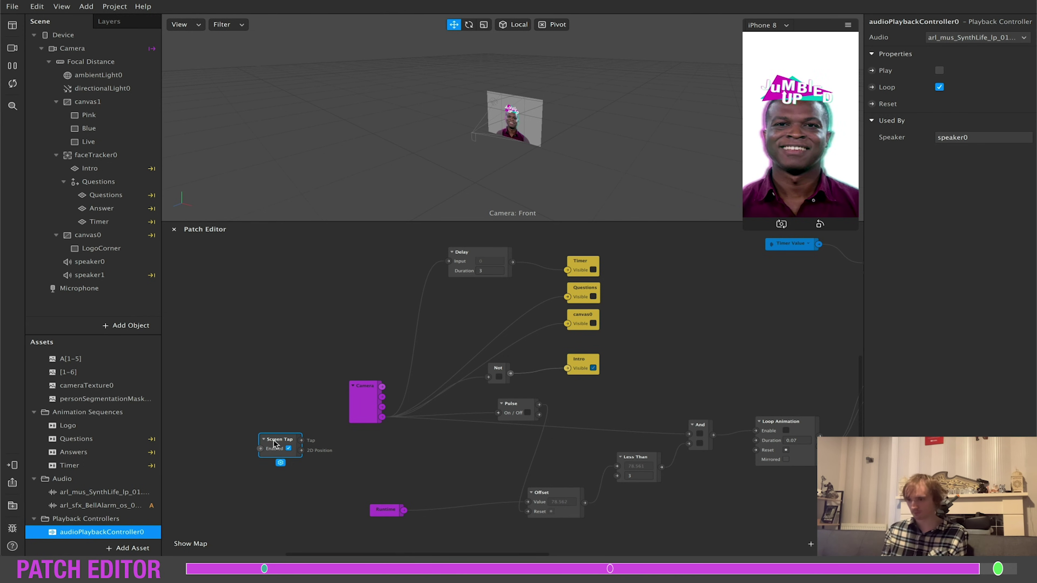
key(Delete)
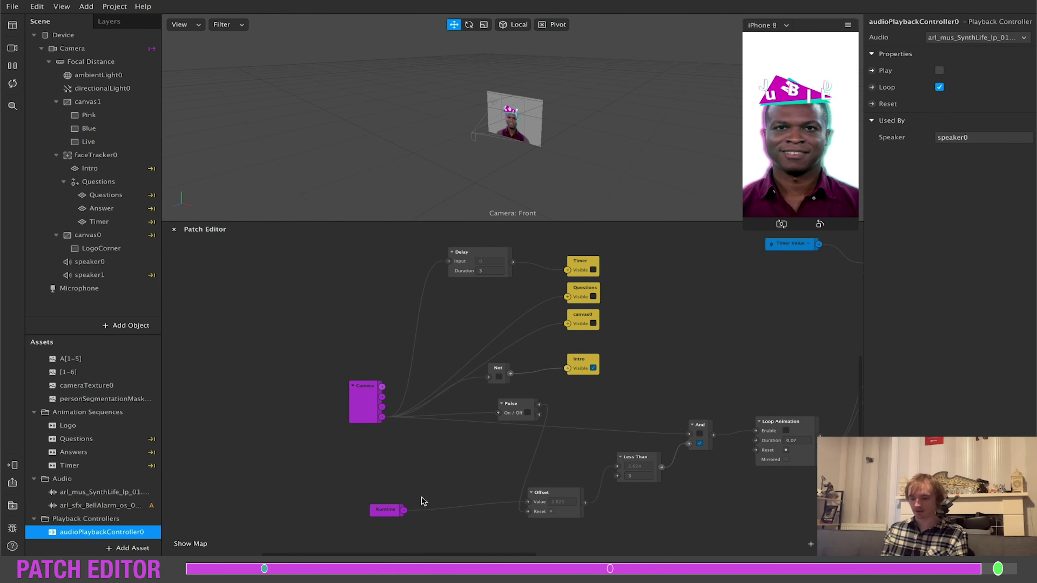
Add a Greater Than patch fed by the Runtime output.
drag(402, 513, 433, 539)
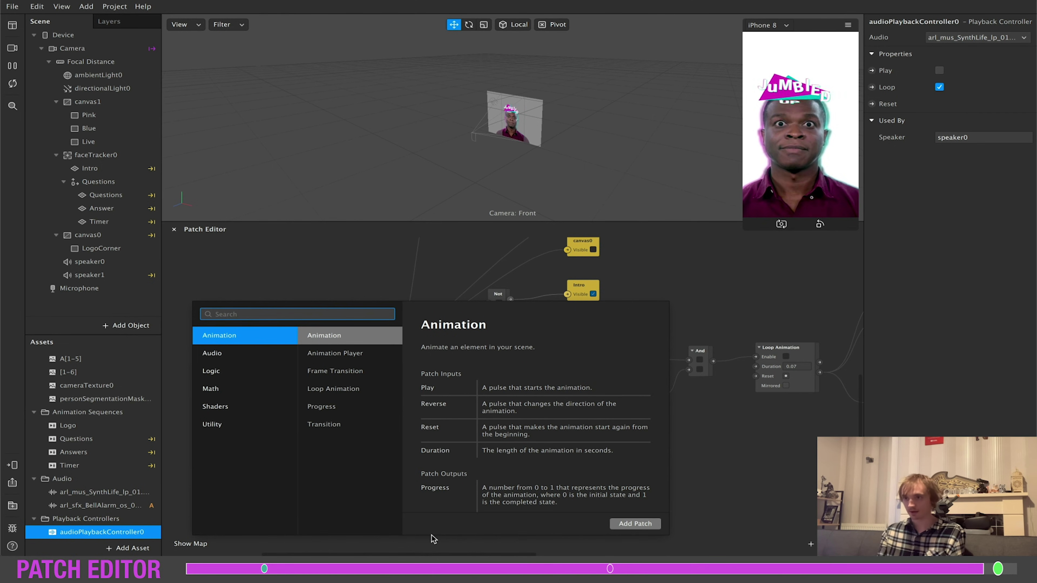
text(greater)
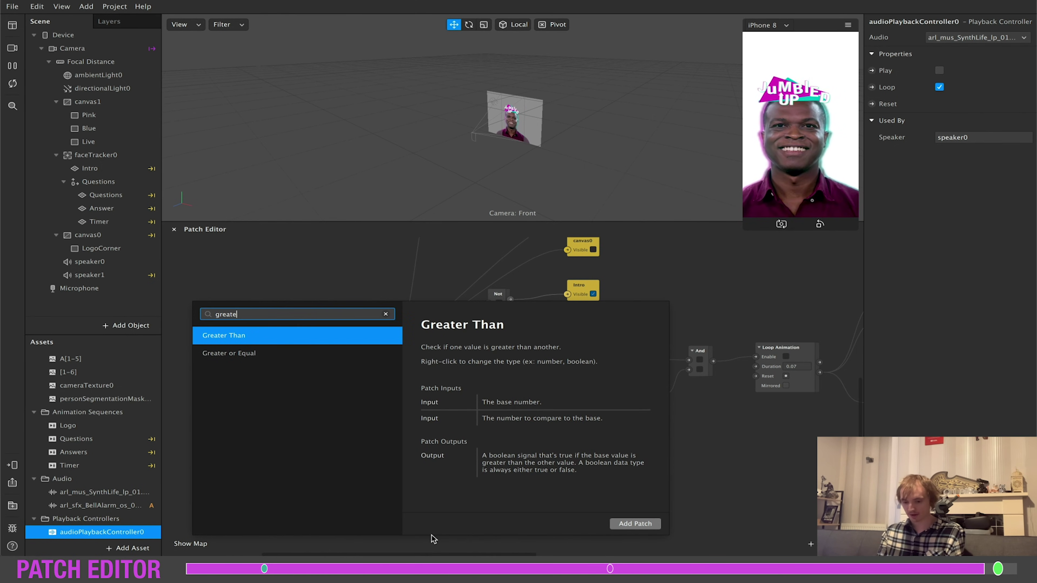
click(616, 527)
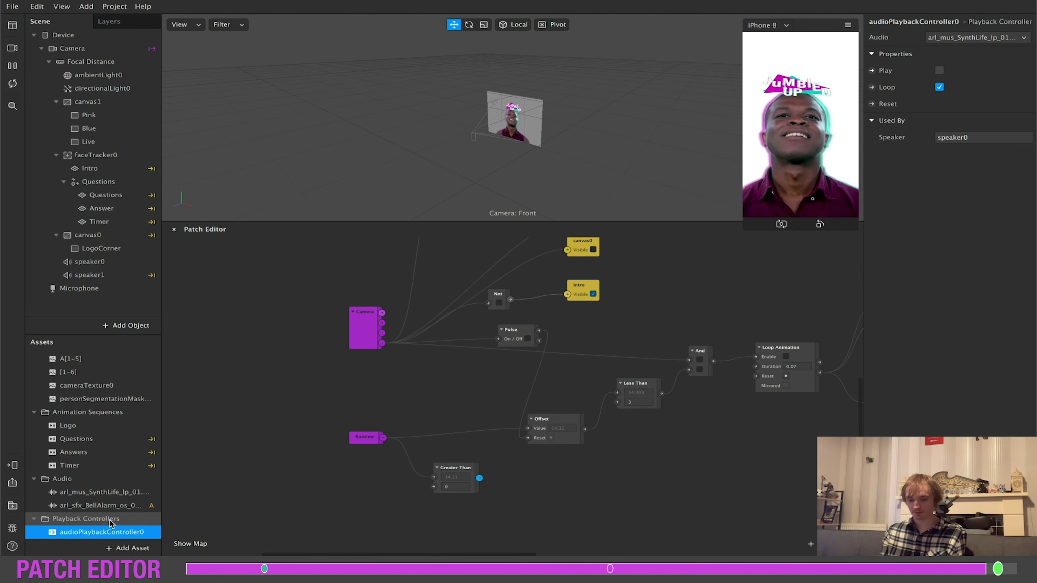
Create a Play patch for audioPlaybackController0 and connect the Greater Than output to it.
click(871, 70)
drag(560, 404, 558, 488)
drag(479, 477, 517, 492)
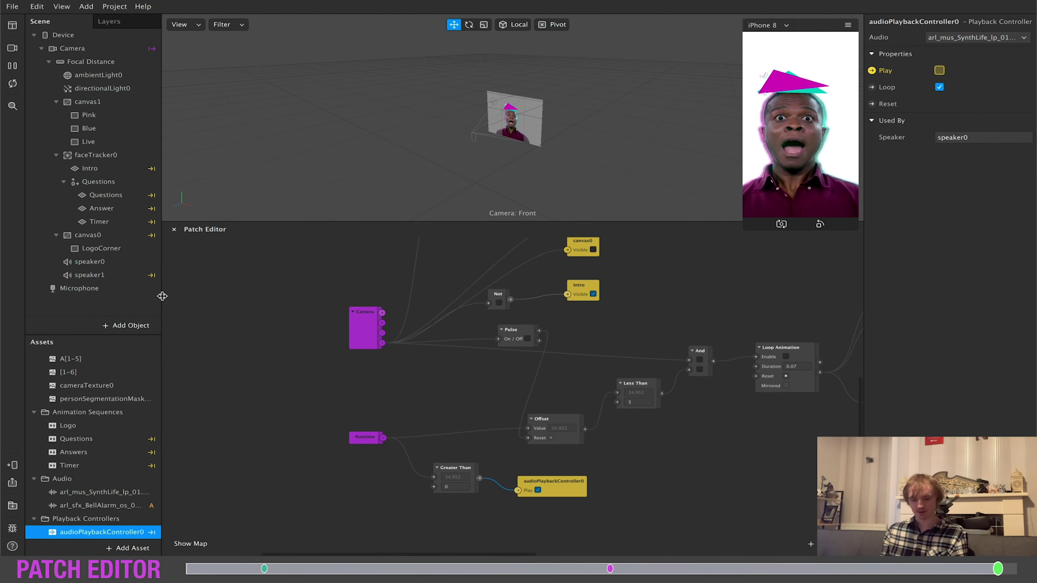
Send the effect to the Instagram Camera app for testing on a phone.
click(13, 465)
click(44, 459)
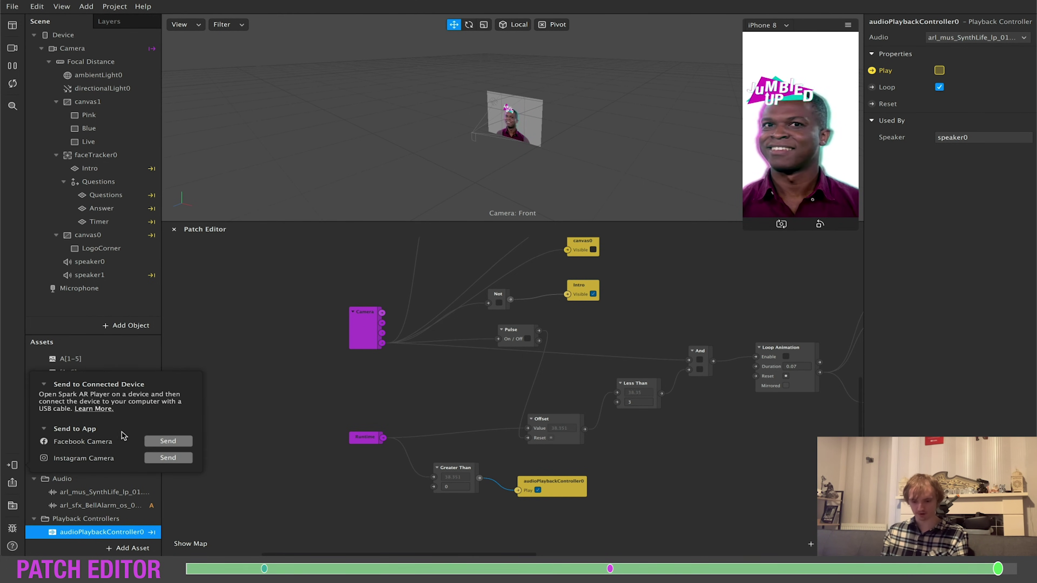
click(151, 455)
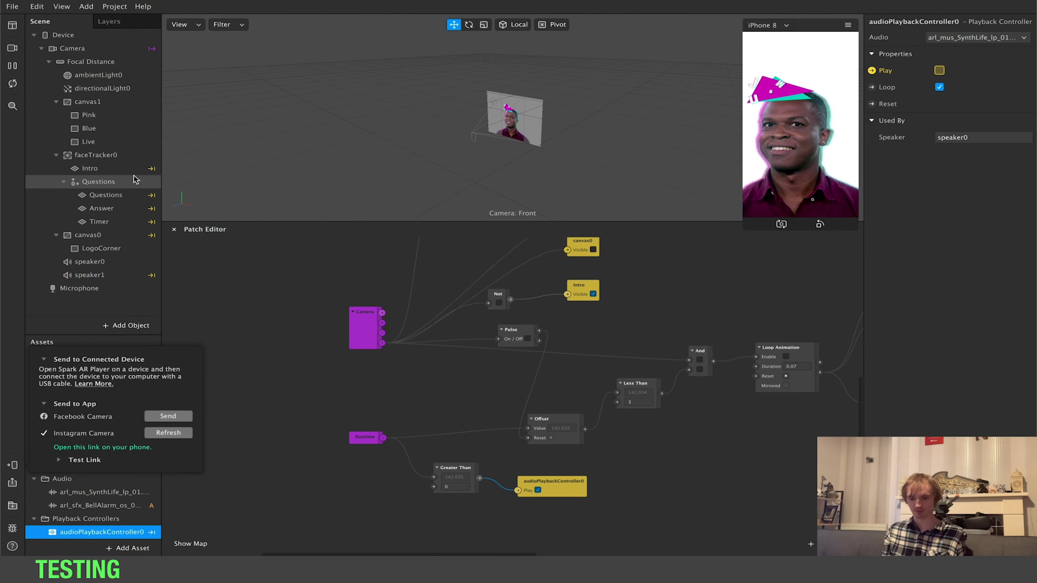
Enlarge the Patch Editor and examine the graph from the Camera and Runtime patches through the timer and random question patches.
click(119, 140)
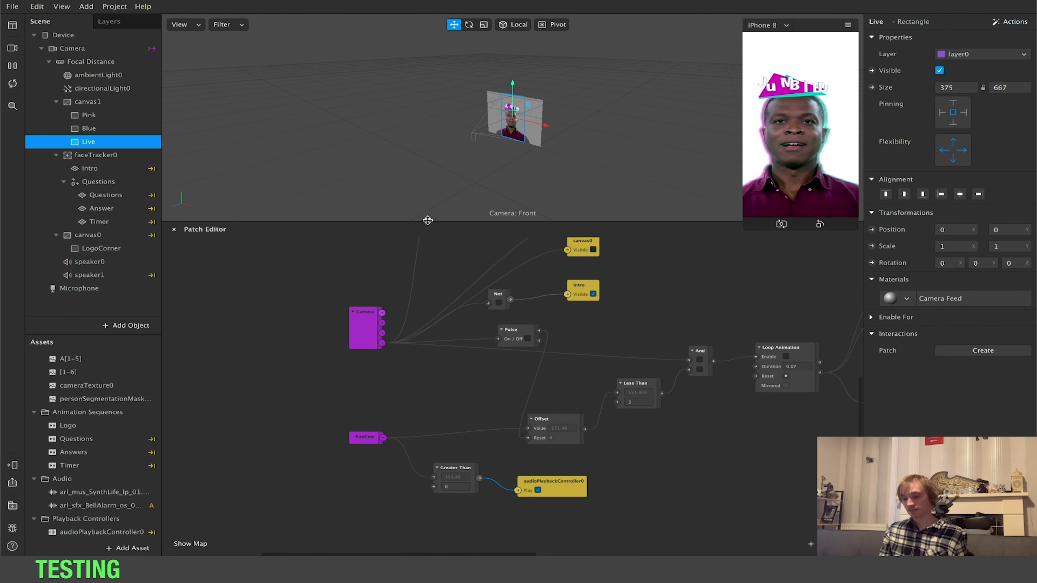
drag(423, 222, 425, 165)
scroll(427, 189, left, 5)
scroll(427, 189, up, 3)
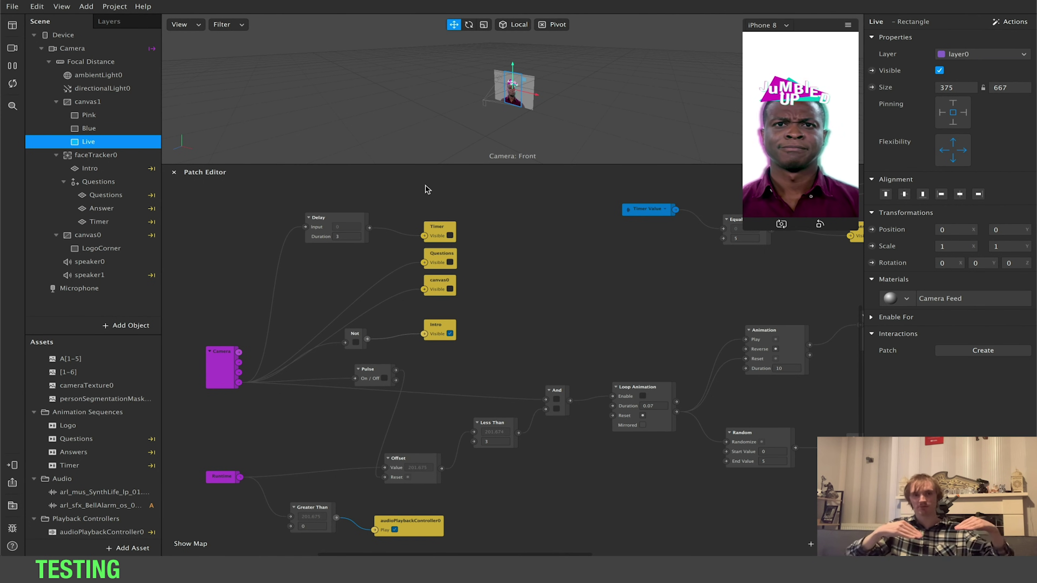
scroll(636, 337, right, 7)
scroll(637, 337, down, 2)
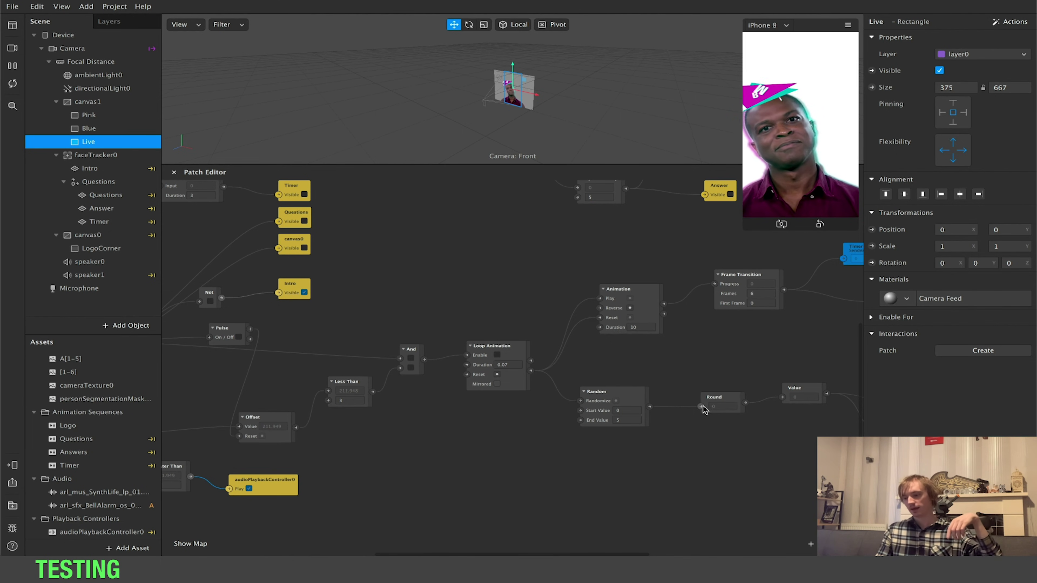
scroll(701, 407, right, 2)
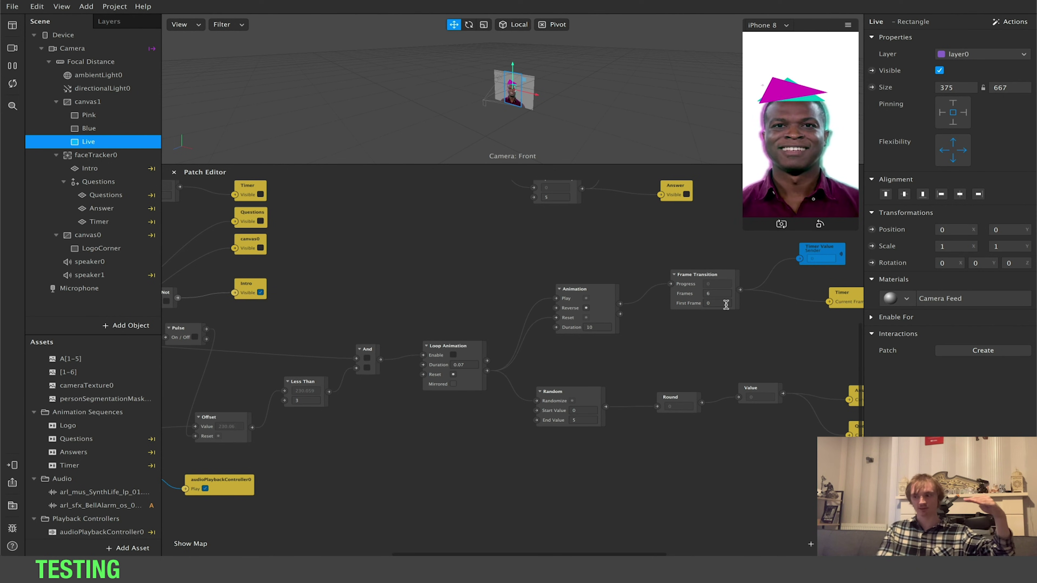
scroll(726, 304, left, 10)
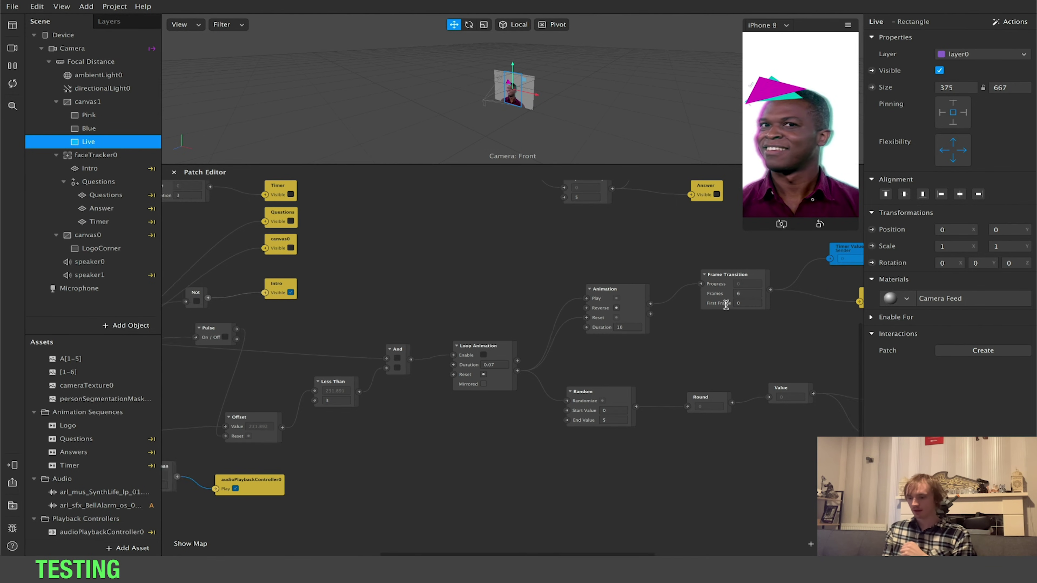
scroll(726, 305, right, 10)
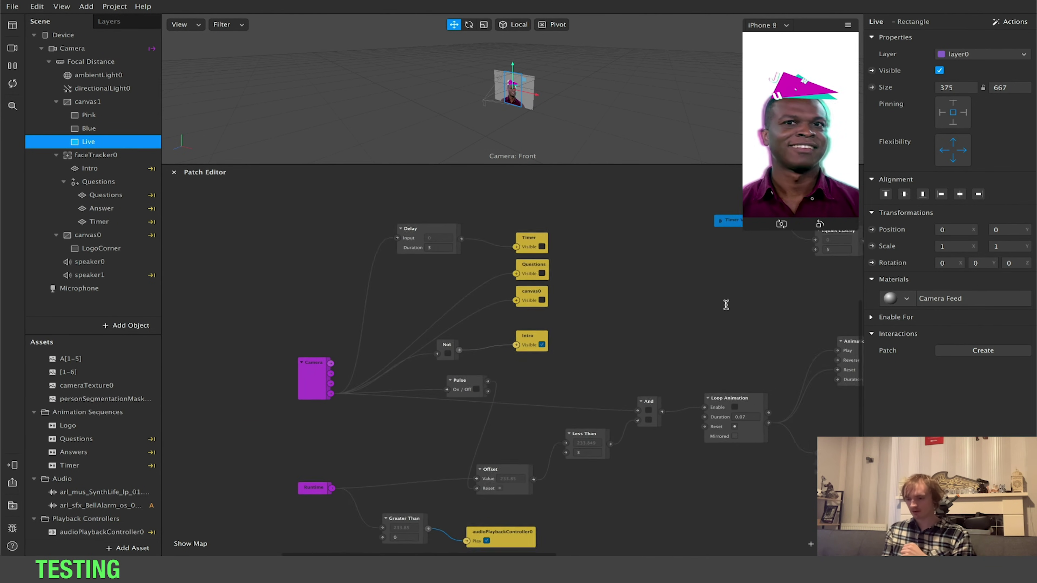